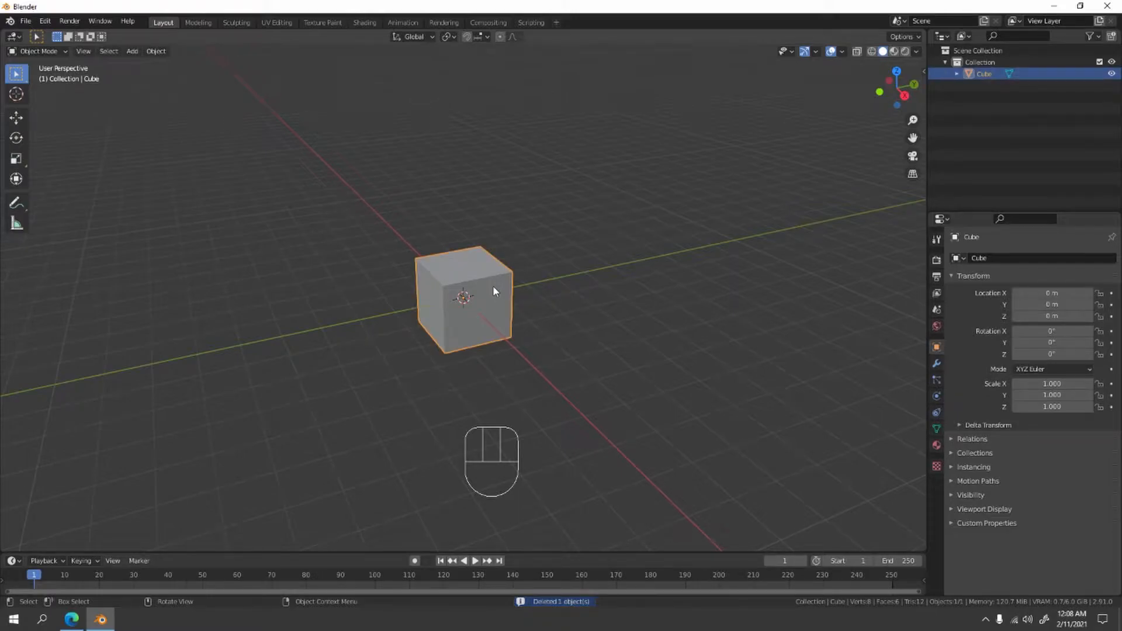
# - Cut the default cube in half and mirror it across X with the auto-mirror tool
pyautogui.press('n')
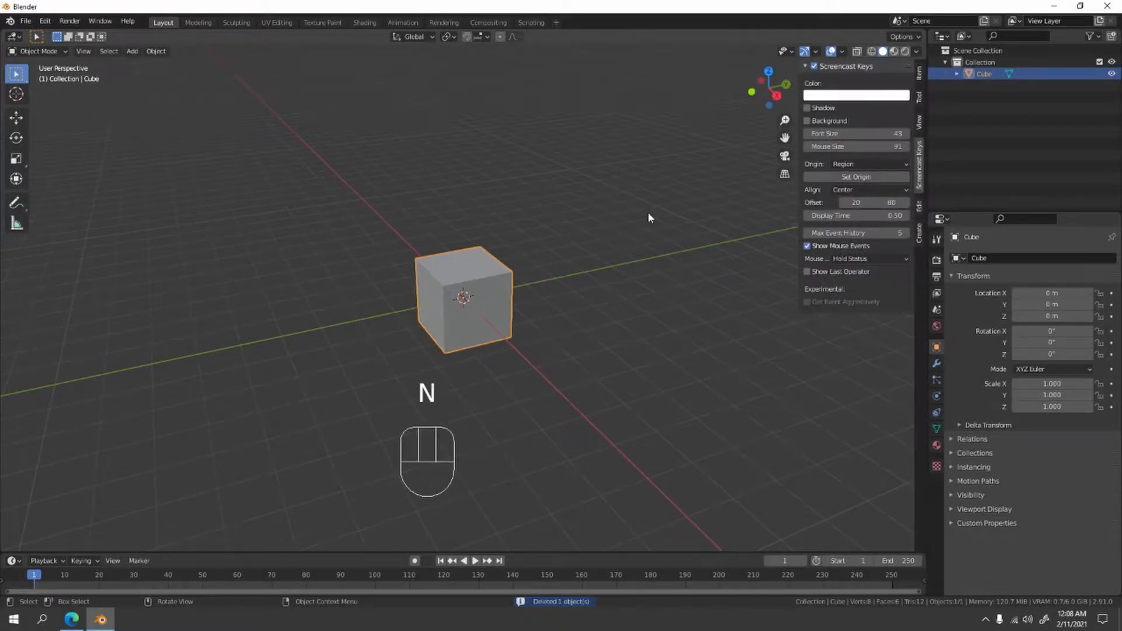
pyautogui.click(919, 97)
pyautogui.click(920, 124)
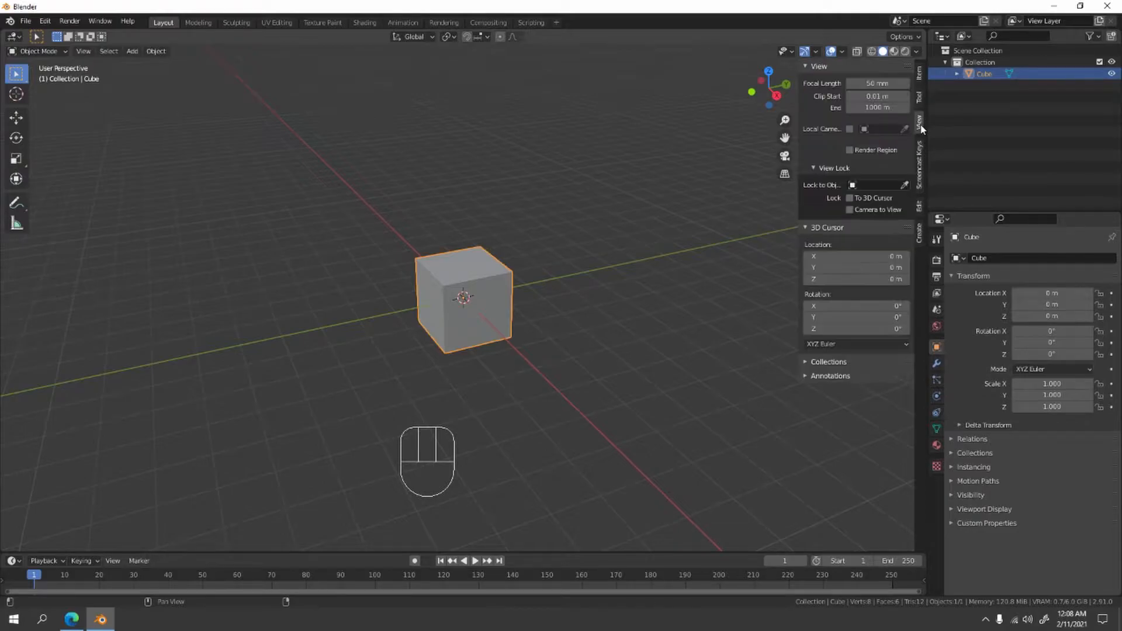
pyautogui.click(919, 207)
pyautogui.click(845, 83)
pyautogui.click(857, 100)
pyautogui.press('n')
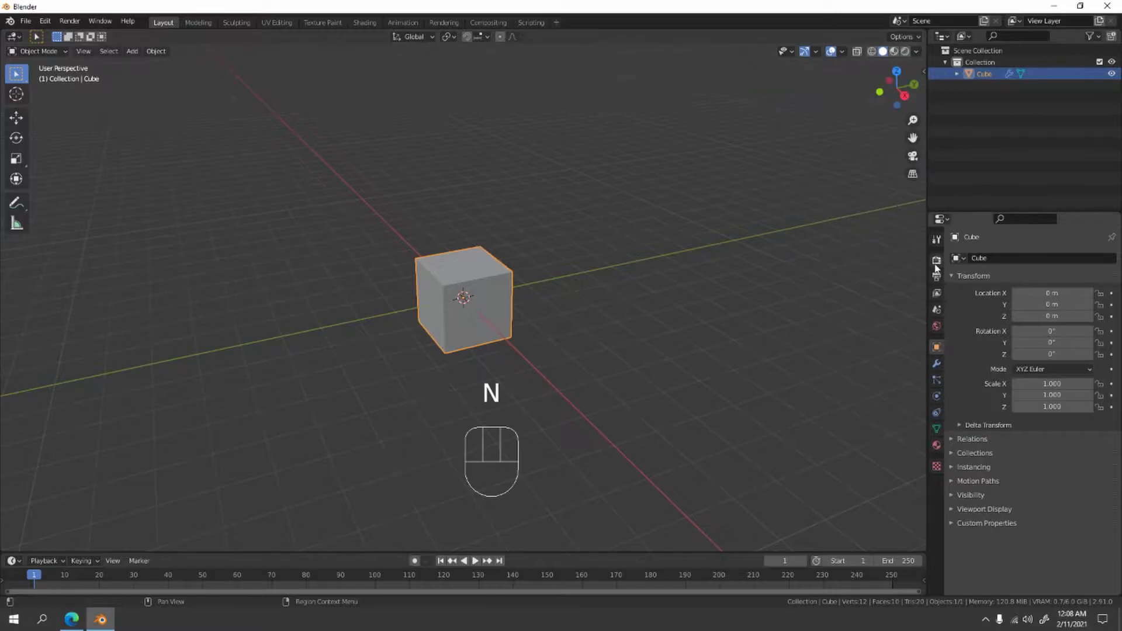
# - Enter Edit Mode and add one horizontal loop cut at mid-height around the half cube
pyautogui.press('Tab')
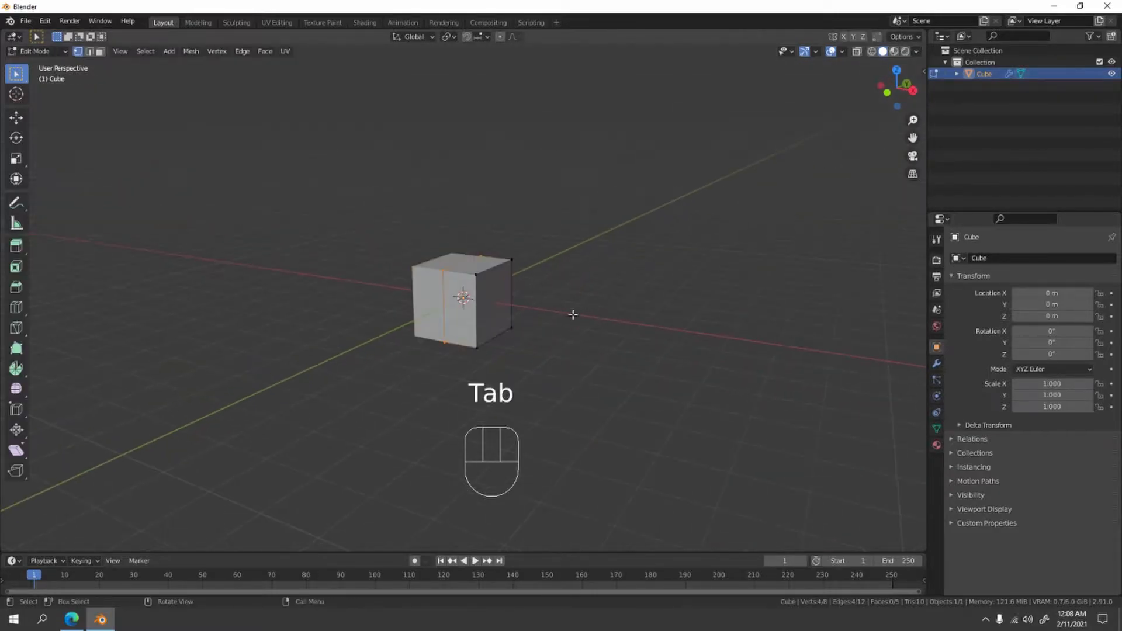
pyautogui.scroll(3, 496, 316)
pyautogui.moveTo(496, 316); pyautogui.dragTo(470, 286, button='middle')
pyautogui.hotkey('ctrl', 'r')
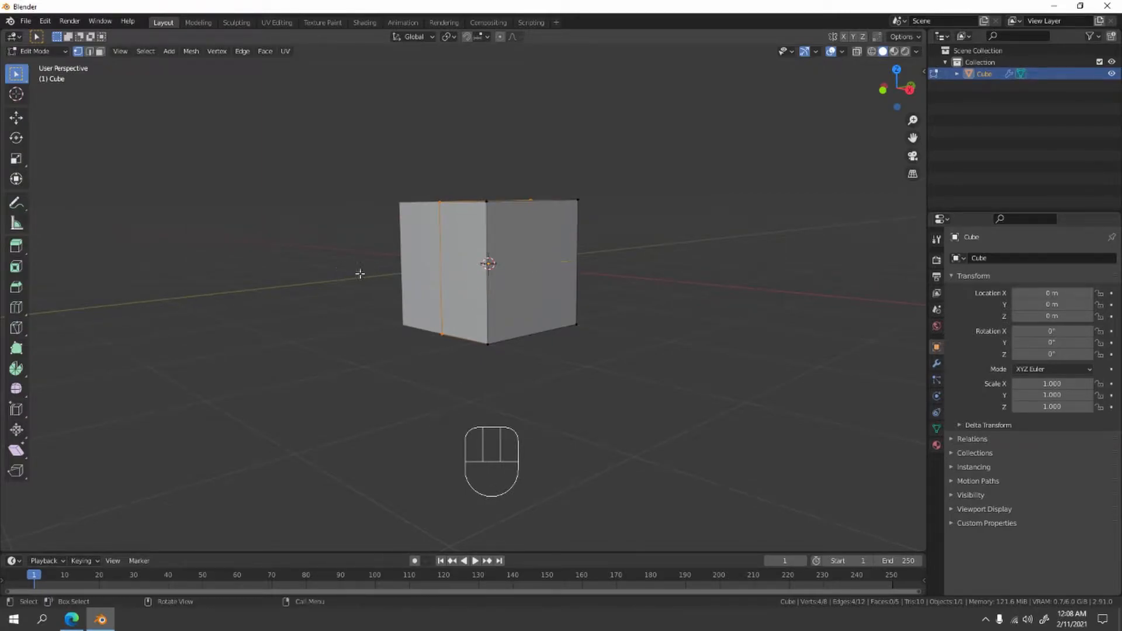
pyautogui.hotkey('ctrl', 'r')
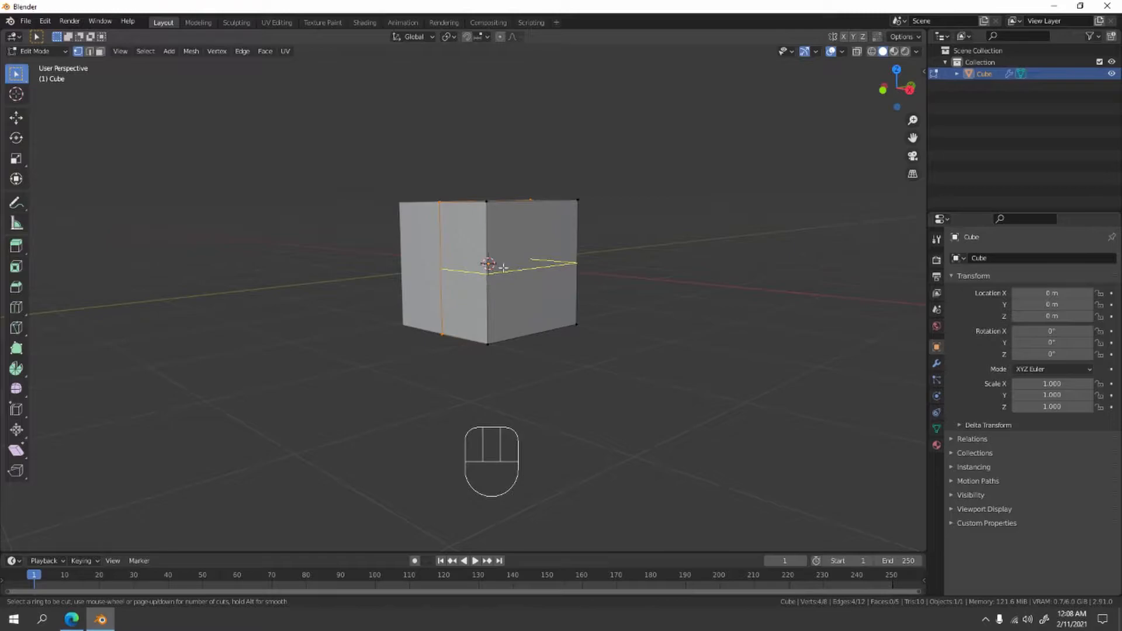
pyautogui.click(489, 282)
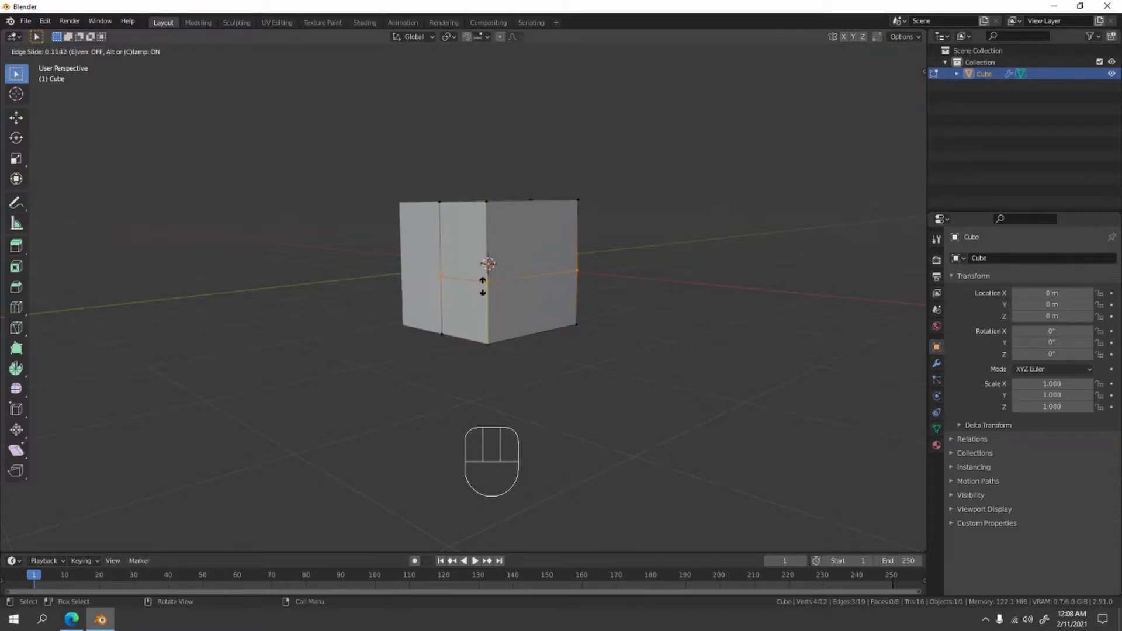
pyautogui.click(483, 286)
# - Extrude the lower front face about 1.2 m outward along Y and switch to edge selection
pyautogui.press('3')
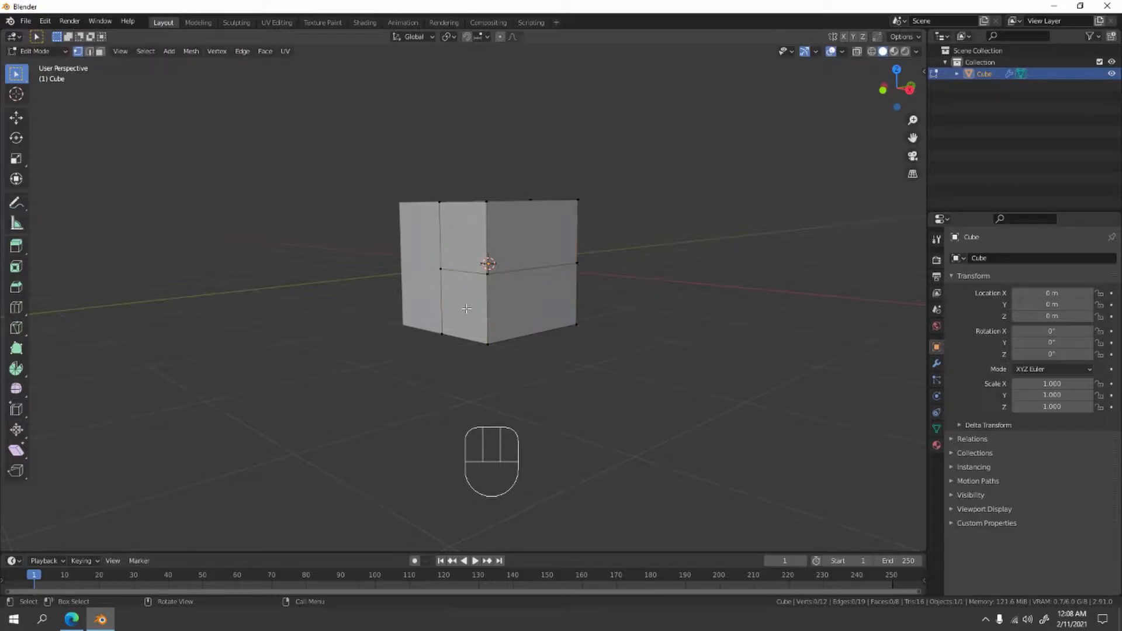
pyautogui.click(467, 309)
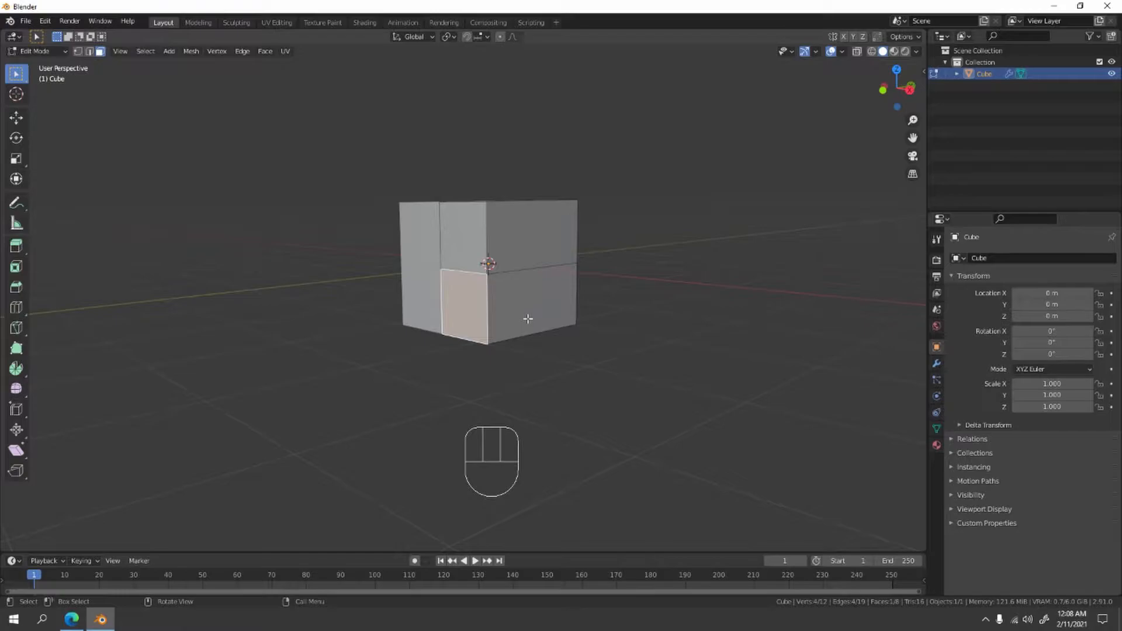
pyautogui.press('e')
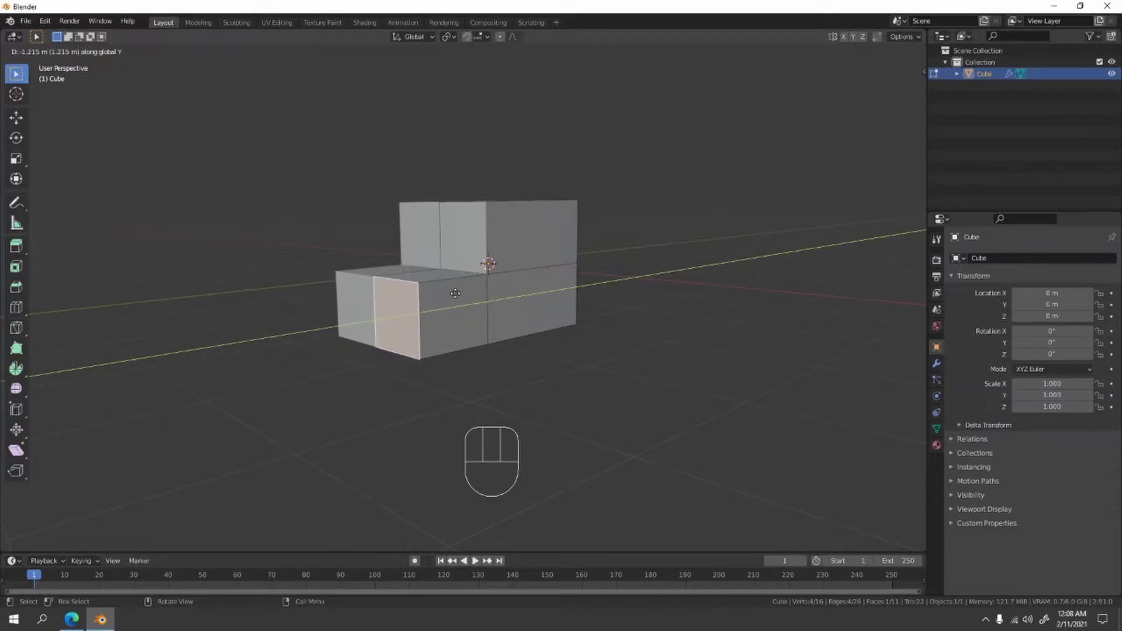
pyautogui.click(461, 294)
pyautogui.press('KP_1')
pyautogui.press('KP_3')
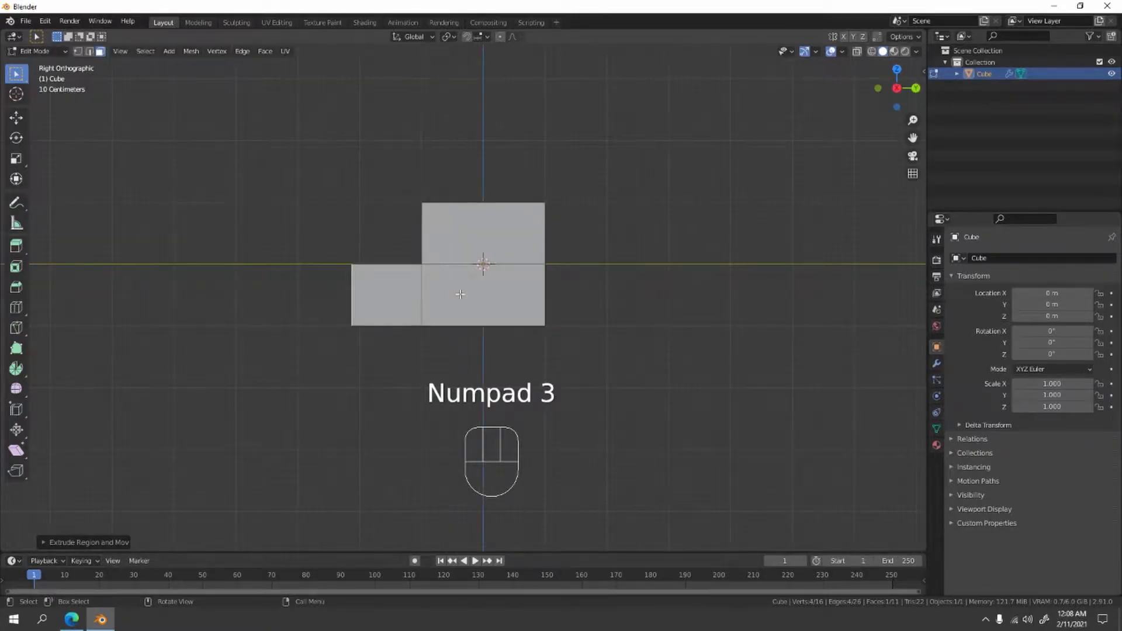
pyautogui.scroll(2, 491, 248)
pyautogui.moveTo(491, 247); pyautogui.dragTo(546, 321, button='middle')
pyautogui.press('2')
pyautogui.click(472, 292)
pyautogui.press('g')
pyautogui.press('z')
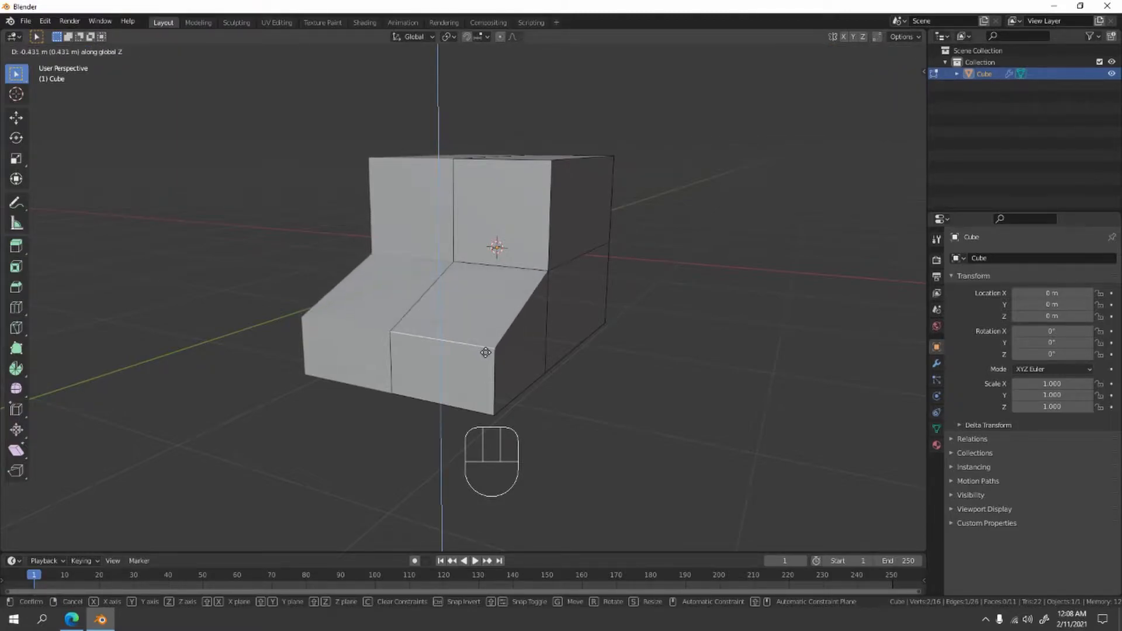
pyautogui.rightClick(486, 353)
pyautogui.click(686, 348)
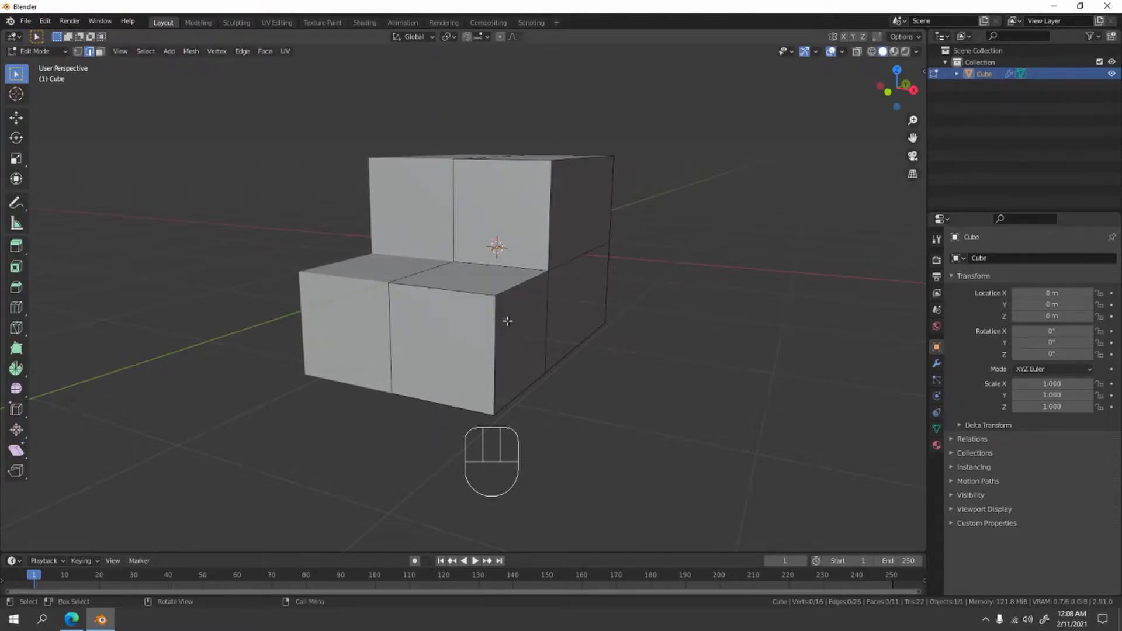
# - Edge-slide the extruded block's upper front edge down about a third of the block's height to slope the hood
pyautogui.click(438, 299)
pyautogui.press('g')
pyautogui.press('g')
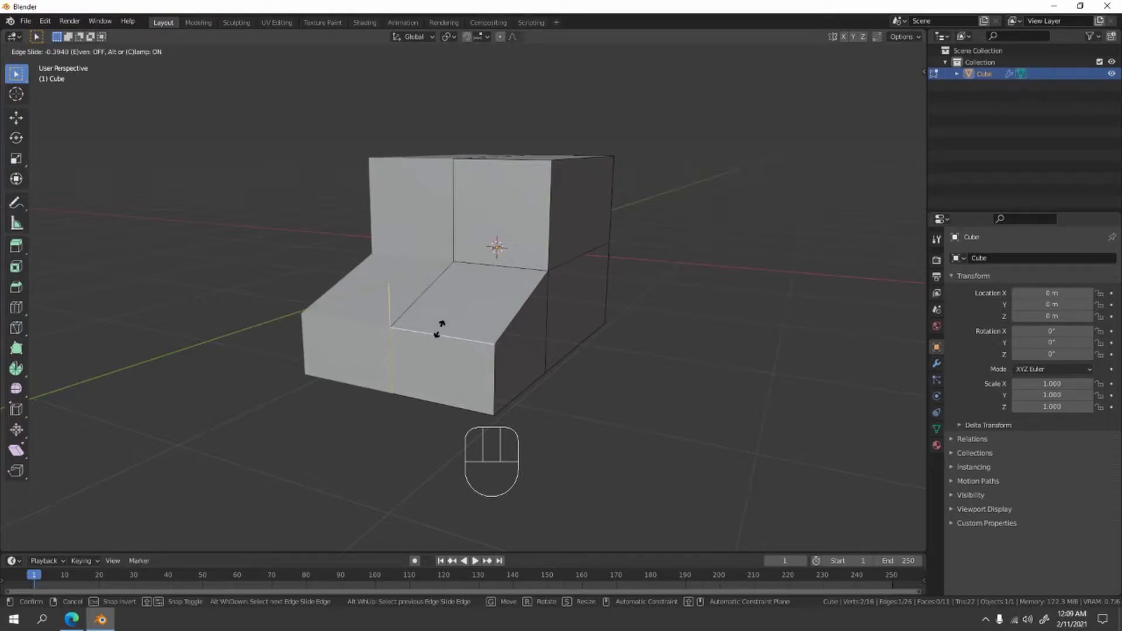
pyautogui.click(439, 325)
pyautogui.click(734, 351)
# - Move the horizontal middle edge on the rear of the body slightly outward along Y
pyautogui.scroll(-2, 589, 305)
pyautogui.moveTo(588, 304); pyautogui.dragTo(478, 312, button='middle')
pyautogui.click(469, 286)
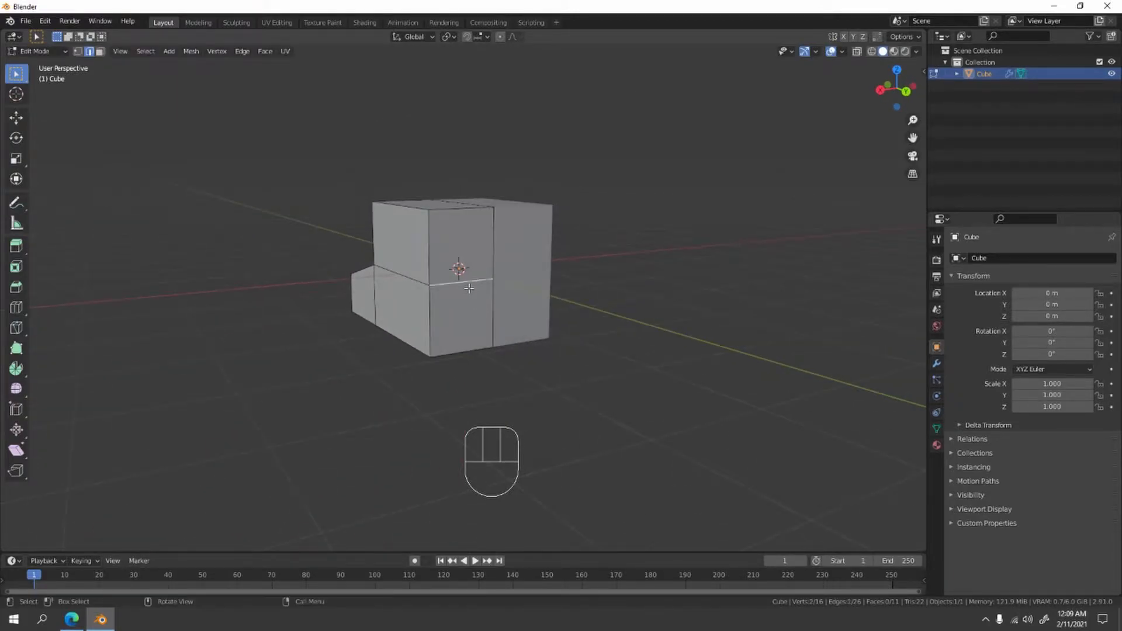
pyautogui.press('KP_1')
pyautogui.press('KP_3')
pyautogui.keyDown('shift'); pyautogui.moveTo(535, 296); pyautogui.dragTo(473, 322, button='middle'); pyautogui.keyUp('shift')
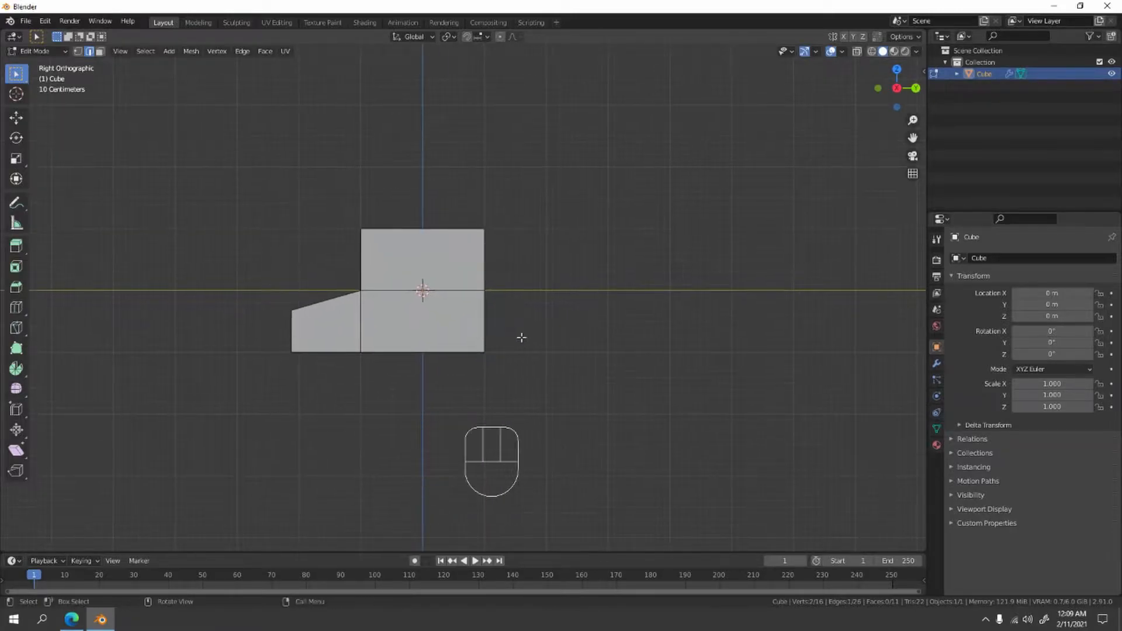
pyautogui.scroll(2, 534, 339)
pyautogui.press('g')
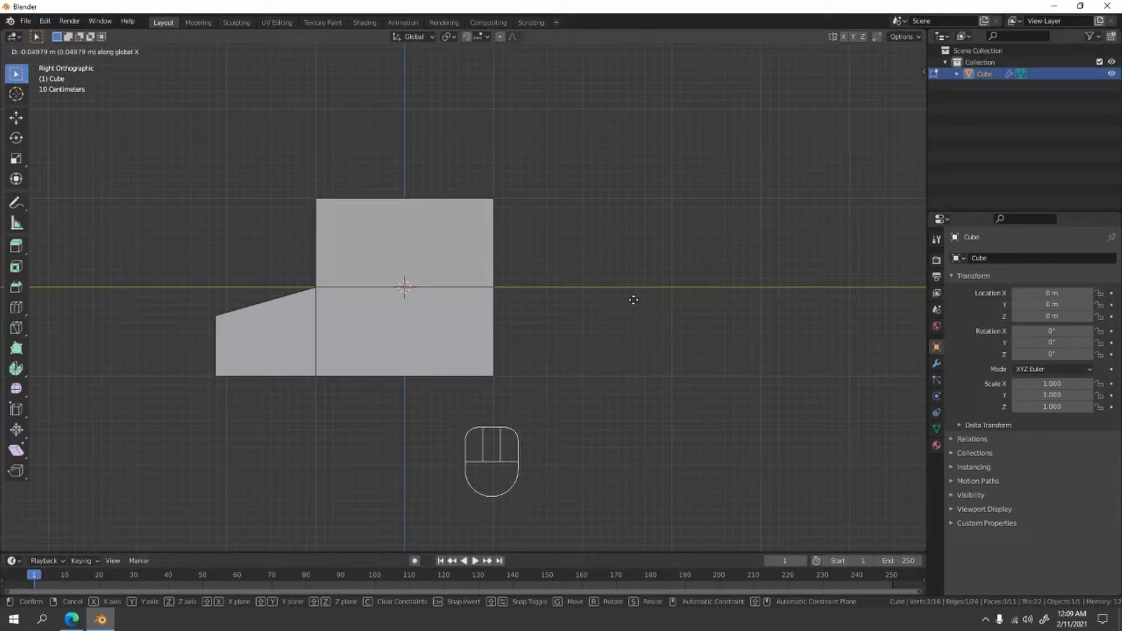
pyautogui.press('y')
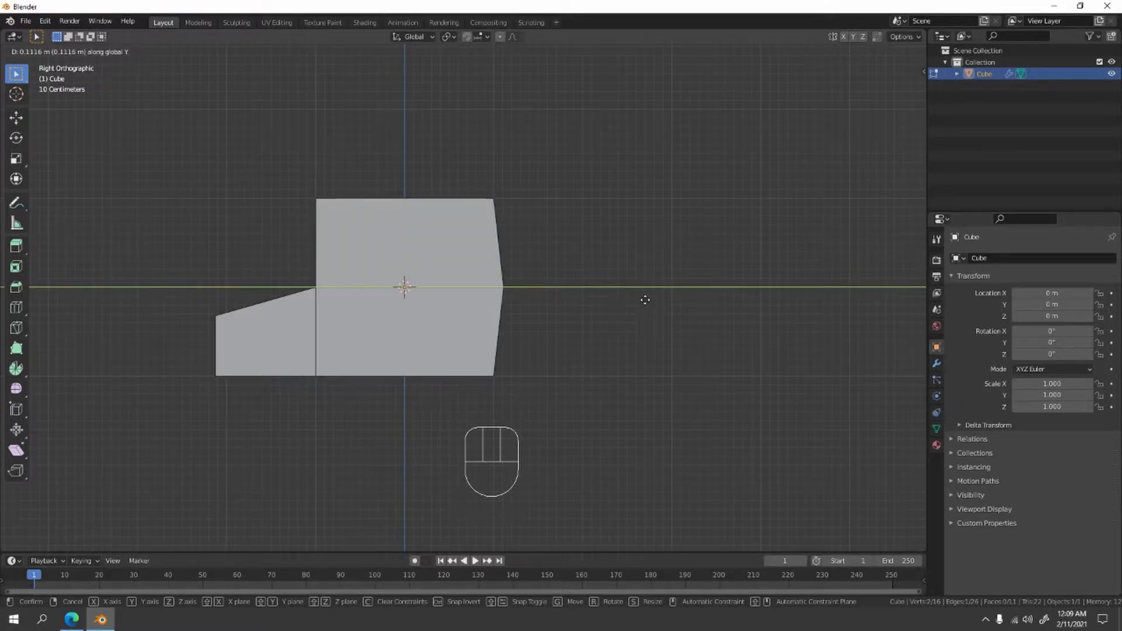
pyautogui.click(653, 298)
pyautogui.click(647, 319)
# - Add a centred vertical loop cut across the sides, roof and underside of the main body block
pyautogui.moveTo(647, 319); pyautogui.dragTo(434, 360, button='middle')
pyautogui.hotkey('ctrl', 'r')
pyautogui.click(494, 301)
pyautogui.rightClick(487, 279)
# - Edge-slide the underside edge of the new vertical loop toward the front by a factor of about 0.34
pyautogui.moveTo(491, 305)
pyautogui.mouseDown(button='middle')
pyautogui.moveTo(467, 320)
pyautogui.moveTo(496, 317)
pyautogui.mouseUp(button='middle')
pyautogui.click(442, 335)
pyautogui.scroll(3, 471, 347)
pyautogui.press('g')
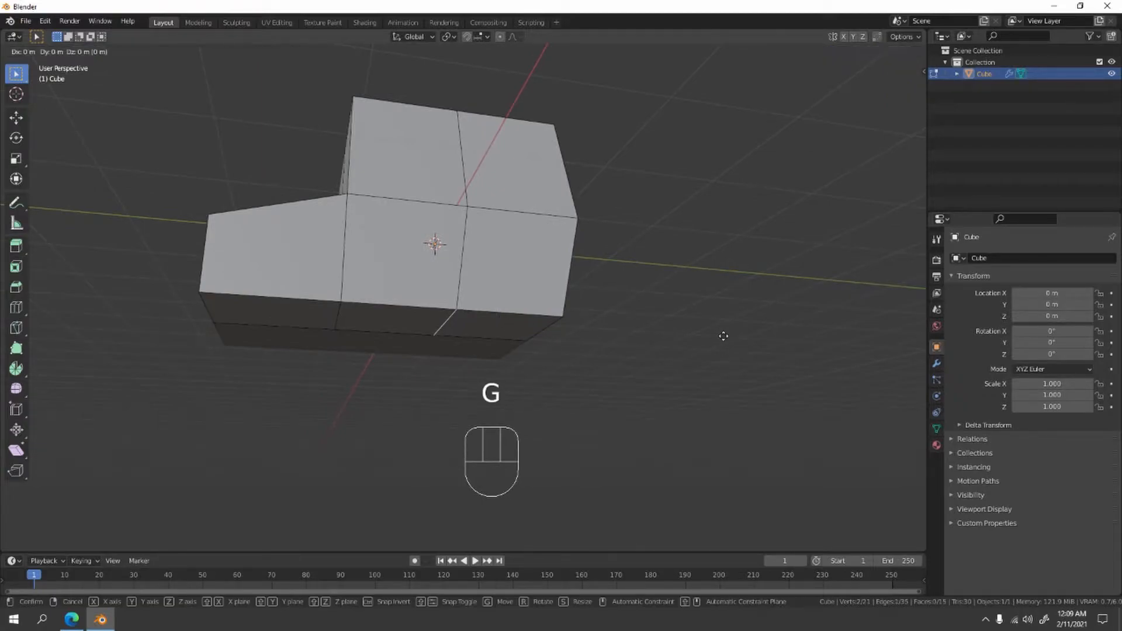
pyautogui.press('y')
pyautogui.click(708, 316)
pyautogui.press('g')
pyautogui.press('g')
pyautogui.click(666, 293)
# - Inset the upper front face by about 0.08 m with Boundary turned off to form the windshield
pyautogui.moveTo(689, 221); pyautogui.dragTo(552, 291, button='middle')
pyautogui.scroll(3, 567, 331)
pyautogui.moveTo(553, 290); pyautogui.dragTo(486, 256, button='middle')
pyautogui.keyDown('shift'); pyautogui.moveTo(486, 256); pyautogui.dragTo(480, 282, button='middle'); pyautogui.keyUp('shift')
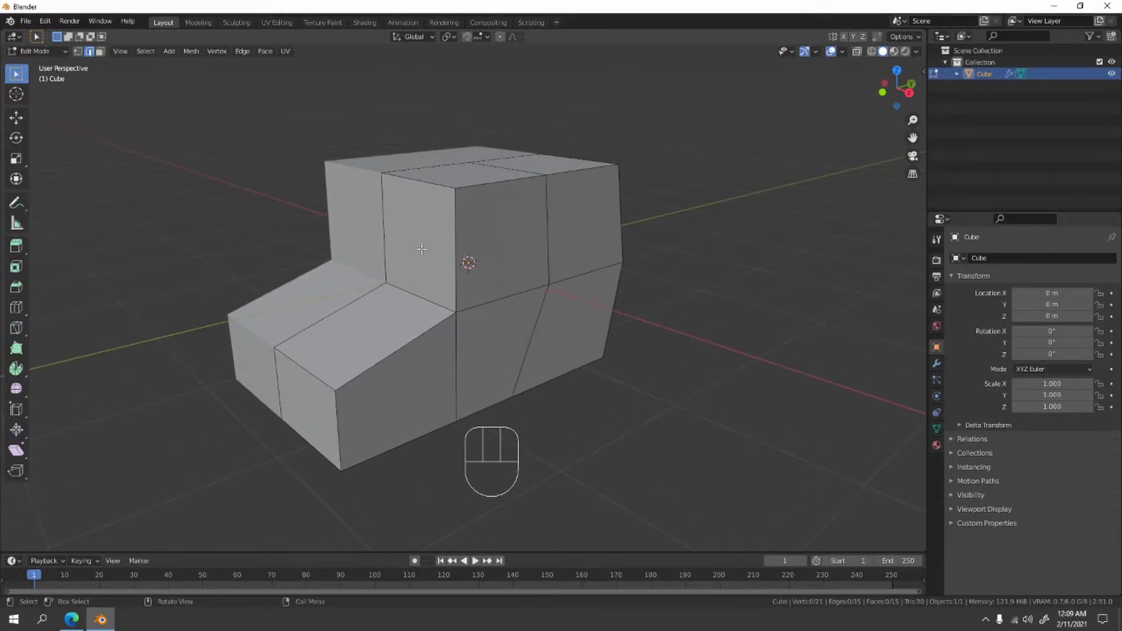
pyautogui.press('3')
pyautogui.click(419, 240)
pyautogui.scroll(2, 644, 316)
pyautogui.keyDown('shift'); pyautogui.moveTo(643, 316); pyautogui.dragTo(704, 333, button='middle'); pyautogui.keyUp('shift')
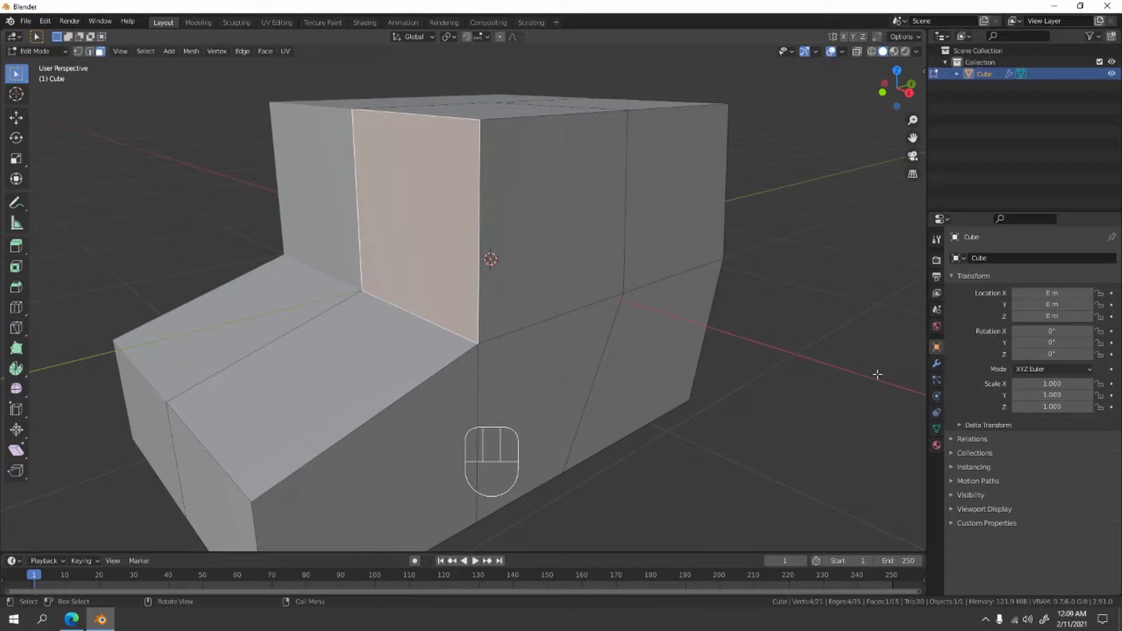
pyautogui.press('i')
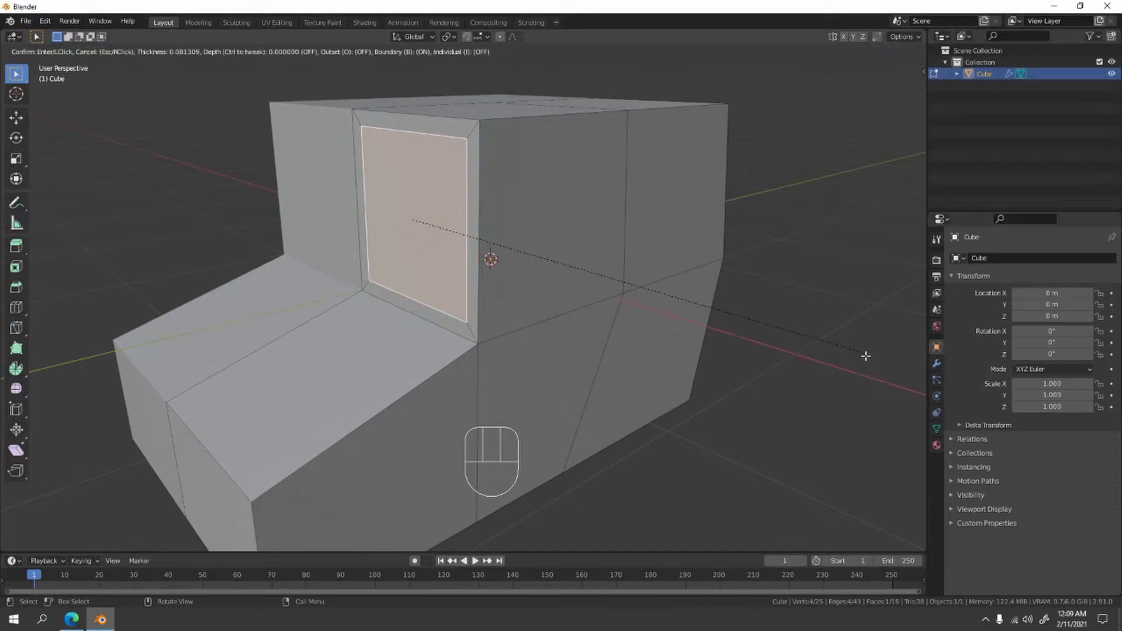
pyautogui.click(866, 356)
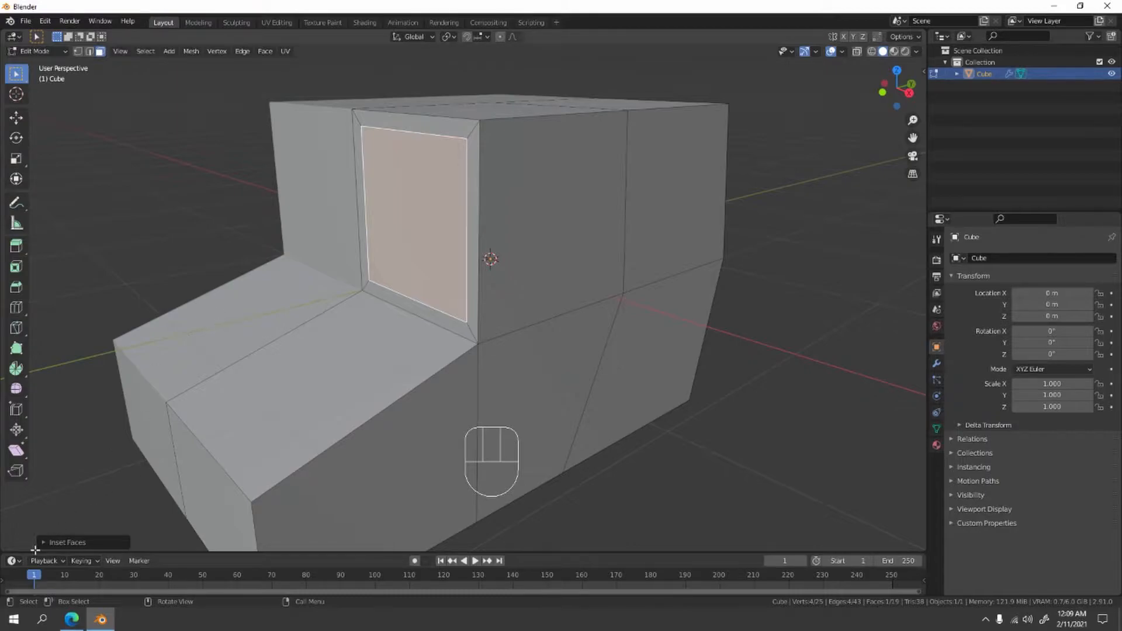
pyautogui.click(41, 545)
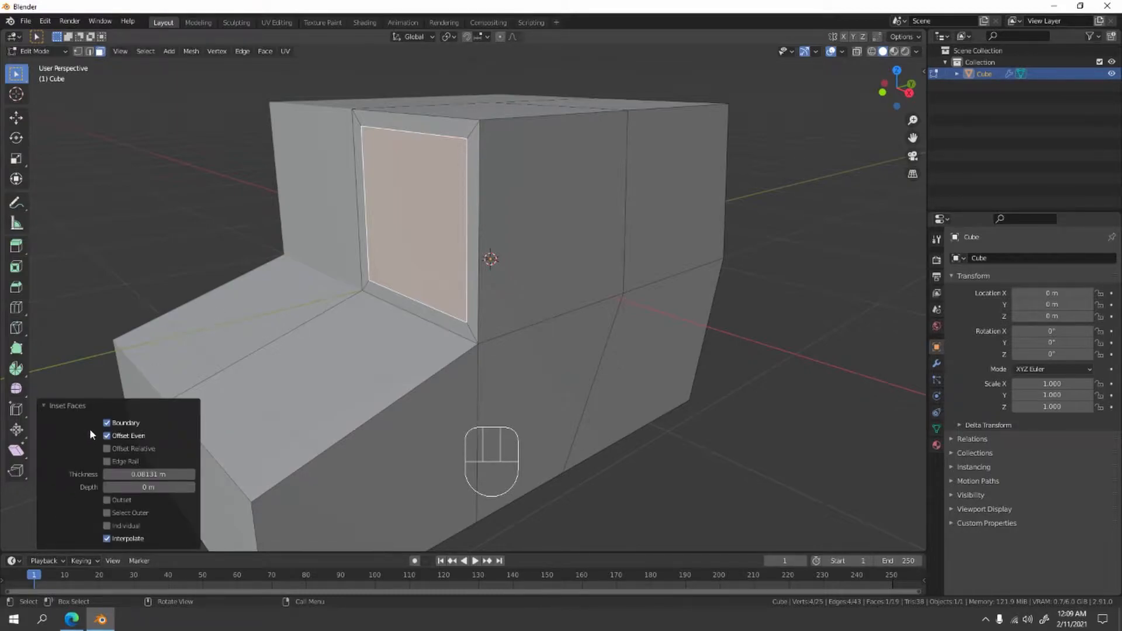
pyautogui.click(107, 424)
# - Extrude the inset windshield face about 0.017 m inward along Y and clear the selection
pyautogui.moveTo(368, 360); pyautogui.dragTo(418, 369, button='middle')
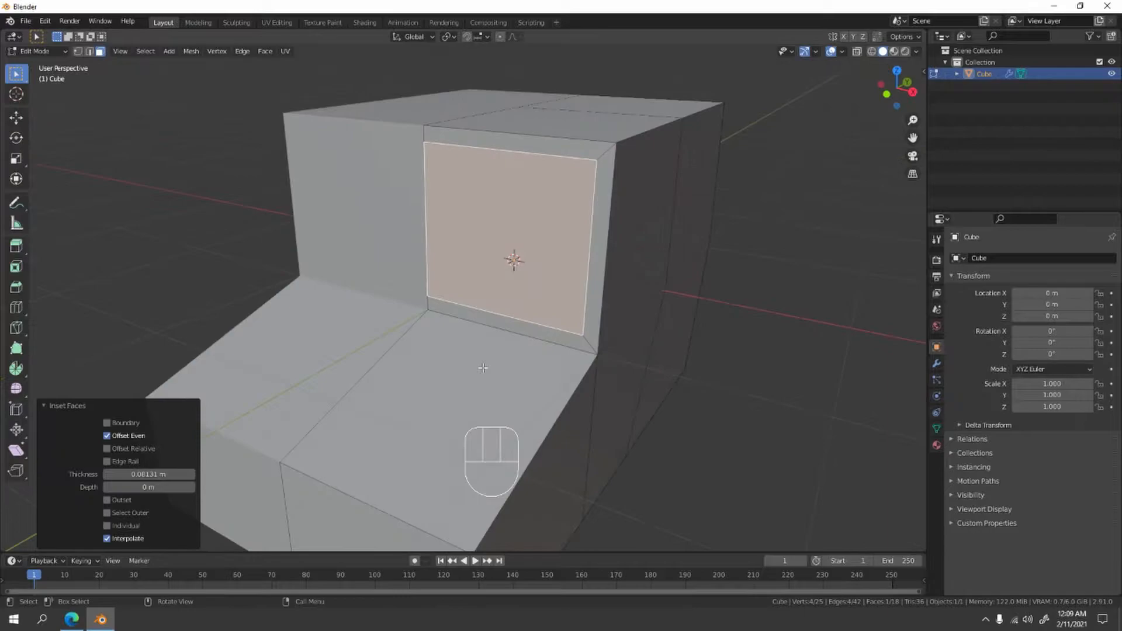
pyautogui.scroll(2, 584, 336)
pyautogui.keyDown('shift'); pyautogui.moveTo(624, 350); pyautogui.dragTo(618, 336, button='middle'); pyautogui.keyUp('shift')
pyautogui.moveTo(782, 312); pyautogui.dragTo(592, 362, button='middle')
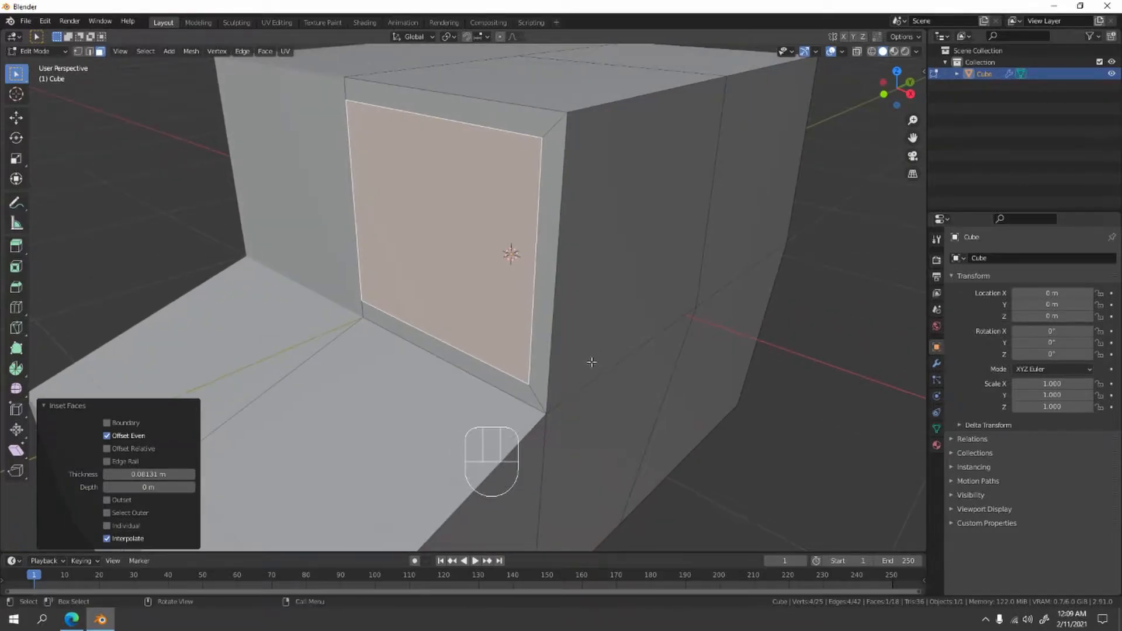
pyautogui.press('e')
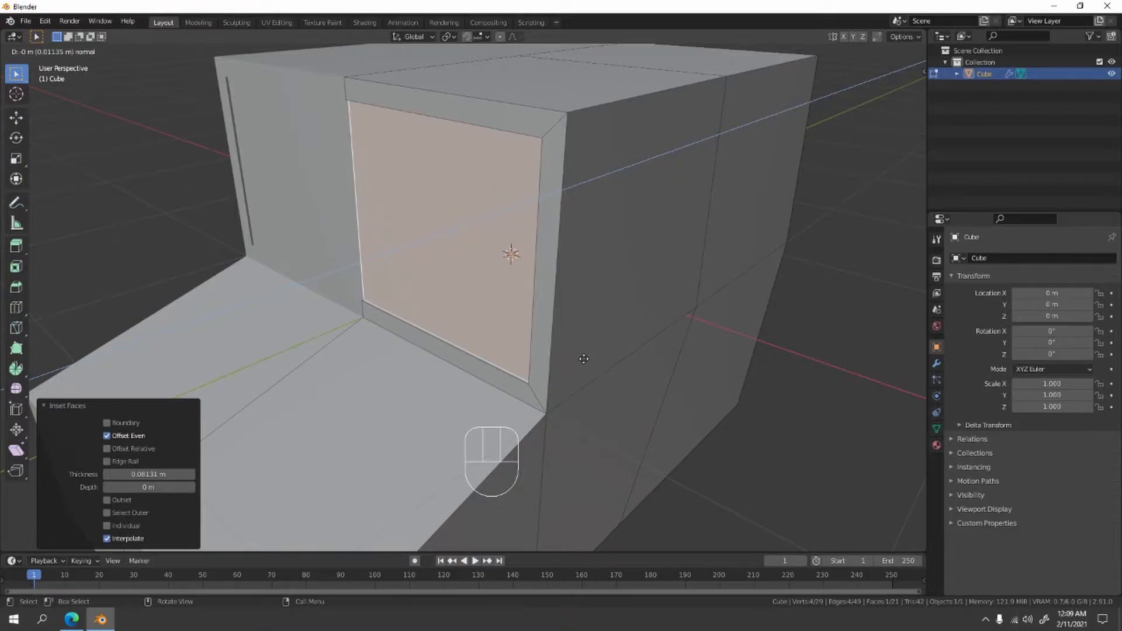
pyautogui.press('y')
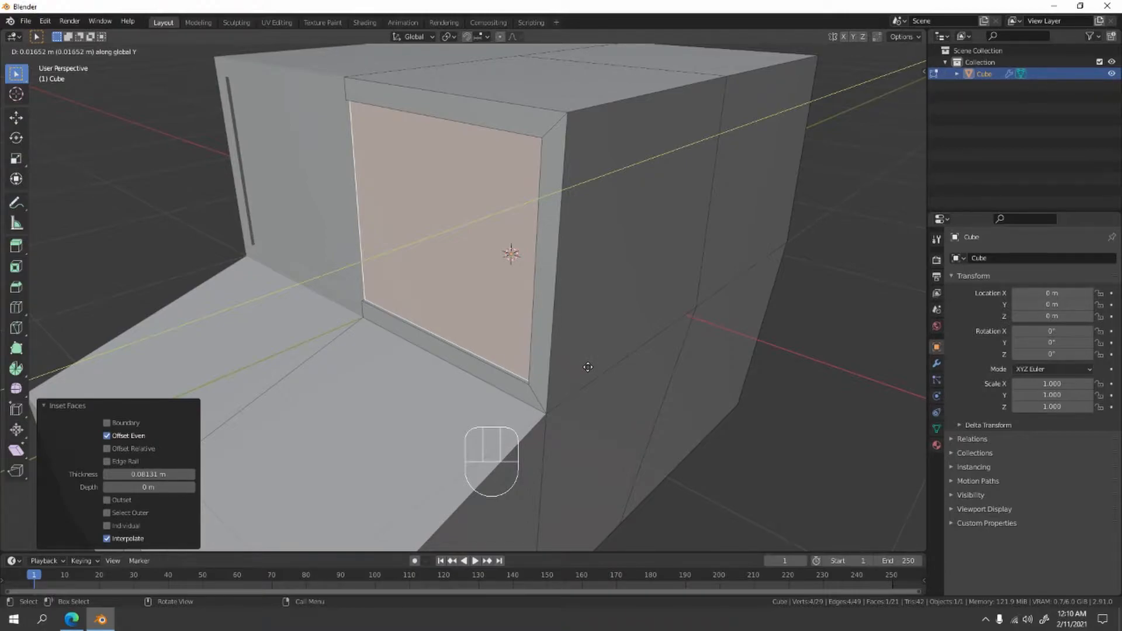
pyautogui.click(588, 367)
pyautogui.click(155, 267)
# - Inset the upper rear face by about 0.22 m with Boundary off to form the rear window
pyautogui.scroll(-5, 155, 269)
pyautogui.moveTo(155, 268); pyautogui.dragTo(176, 253, button='middle')
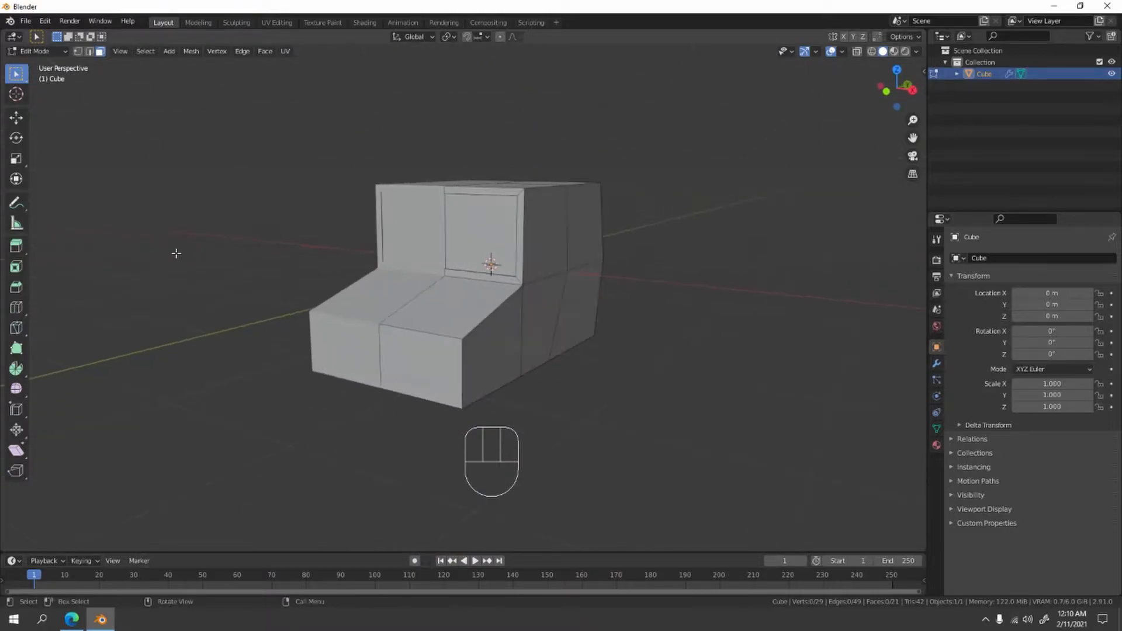
pyautogui.press('Tab')
pyautogui.moveTo(426, 325); pyautogui.dragTo(501, 268, button='middle')
pyautogui.moveTo(658, 289); pyautogui.dragTo(591, 296, button='middle')
pyautogui.press('Tab')
pyautogui.keyDown('shift'); pyautogui.moveTo(444, 242); pyautogui.dragTo(451, 240, button='middle'); pyautogui.keyUp('shift')
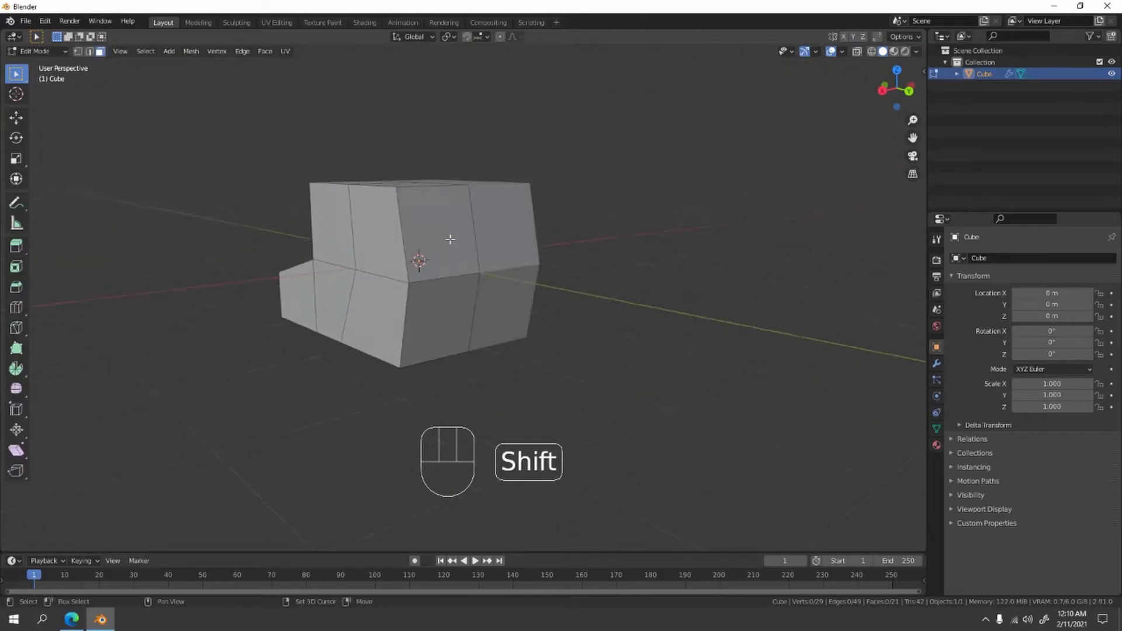
pyautogui.click(451, 240)
pyautogui.scroll(3, 450, 239)
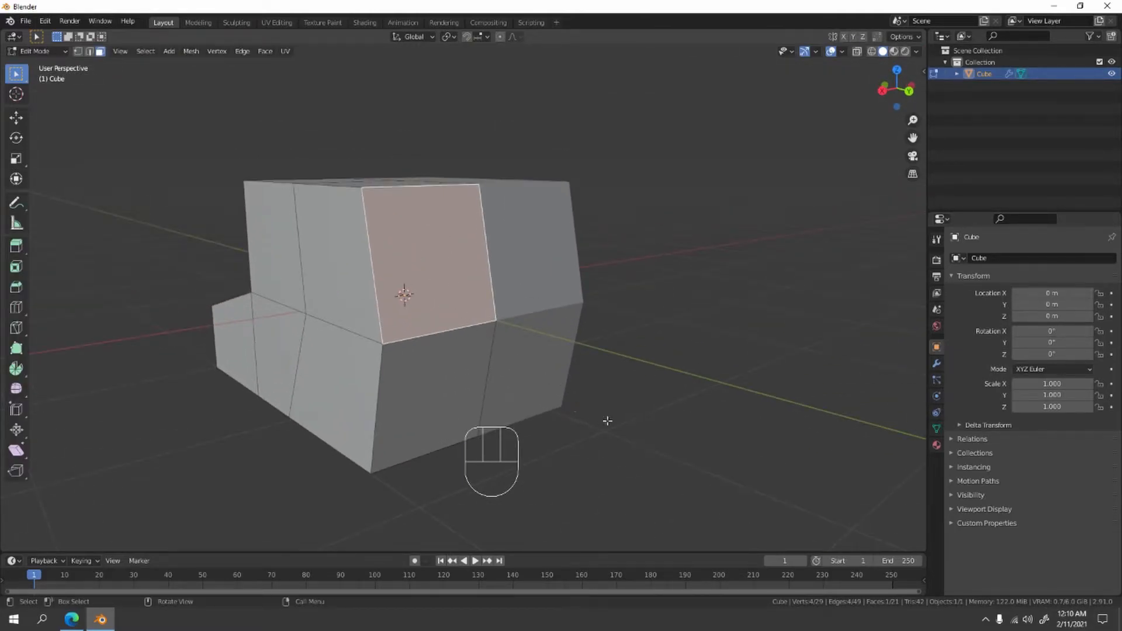
pyautogui.press('i')
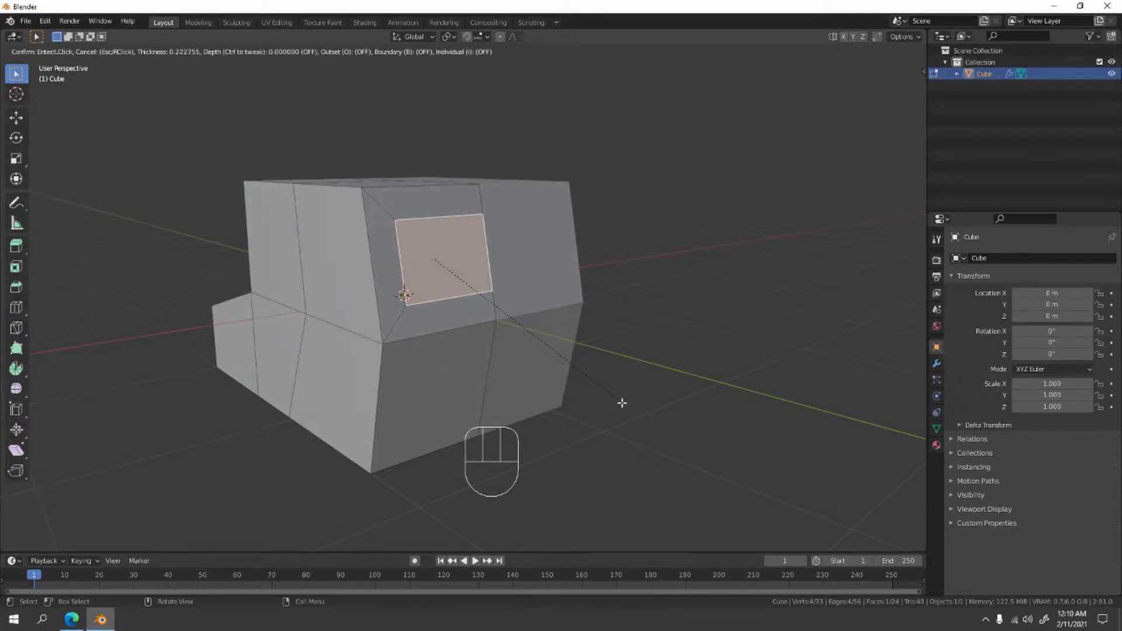
pyautogui.click(608, 401)
# - Extrude the inset rear window face about 0.0125 m inward along Y, deselect it, and leave Edit Mode to check the body
pyautogui.moveTo(591, 401); pyautogui.dragTo(543, 374, button='middle')
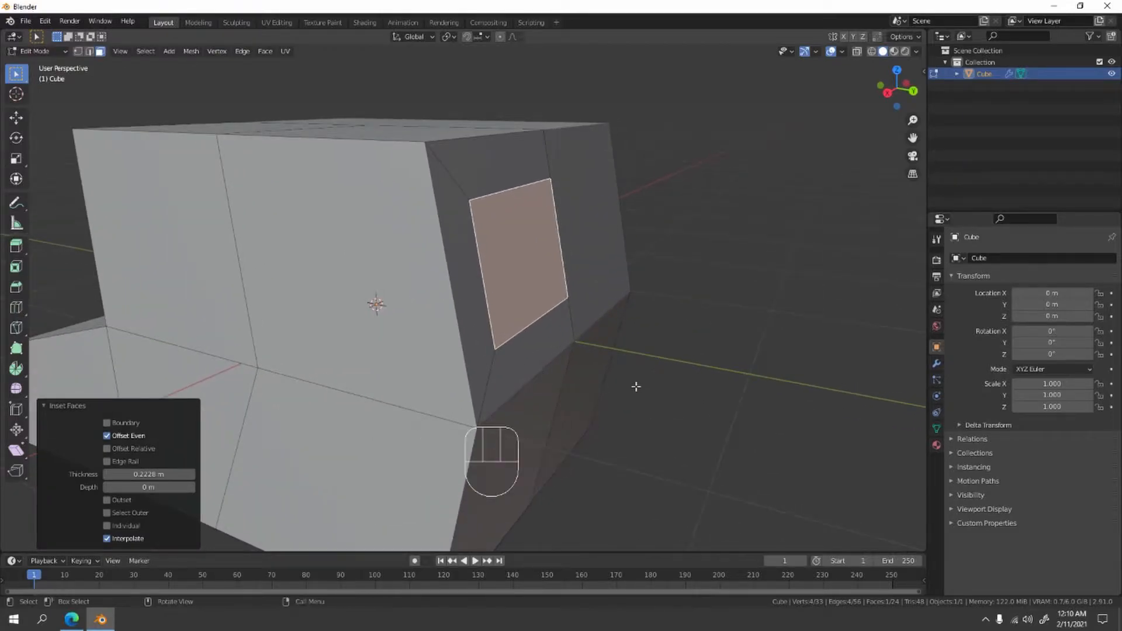
pyautogui.press('e')
pyautogui.press('y')
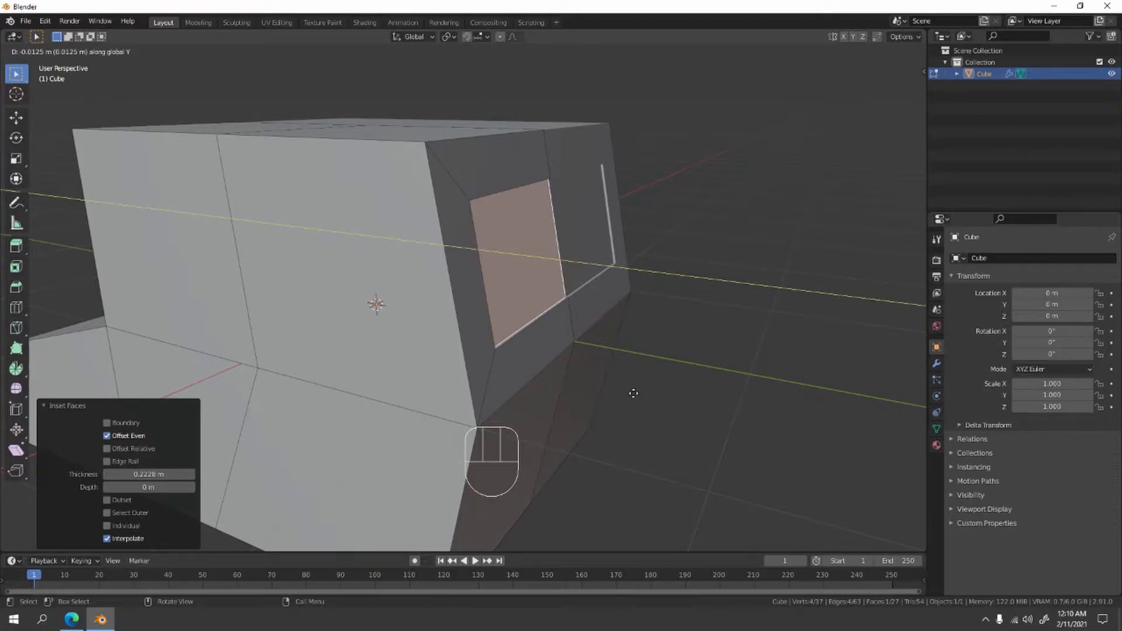
pyautogui.click(633, 393)
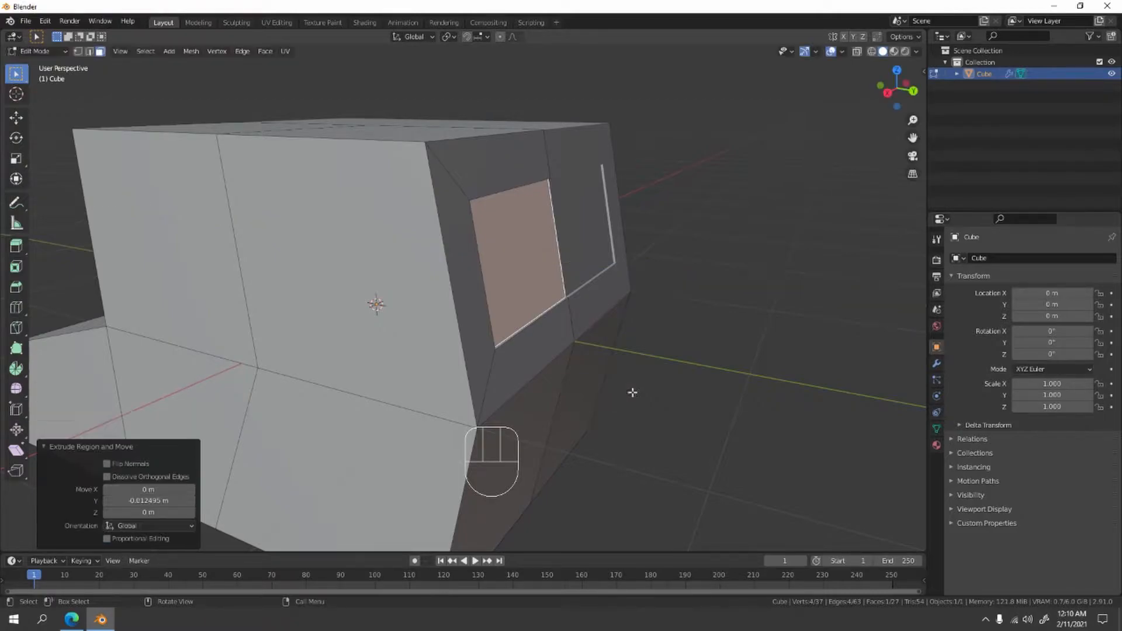
pyautogui.click(705, 391)
pyautogui.press('Tab')
pyautogui.scroll(-3, 515, 402)
pyautogui.moveTo(509, 403); pyautogui.dragTo(514, 325, button='middle')
# - Return to Edit Mode and inset the upper front side face by about 0.043 m with Boundary off to form the side window
pyautogui.press('Tab')
pyautogui.scroll(3, 513, 325)
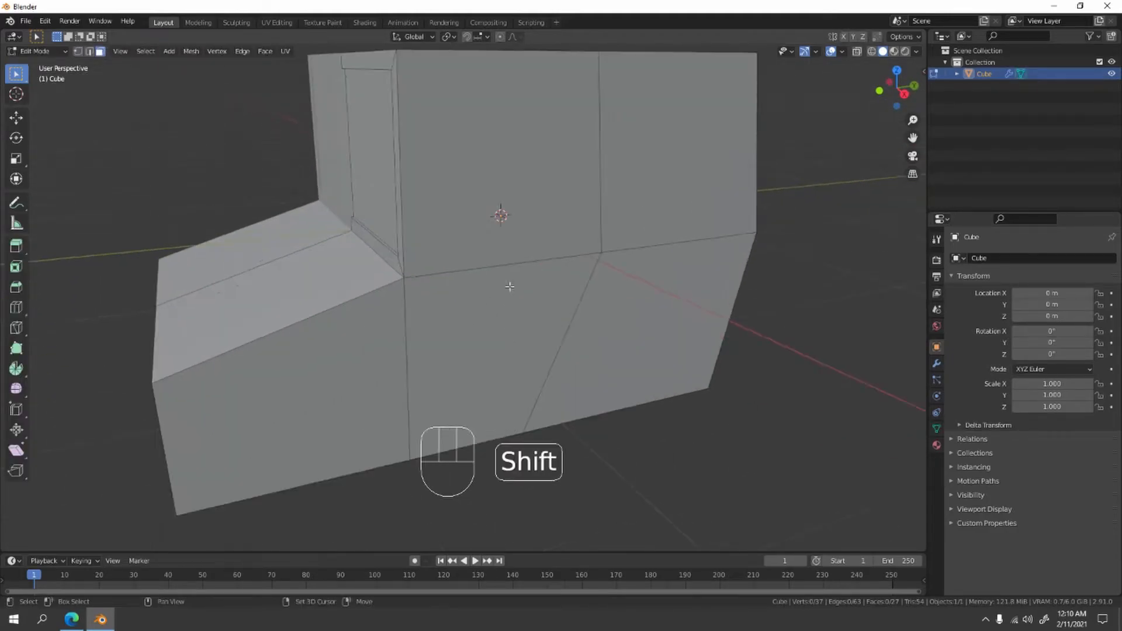
pyautogui.click(511, 237)
pyautogui.click(704, 197)
pyautogui.moveTo(704, 196); pyautogui.dragTo(598, 180, button='middle')
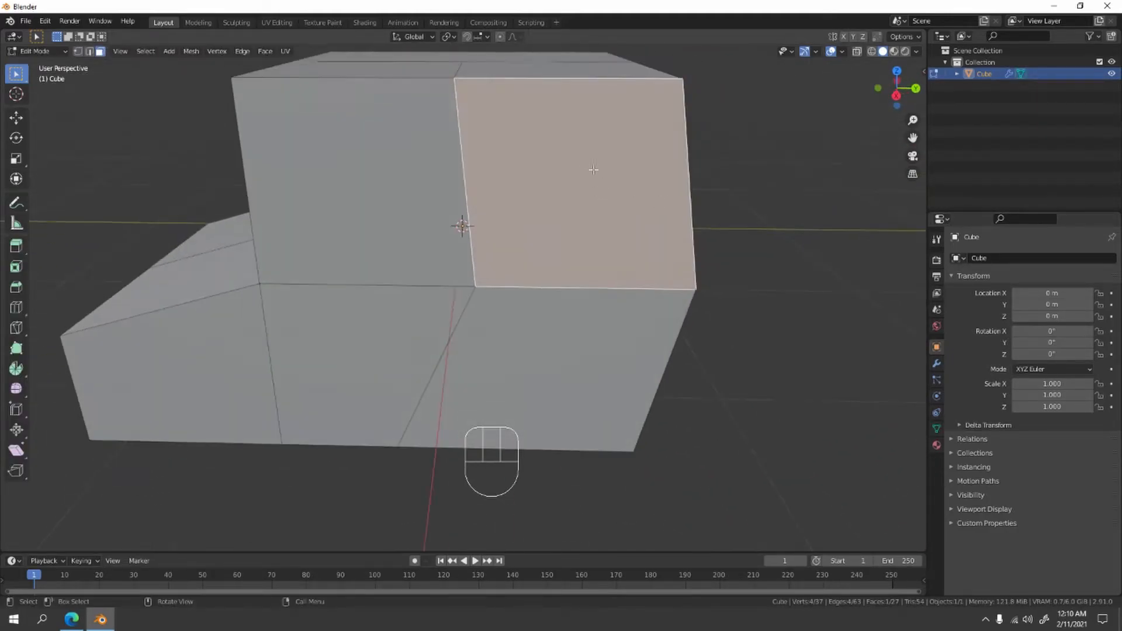
pyautogui.moveTo(391, 264); pyautogui.dragTo(437, 251, button='middle')
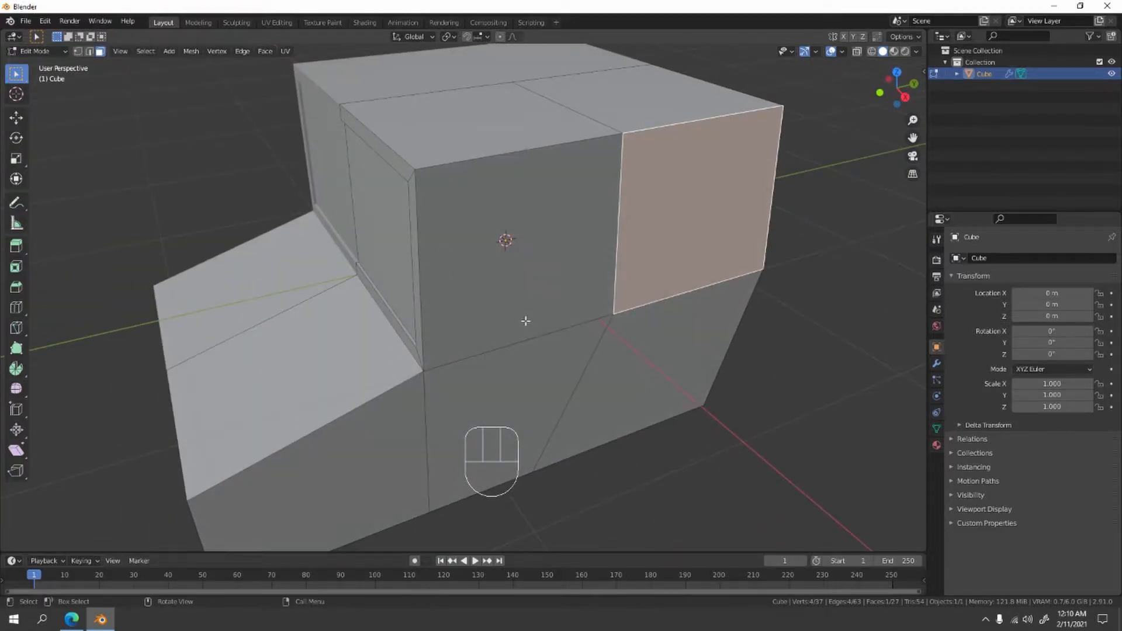
pyautogui.click(523, 253)
pyautogui.moveTo(522, 301); pyautogui.dragTo(596, 304, button='middle')
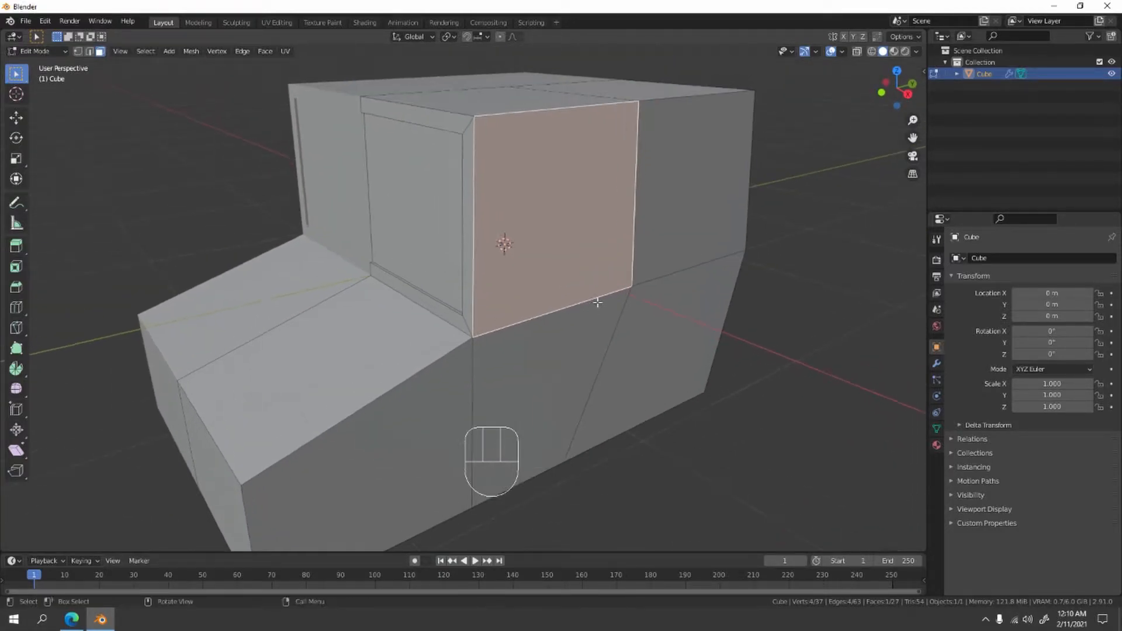
pyautogui.press('i')
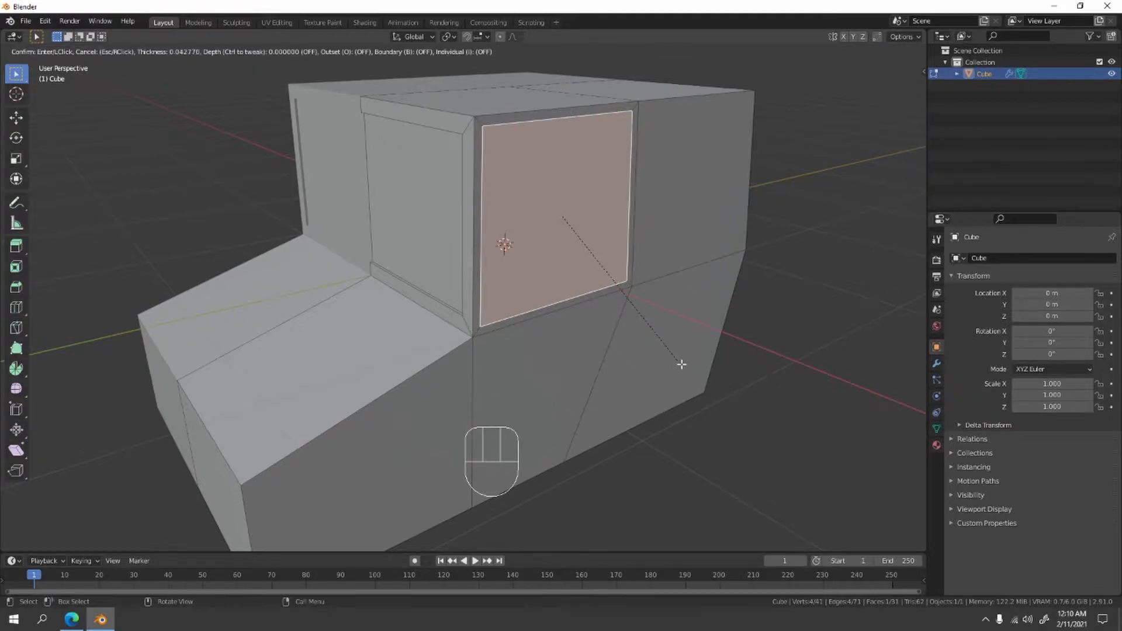
pyautogui.click(681, 365)
# - Extrude the inset side window face about 0.012 m inward along X, clear the selection, and check the body in Object Mode
pyautogui.scroll(3, 682, 365)
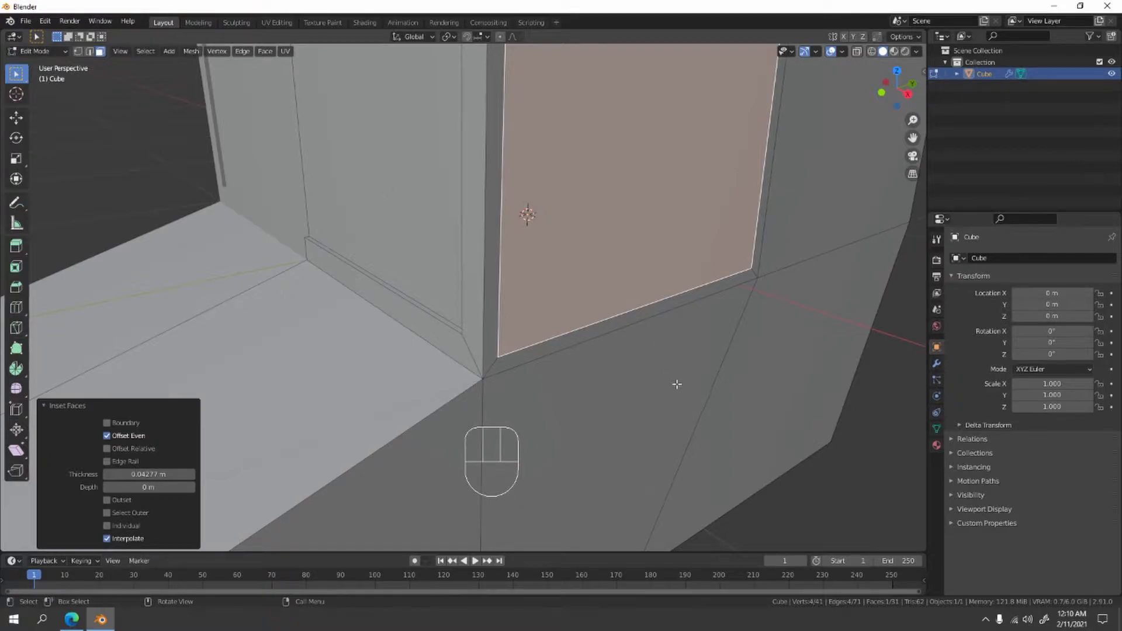
pyautogui.press('e')
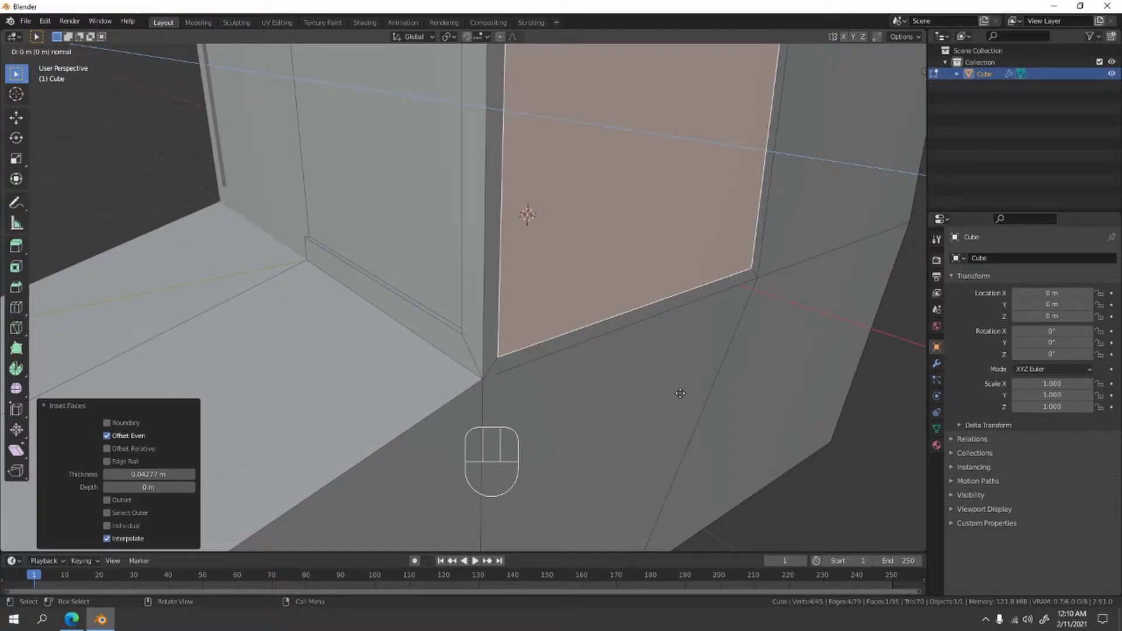
pyautogui.press('x')
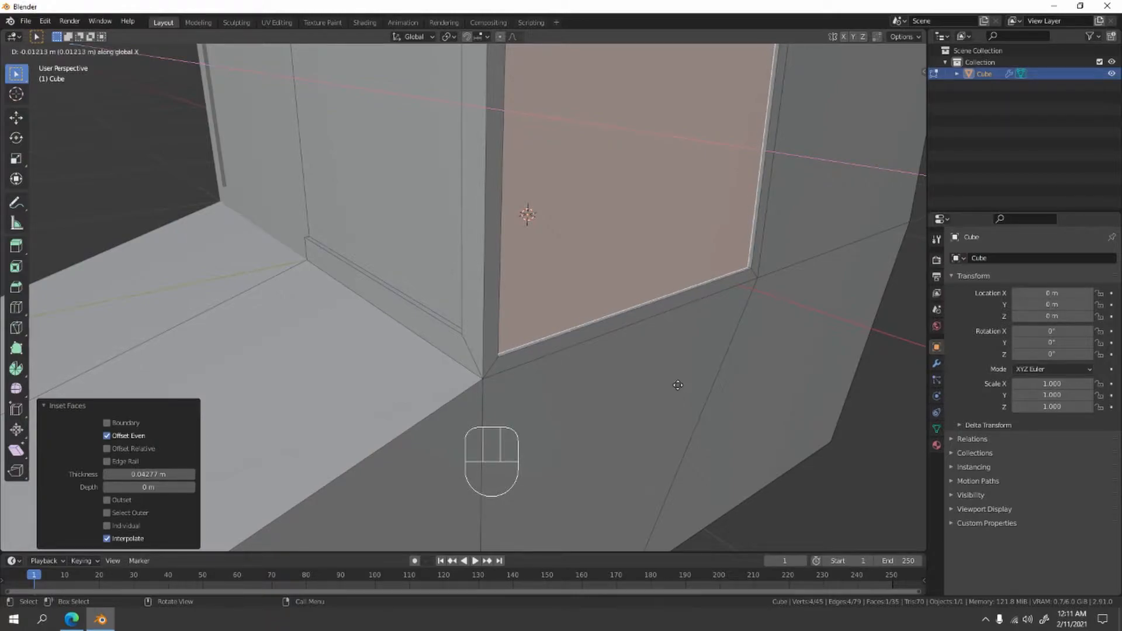
pyautogui.click(678, 386)
pyautogui.click(882, 464)
pyautogui.scroll(-4, 766, 454)
pyautogui.moveTo(755, 453); pyautogui.dragTo(722, 443, button='middle')
pyautogui.press('Tab')
pyautogui.scroll(4, 435, 348)
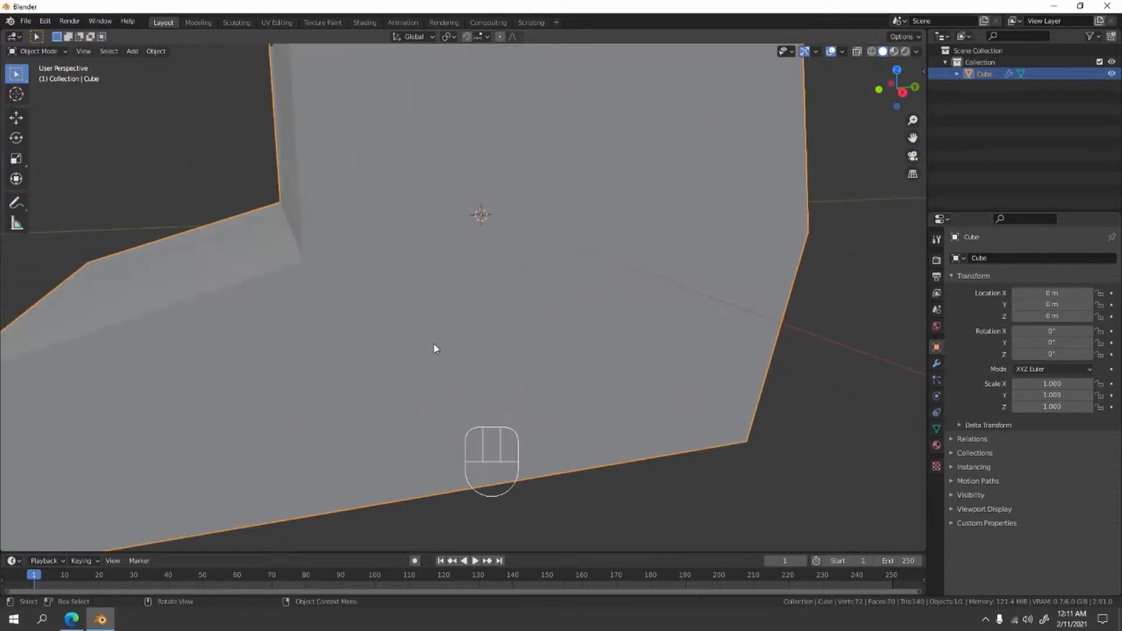
# - In Edit Mode, inset the lower side face beneath the side window by about 0.007 m to outline the door
pyautogui.press('Tab')
pyautogui.click(483, 380)
pyautogui.moveTo(552, 425); pyautogui.dragTo(661, 478, button='middle')
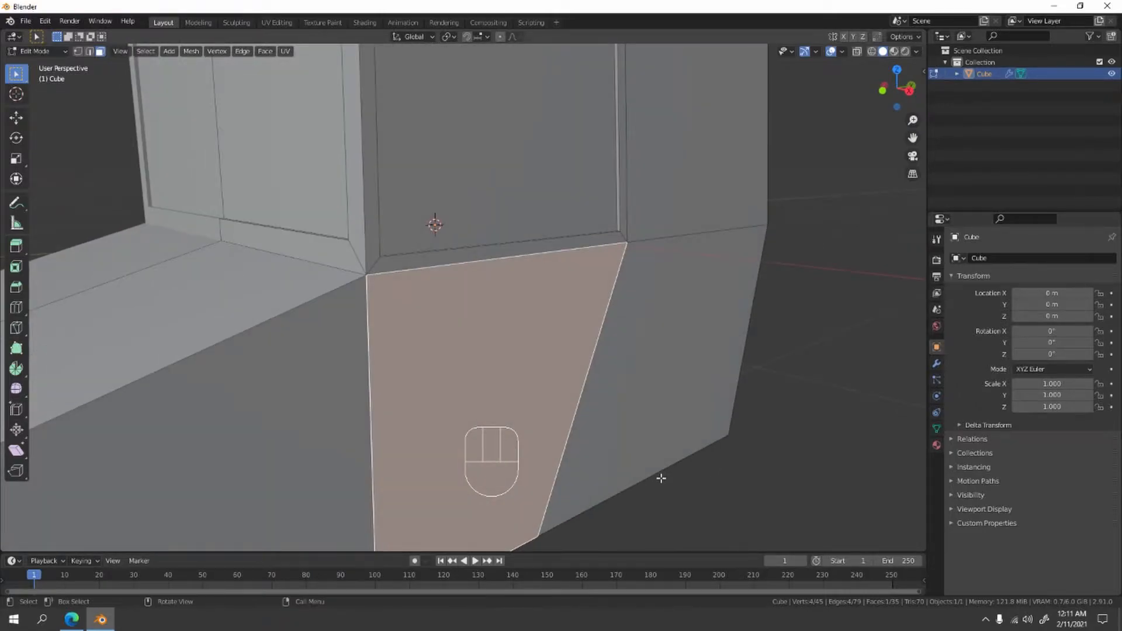
pyautogui.press('i')
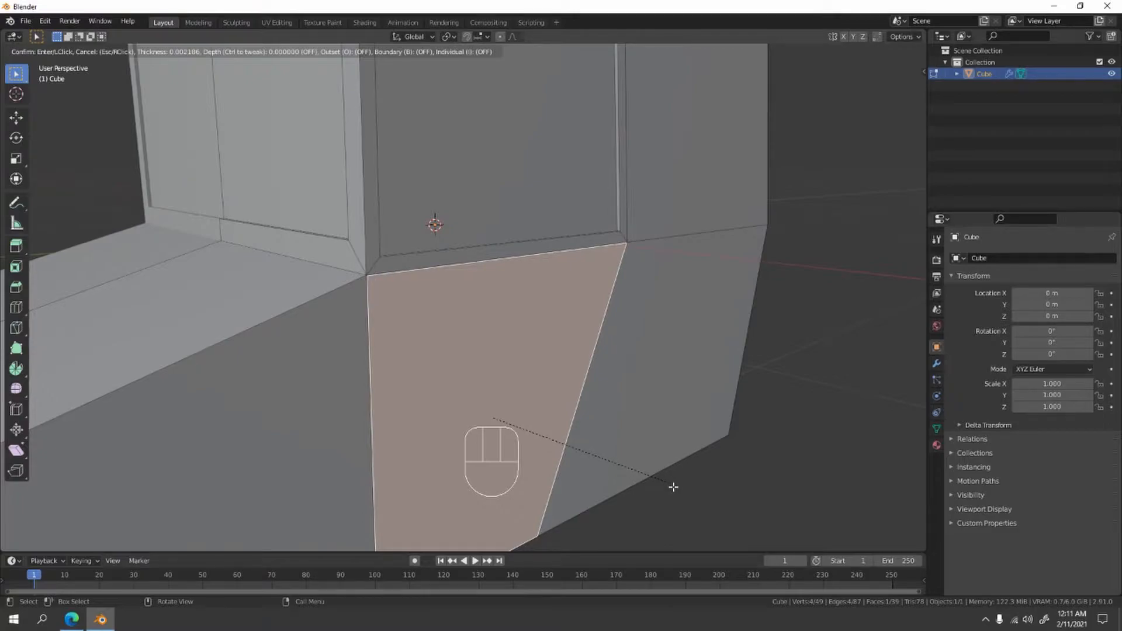
pyautogui.click(671, 489)
# - Extrude the inset door face slightly outward along its normal and check the result in Object Mode
pyautogui.keyDown('shift'); pyautogui.moveTo(629, 473); pyautogui.dragTo(620, 422, button='middle'); pyautogui.keyUp('shift')
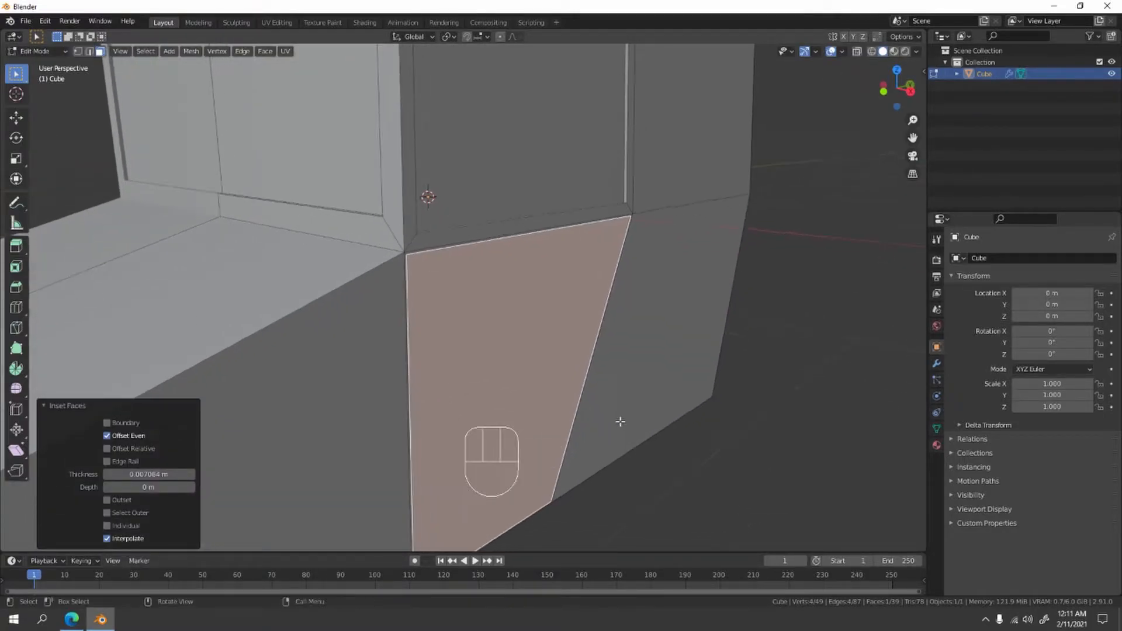
pyautogui.press('e')
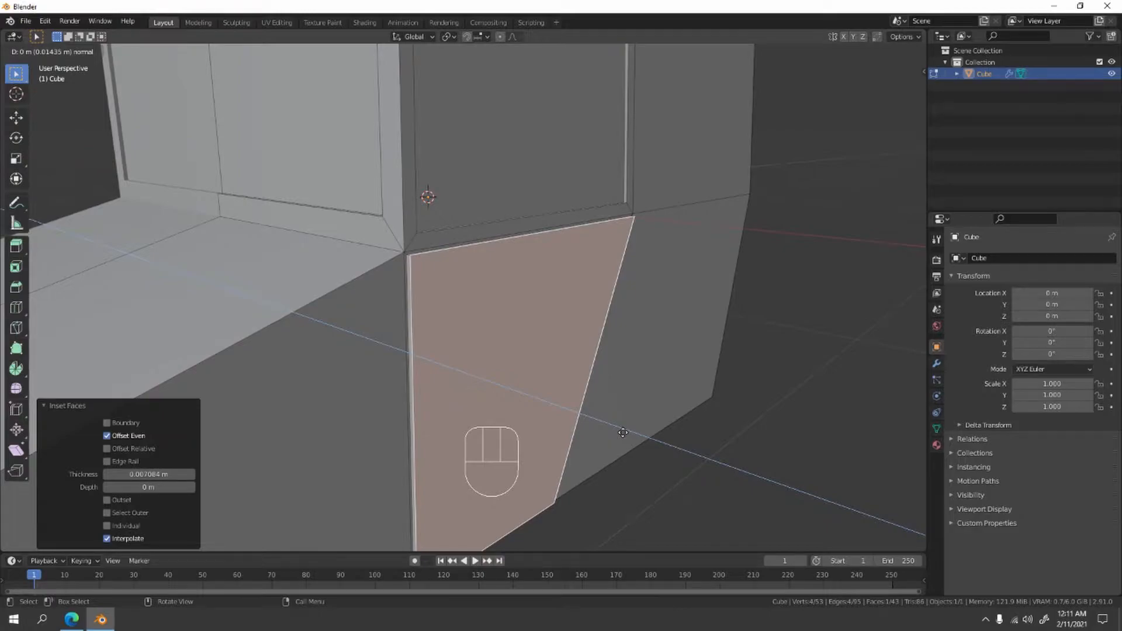
pyautogui.click(620, 430)
pyautogui.press('Tab')
pyautogui.moveTo(548, 362); pyautogui.dragTo(415, 341, button='middle')
pyautogui.scroll(-3, 432, 385)
# - In Edit Mode, try an inset on the vertical front face of the hood
pyautogui.press('Tab')
pyautogui.scroll(-1, 235, 371)
pyautogui.moveTo(235, 371); pyautogui.dragTo(425, 321, button='middle')
pyautogui.click(372, 319)
pyautogui.scroll(-2, 622, 316)
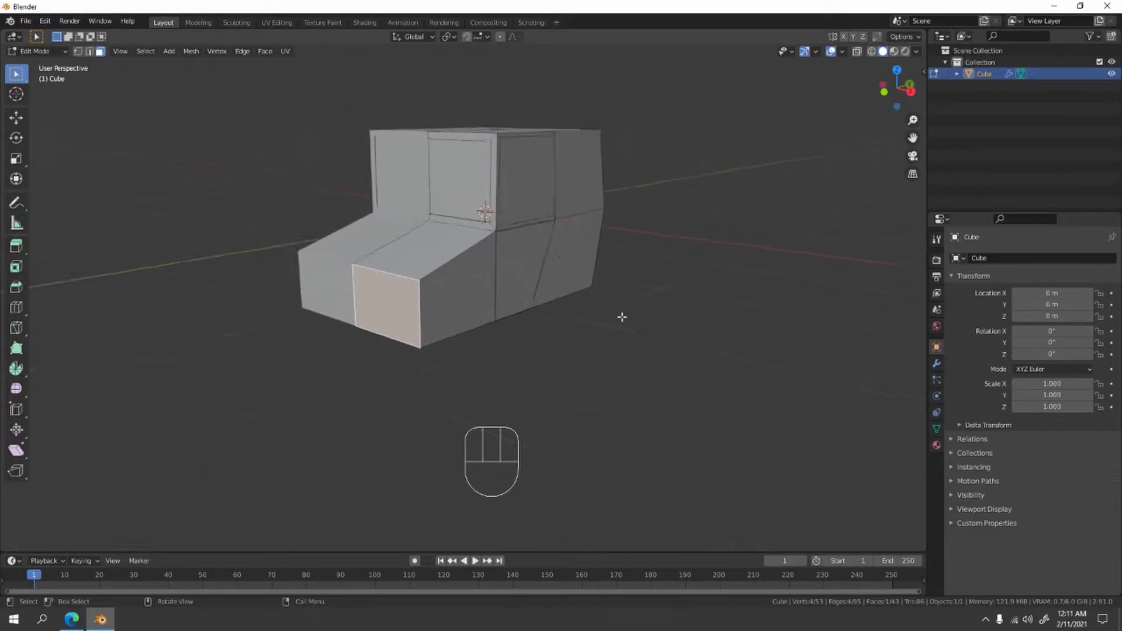
pyautogui.moveTo(621, 317); pyautogui.dragTo(580, 312, button='middle')
pyautogui.scroll(3, 462, 342)
pyautogui.moveTo(462, 342); pyautogui.dragTo(521, 333, button='middle')
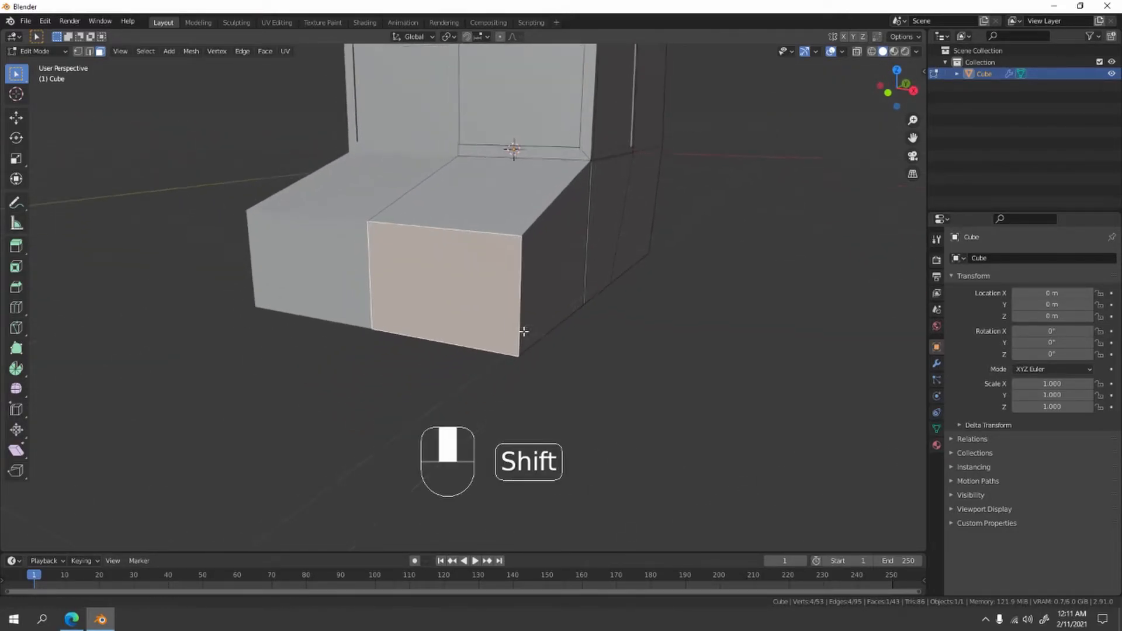
pyautogui.press('i')
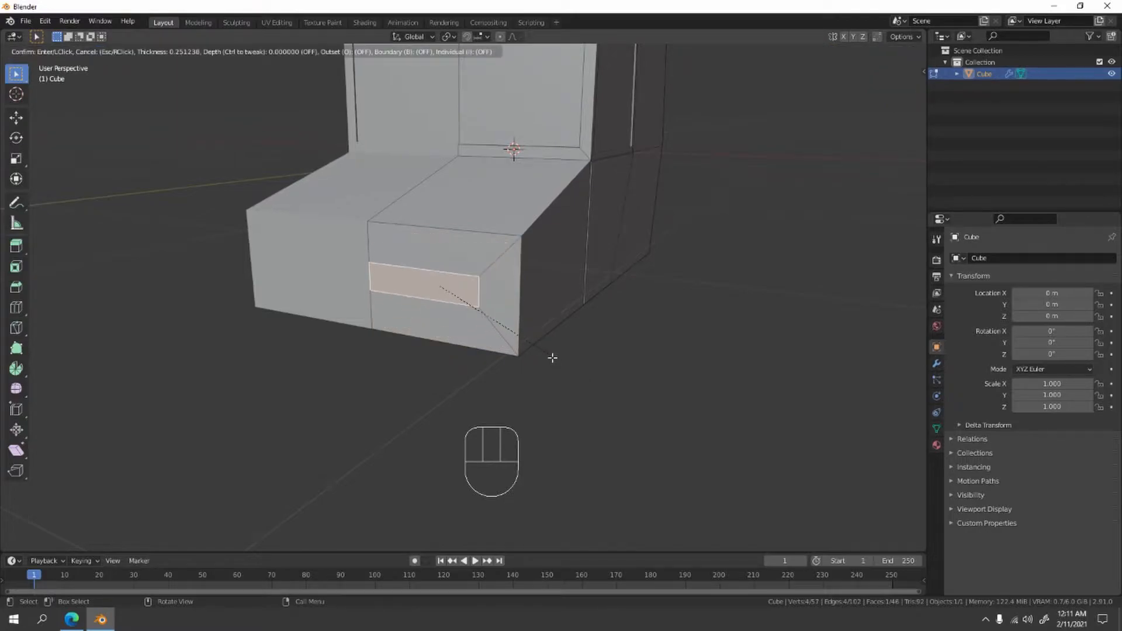
pyautogui.click(559, 363)
# - Try extruding the inset front face about 0.24 m inward along its normal
pyautogui.press('e')
pyautogui.click(581, 359)
pyautogui.scroll(-3, 581, 358)
pyautogui.moveTo(581, 358); pyautogui.dragTo(624, 311, button='middle')
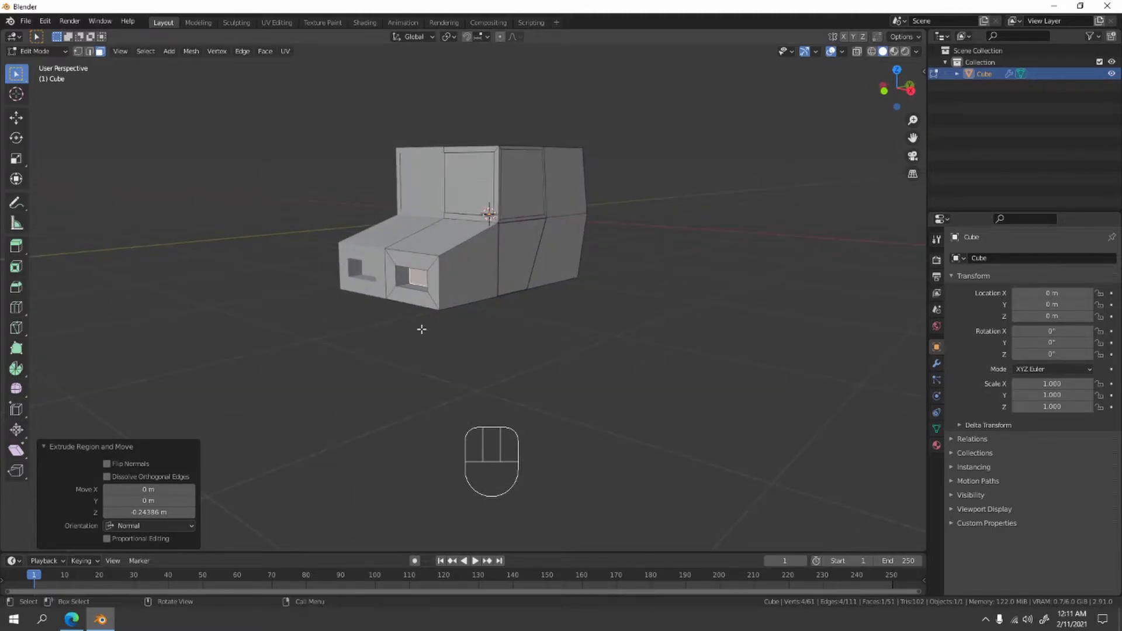
# - Undo the extrusion and the inset on the front face of the hood
pyautogui.hotkey('ctrl', 'z')
pyautogui.hotkey('ctrl', 'z')
pyautogui.hotkey('ctrl', 'z')
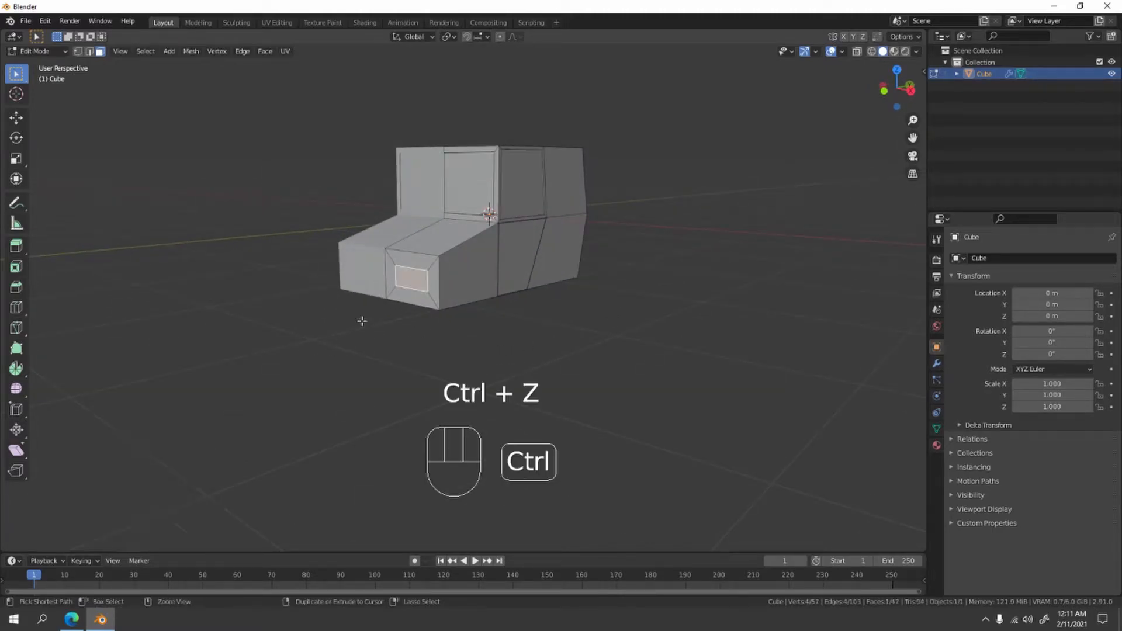
# - Select the whole car mesh, merge its vertices by distance with a 0.0001 m threshold, and clear the selection
pyautogui.press('a')
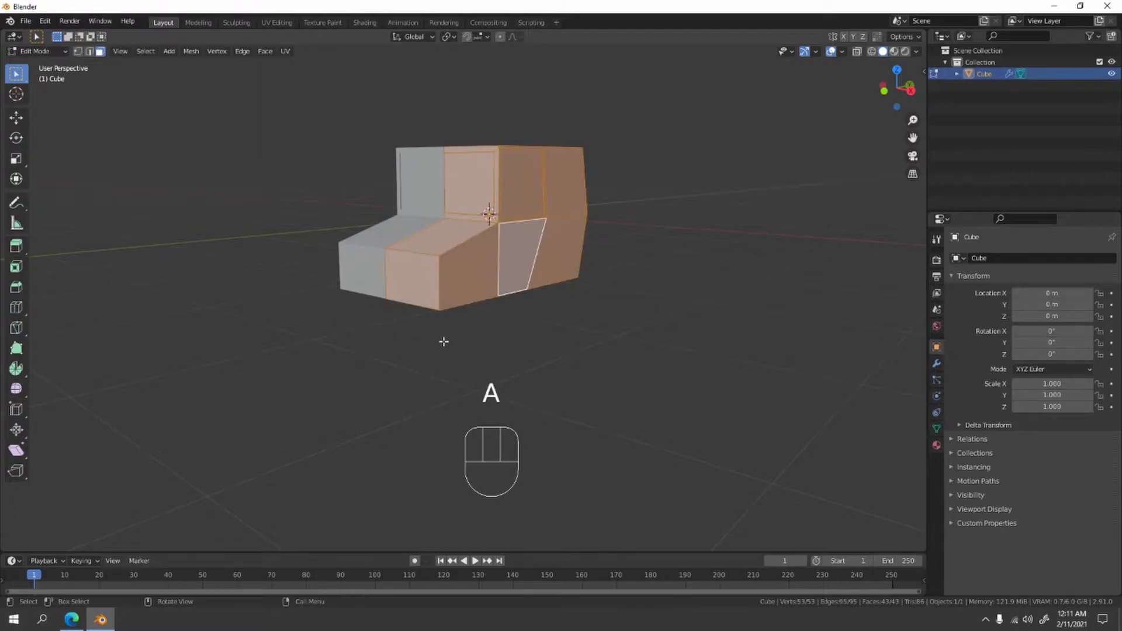
pyautogui.press('m')
pyautogui.press('m')
pyautogui.click(435, 336)
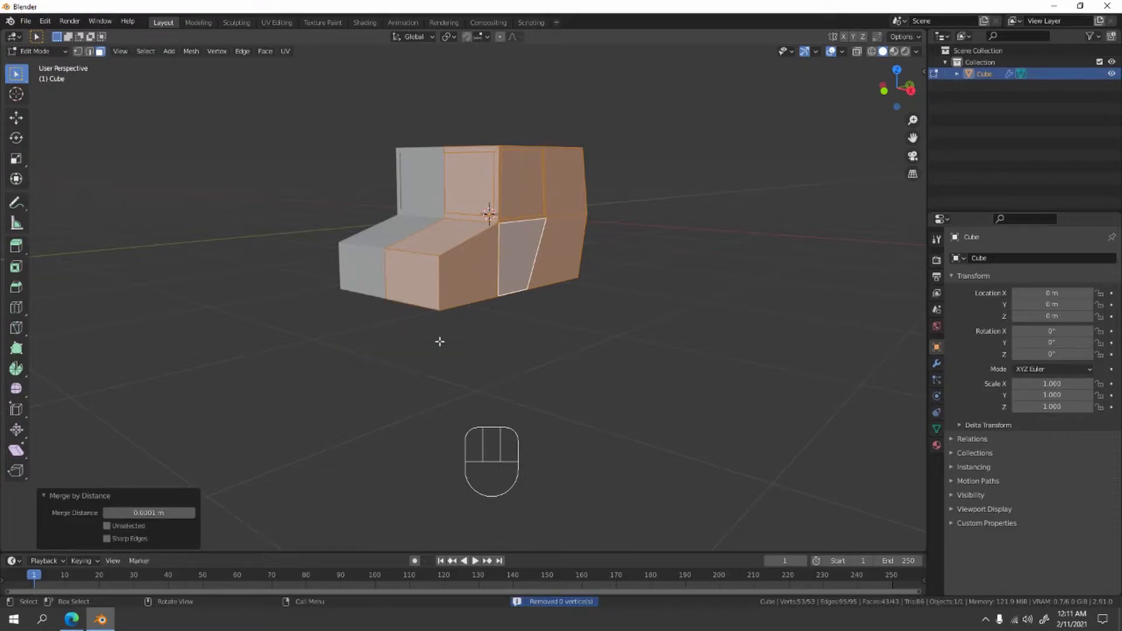
pyautogui.moveTo(481, 379); pyautogui.dragTo(493, 355, button='middle')
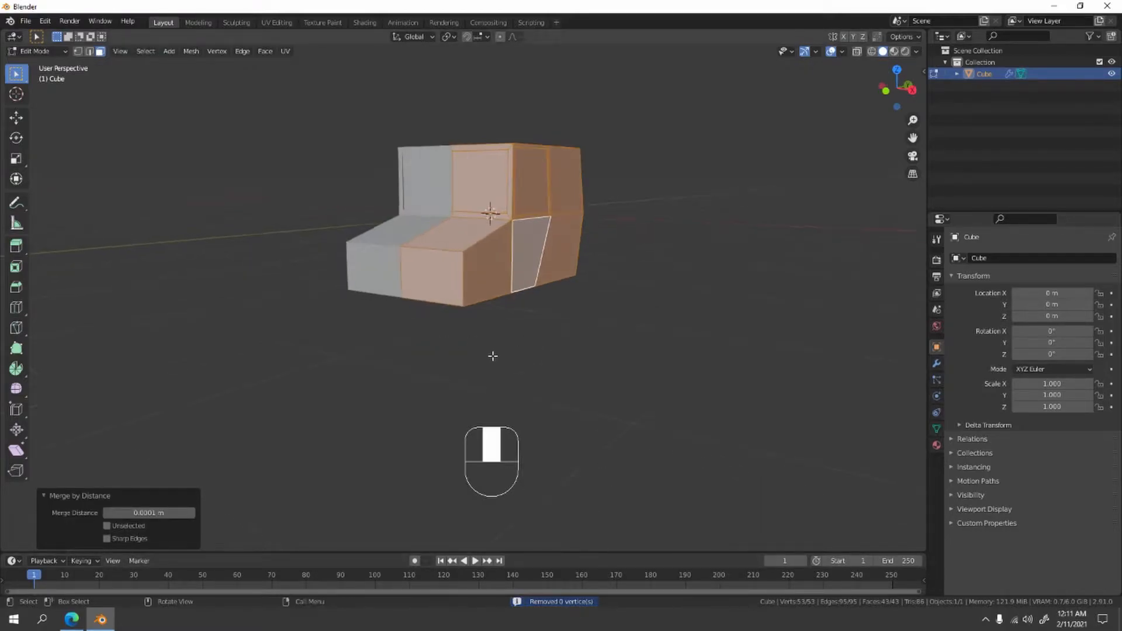
pyautogui.click(604, 355)
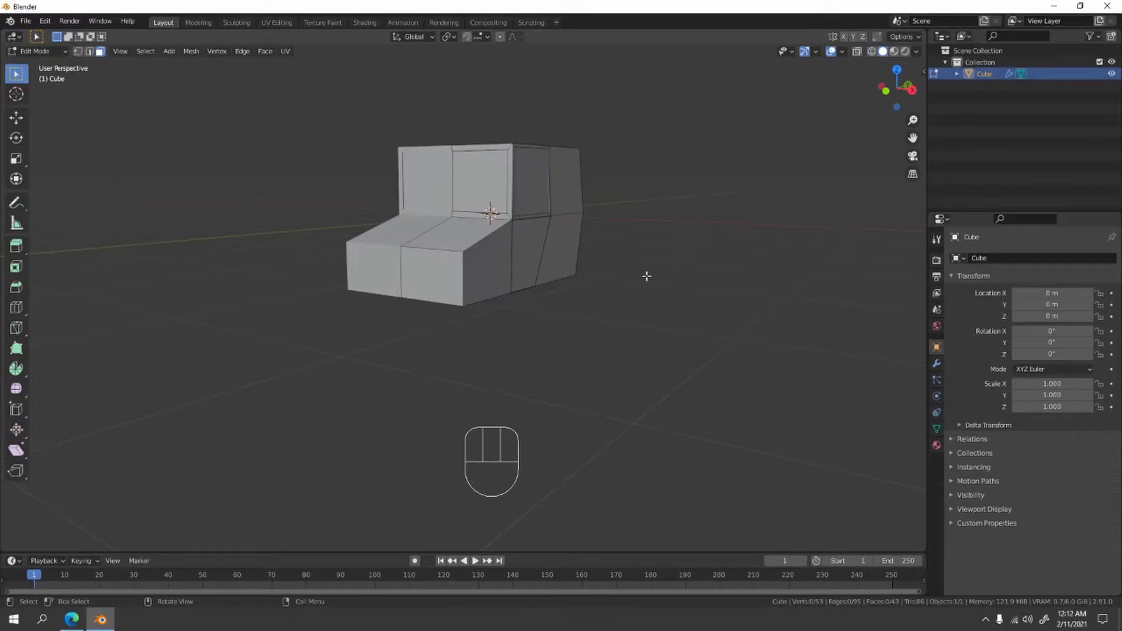
# - Return to Object Mode, deselect the car body, and add a UV sphere
pyautogui.press('Tab')
pyautogui.click(646, 275)
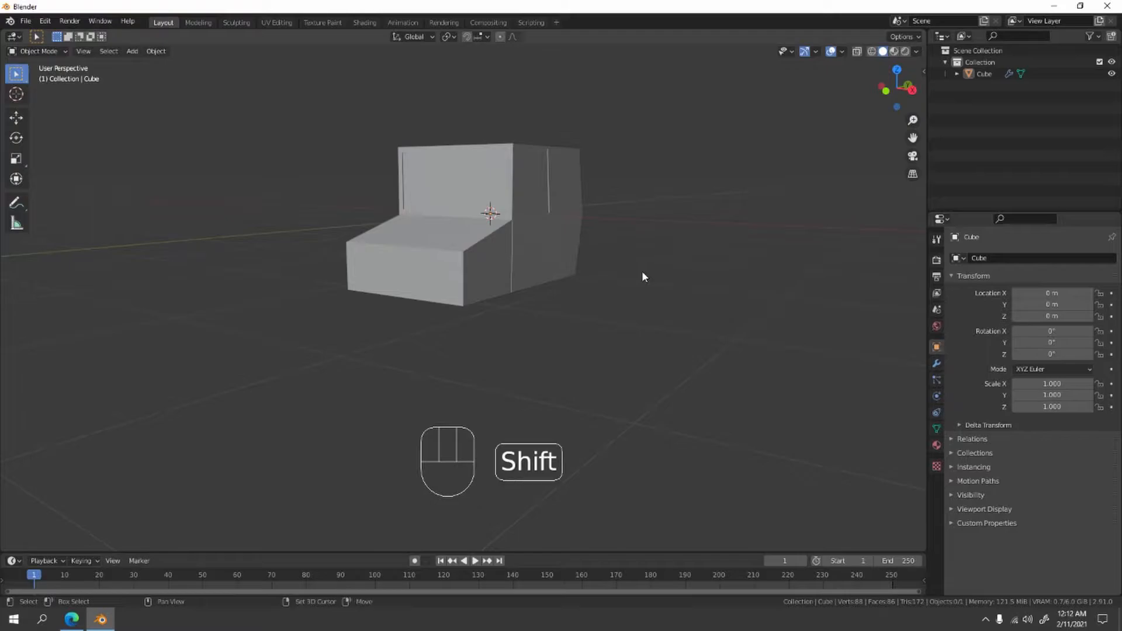
pyautogui.hotkey('shift', 'a')
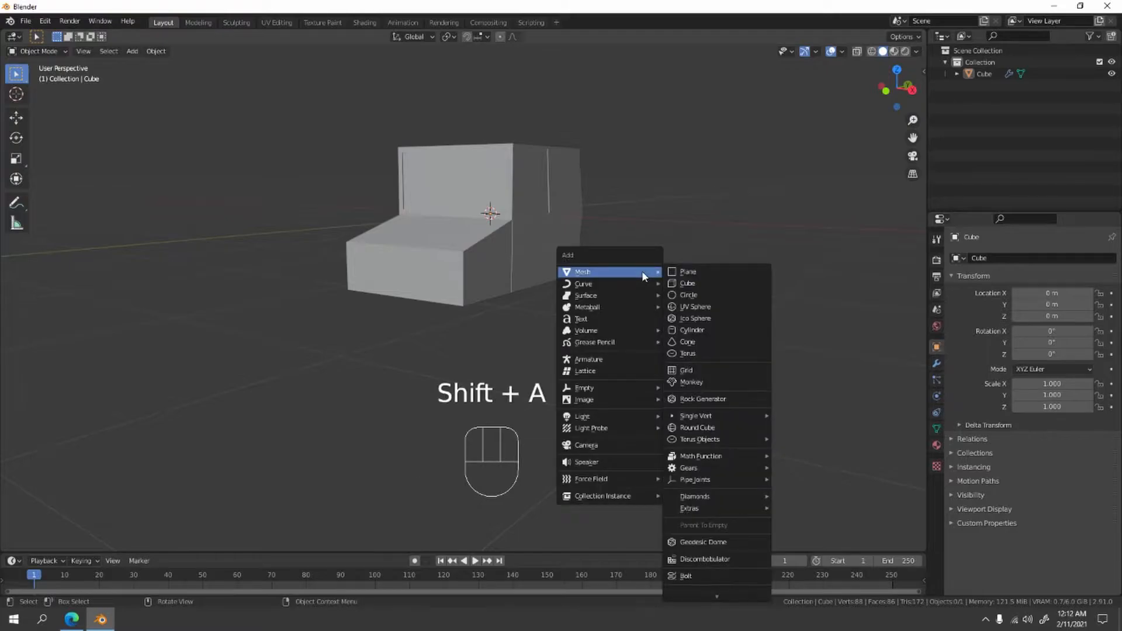
pyautogui.click(702, 312)
# - In the right orthographic view, move the sphere straight up along Z by about 2.21 m, above the car
pyautogui.press('KP_1')
pyautogui.press('KP_3')
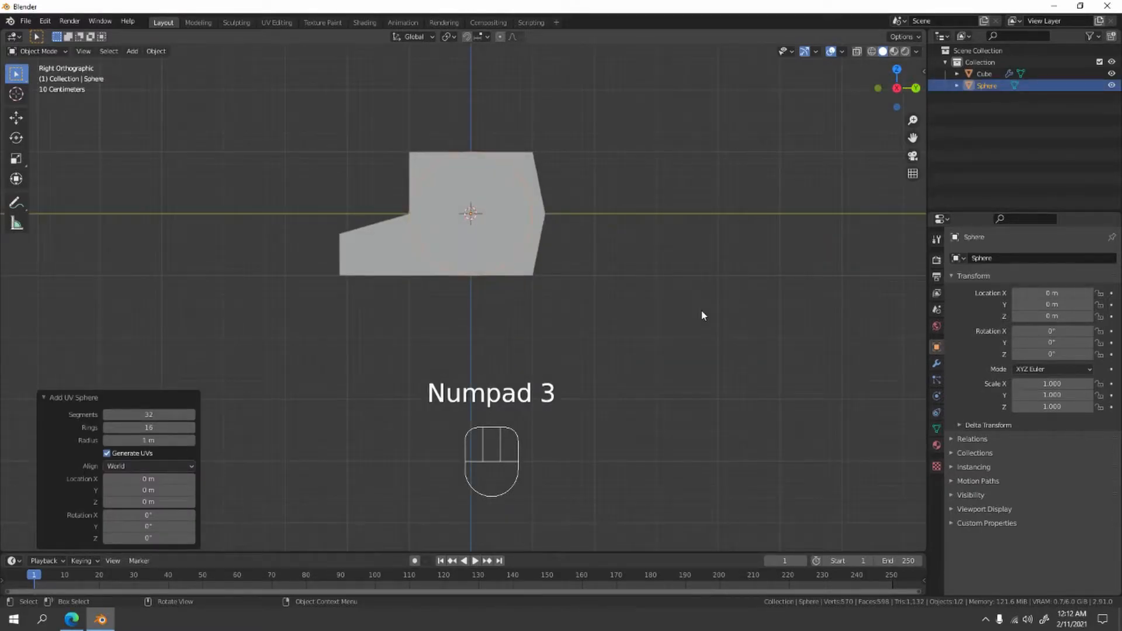
pyautogui.press('g')
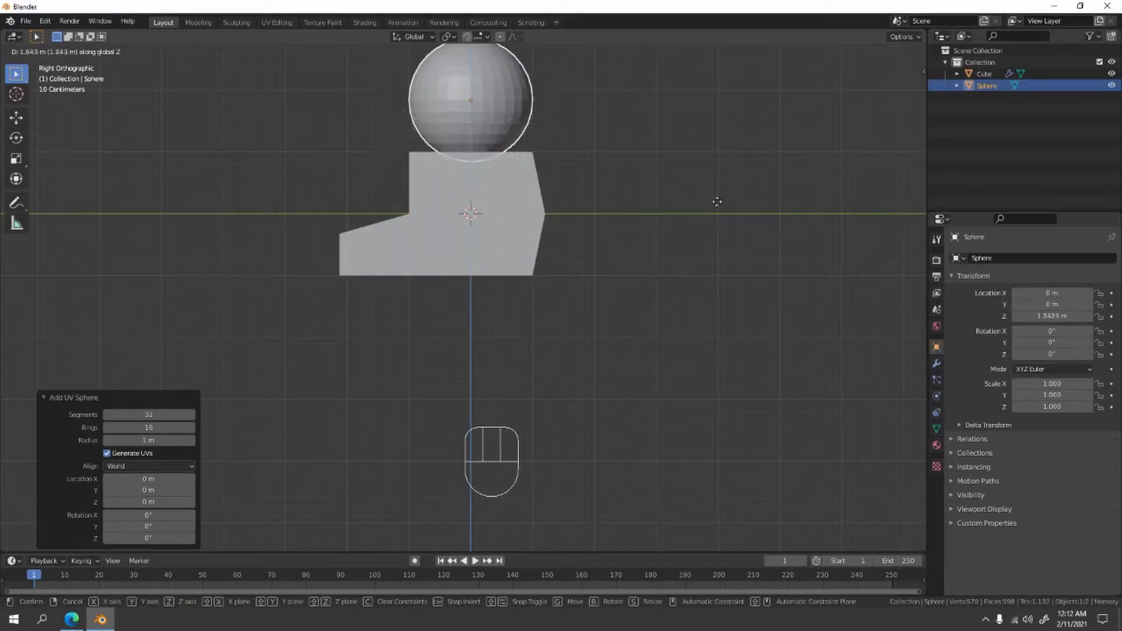
pyautogui.click(712, 175)
pyautogui.keyDown('shift'); pyautogui.moveTo(712, 176); pyautogui.dragTo(685, 254, button='middle'); pyautogui.keyUp('shift')
# - Rotate the sphere 90° around the X axis
pyautogui.press('r')
pyautogui.press('x')
pyautogui.click(685, 255)
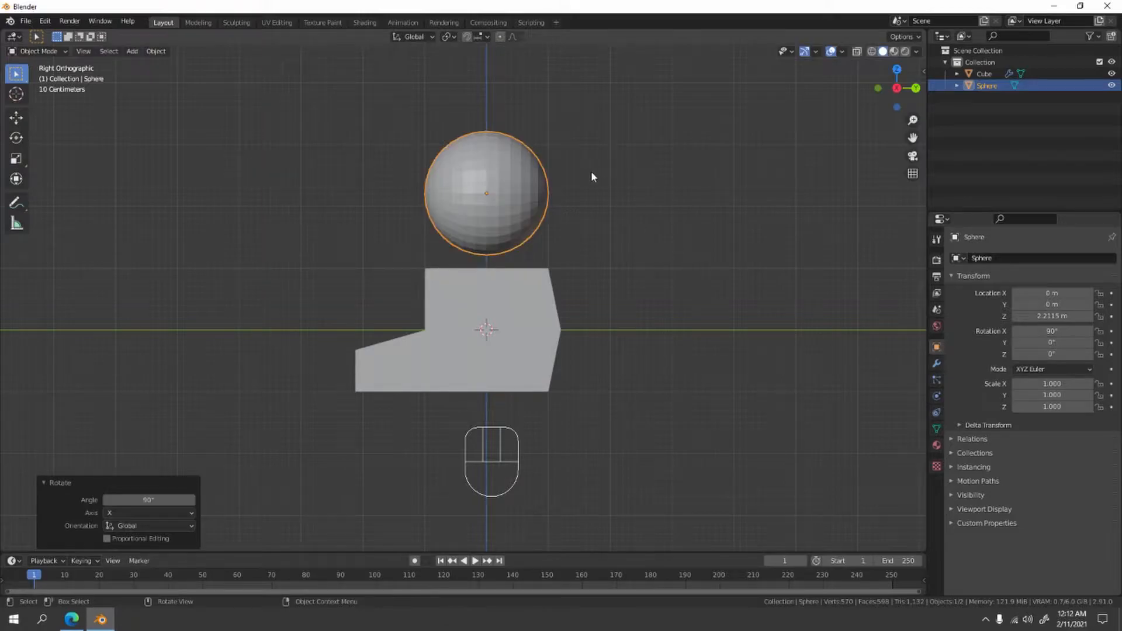
pyautogui.scroll(1, 584, 172)
pyautogui.keyDown('shift'); pyautogui.moveTo(567, 160); pyautogui.dragTo(542, 234, button='middle'); pyautogui.keyUp('shift')
# - In Edit Mode, select the sphere's rear half through the mesh in wireframe shading, delete those faces, and restore solid shading
pyautogui.press('Tab')
pyautogui.moveTo(466, 133); pyautogui.dragTo(607, 332)
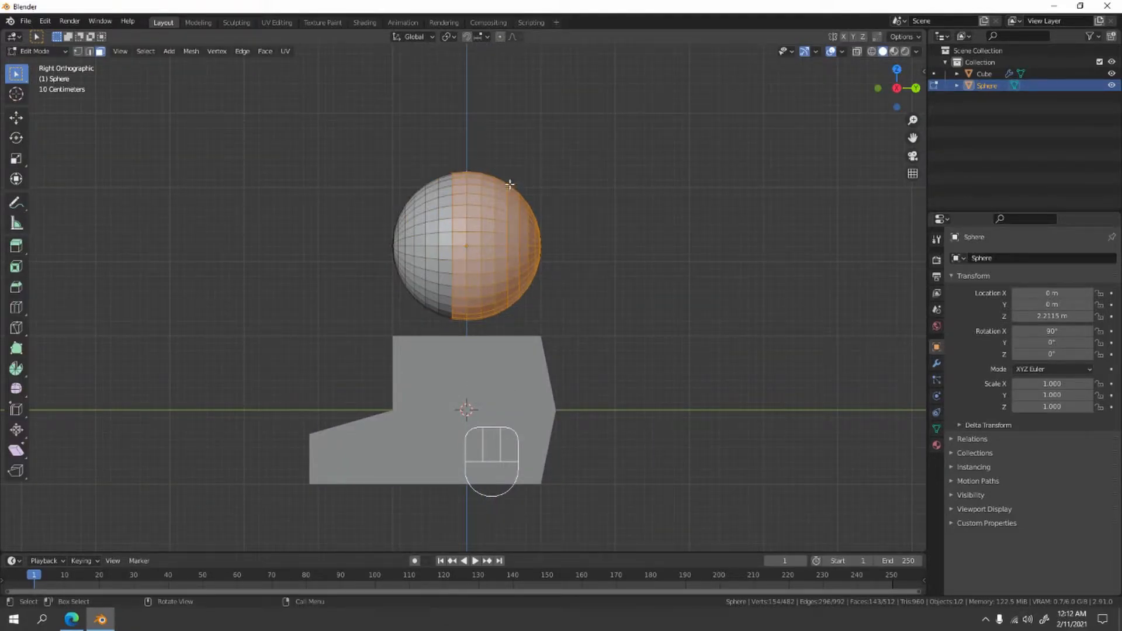
pyautogui.click(871, 52)
pyautogui.moveTo(457, 135); pyautogui.dragTo(591, 337)
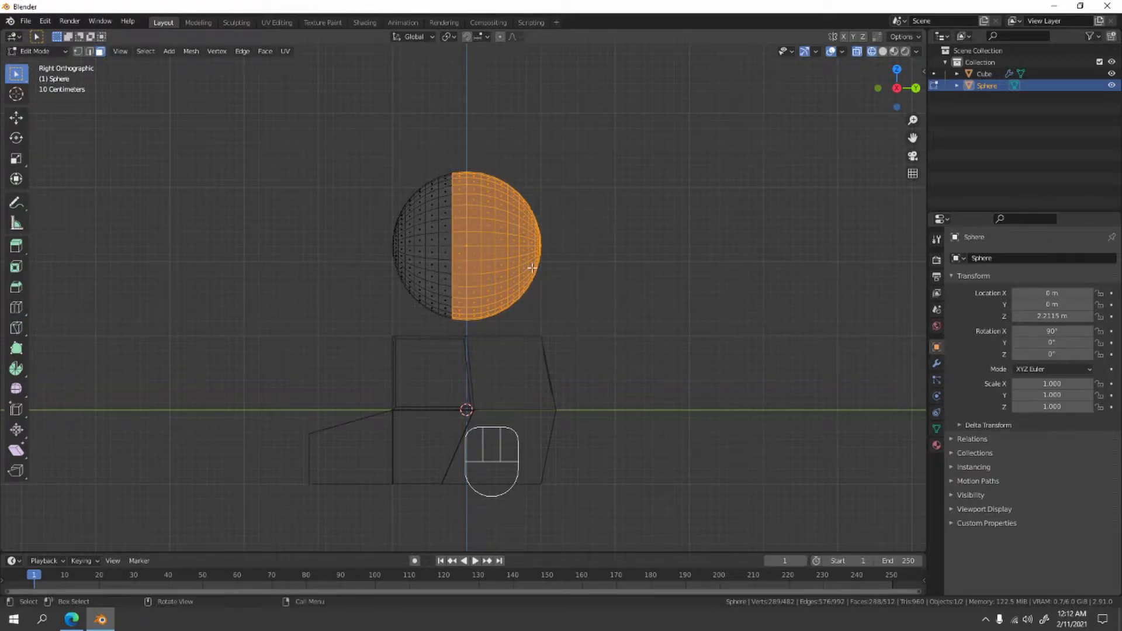
pyautogui.press('x')
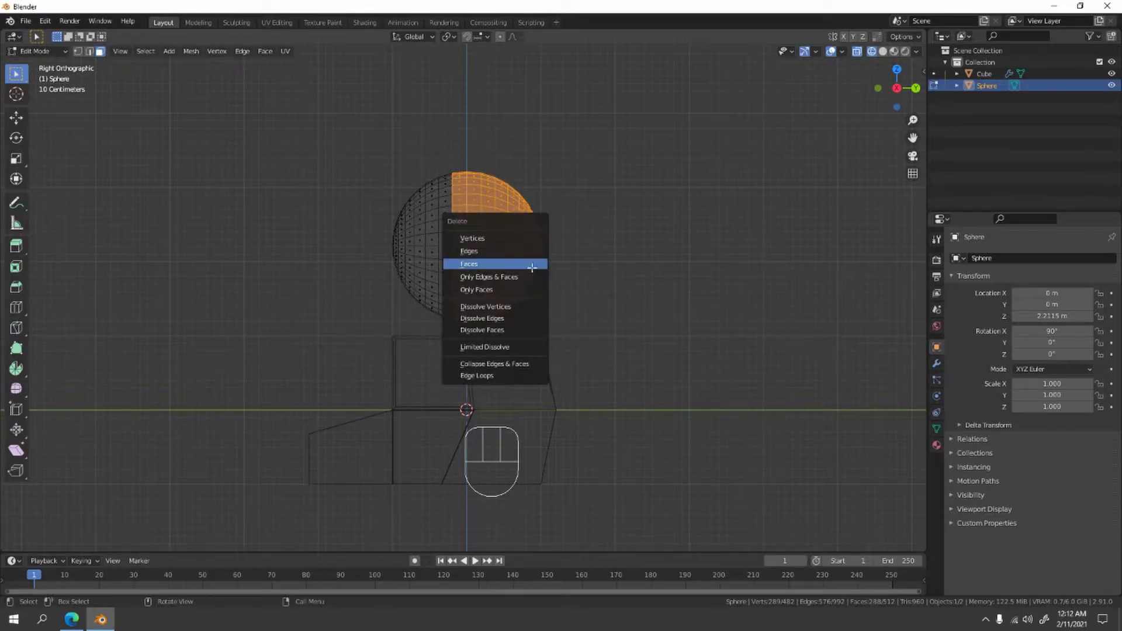
pyautogui.click(529, 266)
pyautogui.moveTo(531, 266); pyautogui.dragTo(589, 287, button='middle')
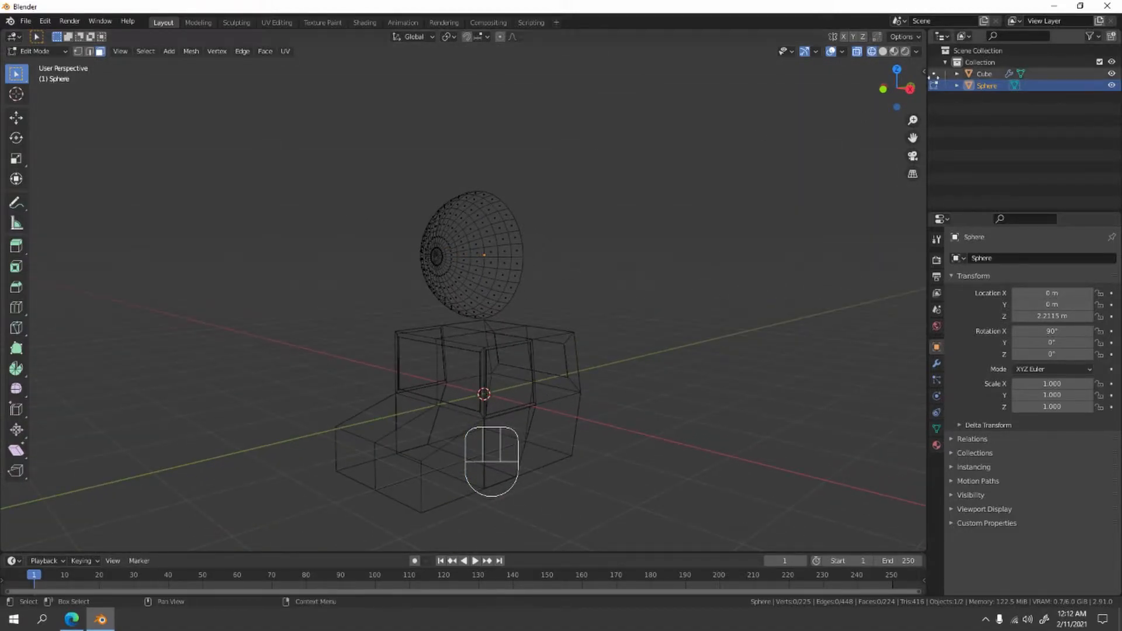
pyautogui.click(884, 52)
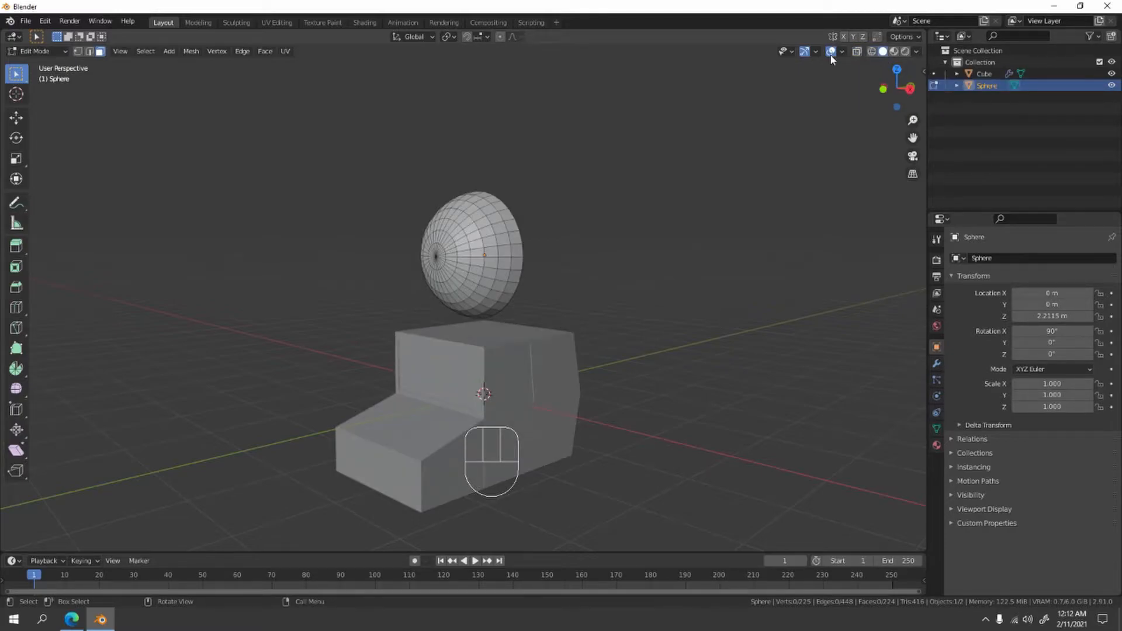
# - Return to Object Mode and scale the half-sphere down uniformly to about 0.479
pyautogui.moveTo(524, 323); pyautogui.dragTo(481, 291, button='middle')
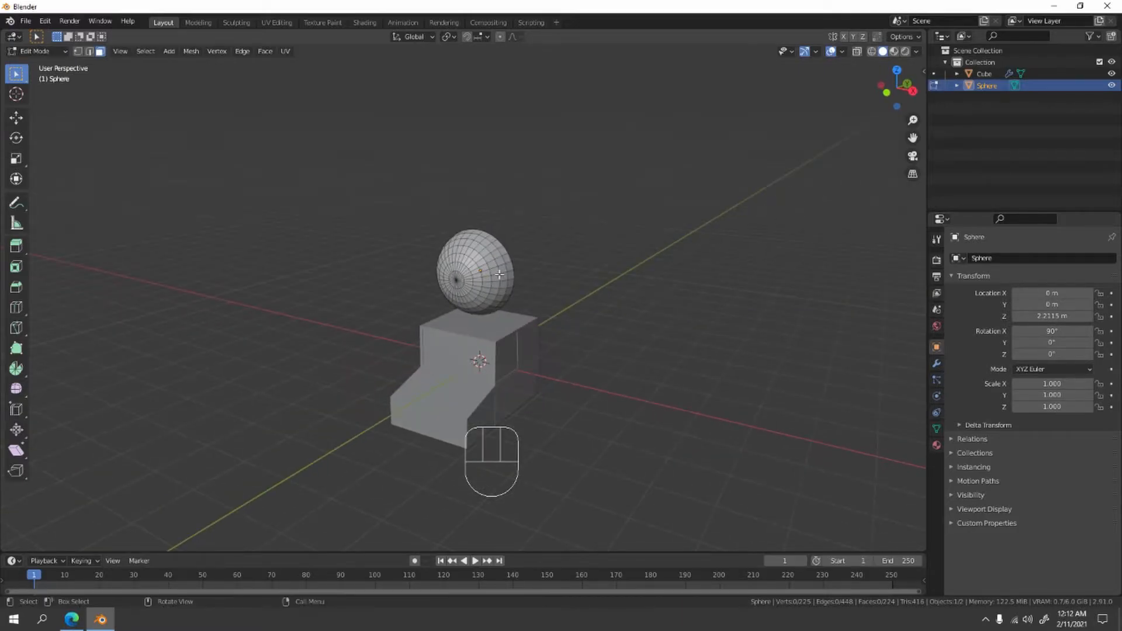
pyautogui.press('Tab')
pyautogui.press('KP_1')
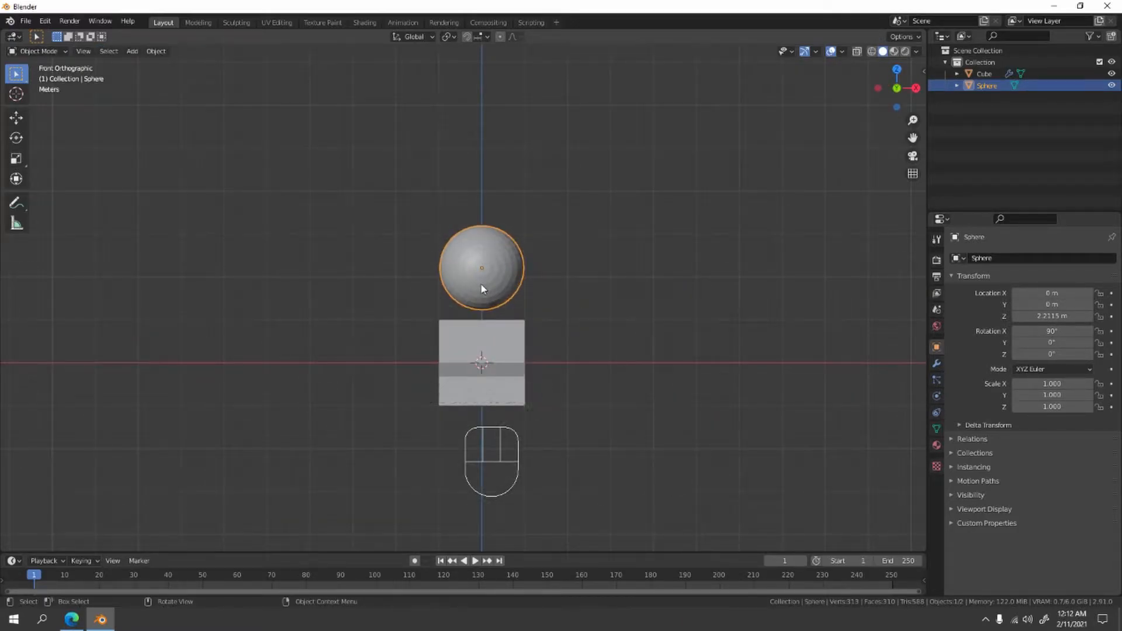
pyautogui.press('s')
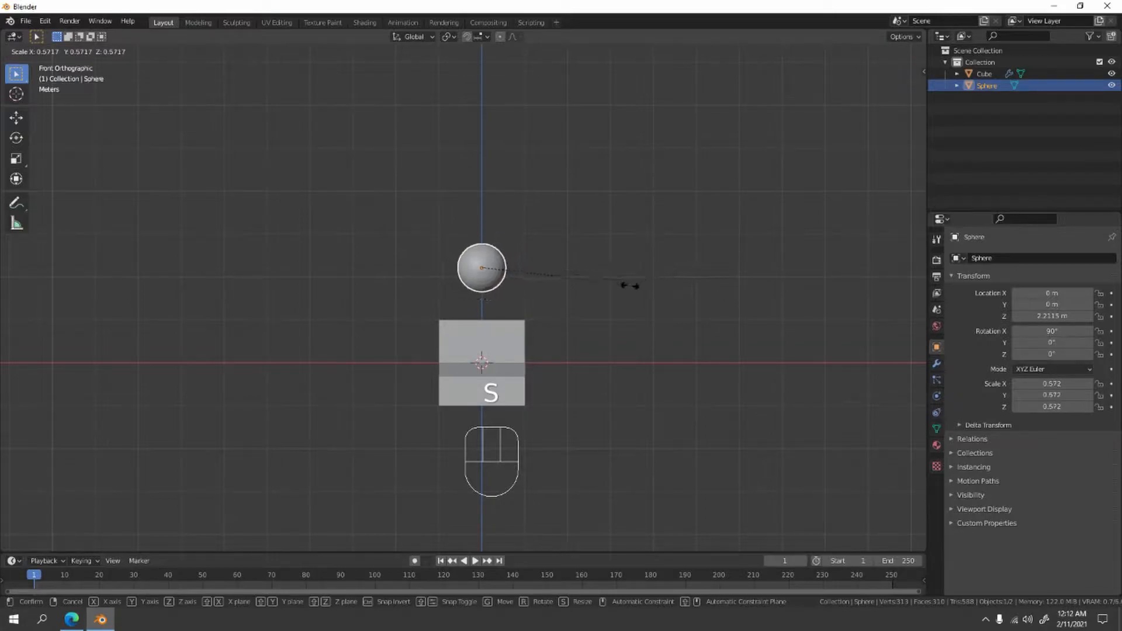
pyautogui.click(606, 301)
# - In the right orthographic view, move the half-sphere to just ahead of the car's nose, at about Y -2.19 m, Z -0.65 m
pyautogui.press('KP_3')
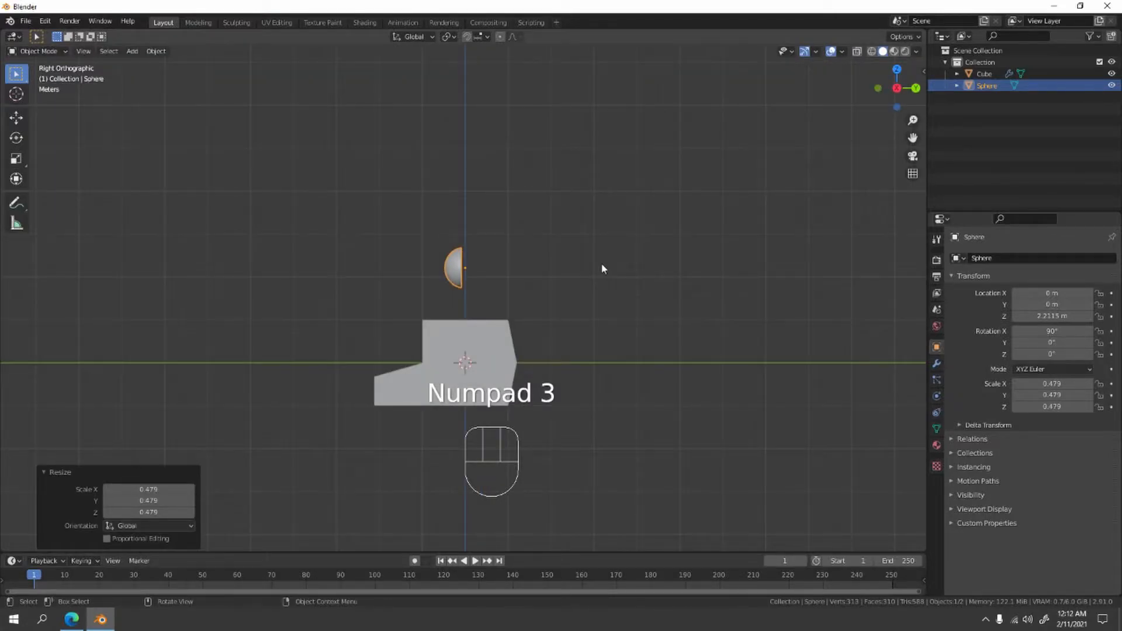
pyautogui.keyDown('shift'); pyautogui.scroll(-3, 561, 260); pyautogui.keyUp('shift')
pyautogui.press('g')
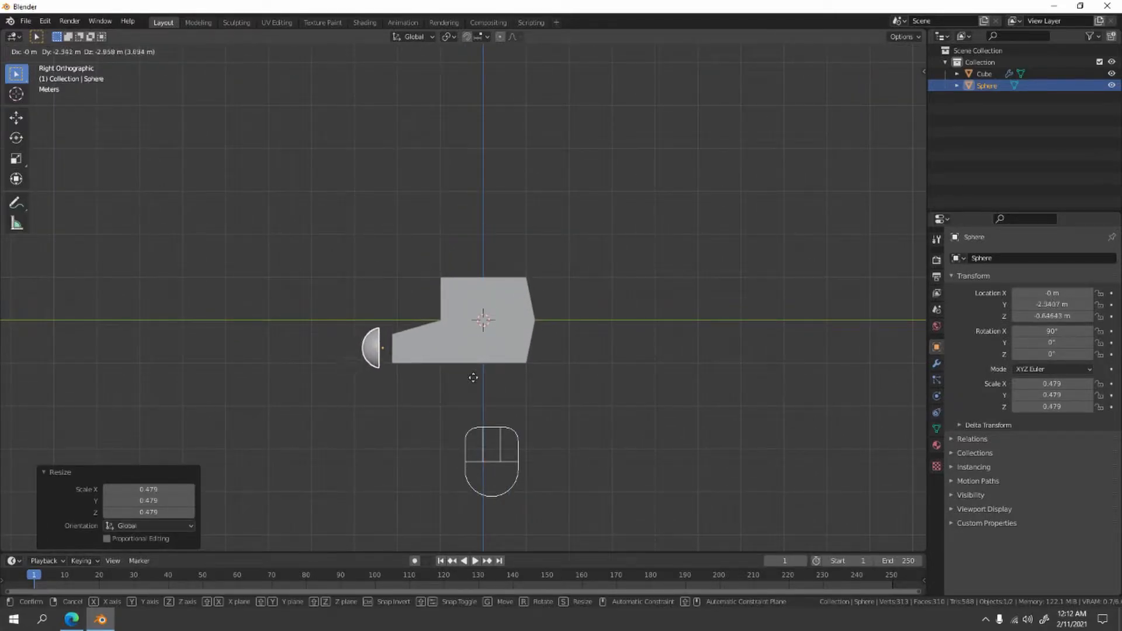
pyautogui.click(475, 373)
pyautogui.scroll(6, 461, 356)
pyautogui.keyDown('shift'); pyautogui.moveTo(480, 348); pyautogui.dragTo(689, 227, button='middle'); pyautogui.keyUp('shift')
# - In the front view, shrink the half-sphere to a scale of about 0.165 and move it to about X 0.77 m, Z -0.55 m
pyautogui.press('KP_0')
pyautogui.press('KP_1')
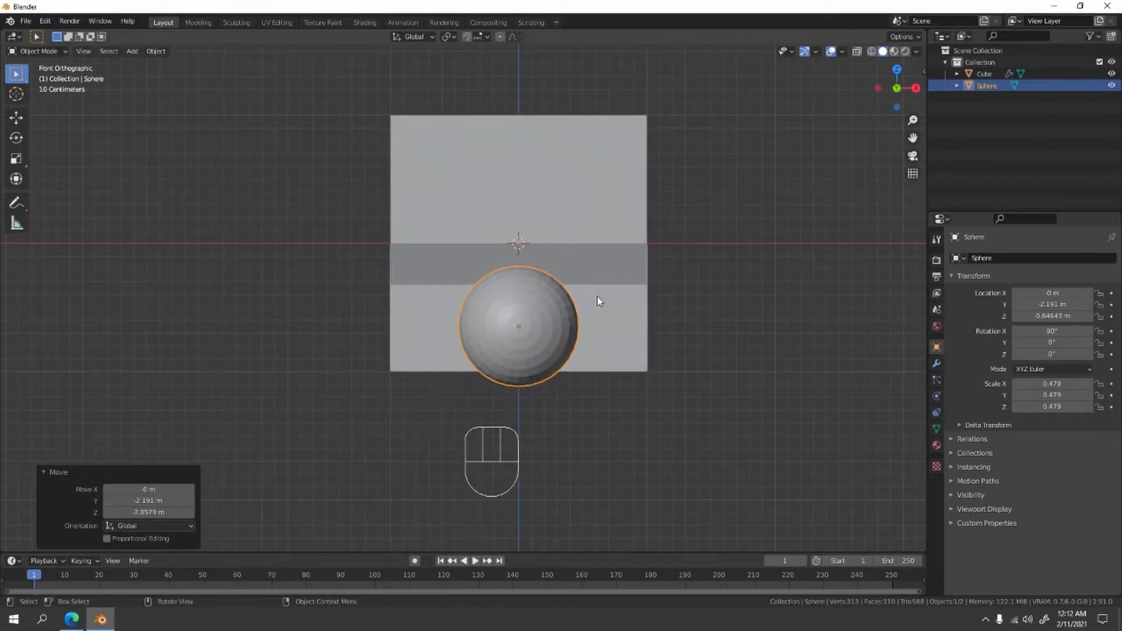
pyautogui.scroll(2, 598, 296)
pyautogui.keyDown('shift'); pyautogui.scroll(1, 562, 288); pyautogui.keyUp('shift')
pyautogui.press('s')
pyautogui.click(633, 337)
pyautogui.press('g')
pyautogui.click(777, 320)
pyautogui.moveTo(777, 321); pyautogui.dragTo(577, 321, button='middle')
# - In the right view, move the half-sphere along Y until its flat side meets the car's front face, at about Y -2.08 m, and deselect it
pyautogui.press('KP_1')
pyautogui.press('KP_3')
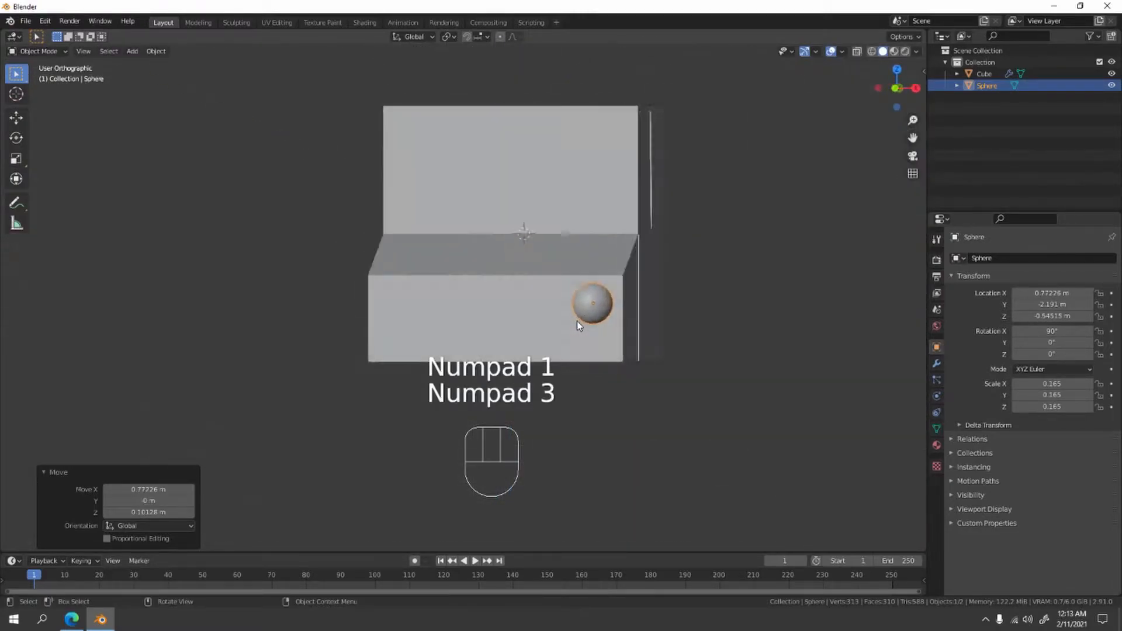
pyautogui.scroll(2, 577, 321)
pyautogui.keyDown('shift'); pyautogui.moveTo(504, 275); pyautogui.dragTo(528, 231, button='middle'); pyautogui.keyUp('shift')
pyautogui.scroll(3, 401, 264)
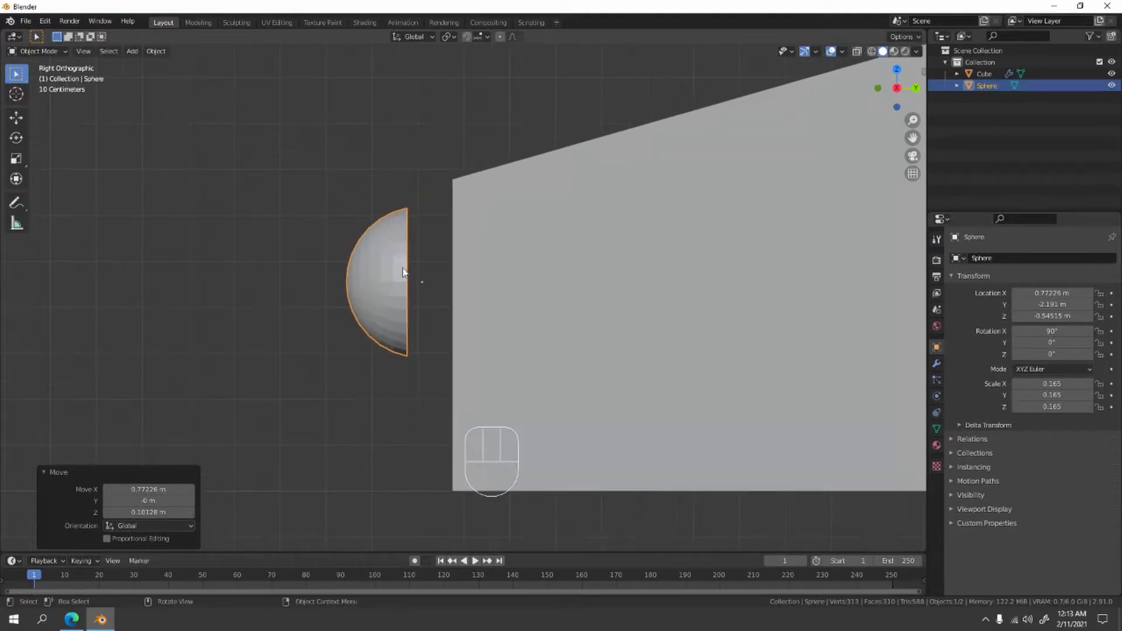
pyautogui.press('g')
pyautogui.press('y')
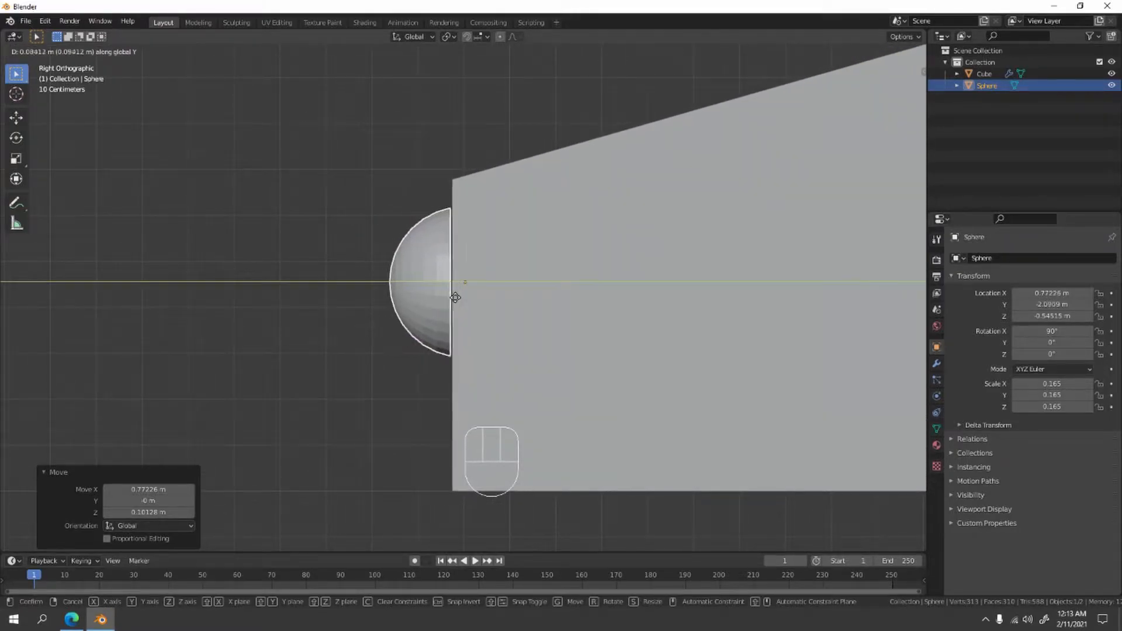
pyautogui.click(464, 302)
pyautogui.moveTo(425, 301); pyautogui.dragTo(474, 307, button='middle')
pyautogui.scroll(-4, 651, 363)
pyautogui.moveTo(650, 363)
pyautogui.mouseDown(button='middle')
pyautogui.moveTo(732, 402)
pyautogui.moveTo(701, 402)
pyautogui.moveTo(643, 360)
pyautogui.mouseUp(button='middle')
pyautogui.scroll(3, 700, 404)
pyautogui.scroll(-1, 621, 327)
pyautogui.moveTo(620, 324); pyautogui.dragTo(583, 266, button='middle')
pyautogui.click(671, 324)
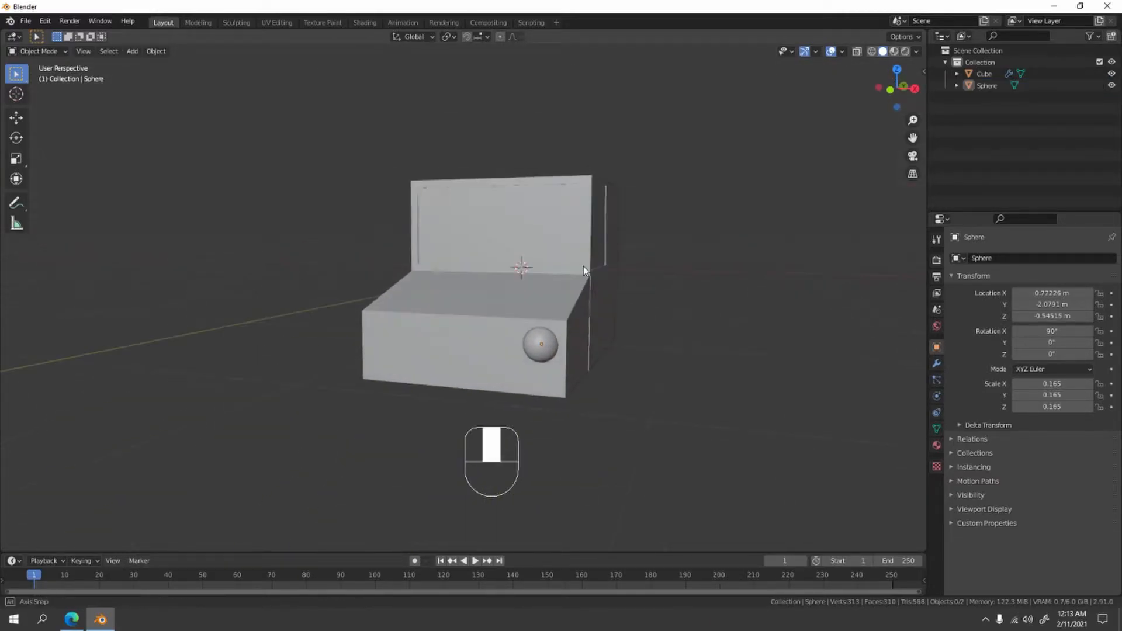
# - Add a Mirror modifier on the X axis to the headlight half-sphere, with the car body Cube as mirror object
pyautogui.click(544, 346)
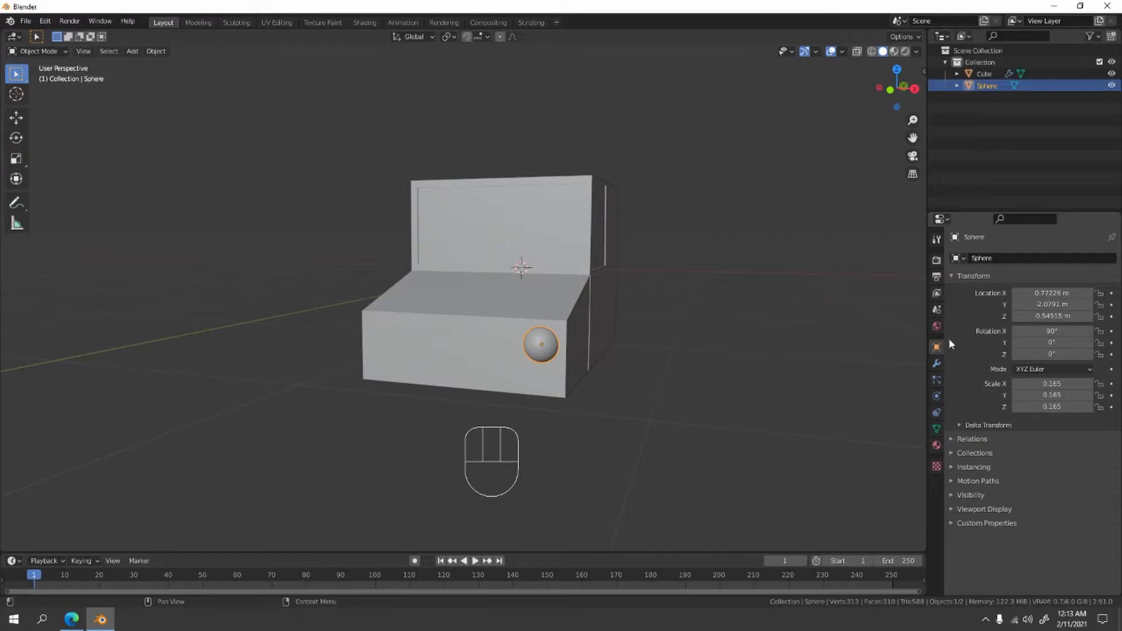
pyautogui.click(937, 364)
pyautogui.click(991, 258)
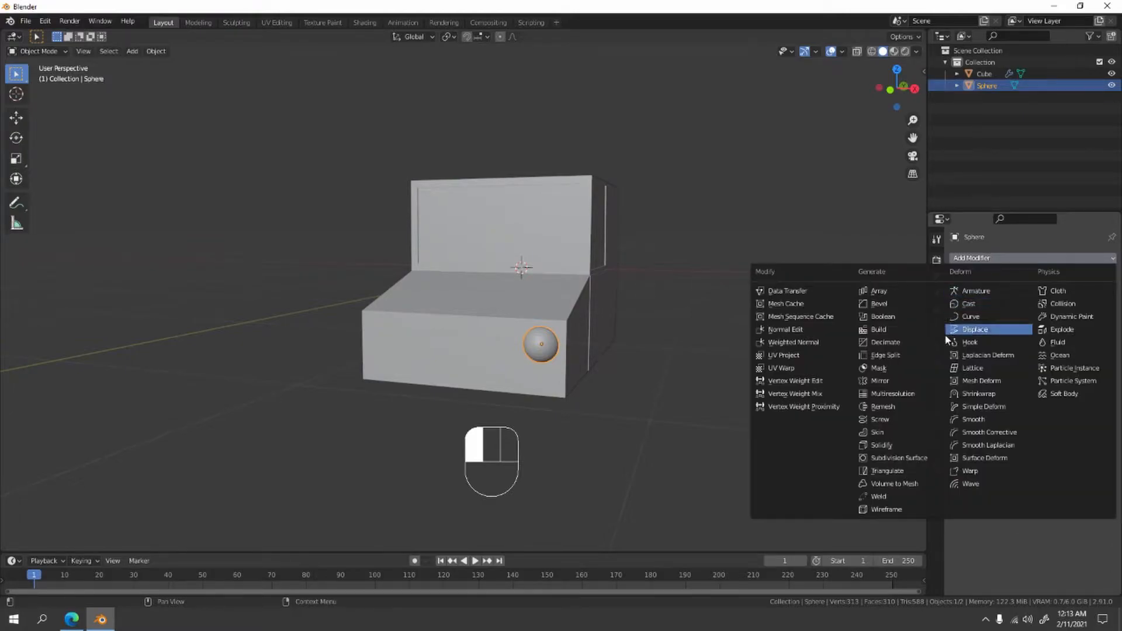
pyautogui.click(892, 381)
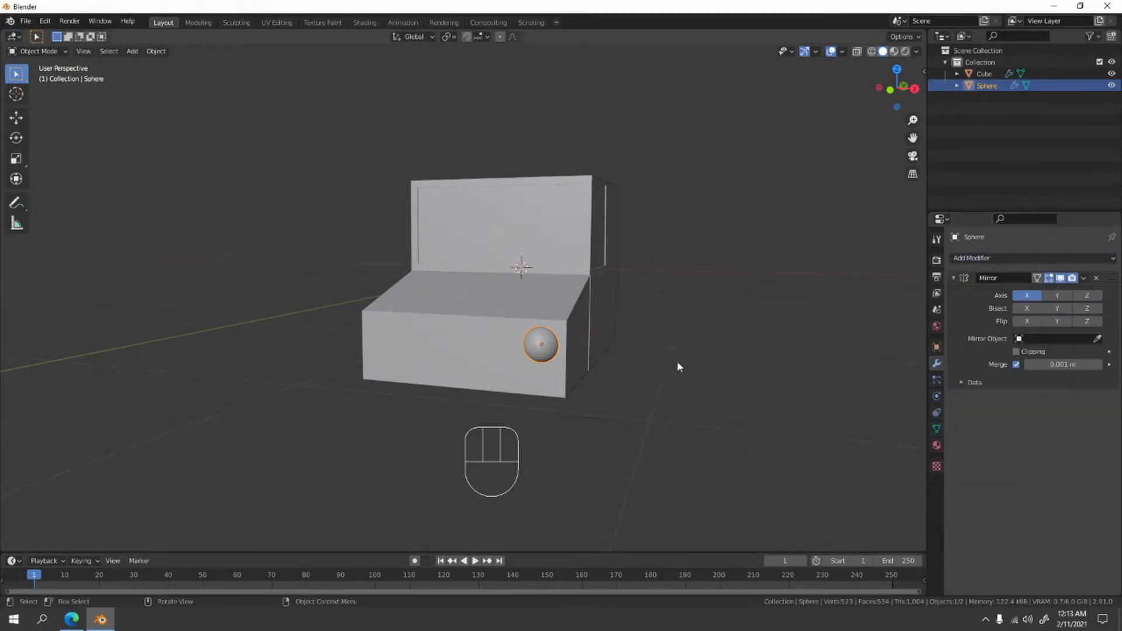
pyautogui.click(1097, 340)
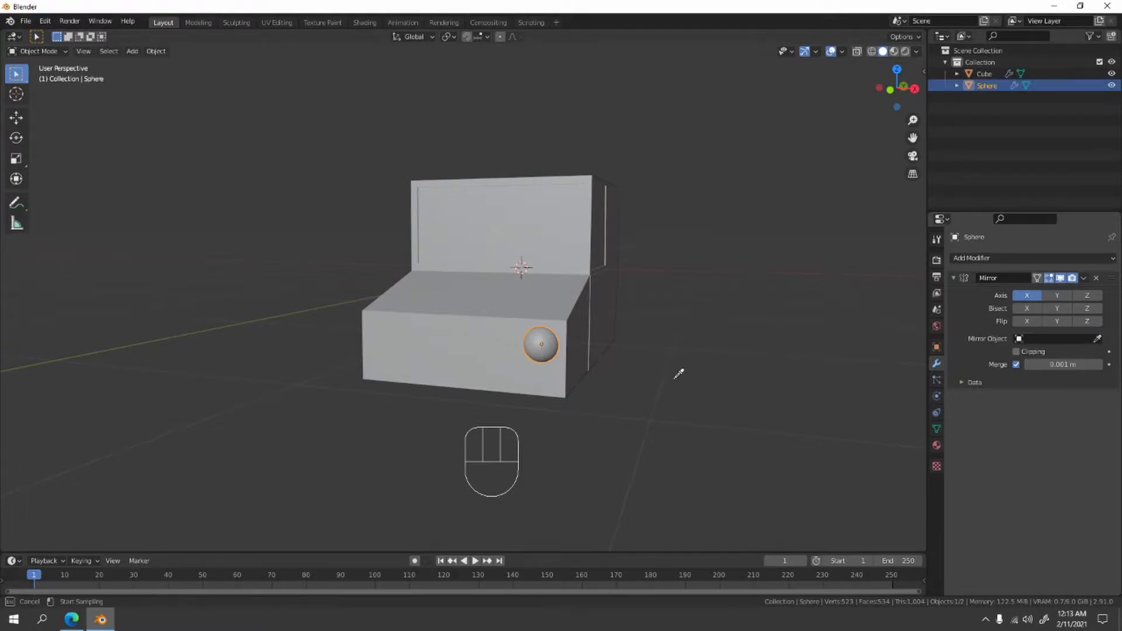
pyautogui.click(479, 323)
pyautogui.scroll(-2, 705, 296)
pyautogui.click(702, 293)
# - Duplicate the mirrored headlights and move the copy about 3.58 m along Y, behind the car
pyautogui.moveTo(687, 280); pyautogui.dragTo(674, 342, button='middle')
pyautogui.click(559, 365)
pyautogui.press('KP_1')
pyautogui.press('KP_3')
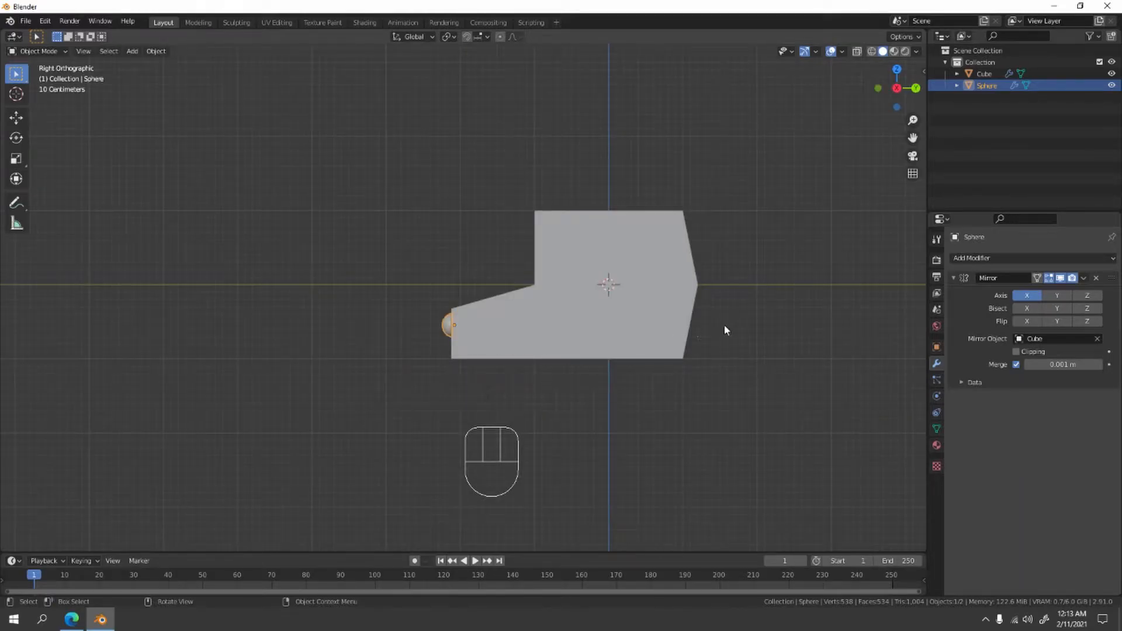
pyautogui.hotkey('shift', 'd')
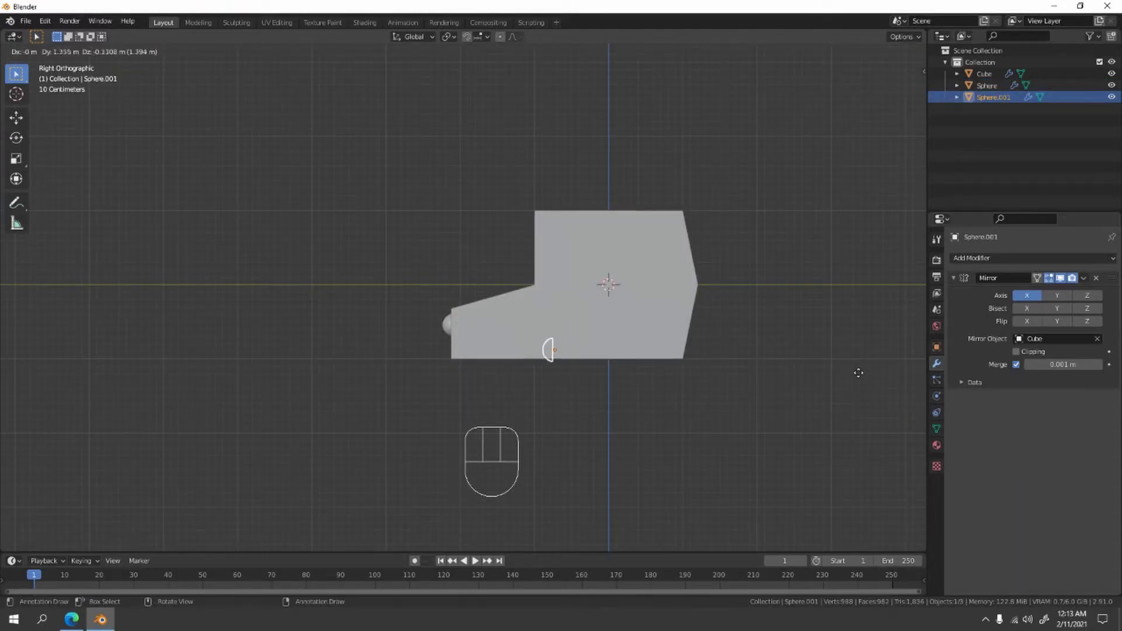
pyautogui.press('y')
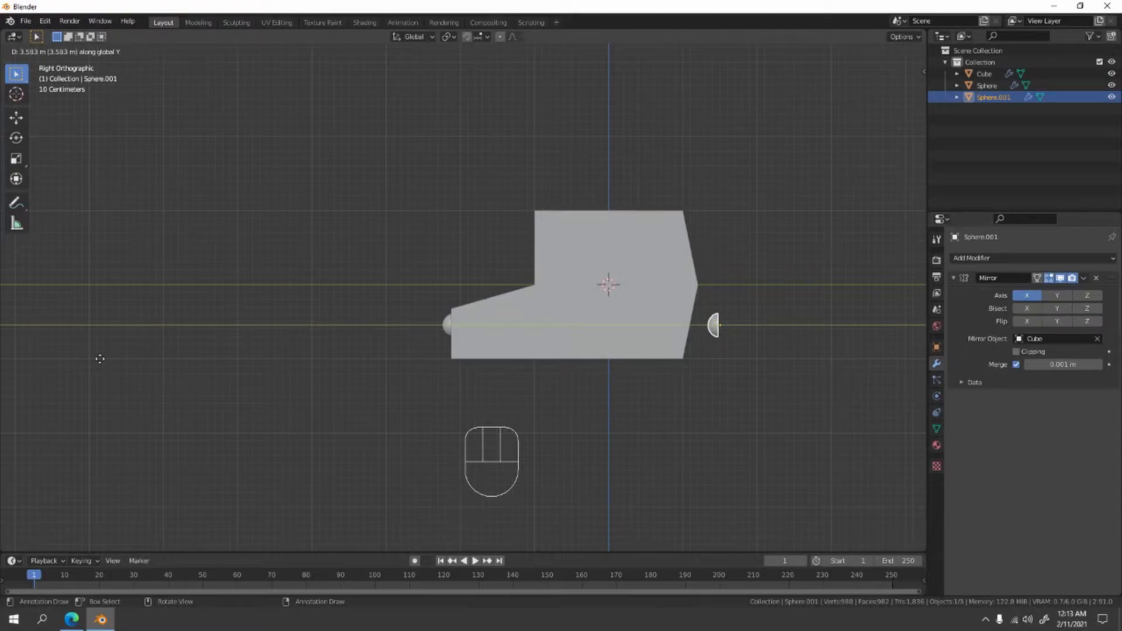
pyautogui.click(100, 359)
# - Rotate the duplicated lights 180° around the X axis so their domes face backwards
pyautogui.press('r')
pyautogui.press('x')
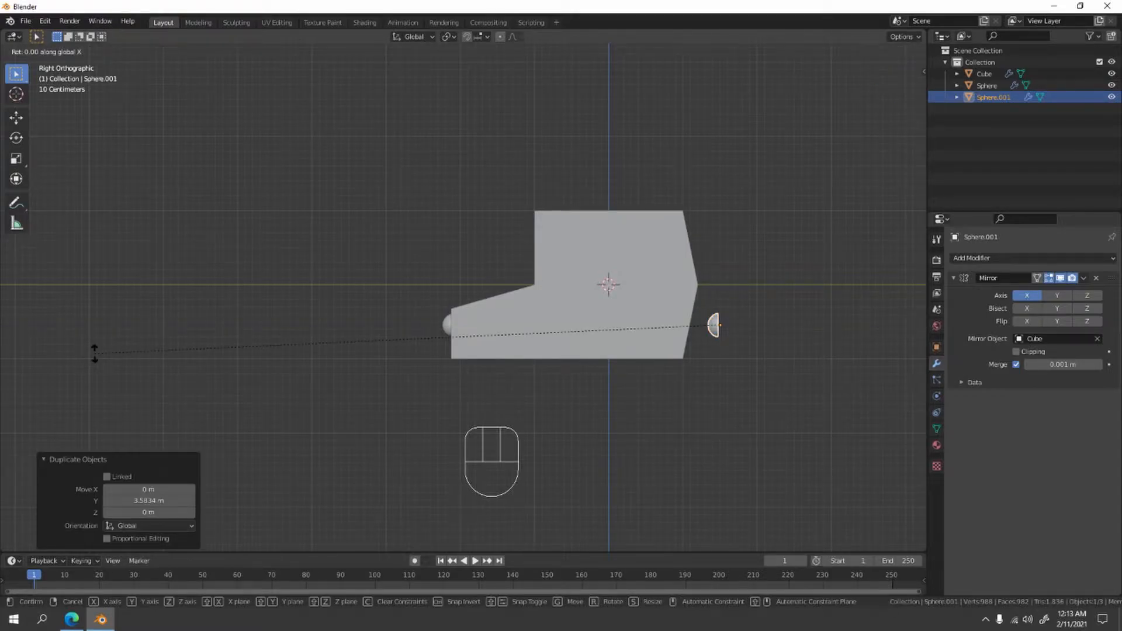
pyautogui.write('180')
pyautogui.click(95, 353)
pyautogui.scroll(3, 428, 350)
pyautogui.keyDown('shift'); pyautogui.moveTo(428, 349); pyautogui.dragTo(146, 300, button='middle'); pyautogui.keyUp('shift')
pyautogui.scroll(-2, 668, 373)
pyautogui.moveTo(655, 374); pyautogui.dragTo(600, 336, button='middle')
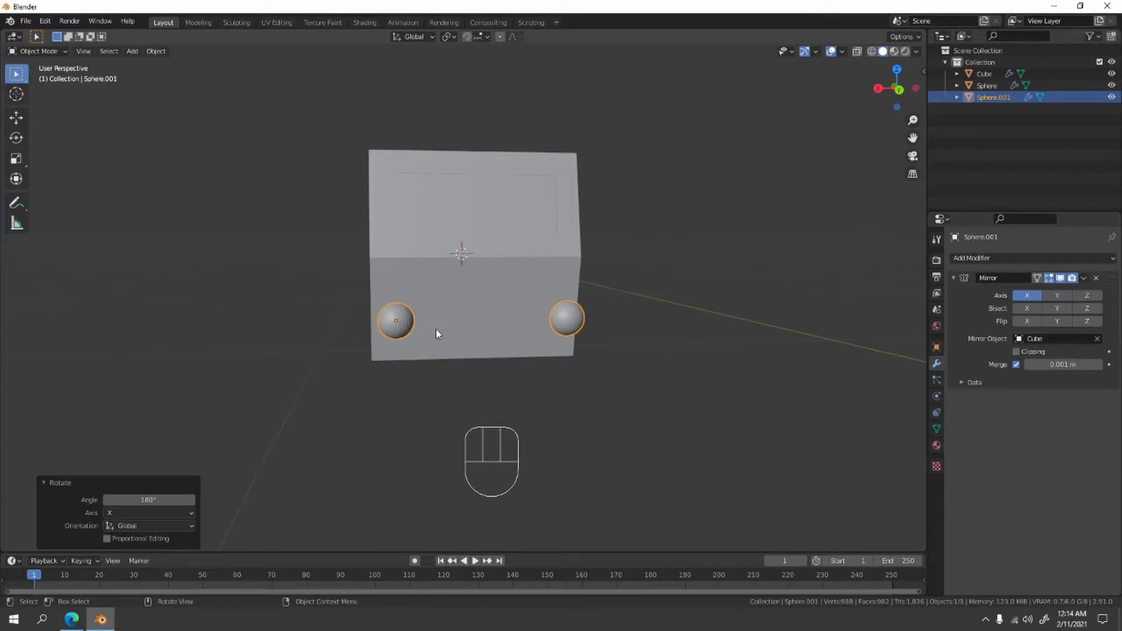
# - In the right view, move the rear lights about 0.41 m along negative Y, close to the car's rear face
pyautogui.press('KP_1')
pyautogui.press('KP_3')
pyautogui.scroll(2, 485, 316)
pyautogui.keyDown('shift'); pyautogui.moveTo(554, 318); pyautogui.dragTo(409, 319, button='middle'); pyautogui.keyUp('shift')
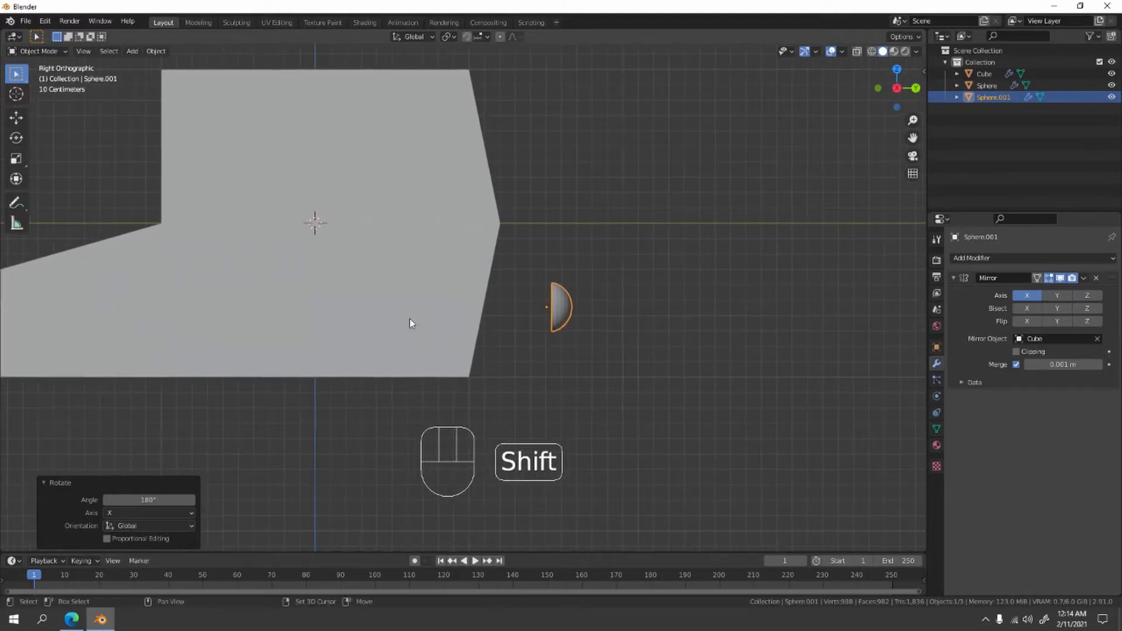
pyautogui.moveTo(648, 328)
pyautogui.keyDown('shift'); pyautogui.mouseDown(button='middle')
pyautogui.moveTo(615, 311)
pyautogui.moveTo(657, 301)
pyautogui.moveTo(656, 343)
pyautogui.mouseUp(button='middle'); pyautogui.keyUp('shift')
pyautogui.scroll(2, 660, 301)
pyautogui.press('g')
pyautogui.press('y')
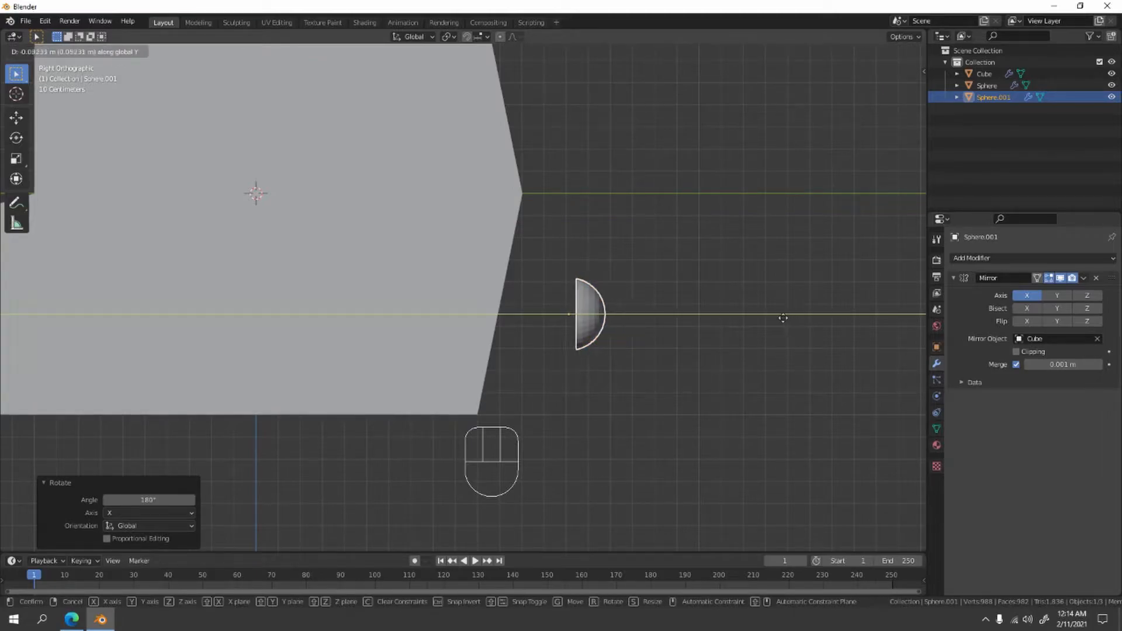
pyautogui.click(714, 324)
# - Rotate the rear lights about -12.3° to match the slanted rear face and move them about 0.046 m along negative Y against it
pyautogui.scroll(4, 675, 321)
pyautogui.keyDown('shift'); pyautogui.moveTo(658, 296); pyautogui.dragTo(626, 236, button='middle'); pyautogui.keyUp('shift')
pyautogui.scroll(2, 626, 237)
pyautogui.press('r')
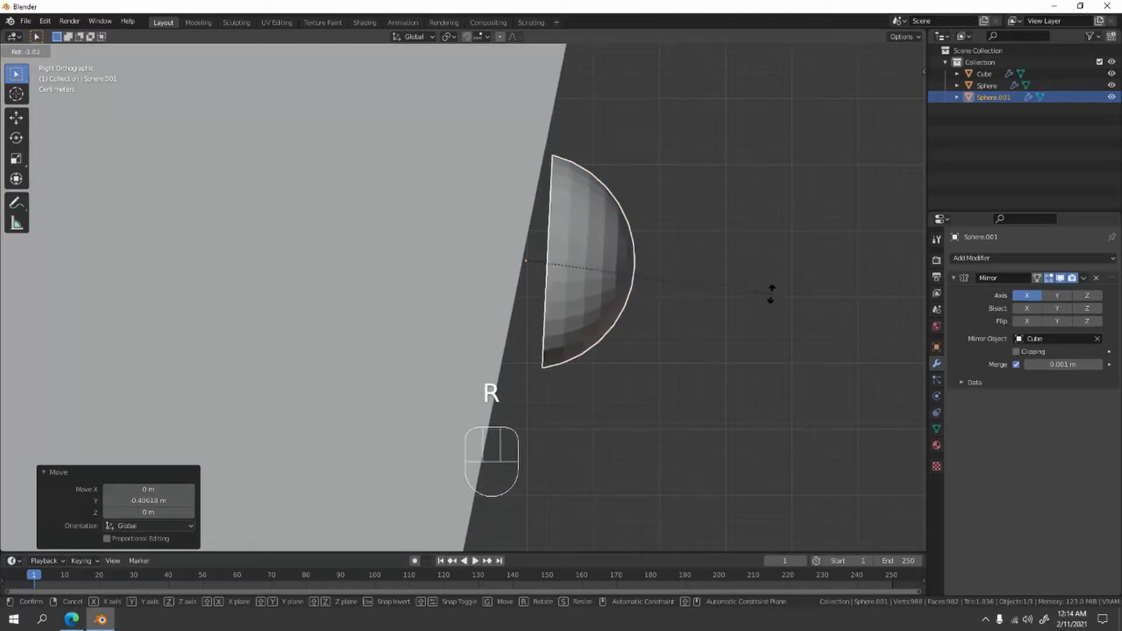
pyautogui.click(772, 343)
pyautogui.press('g')
pyautogui.press('y')
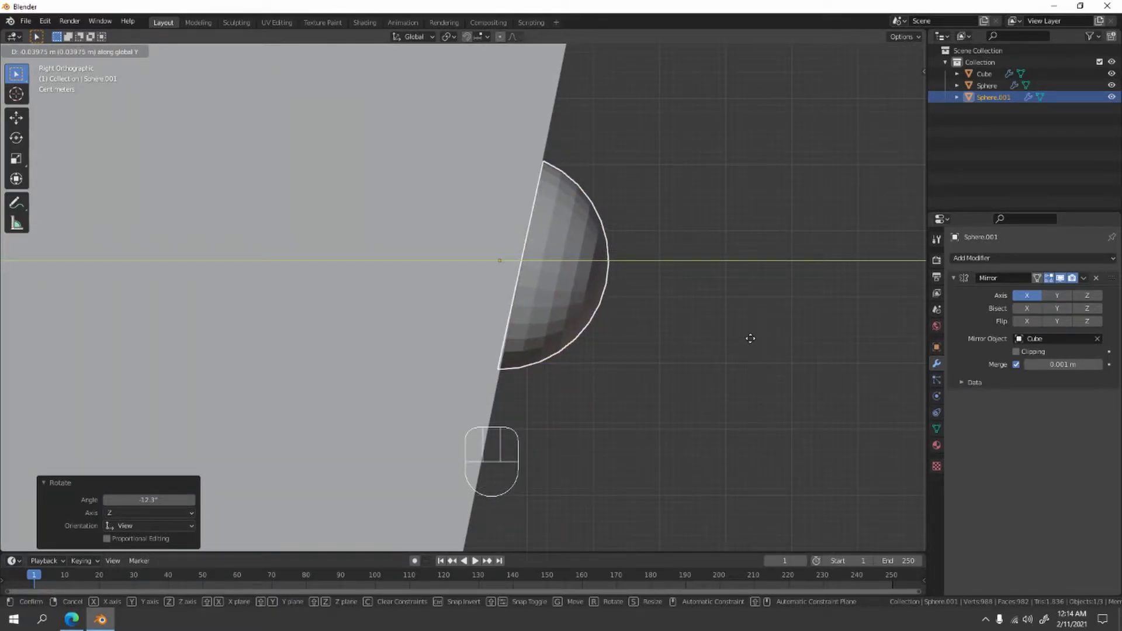
pyautogui.click(746, 336)
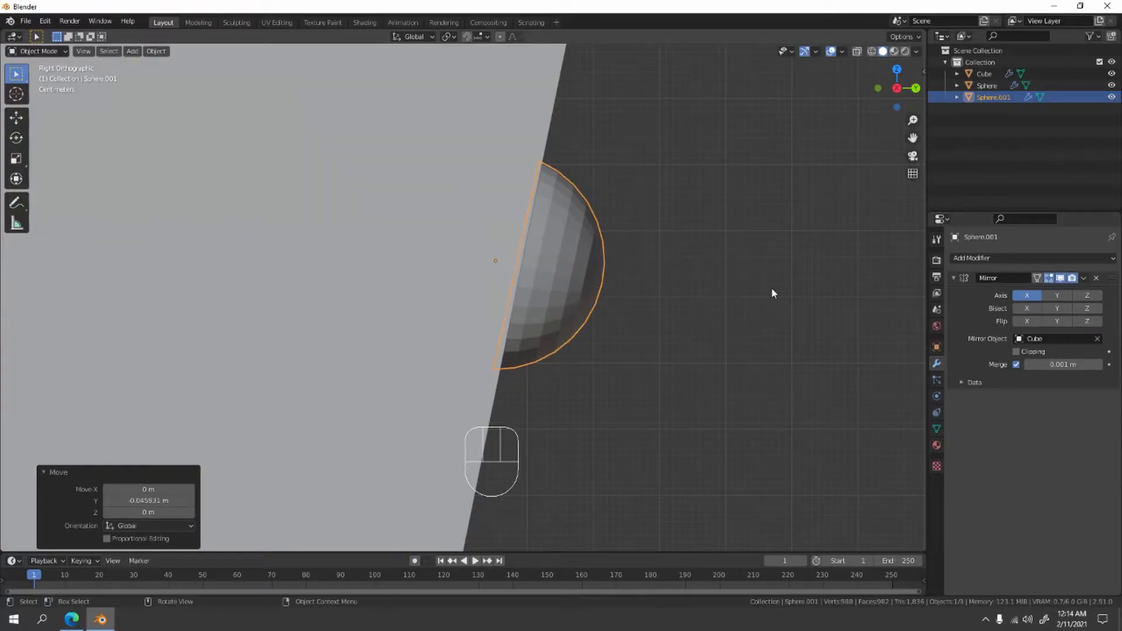
pyautogui.press('r')
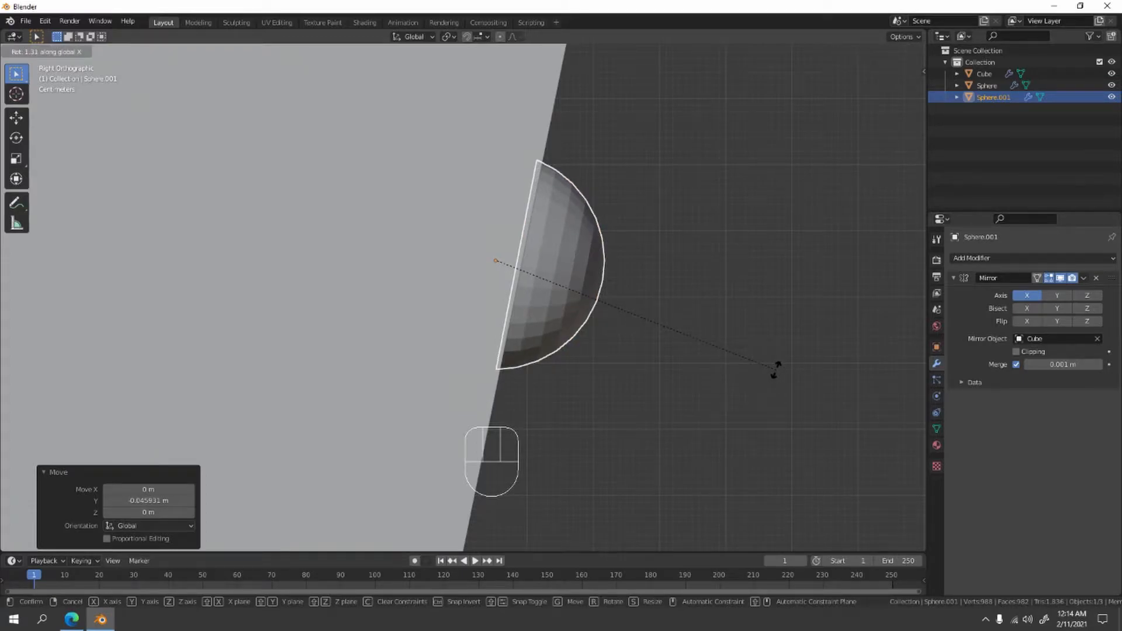
pyautogui.rightClick(774, 376)
# - Select the front headlights, move them inward along X by about 0.12 m, and deselect them
pyautogui.moveTo(776, 268); pyautogui.dragTo(611, 277, button='middle')
pyautogui.scroll(-5, 553, 291)
pyautogui.moveTo(433, 307); pyautogui.dragTo(302, 387, button='middle')
pyautogui.scroll(-2, 478, 324)
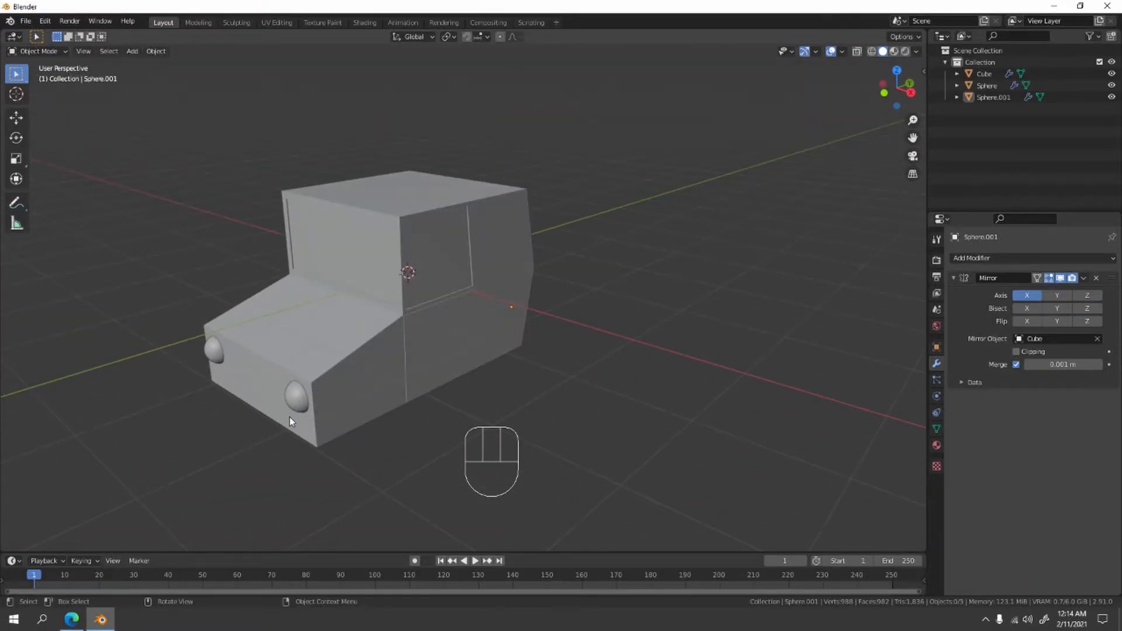
pyautogui.moveTo(587, 293); pyautogui.dragTo(598, 344, button='middle')
pyautogui.click(534, 356)
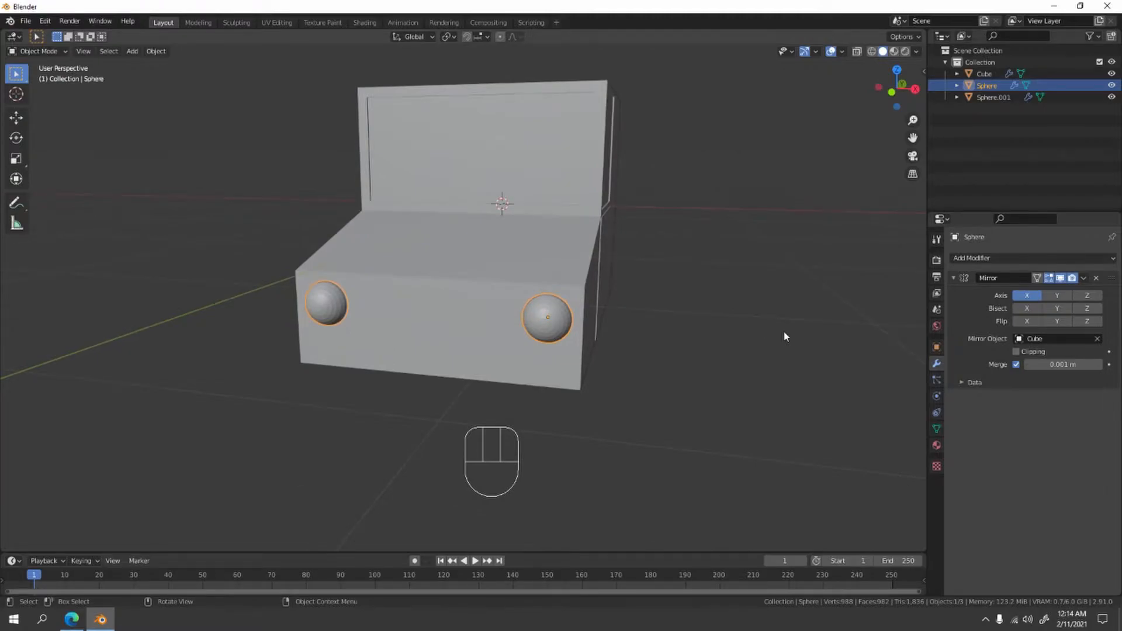
pyautogui.press('g')
pyautogui.press('x')
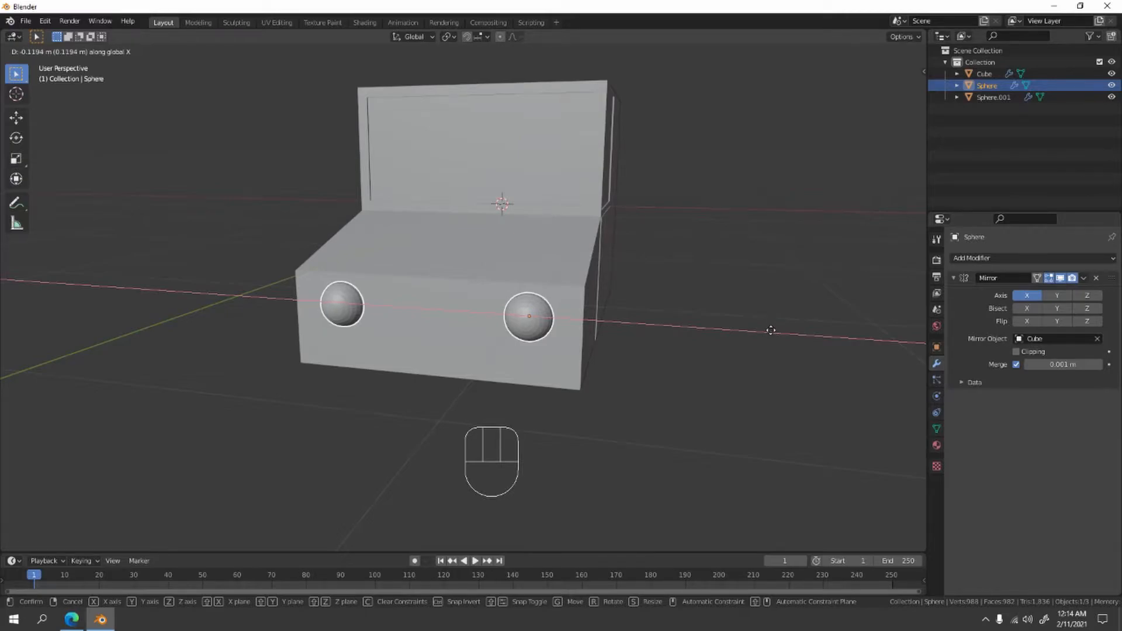
pyautogui.click(771, 325)
pyautogui.click(763, 261)
pyautogui.scroll(-3, 763, 260)
pyautogui.moveTo(763, 262); pyautogui.dragTo(581, 311, button='middle')
pyautogui.press('Tab')
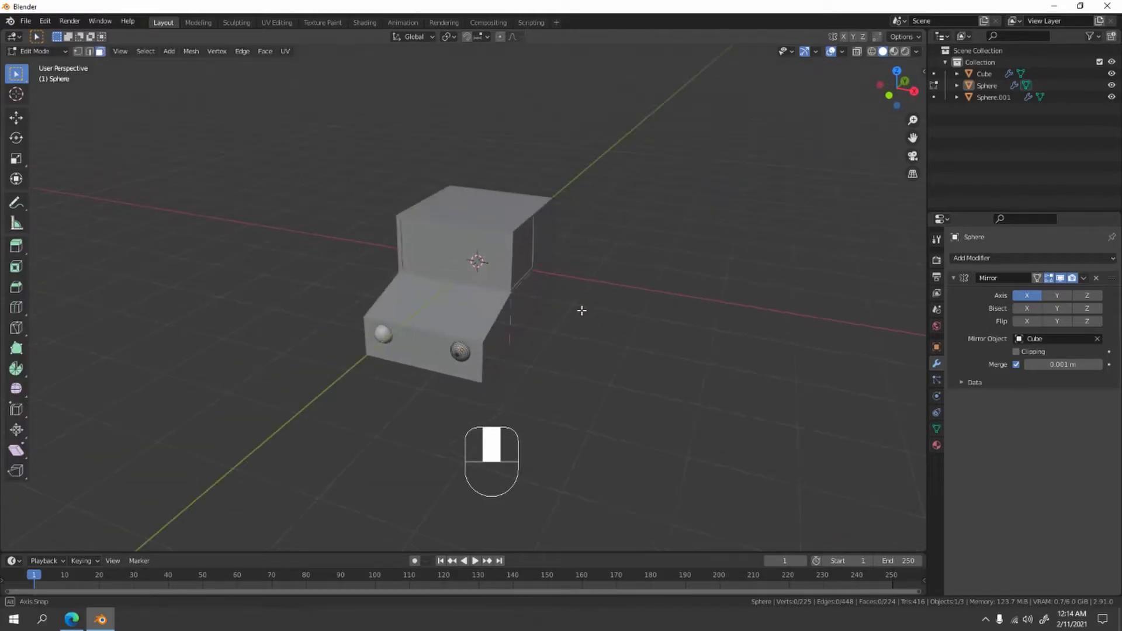
pyautogui.press('Tab')
pyautogui.press('Tab')
pyautogui.moveTo(661, 293); pyautogui.dragTo(634, 290, button='middle')
pyautogui.press('Tab')
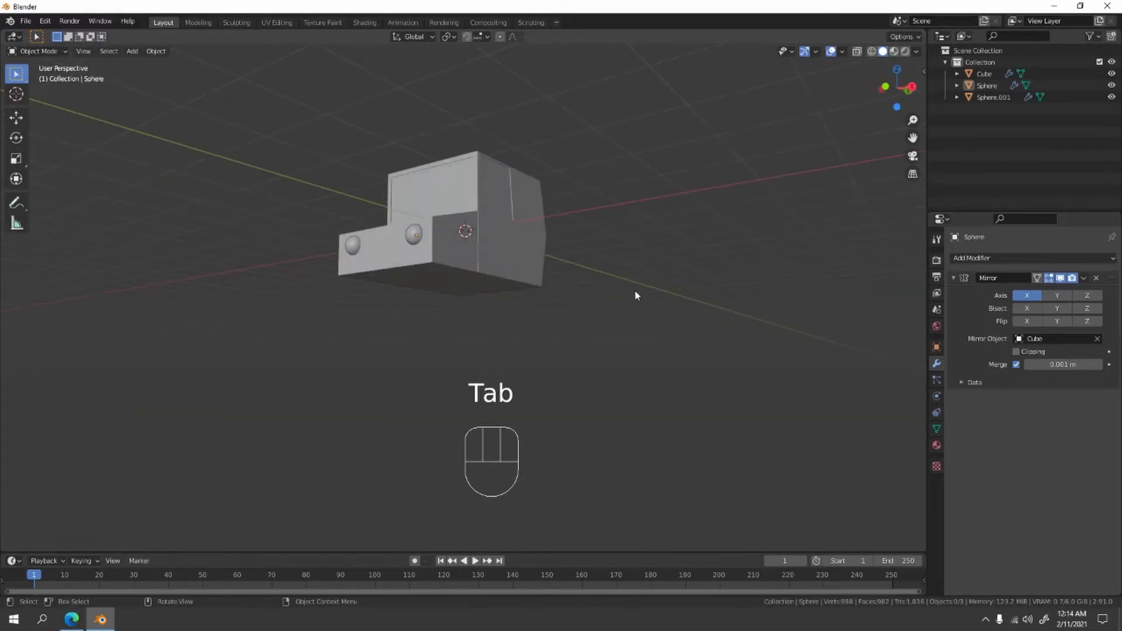
# - Add a cylinder mesh and rotate it 90° around the Y axis
pyautogui.hotkey('shift', 'a')
pyautogui.moveTo(636, 292)
pyautogui.hotkey('shift', 'a')
pyautogui.moveTo(636, 266)
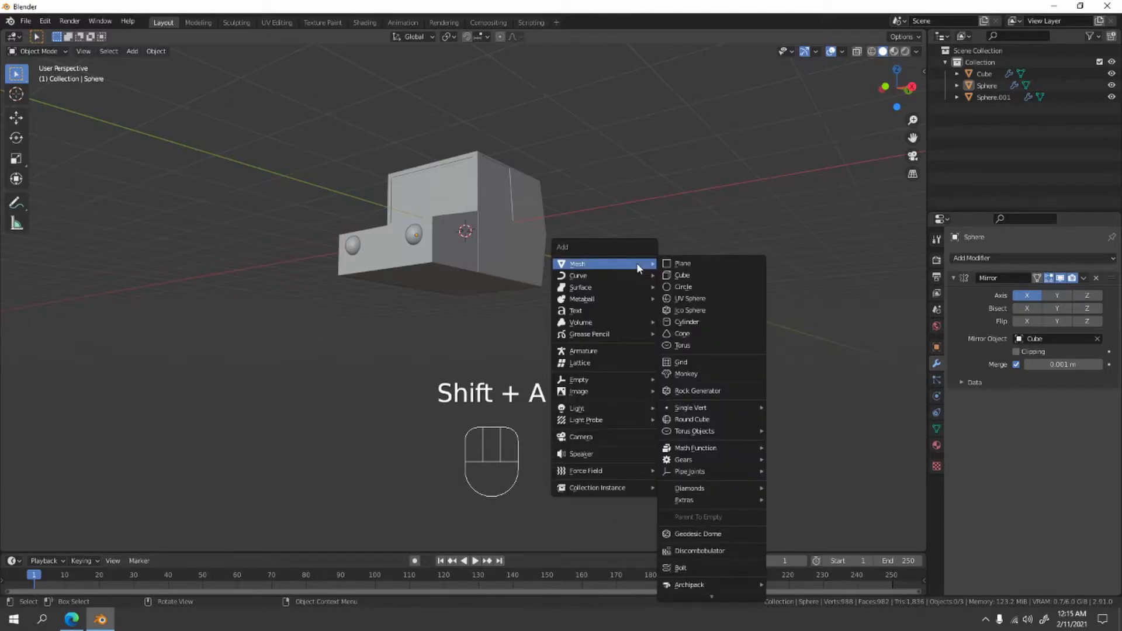
pyautogui.click(688, 322)
pyautogui.moveTo(627, 328); pyautogui.dragTo(628, 352, button='middle')
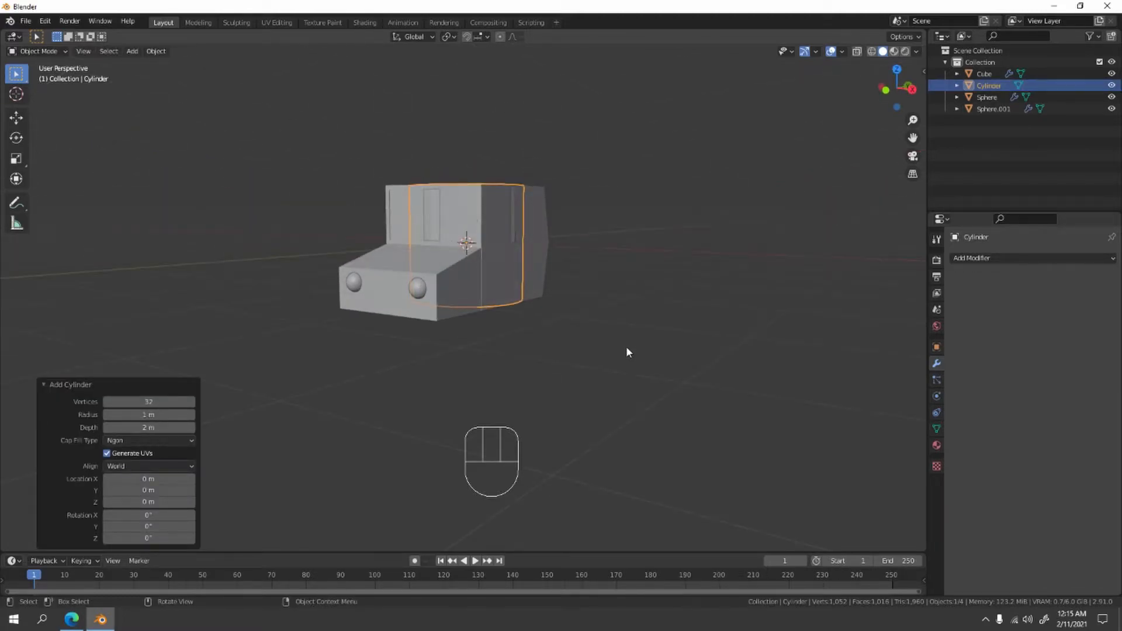
pyautogui.press('r')
pyautogui.write('y90')
pyautogui.press('Return')
# - Move the cylinder about 2.38 m along X, beside the car, and scale it down uniformly to about 0.446
pyautogui.press('g')
pyautogui.press('x')
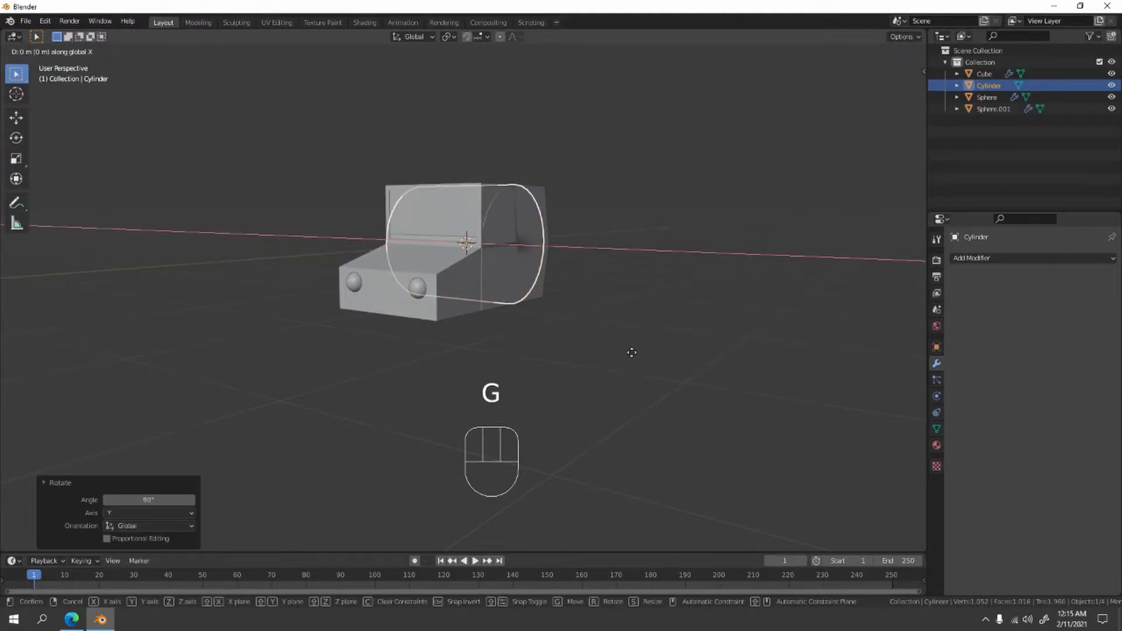
pyautogui.click(748, 377)
pyautogui.press('KP_1')
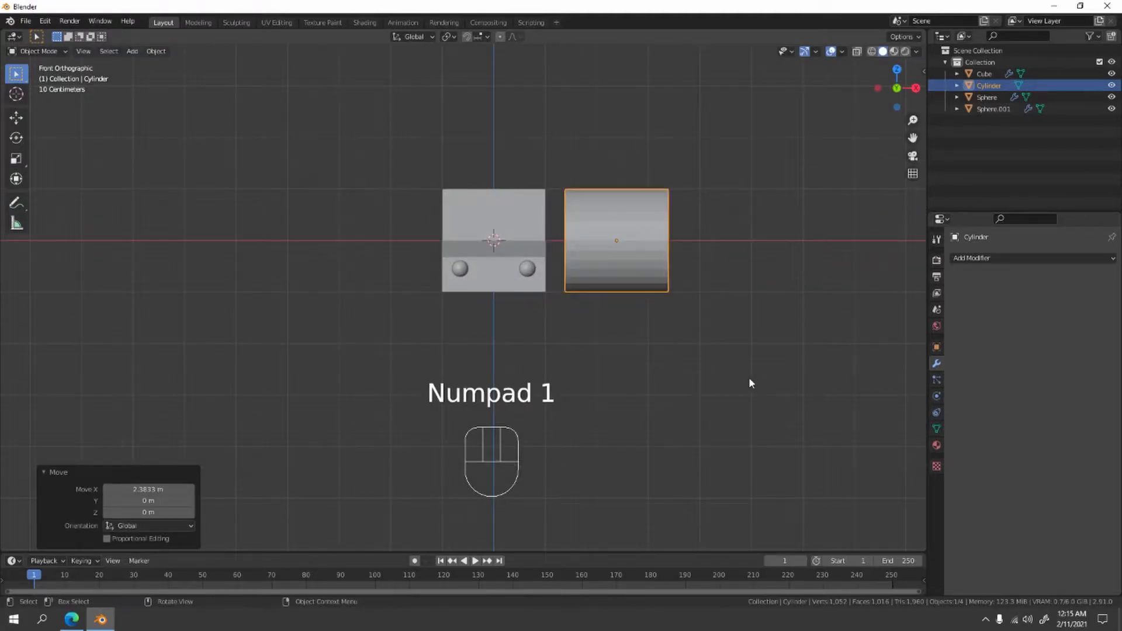
pyautogui.press('s')
pyautogui.click(690, 282)
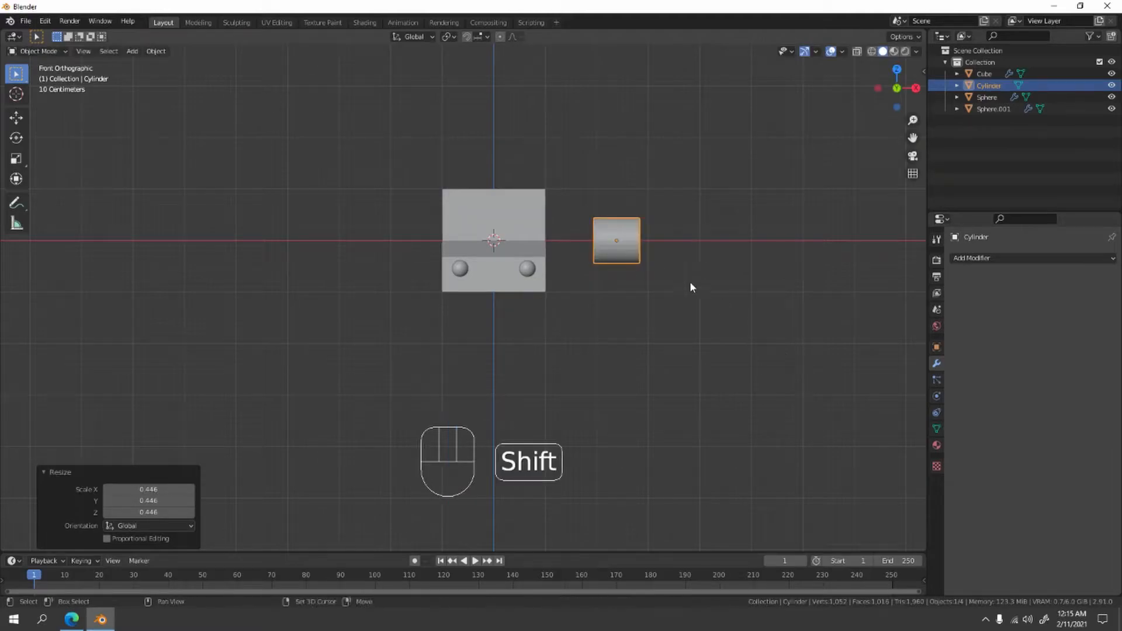
# - Move the cylinder about -0.87 m along X and -0.90 m along Z, then scale it uniformly to about 0.534
pyautogui.scroll(3, 639, 275)
pyautogui.press('g')
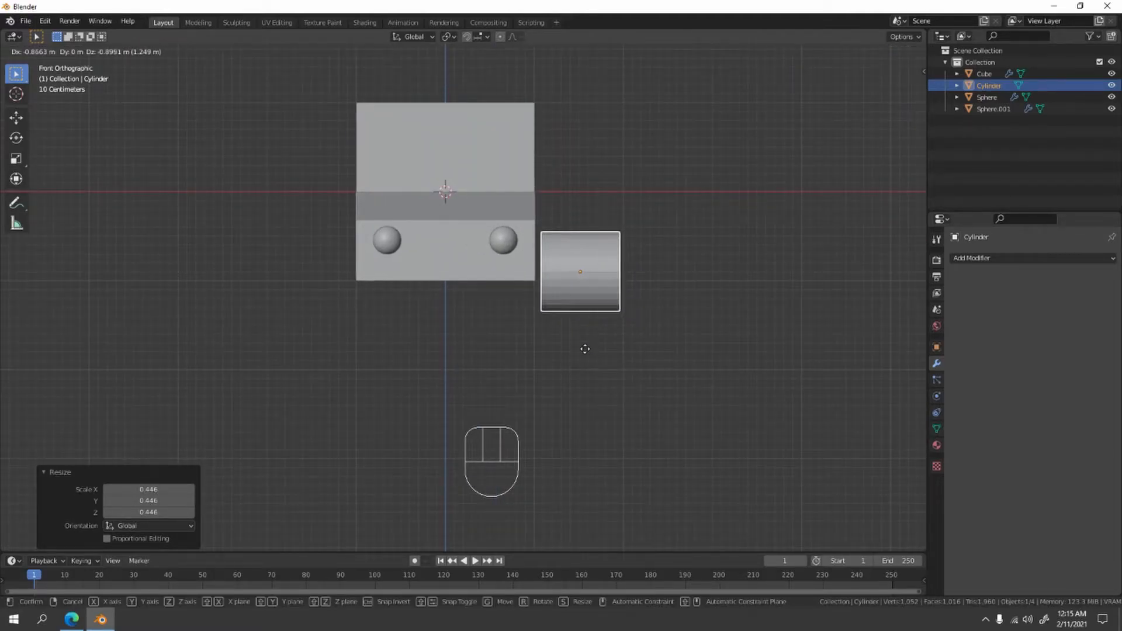
pyautogui.click(779, 346)
pyautogui.press('s')
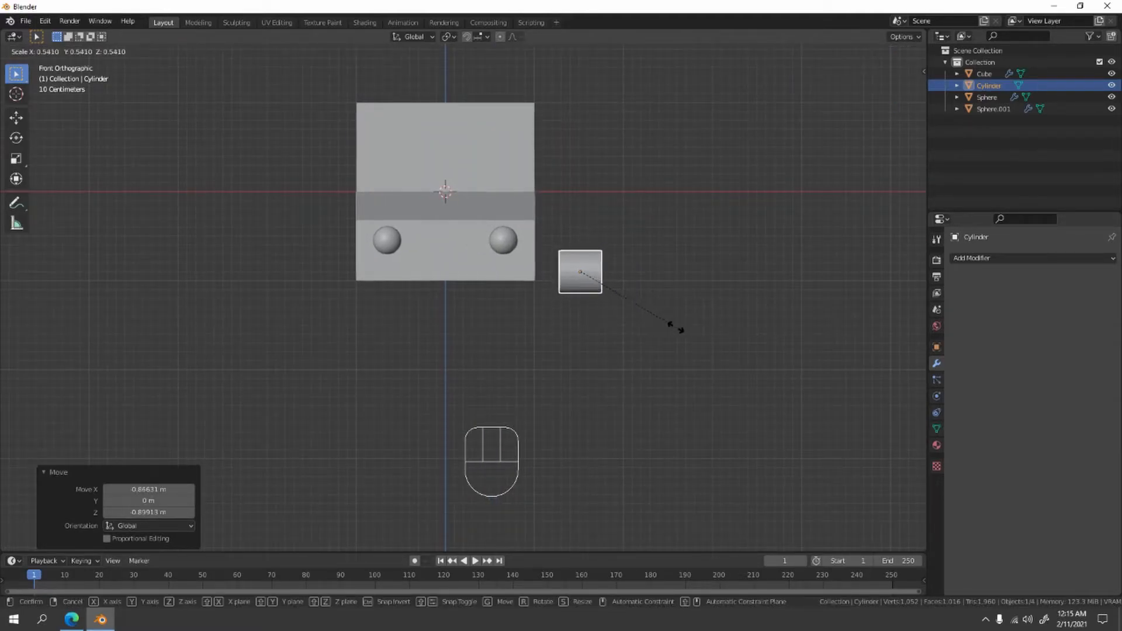
pyautogui.click(676, 326)
# - Enlarge the cylinder uniformly by about 1.273 and flatten it along X to about 0.415 to form a wheel
pyautogui.keyDown('shift'); pyautogui.moveTo(677, 325); pyautogui.dragTo(645, 323, button='middle'); pyautogui.keyUp('shift')
pyautogui.scroll(2, 692, 328)
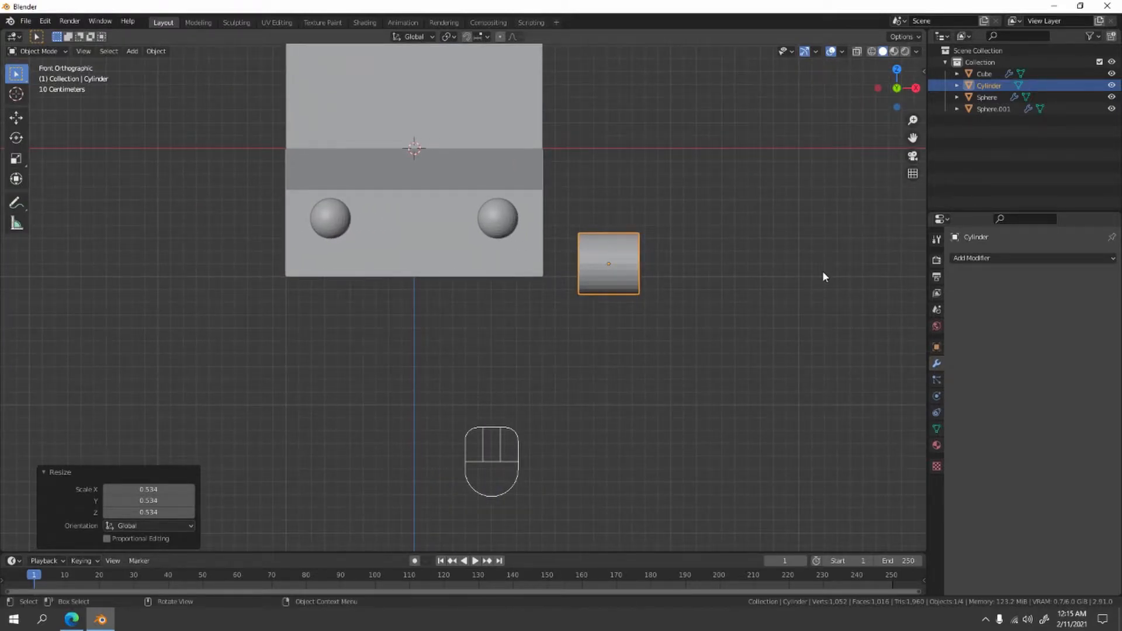
pyautogui.press('s')
pyautogui.click(877, 293)
pyautogui.press('s')
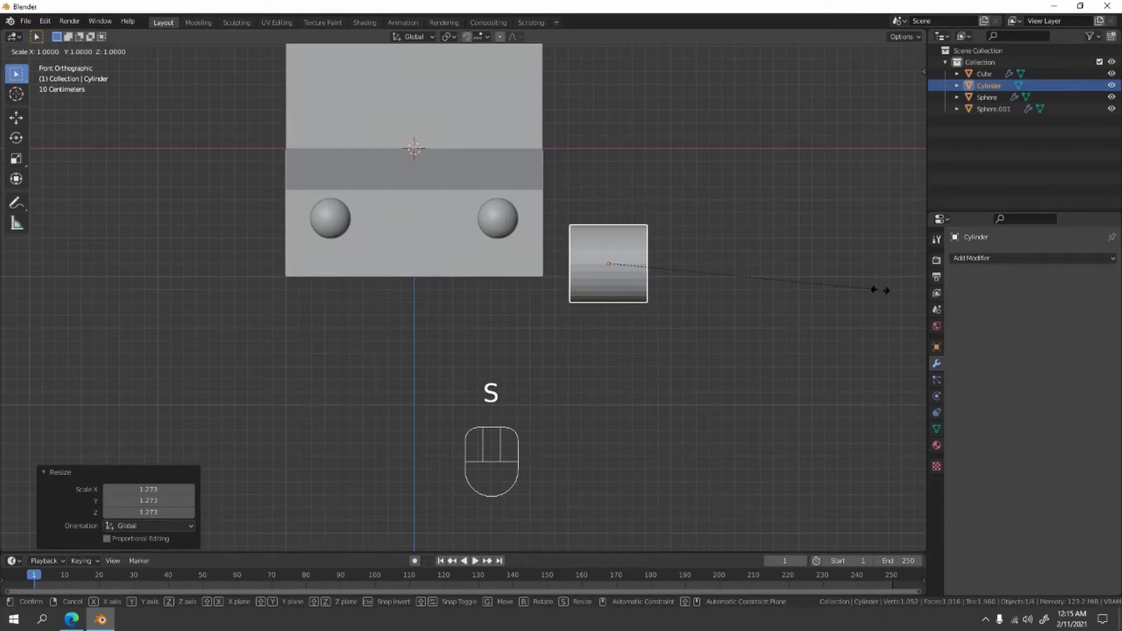
pyautogui.press('x')
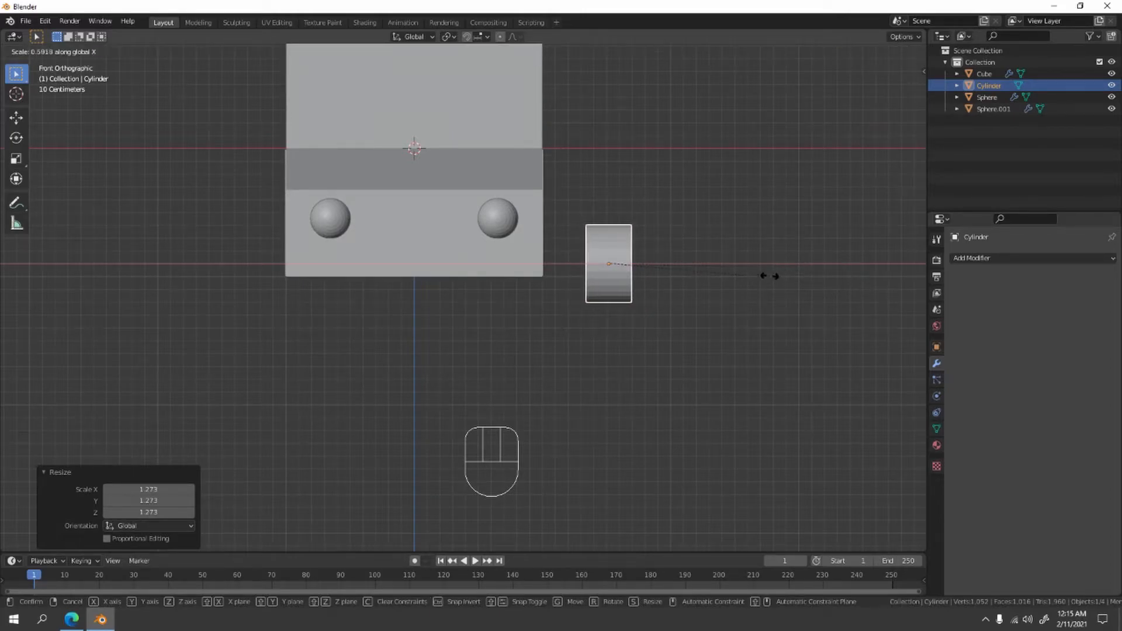
pyautogui.click(720, 282)
# - Move the wheel about -0.369 m along X so it sits against the side of the car body
pyautogui.press('g')
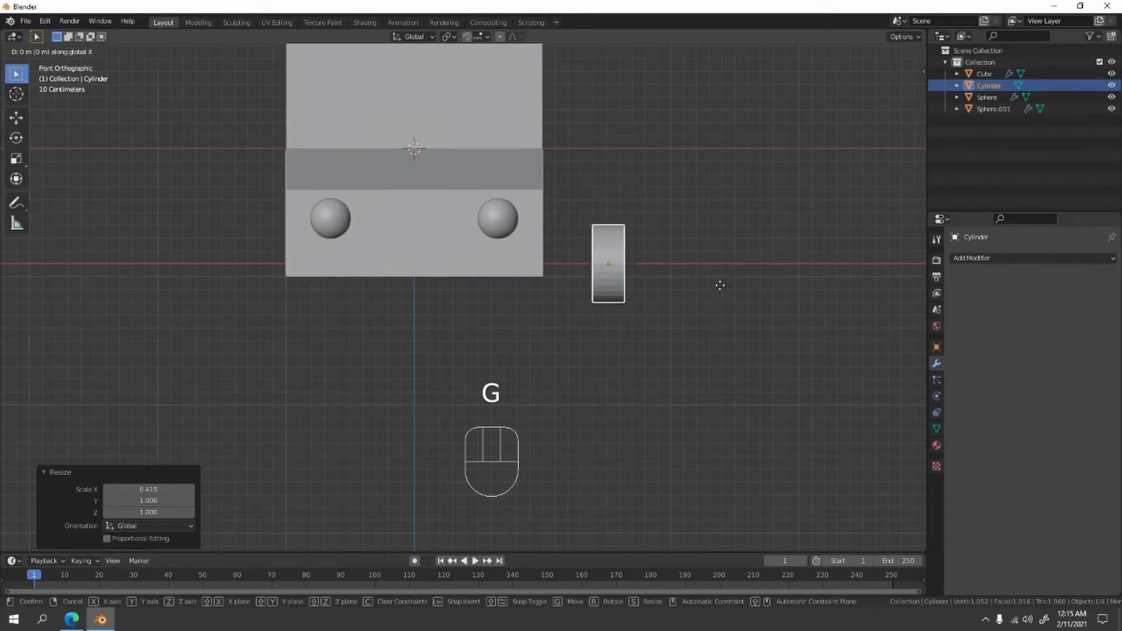
pyautogui.press('x')
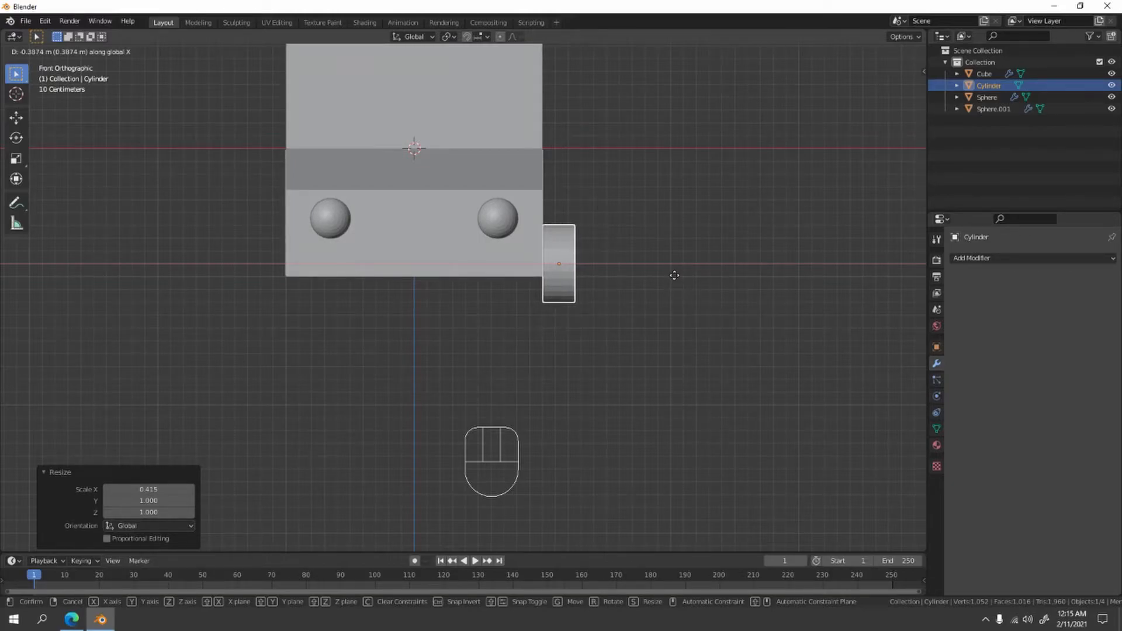
pyautogui.click(673, 268)
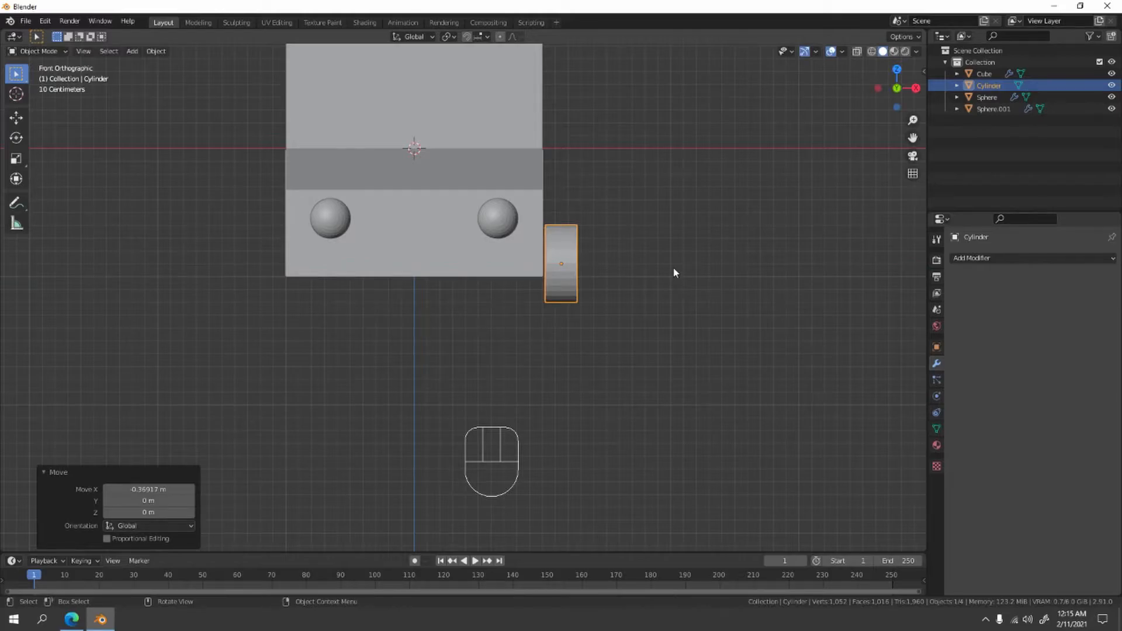
# - Move the wheel about -1.61 m along Y toward the front of the car
pyautogui.moveTo(674, 267); pyautogui.dragTo(471, 308, button='middle')
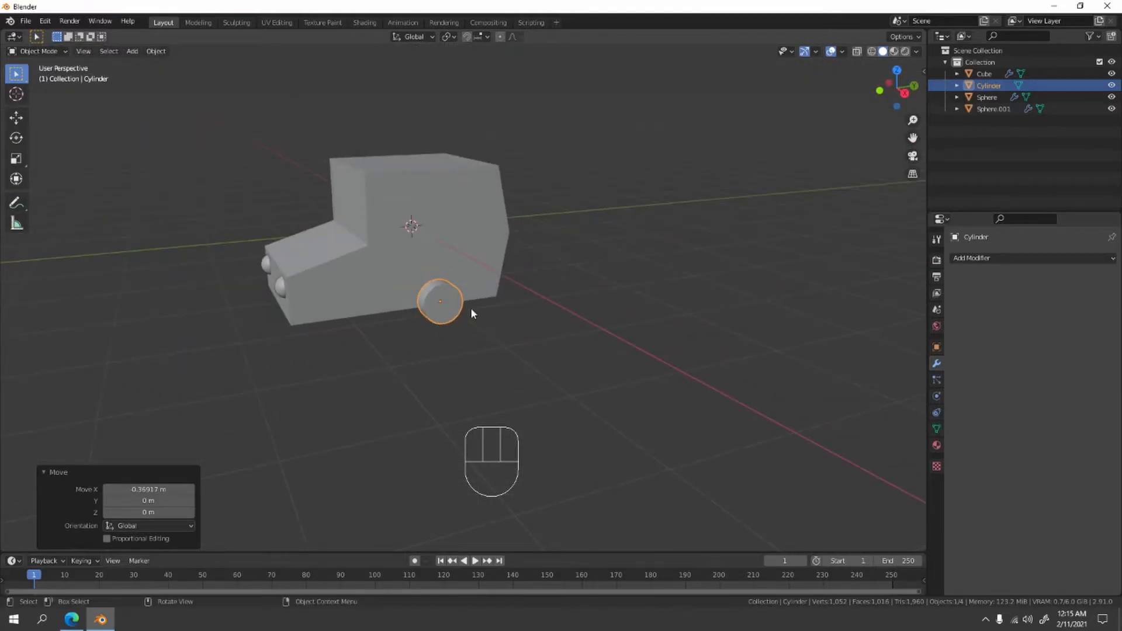
pyautogui.press('g')
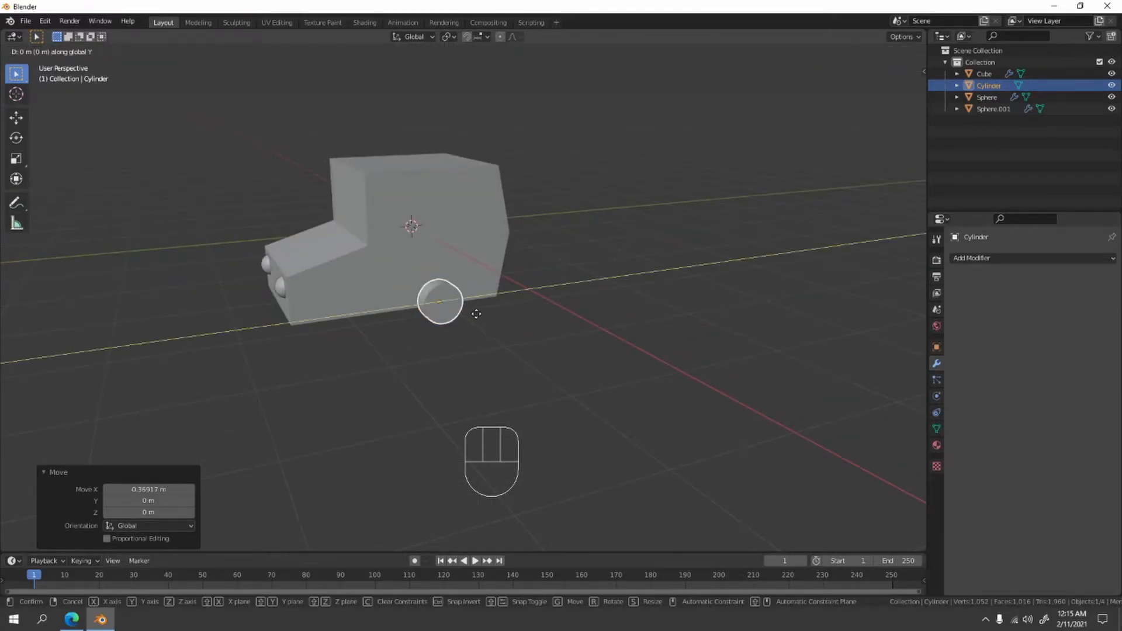
pyautogui.press('y')
pyautogui.click(356, 316)
pyautogui.moveTo(356, 316); pyautogui.dragTo(445, 301, button='middle')
# - In front view, move the wheel about -0.30 m along X and -0.19 m along Z, partly under the body
pyautogui.press('KP_1')
pyautogui.press('KP_3')
pyautogui.press('KP_1')
pyautogui.scroll(2, 466, 300)
pyautogui.keyDown('shift'); pyautogui.moveTo(531, 285); pyautogui.dragTo(569, 305, button='middle'); pyautogui.keyUp('shift')
pyautogui.scroll(3, 517, 260)
pyautogui.press('g')
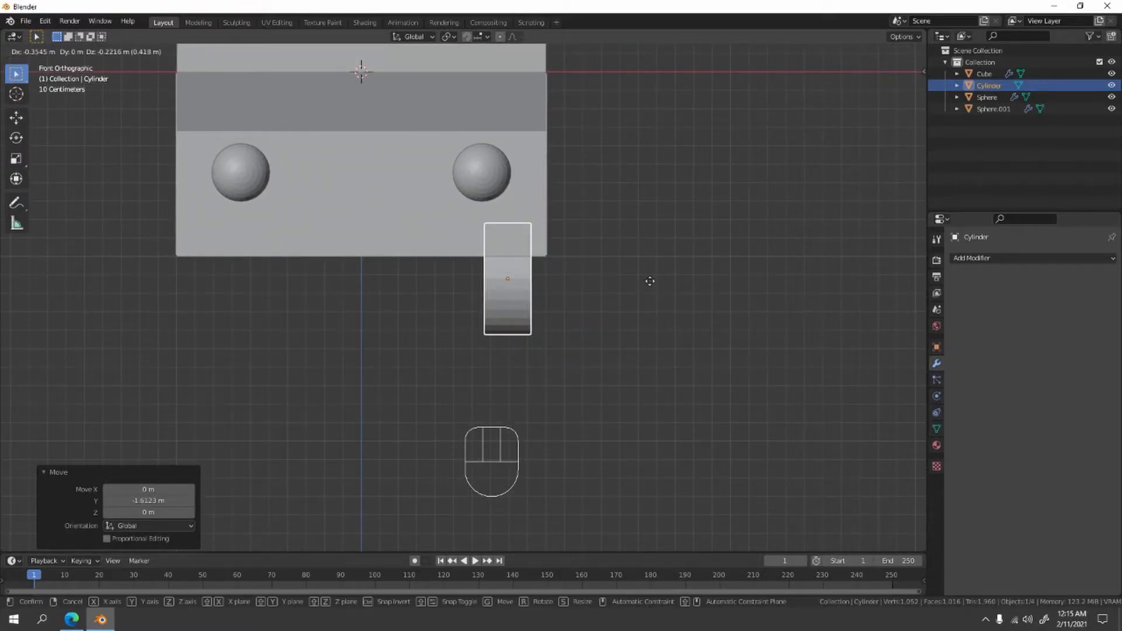
pyautogui.click(693, 227)
pyautogui.moveTo(693, 227); pyautogui.dragTo(602, 240, button='middle')
# - Move the wheel back out beside the body, about 0.31 m along X and slightly upward, and deselect it
pyautogui.press('KP_1')
pyautogui.scroll(3, 604, 245)
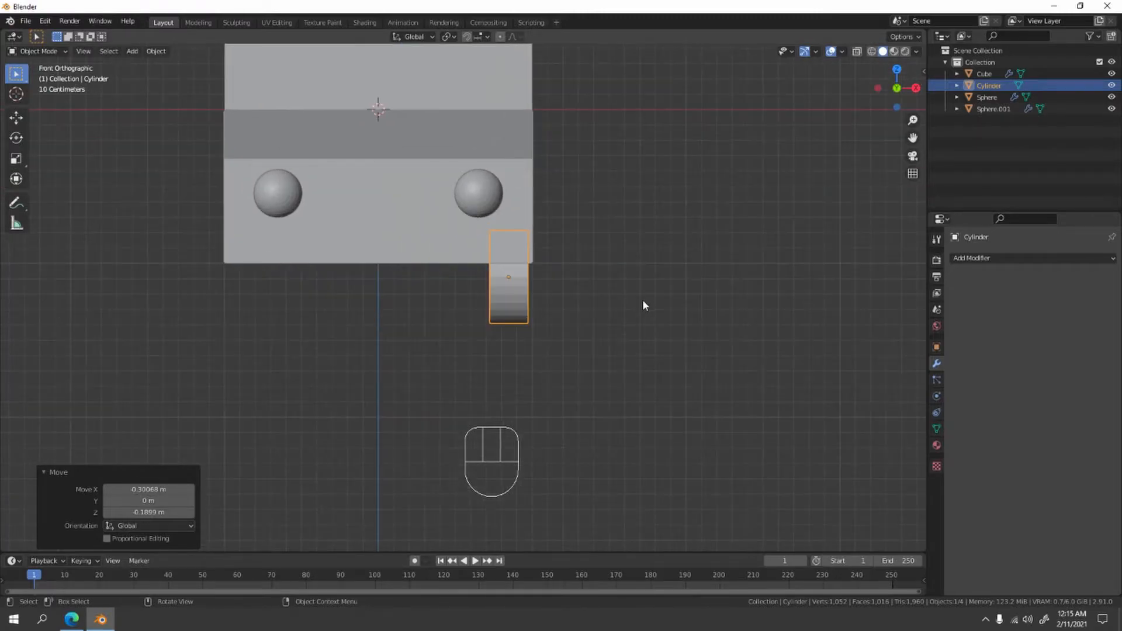
pyautogui.keyDown('shift'); pyautogui.moveTo(622, 296); pyautogui.dragTo(598, 290, button='middle'); pyautogui.keyUp('shift')
pyautogui.press('g')
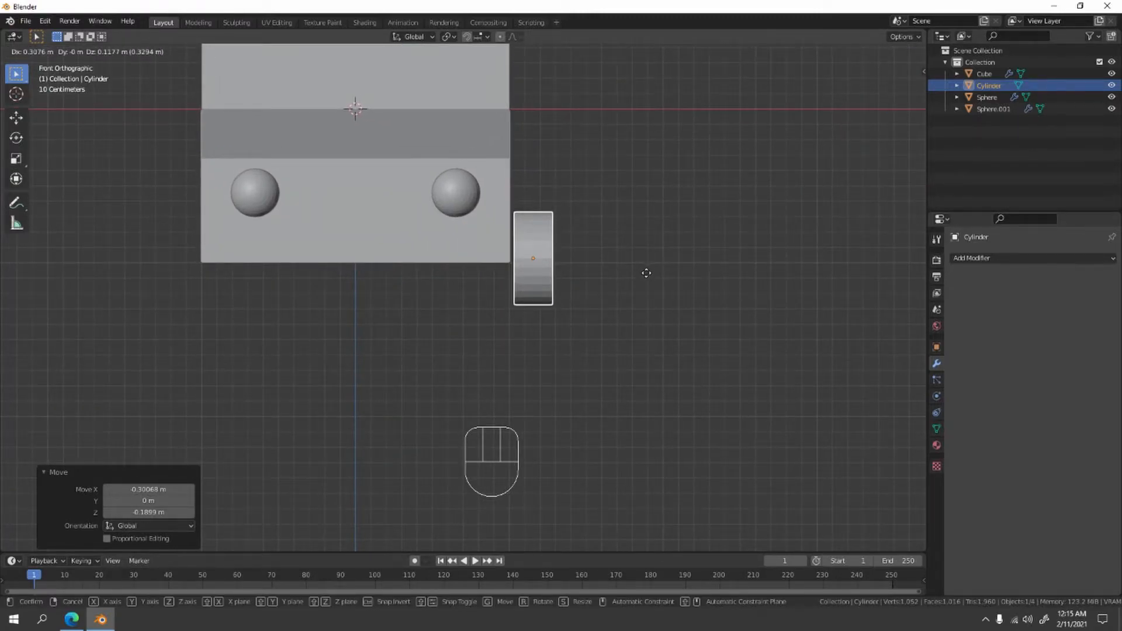
pyautogui.click(644, 260)
pyautogui.click(652, 195)
# - Enter Edit Mode on the front wheel cylinder and select its outer cap face
pyautogui.moveTo(652, 195); pyautogui.dragTo(342, 304, button='middle')
pyautogui.scroll(6, 391, 328)
pyautogui.moveTo(463, 307); pyautogui.dragTo(426, 303, button='middle')
pyautogui.keyDown('shift'); pyautogui.moveTo(239, 317); pyautogui.dragTo(430, 340, button='middle'); pyautogui.keyUp('shift')
pyautogui.scroll(-4, 292, 301)
pyautogui.moveTo(283, 294); pyautogui.dragTo(375, 321, button='middle')
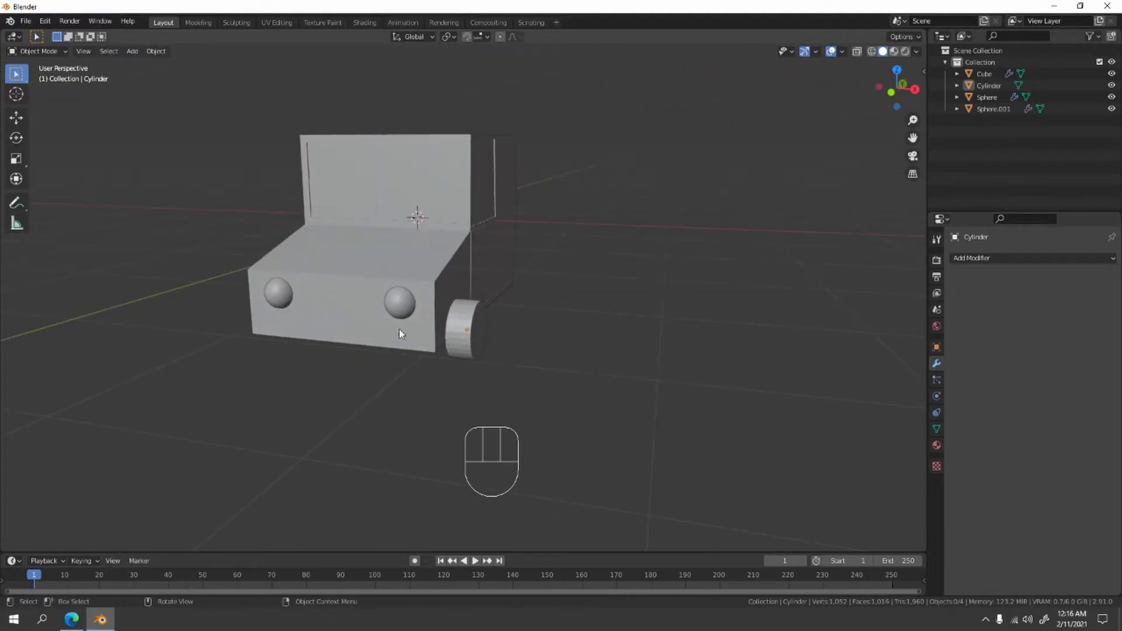
pyautogui.keyDown('shift'); pyautogui.moveTo(451, 343); pyautogui.dragTo(484, 315, button='middle'); pyautogui.keyUp('shift')
pyautogui.press('Tab')
pyautogui.scroll(2, 446, 279)
pyautogui.scroll(2, 436, 279)
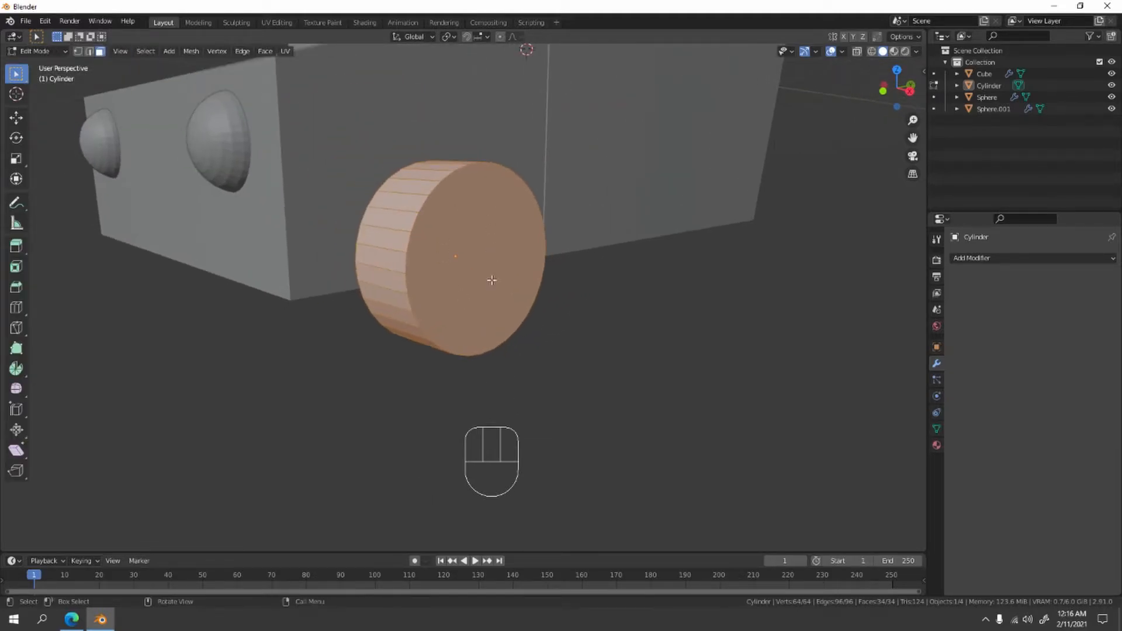
pyautogui.click(480, 298)
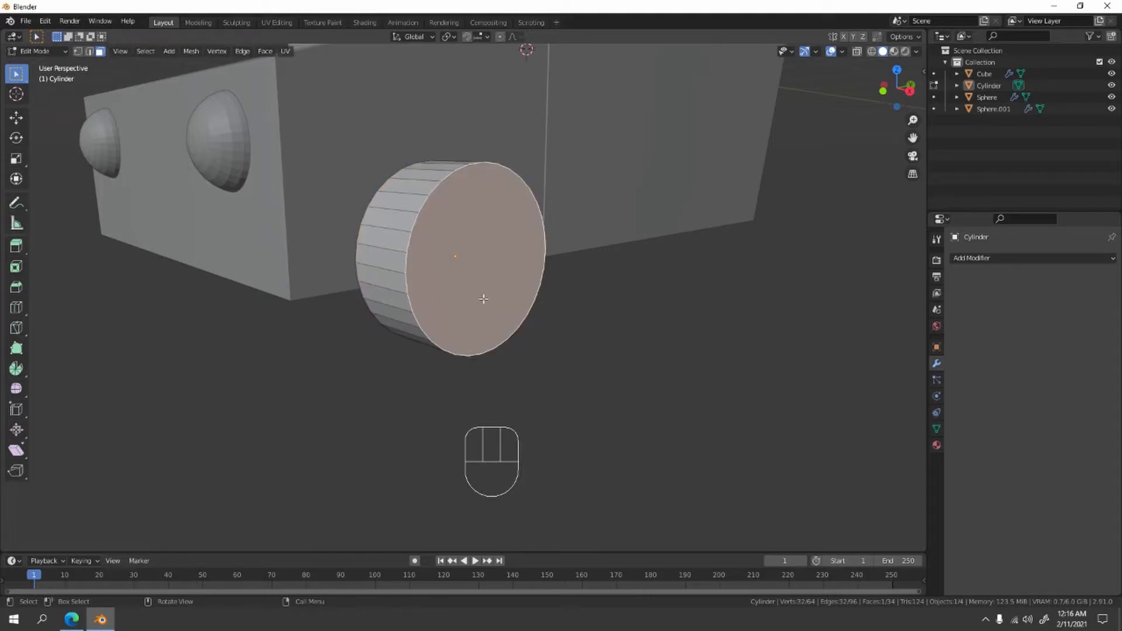
pyautogui.scroll(3, 480, 298)
pyautogui.click(763, 388)
pyautogui.click(556, 275)
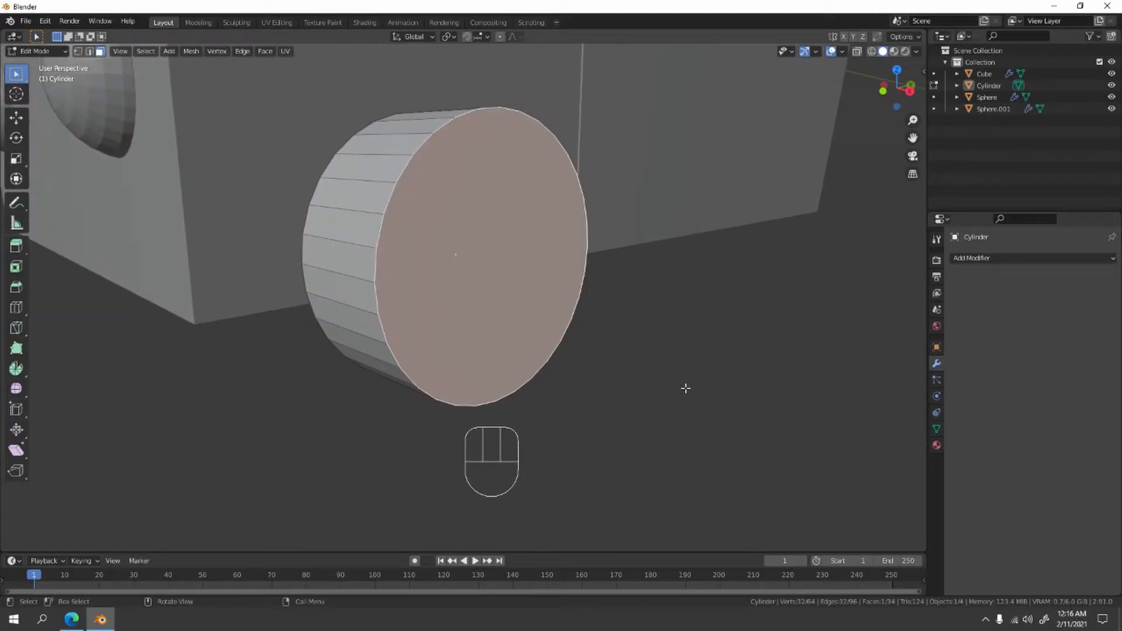
# - Inset the wheel's outer face by about 0.089 m and extrude it inward about 0.059 m
pyautogui.press('i')
pyautogui.click(680, 376)
pyautogui.scroll(3, 666, 345)
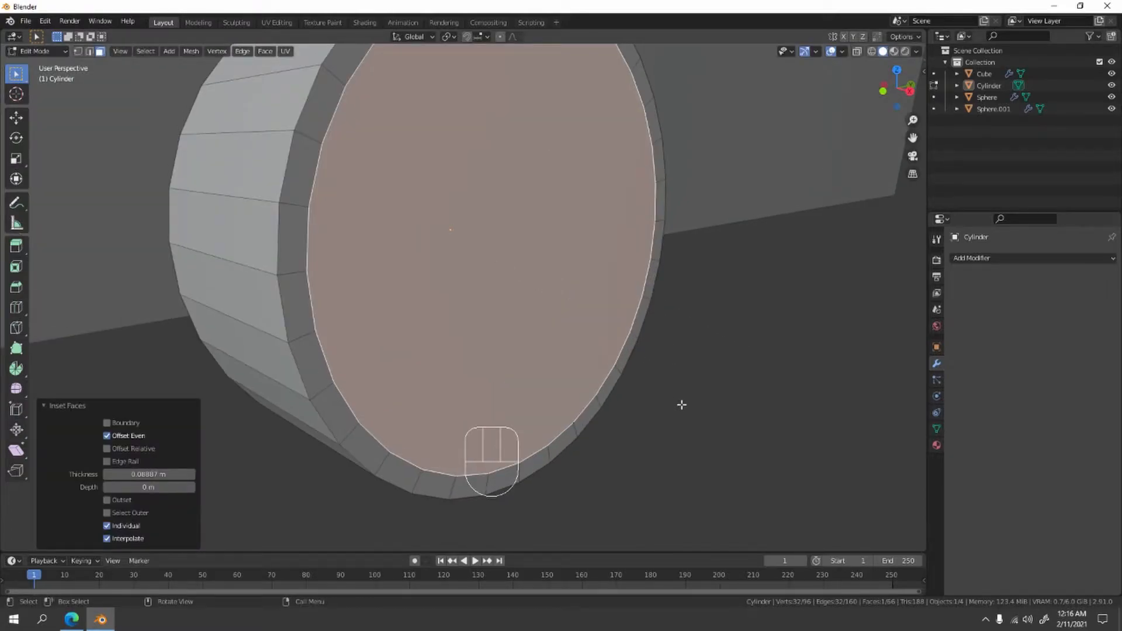
pyautogui.press('e')
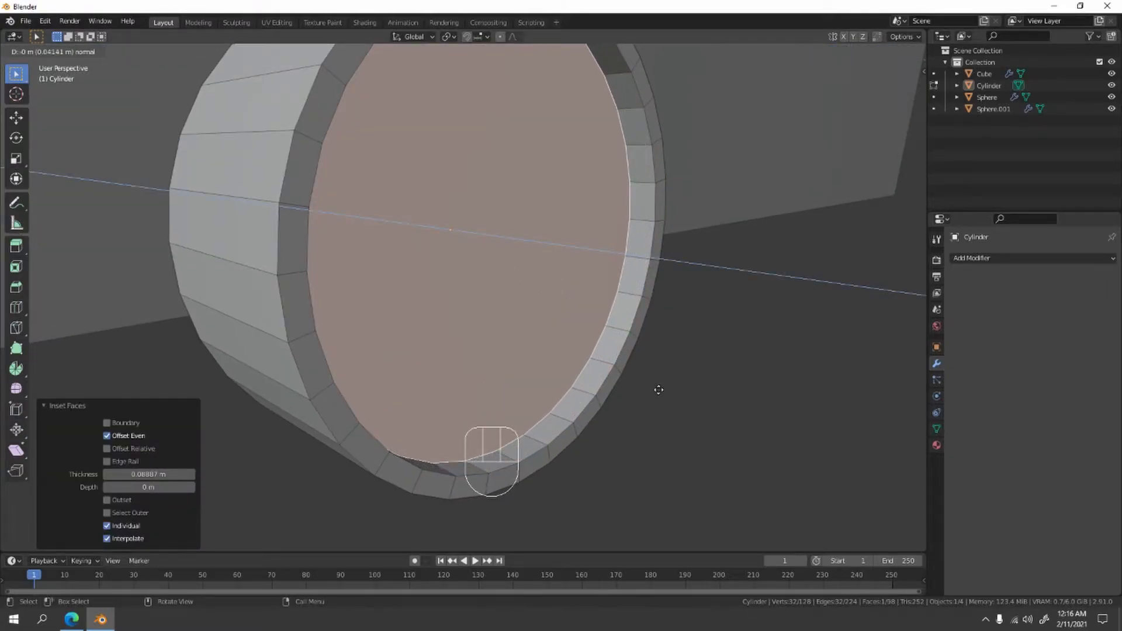
pyautogui.click(649, 389)
# - Inset the recessed wheel face by about 0.192 m and extrude it outward about 0.061 m
pyautogui.scroll(-5, 629, 371)
pyautogui.moveTo(629, 371); pyautogui.dragTo(626, 321, button='middle')
pyautogui.scroll(3, 625, 321)
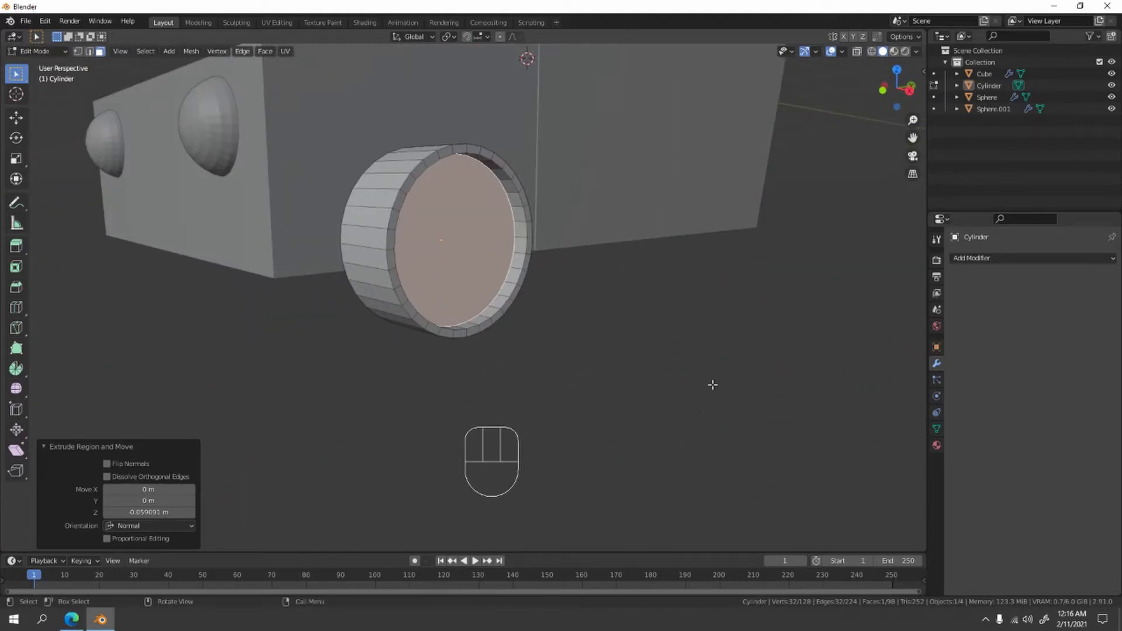
pyautogui.press('i')
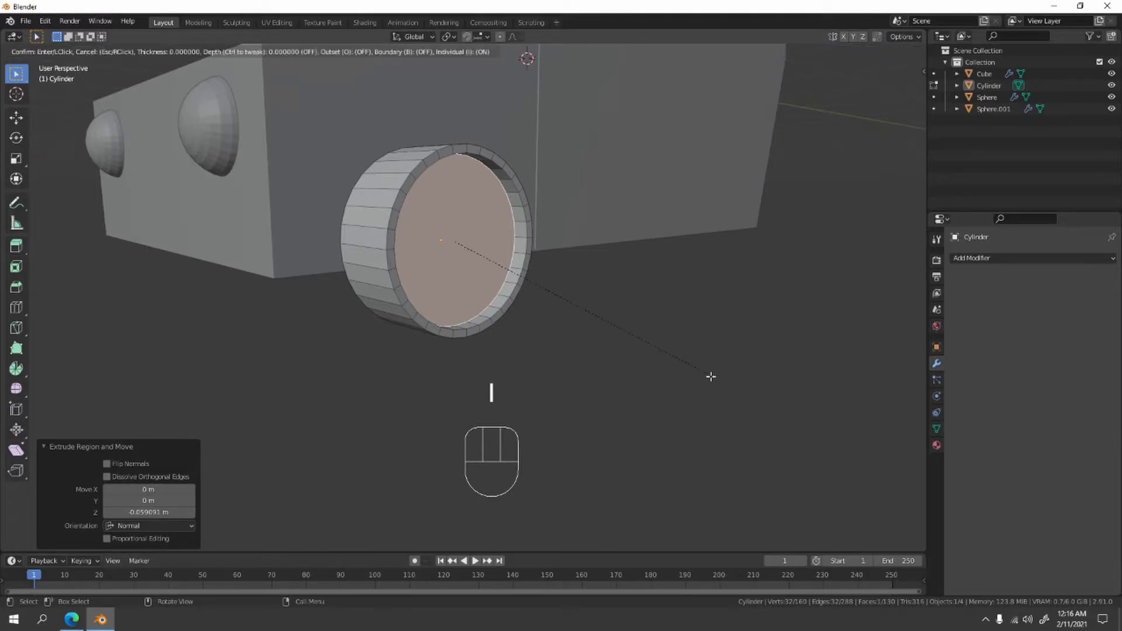
pyautogui.click(700, 368)
pyautogui.press('e')
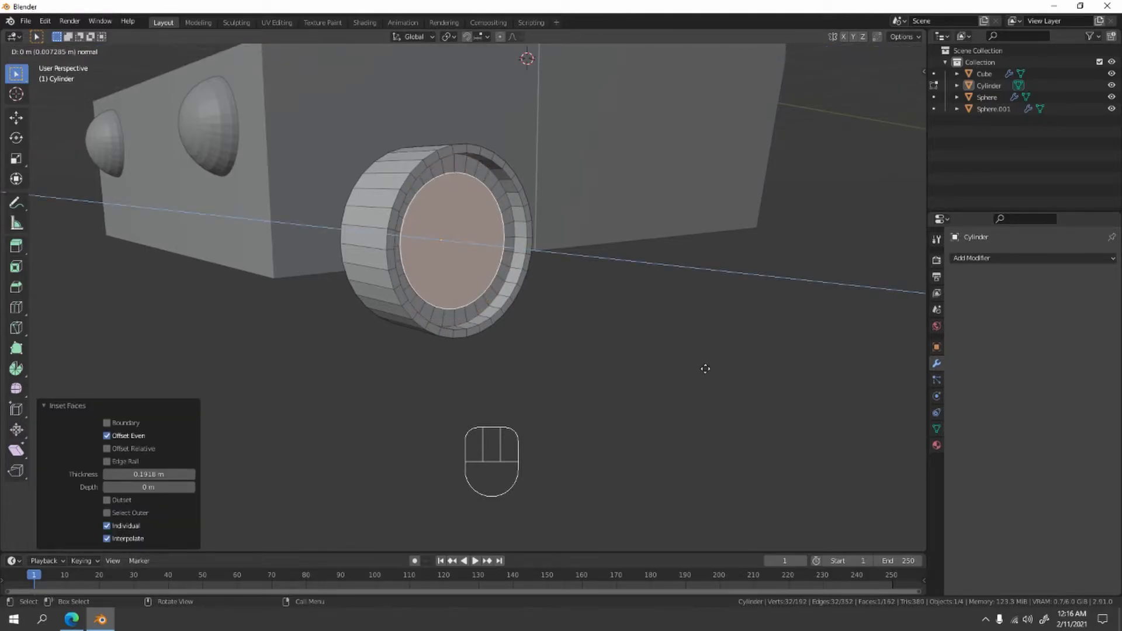
pyautogui.click(714, 375)
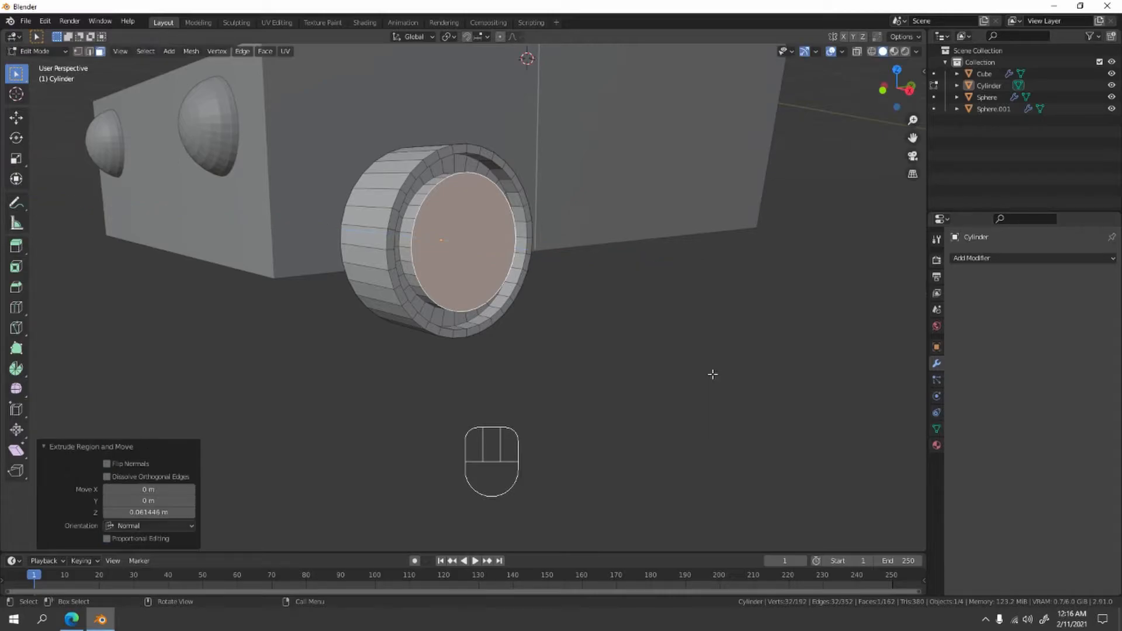
# - Inset the raised wheel face by about 0.521 m and extrude the small center face outward about 0.011 m
pyautogui.press('i')
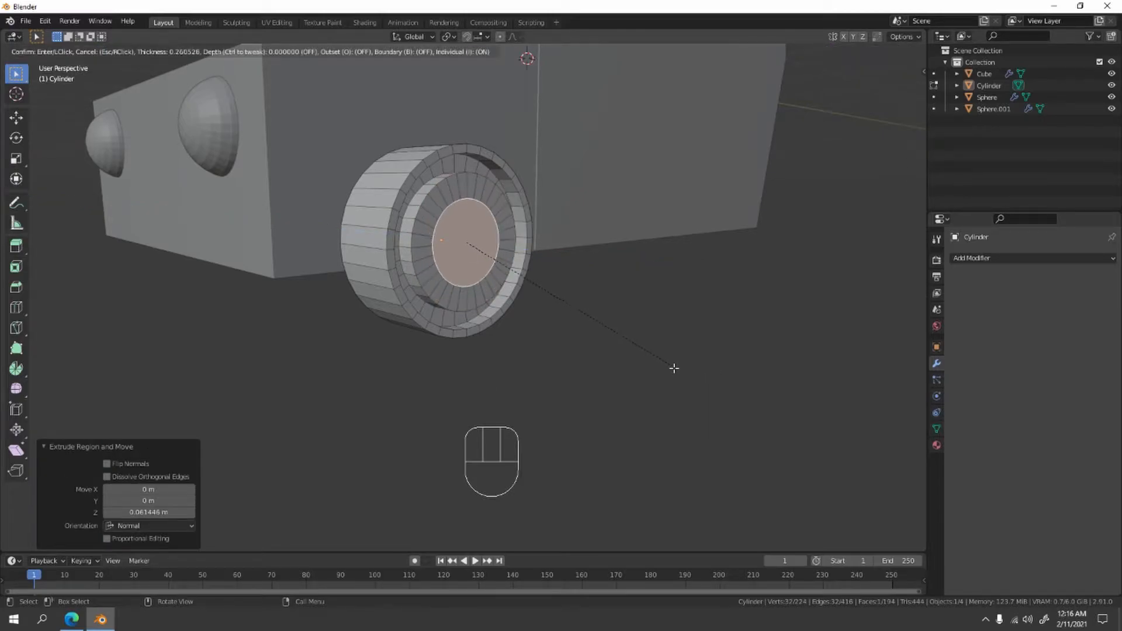
pyautogui.click(655, 358)
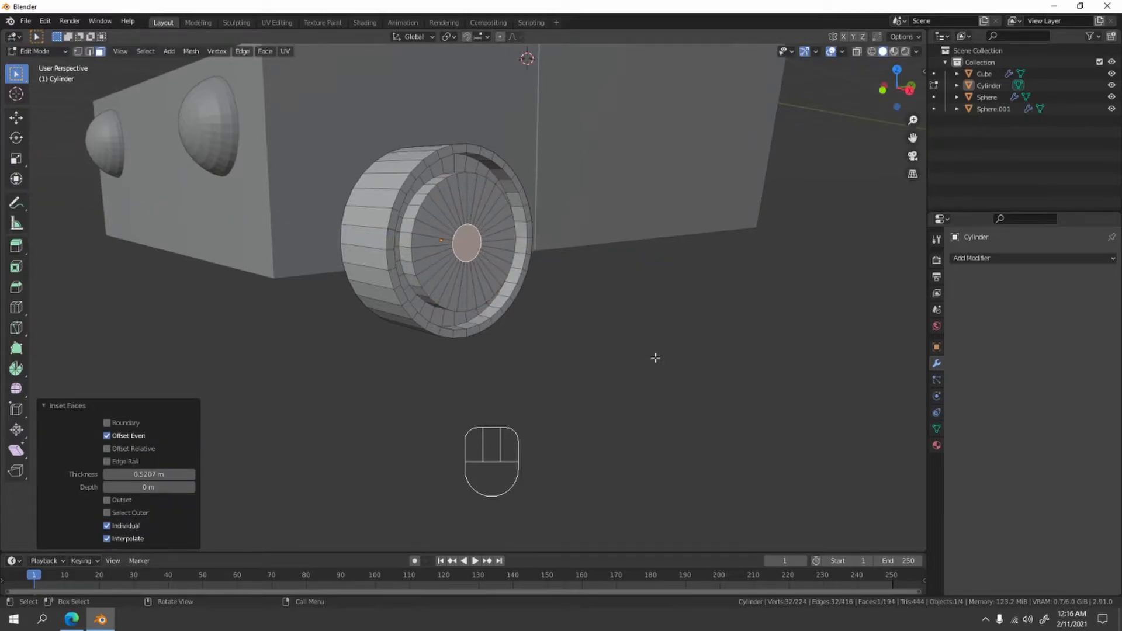
pyautogui.scroll(5, 655, 358)
pyautogui.keyDown('shift'); pyautogui.moveTo(656, 358); pyautogui.dragTo(661, 385, button='middle'); pyautogui.keyUp('shift')
pyautogui.press('e')
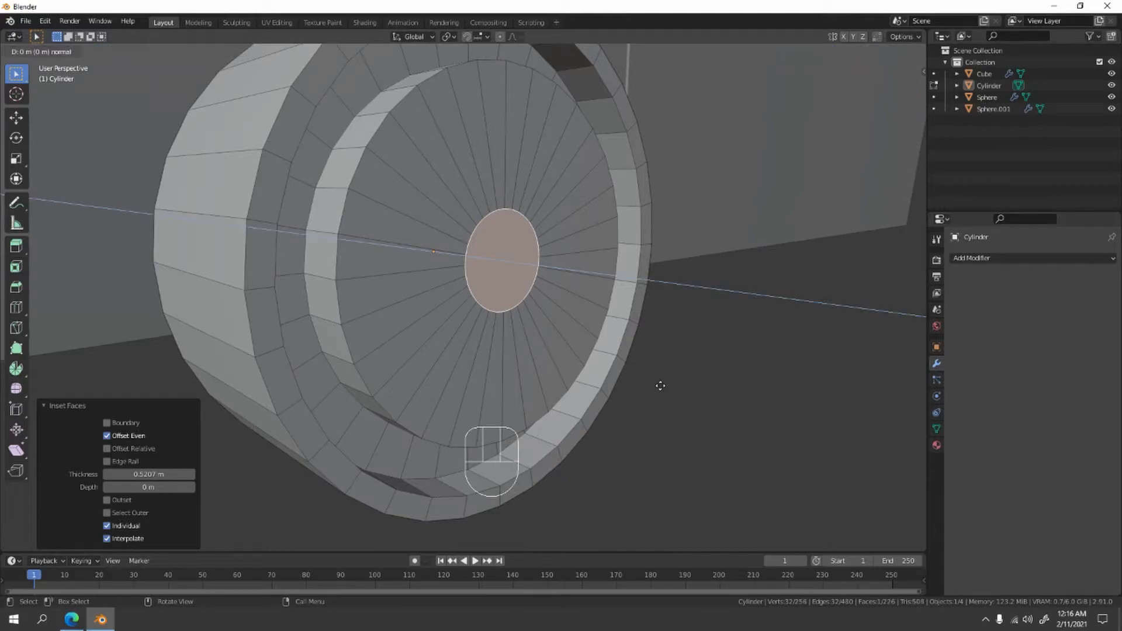
pyautogui.click(661, 385)
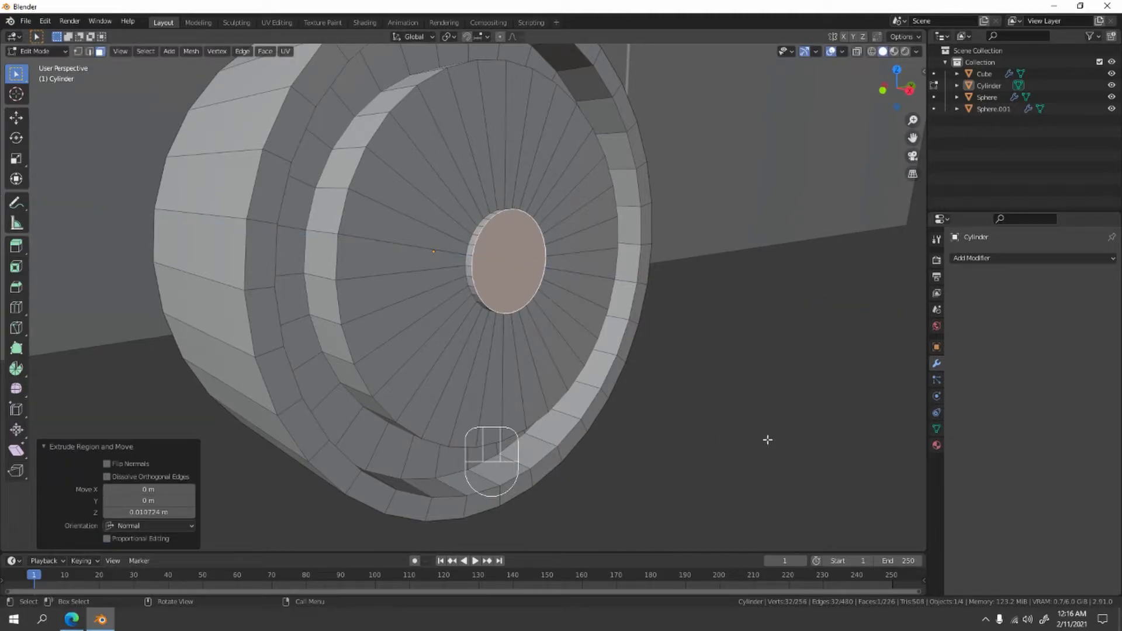
# - Scale down the extruded center face of the wheel hub and return to Object Mode
pyautogui.press('s')
pyautogui.click(734, 380)
pyautogui.press('Tab')
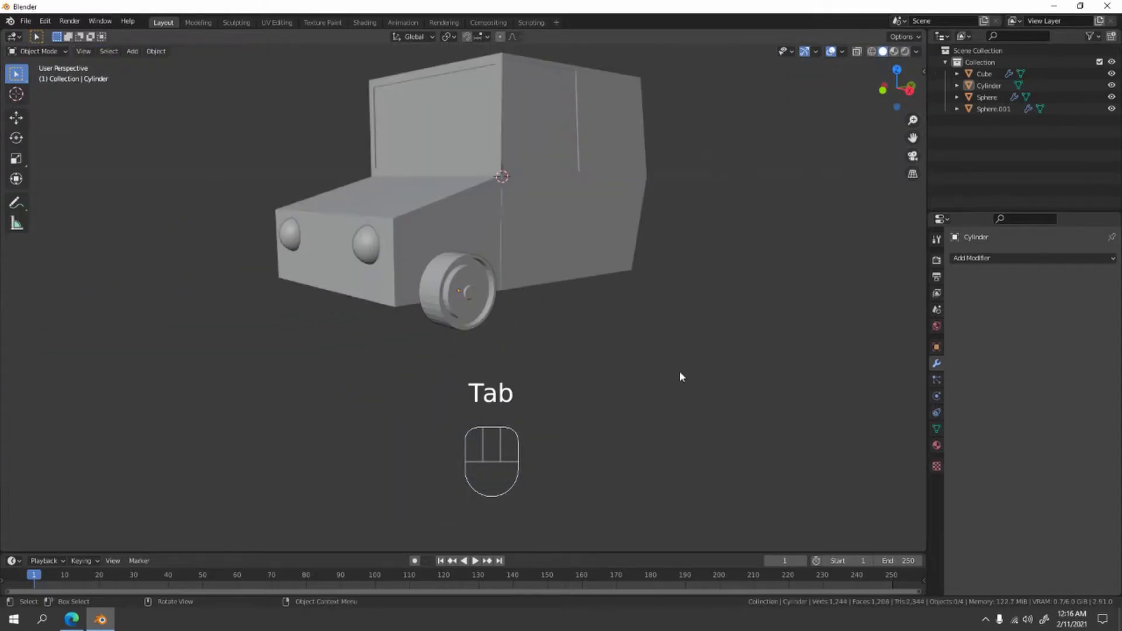
# - Add a second cylinder mesh, rotate it 90° around the Y axis, and switch to front view
pyautogui.moveTo(680, 373); pyautogui.dragTo(603, 379, button='middle')
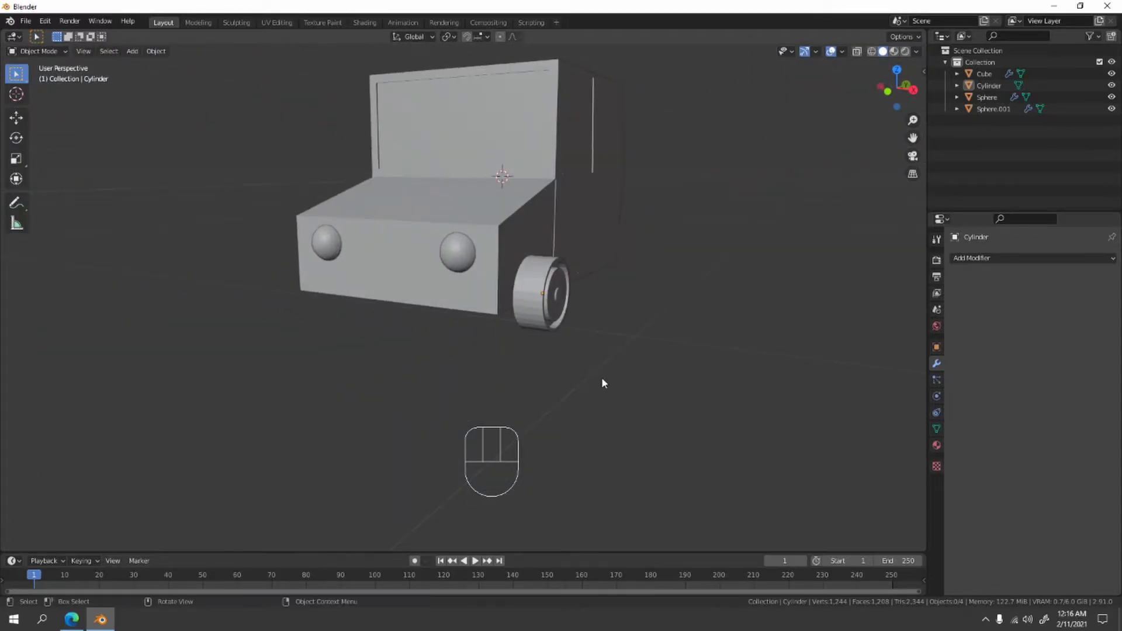
pyautogui.moveTo(578, 338); pyautogui.dragTo(553, 343, button='middle')
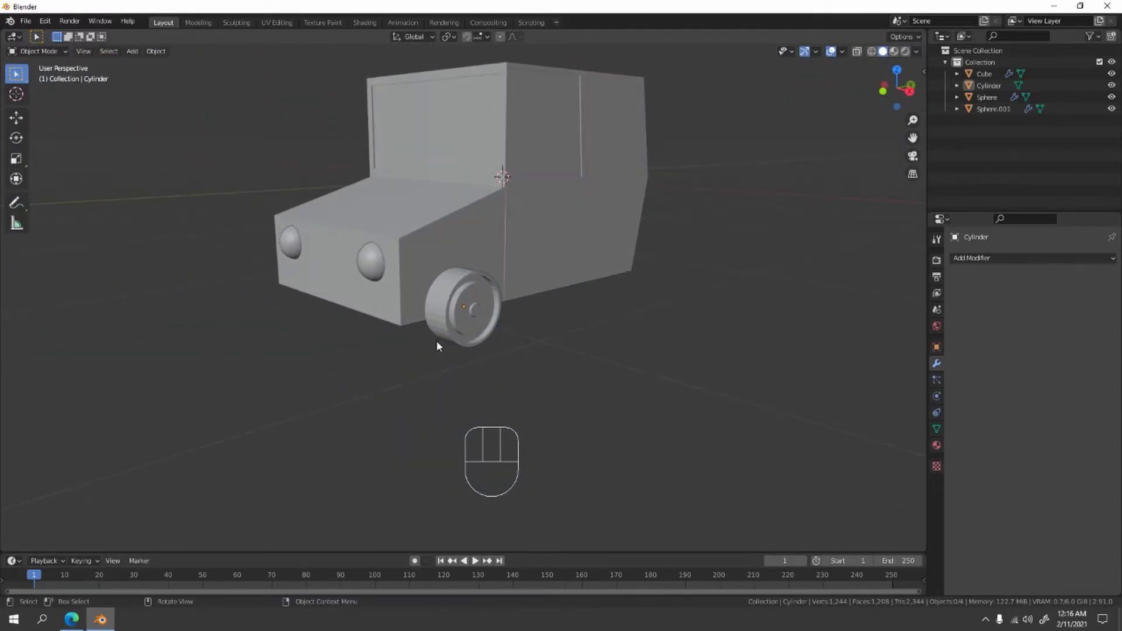
pyautogui.moveTo(437, 346); pyautogui.dragTo(570, 281, button='middle')
pyautogui.click(514, 315)
pyautogui.click(729, 358)
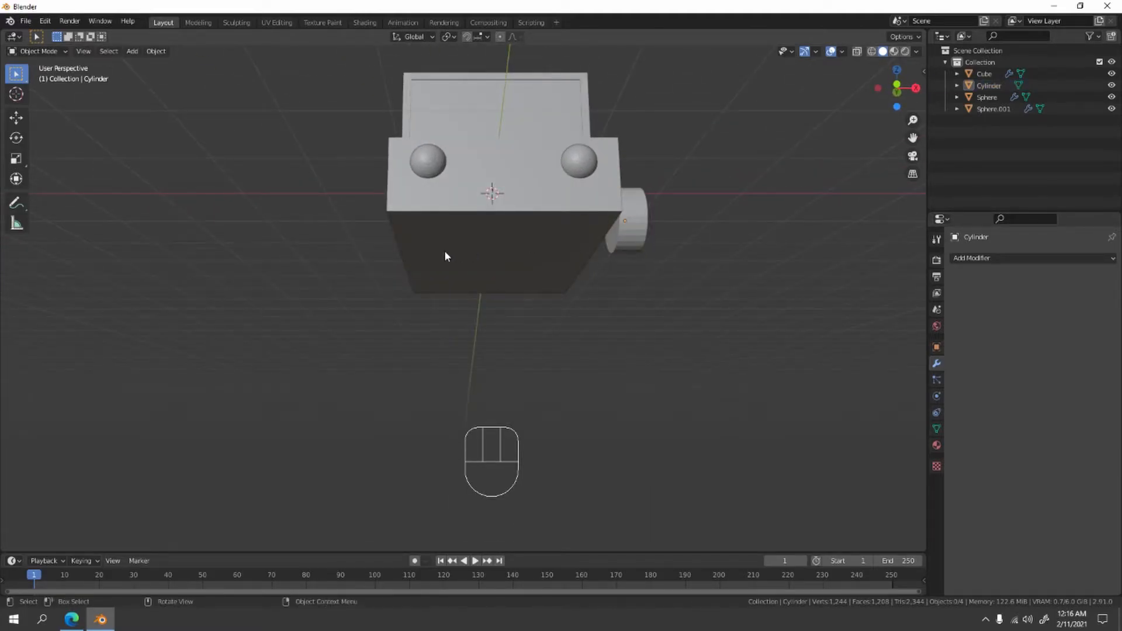
pyautogui.hotkey('shift', 'a')
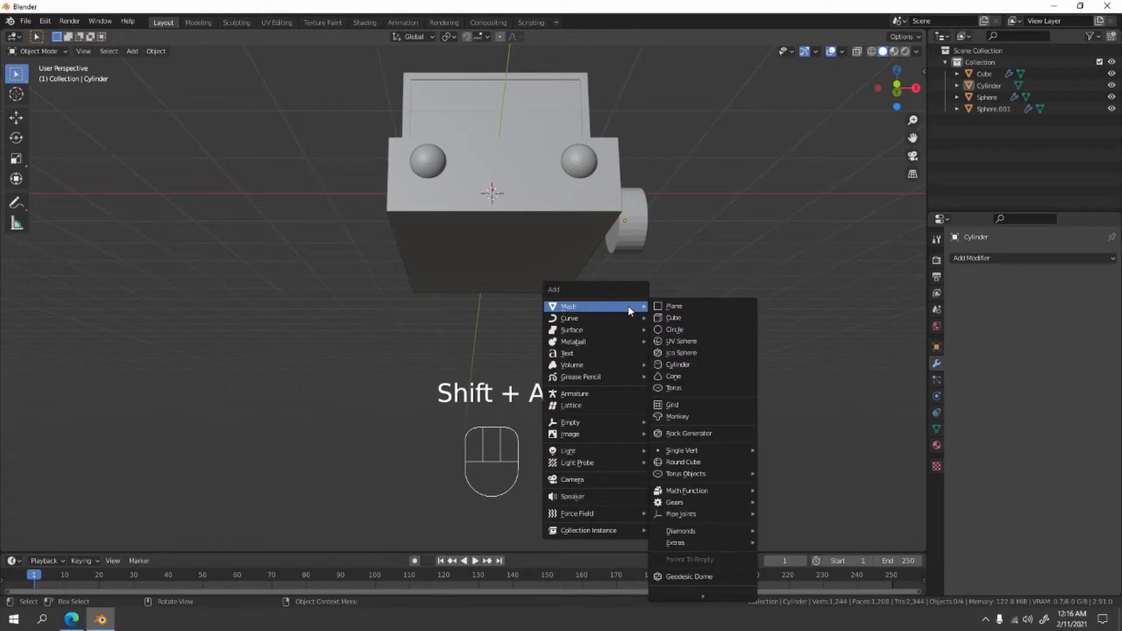
pyautogui.click(679, 365)
pyautogui.press('r')
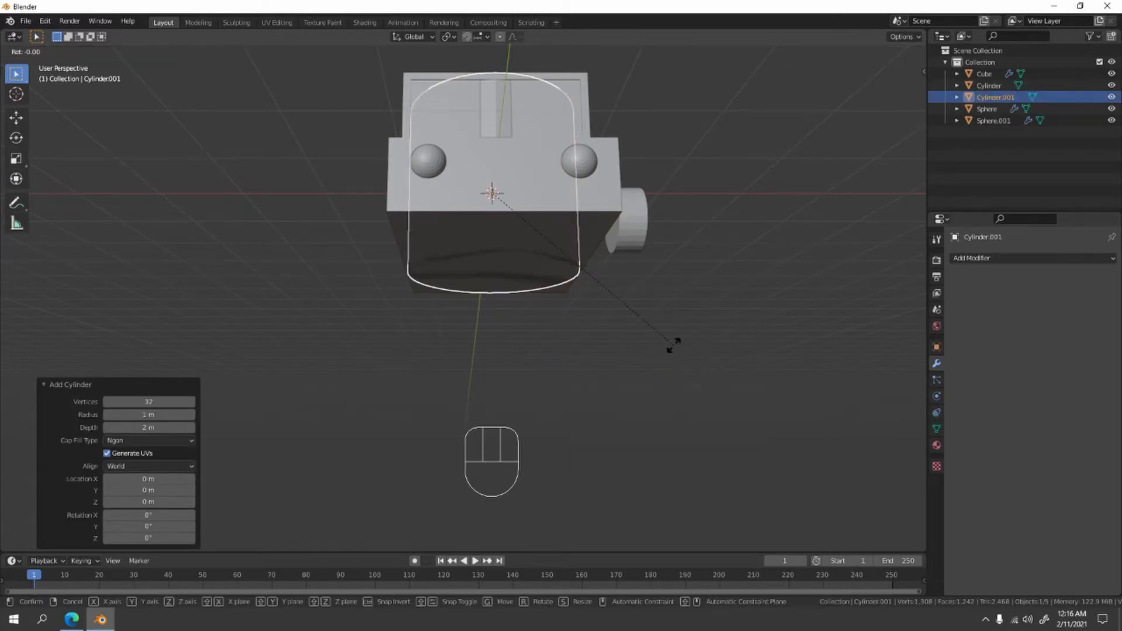
pyautogui.press('y')
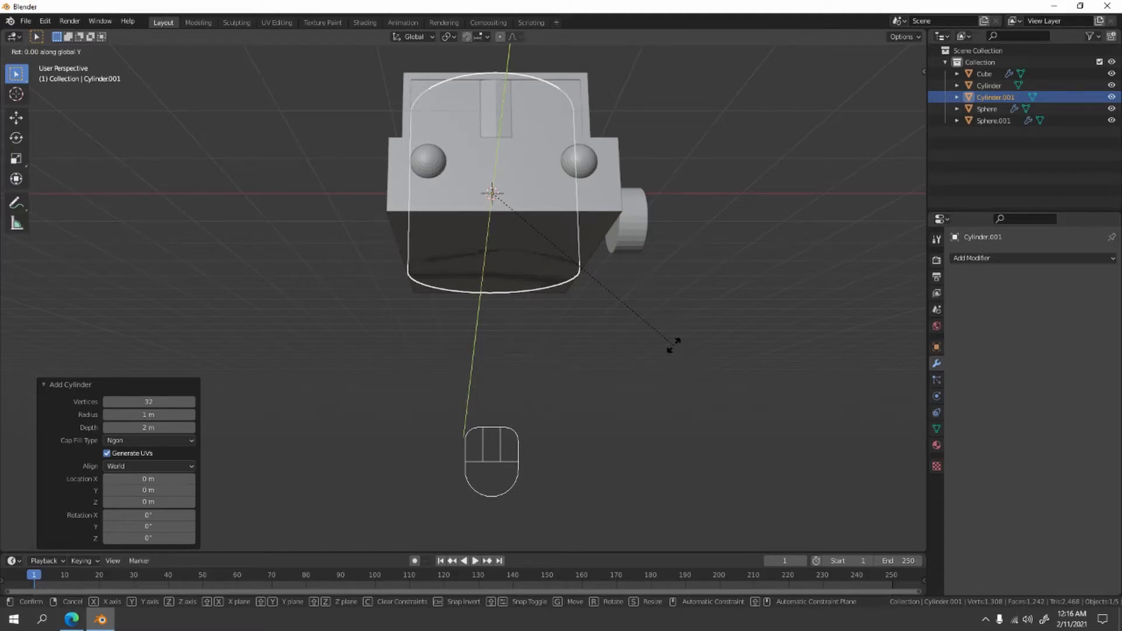
pyautogui.write('90')
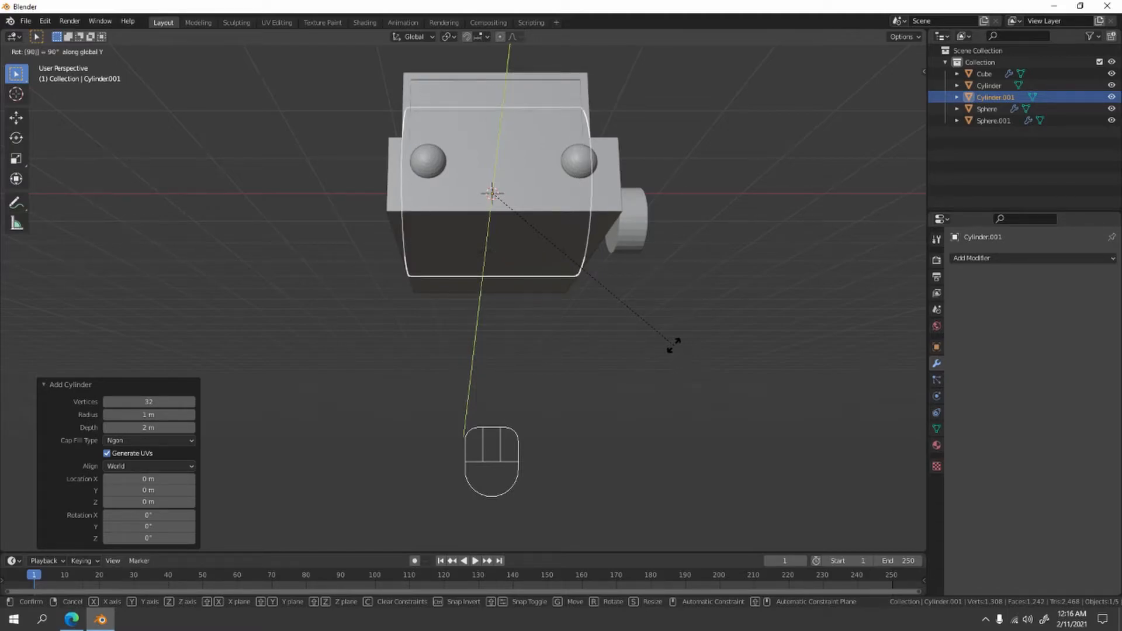
pyautogui.press('Return')
pyautogui.press('KP_1')
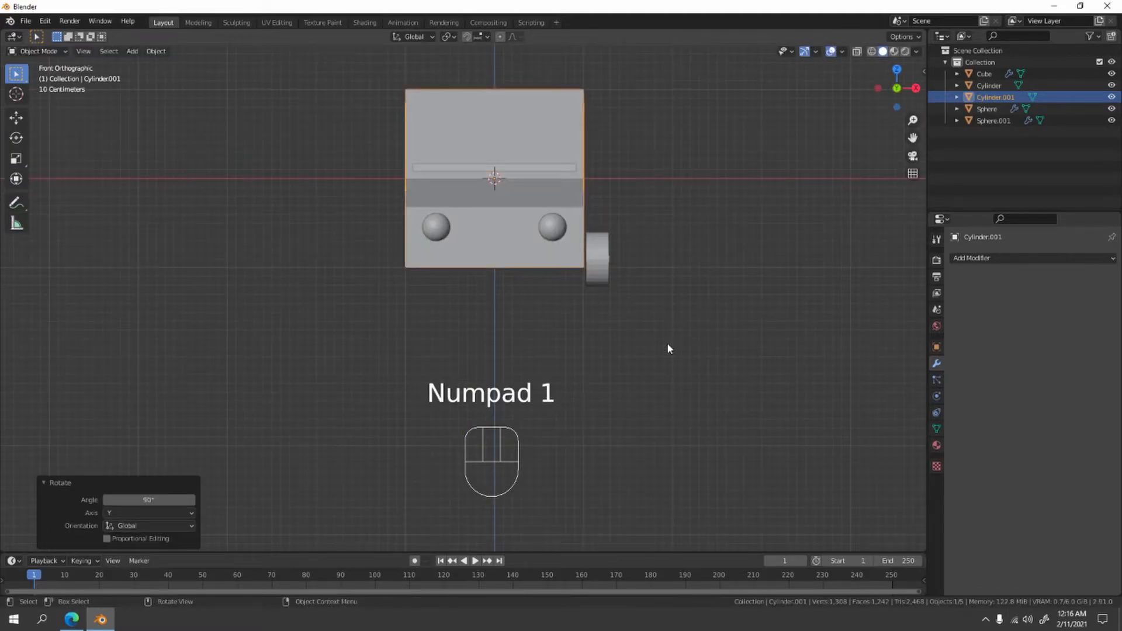
# - Enable X-ray, scale the second cylinder down to a small size, and lower it about 0.957 m along Z to the car body's bottom edge
pyautogui.scroll(1, 686, 300)
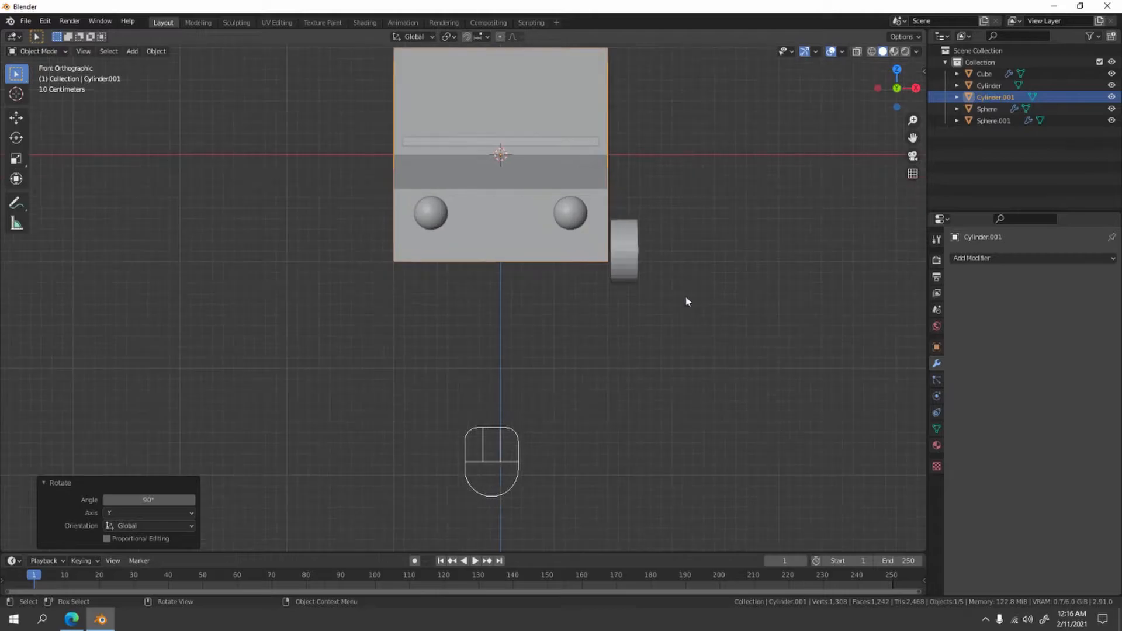
pyautogui.click(857, 53)
pyautogui.press('s')
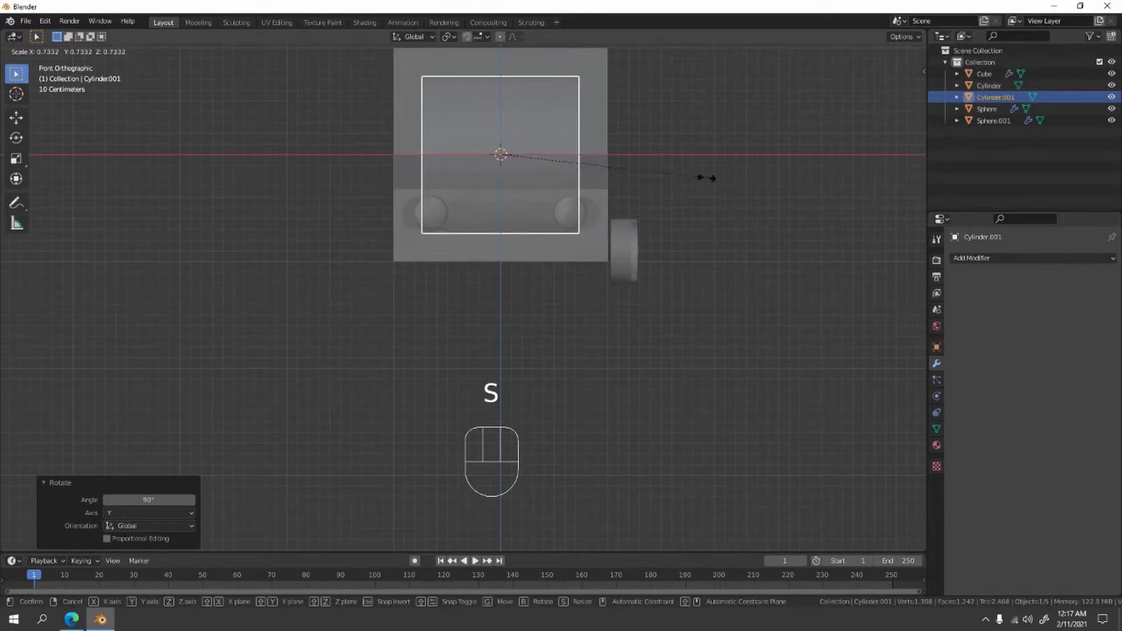
pyautogui.click(553, 144)
pyautogui.keyDown('shift'); pyautogui.moveTo(636, 184); pyautogui.dragTo(630, 202, button='middle'); pyautogui.keyUp('shift')
pyautogui.press('g')
pyautogui.press('z')
pyautogui.click(636, 310)
# - Shape the small cylinder into a thin axle by scaling it down and stretching it along X past both sides of the body
pyautogui.scroll(3, 630, 295)
pyautogui.press('s')
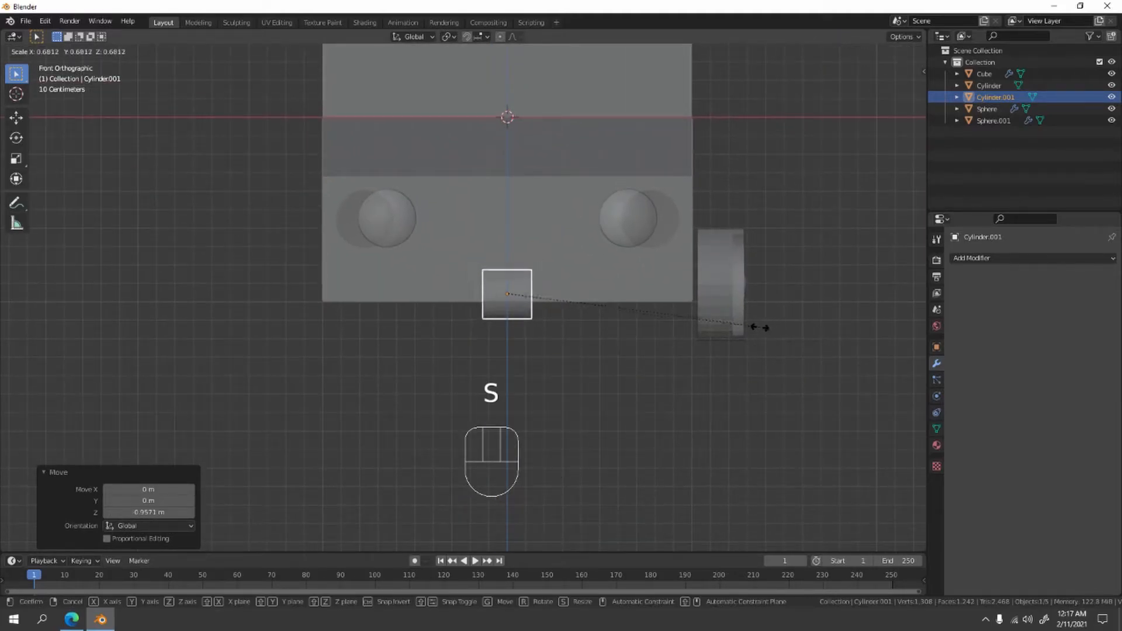
pyautogui.press('x')
pyautogui.click(145, 351)
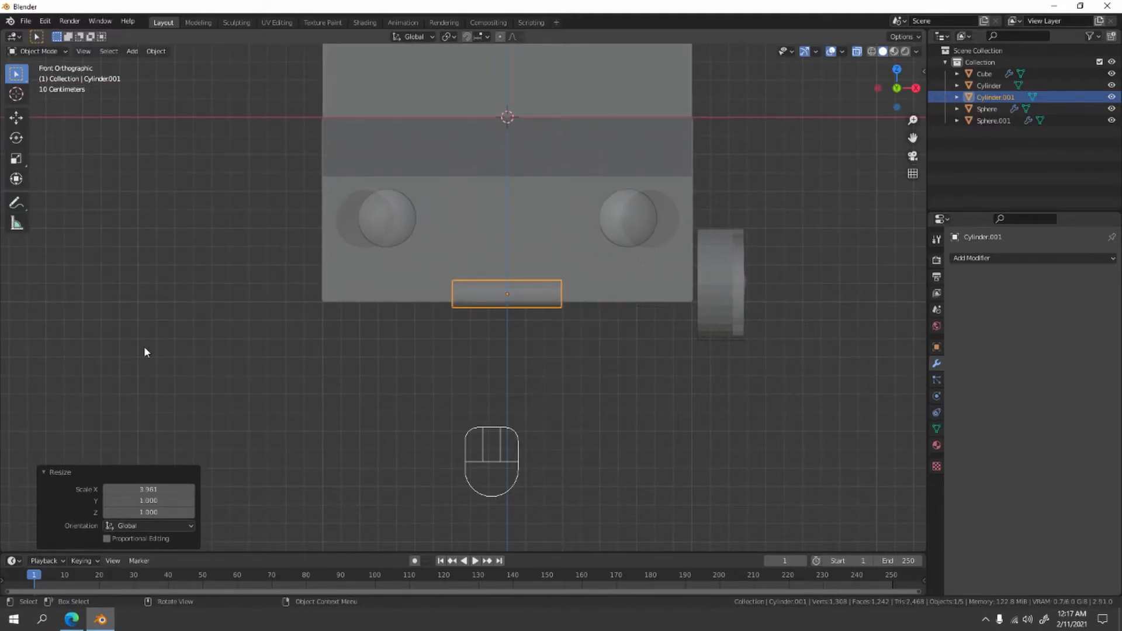
pyautogui.press('s')
pyautogui.click(670, 391)
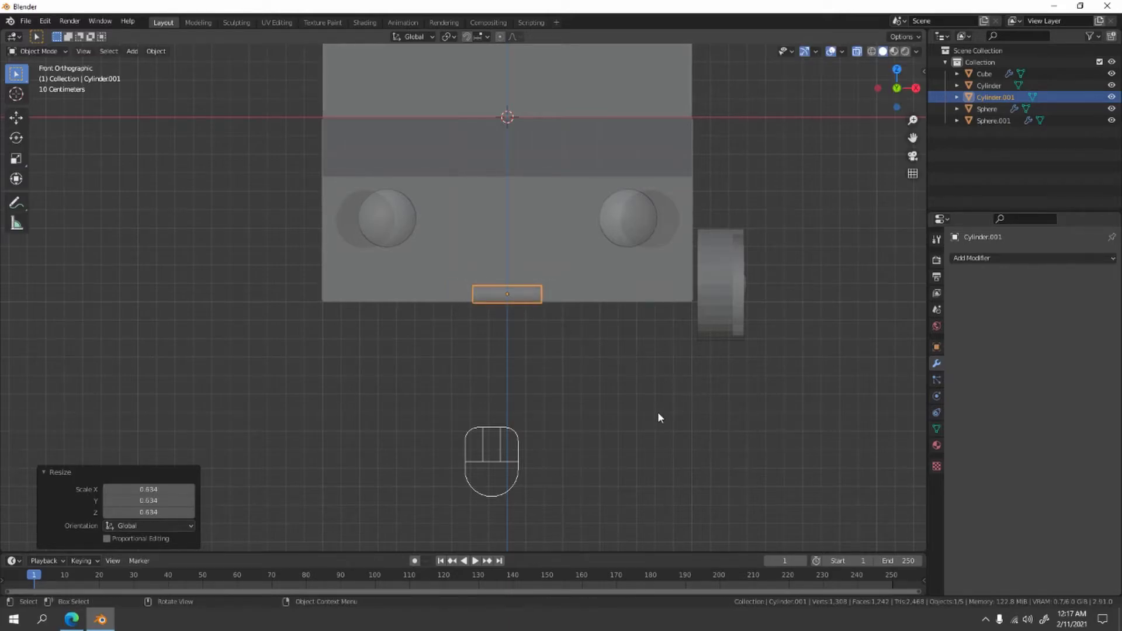
pyautogui.press('s')
pyautogui.press('x')
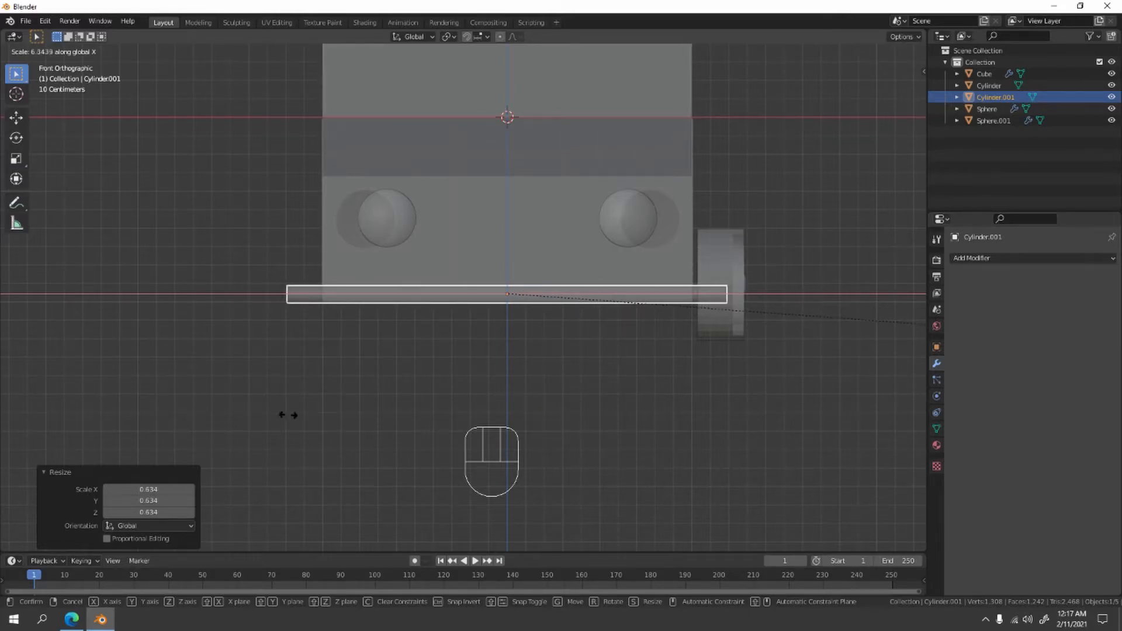
pyautogui.click(114, 413)
pyautogui.keyDown('shift'); pyautogui.moveTo(422, 390); pyautogui.dragTo(334, 367, button='middle'); pyautogui.keyUp('shift')
# - Lower the wheel along Z and fine-tune its height so its center lines up with the axle
pyautogui.scroll(3, 340, 367)
pyautogui.click(798, 228)
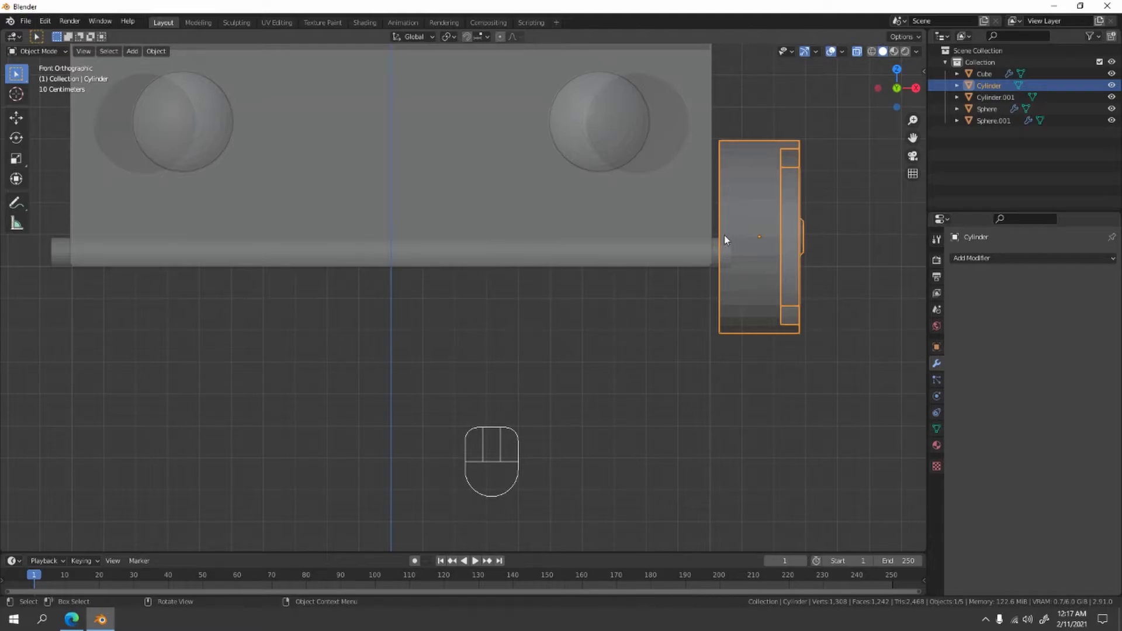
pyautogui.press('g')
pyautogui.press('z')
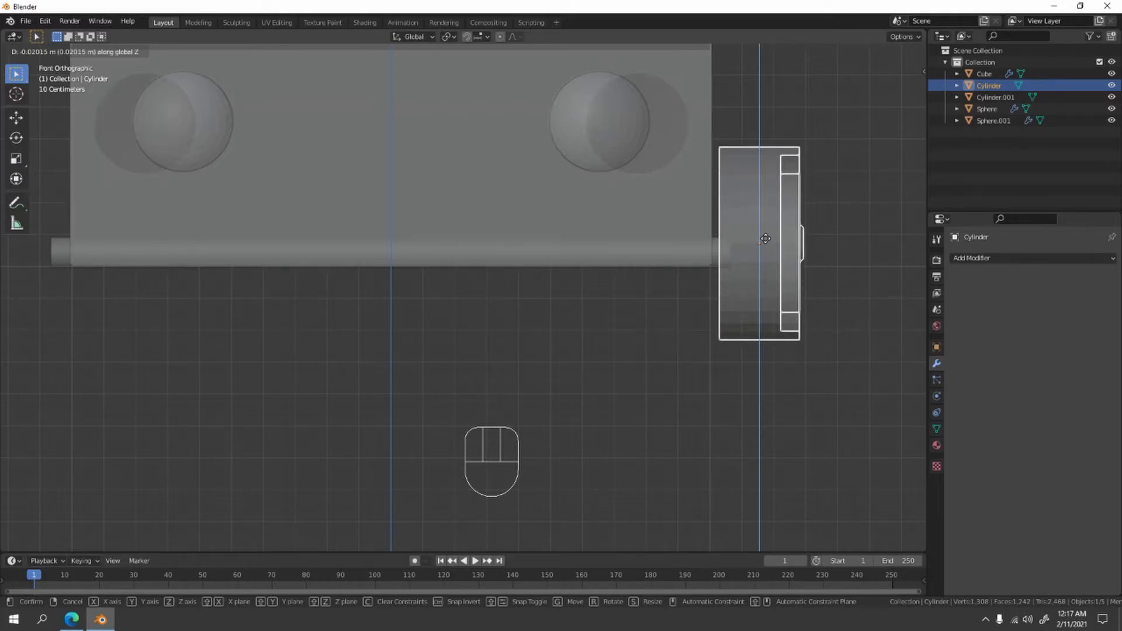
pyautogui.click(766, 250)
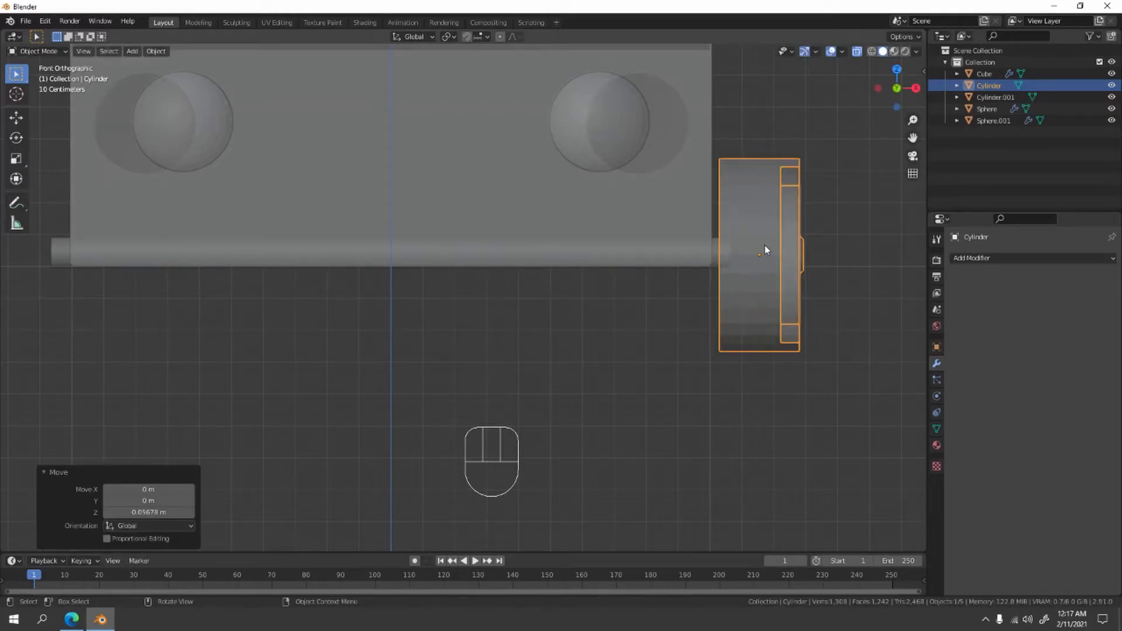
pyautogui.press('g')
pyautogui.press('z')
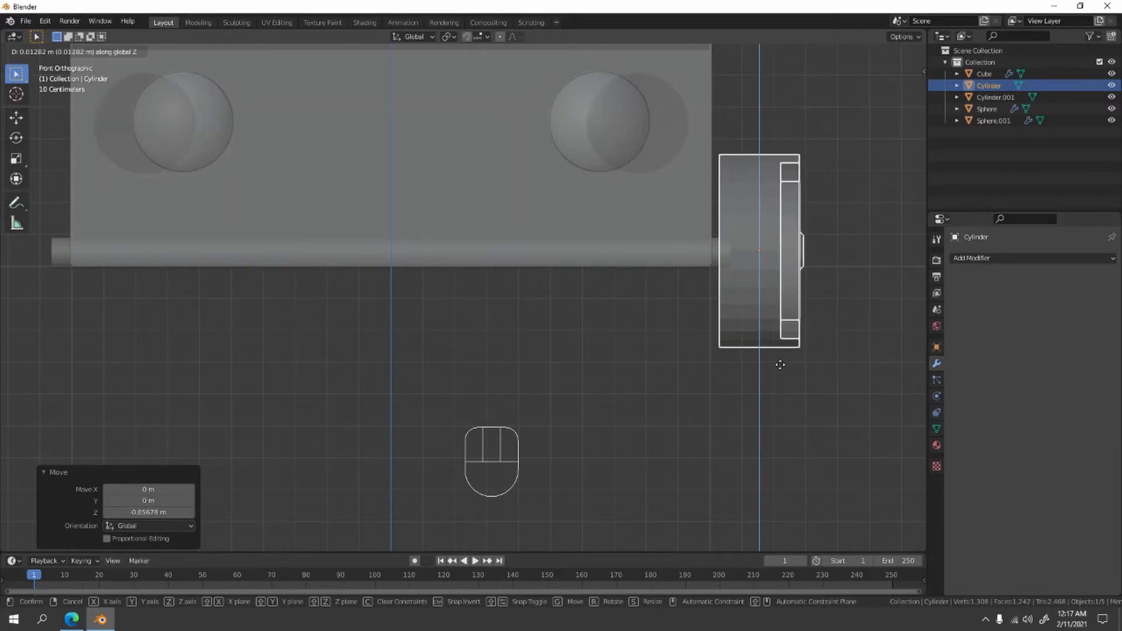
pyautogui.click(795, 426)
# - Move the axle about 1.599 m toward the front along Y to meet the front wheel, and turn off X-ray
pyautogui.scroll(-5, 796, 420)
pyautogui.moveTo(797, 419); pyautogui.dragTo(495, 356, button='middle')
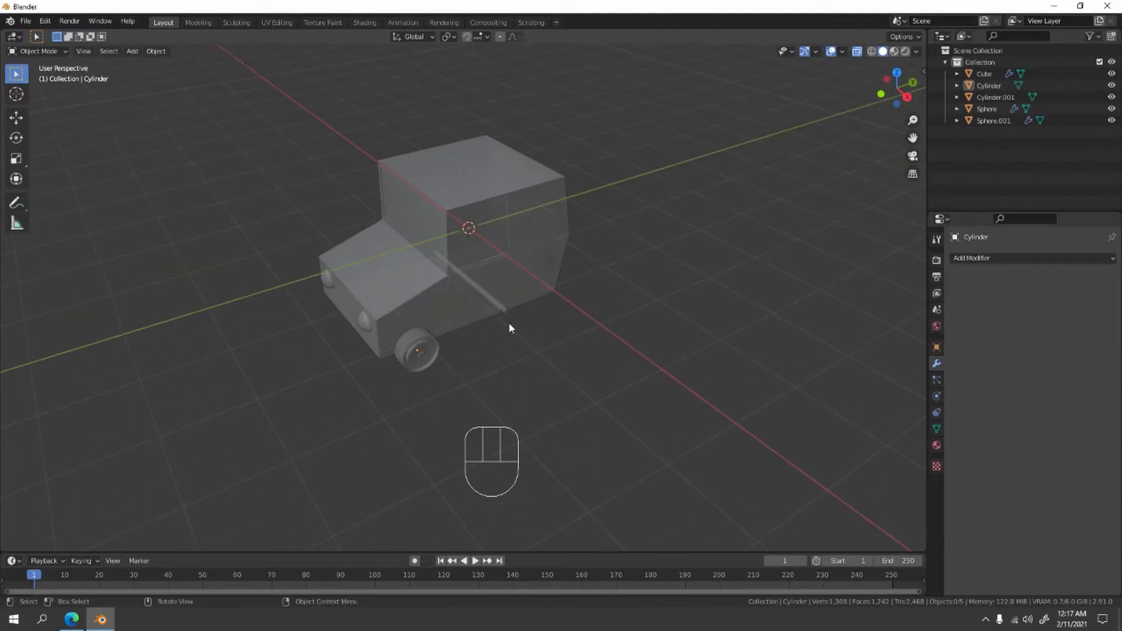
pyautogui.click(507, 308)
pyautogui.scroll(4, 513, 332)
pyautogui.press('g')
pyautogui.press('y')
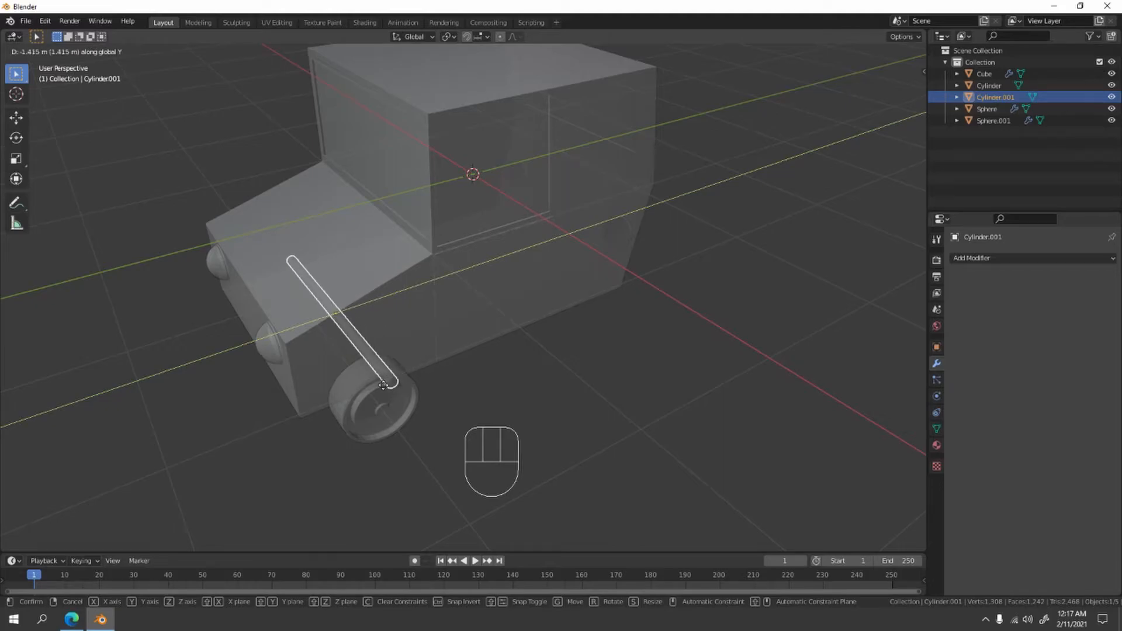
pyautogui.click(578, 225)
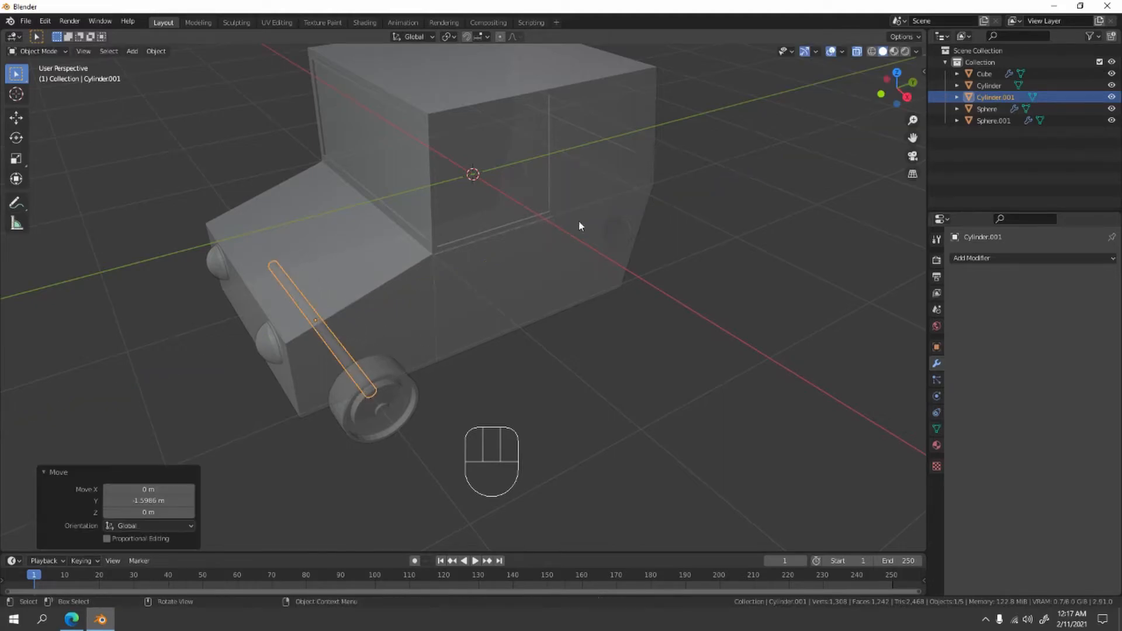
pyautogui.click(857, 51)
pyautogui.scroll(-3, 277, 457)
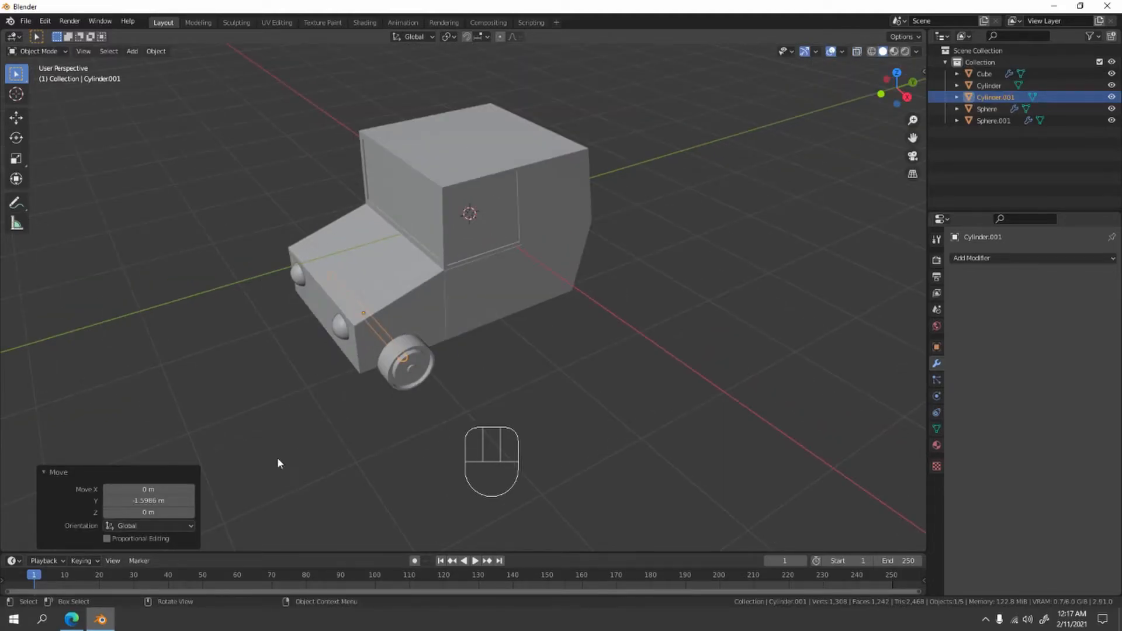
# - Add a Mirror modifier on the X axis to the front wheel, using Cube as the mirror object
pyautogui.moveTo(277, 457); pyautogui.dragTo(465, 289, button='middle')
pyautogui.click(556, 334)
pyautogui.click(479, 275)
pyautogui.click(1000, 258)
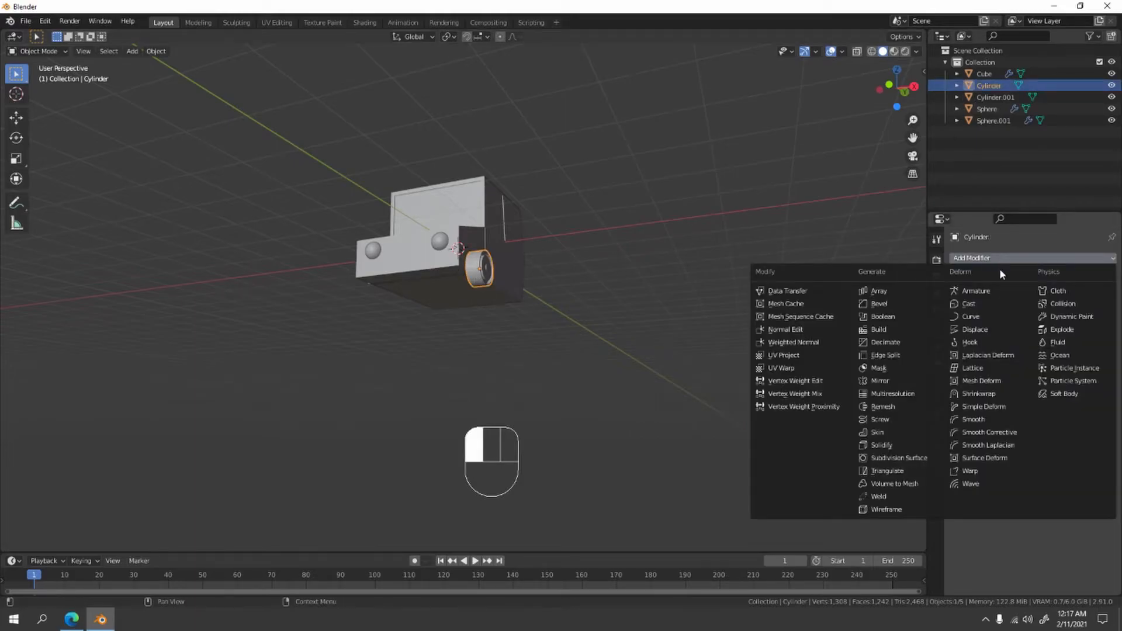
pyautogui.click(891, 382)
pyautogui.click(1099, 339)
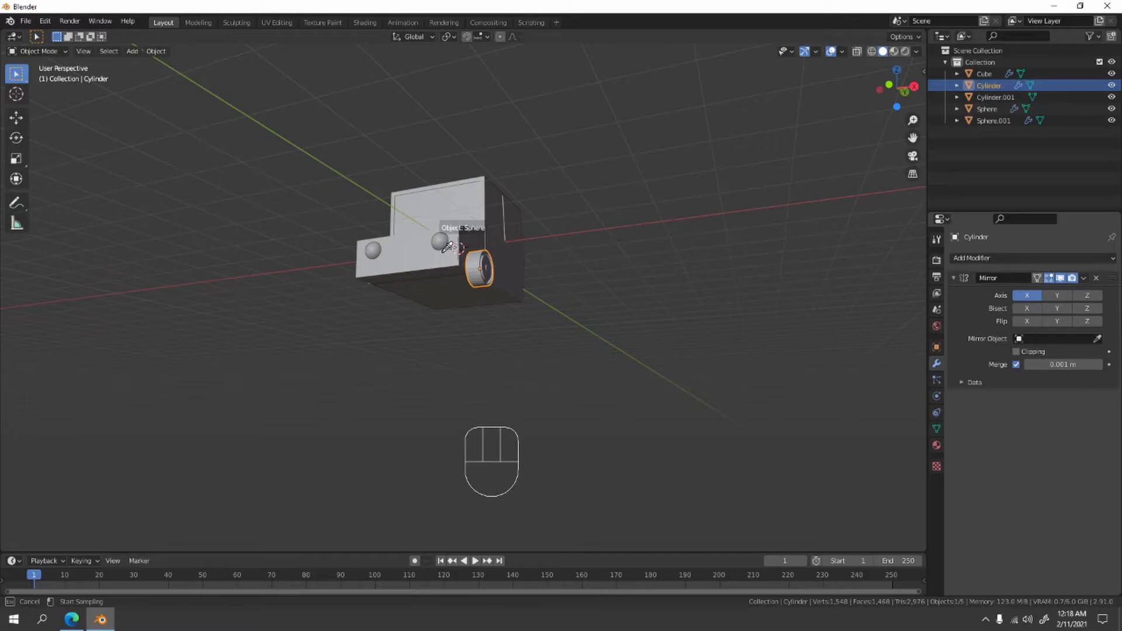
pyautogui.click(447, 246)
pyautogui.moveTo(483, 333); pyautogui.dragTo(515, 328, button='middle')
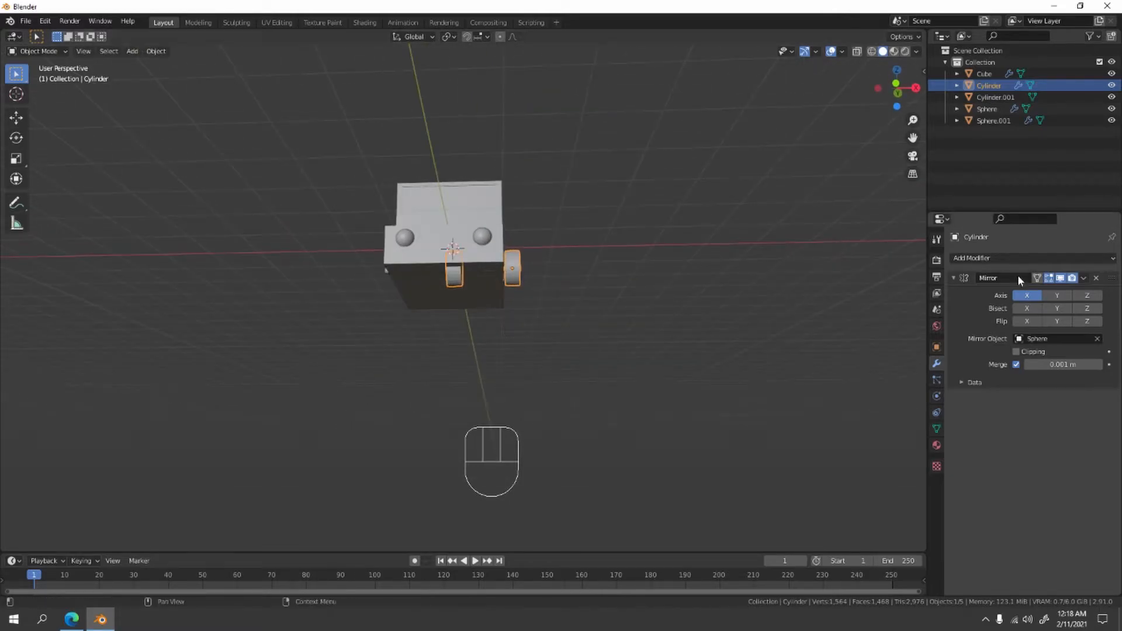
pyautogui.click(1097, 342)
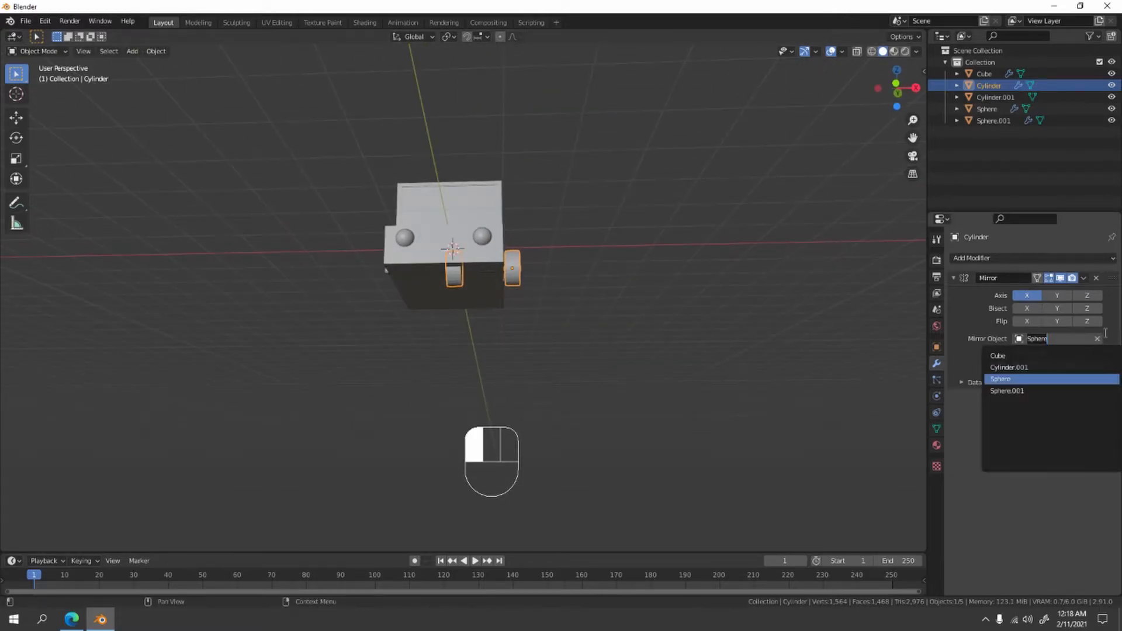
pyautogui.click(1000, 356)
# - Select the axle together with the front wheels and move them down slightly along Z
pyautogui.moveTo(587, 292); pyautogui.dragTo(529, 212, button='middle')
pyautogui.scroll(5, 514, 283)
pyautogui.click(322, 257)
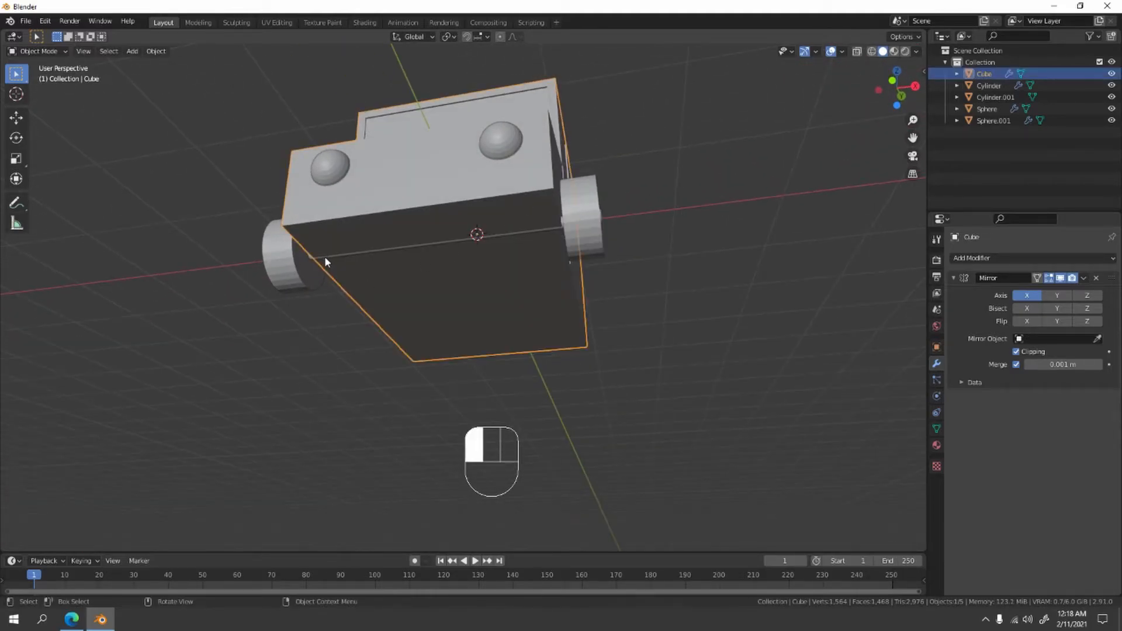
pyautogui.click(325, 256)
pyautogui.keyDown('shift'); pyautogui.click(587, 217); pyautogui.keyUp('shift')
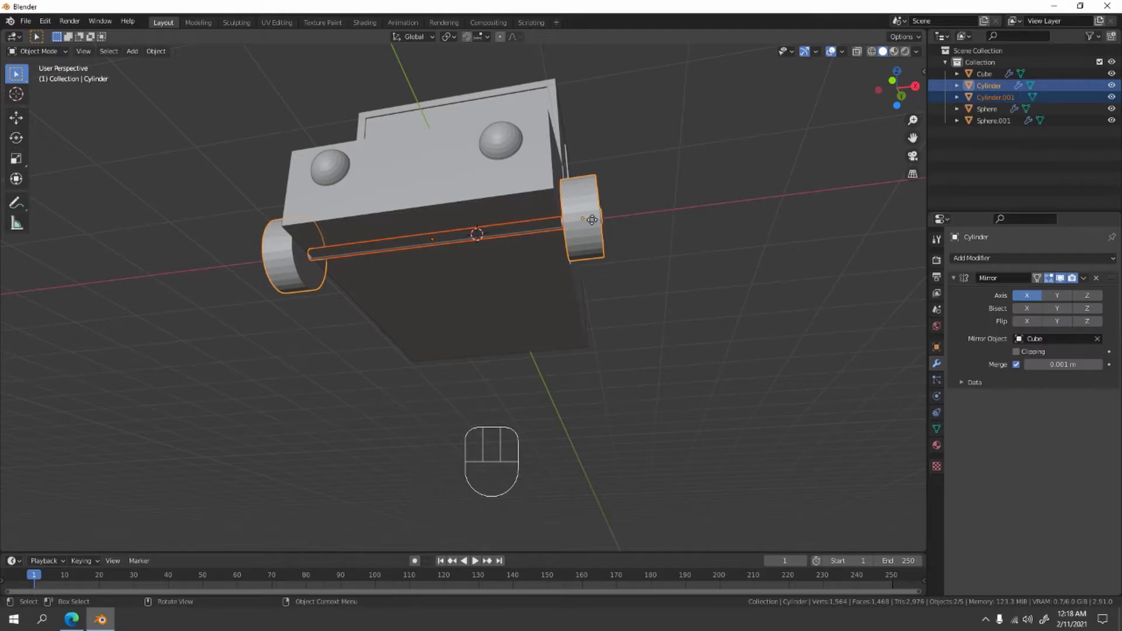
pyautogui.press('g')
pyautogui.press('z')
pyautogui.click(591, 224)
pyautogui.moveTo(591, 224); pyautogui.dragTo(534, 200, button='middle')
# - In front view, lower the axle and wheels further along Z so the axle sits just beneath the body, and deselect them
pyautogui.press('KP_1')
pyautogui.scroll(5, 587, 241)
pyautogui.press('g')
pyautogui.press('z')
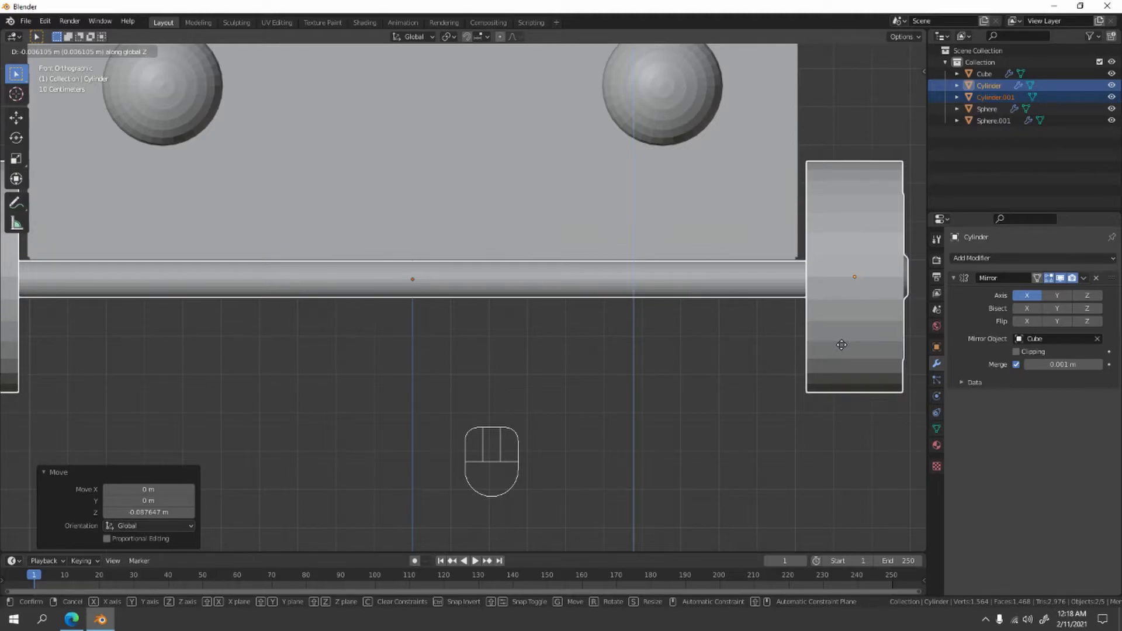
pyautogui.click(807, 362)
pyautogui.click(675, 404)
# - Duplicate the front axle and wheels and move the copy about 2.295 m along Y to the rear of the car
pyautogui.moveTo(675, 404); pyautogui.dragTo(555, 430, button='middle')
pyautogui.click(386, 278)
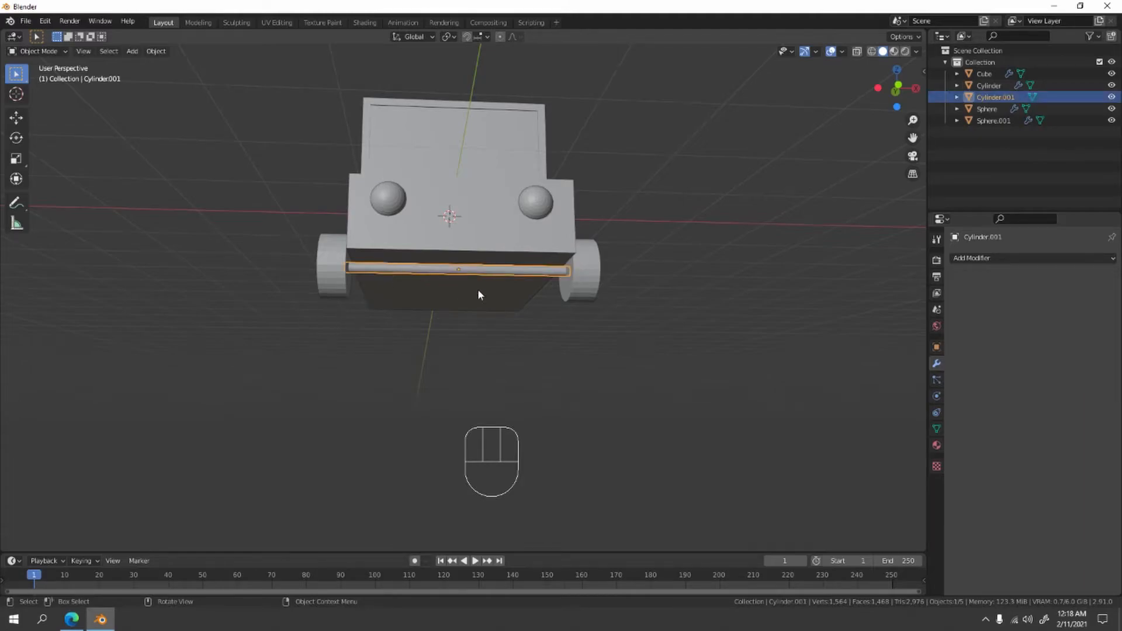
pyautogui.keyDown('shift'); pyautogui.click(589, 287); pyautogui.keyUp('shift')
pyautogui.moveTo(687, 268); pyautogui.dragTo(617, 306, button='middle')
pyautogui.moveTo(344, 350); pyautogui.dragTo(366, 266, button='middle')
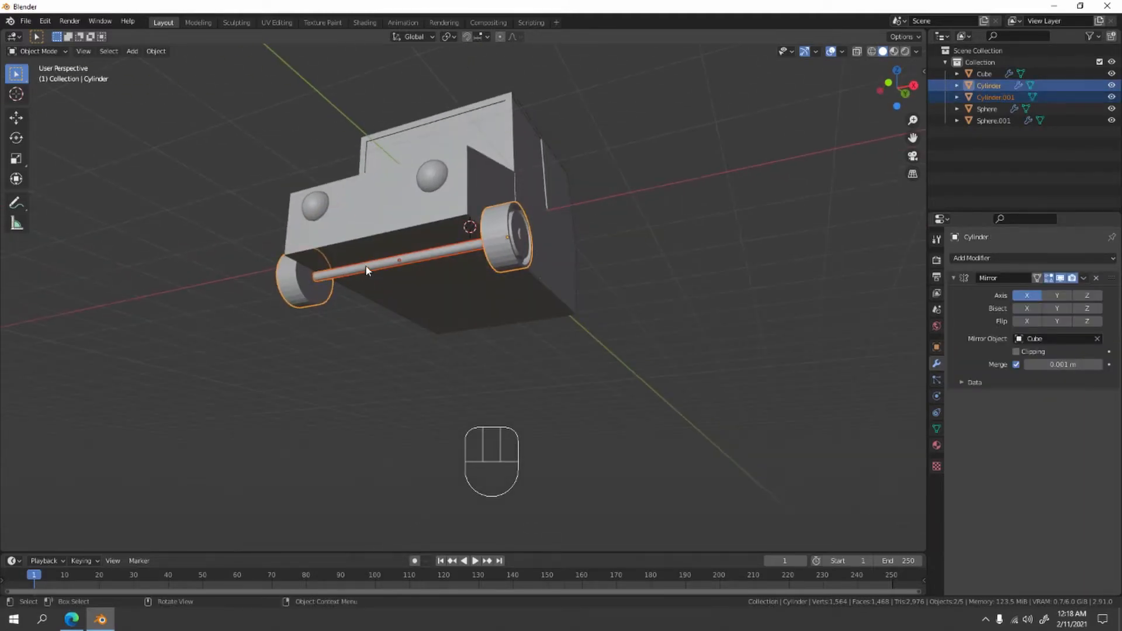
pyautogui.moveTo(492, 229); pyautogui.dragTo(523, 319, button='middle')
pyautogui.hotkey('shift', 'd')
pyautogui.press('y')
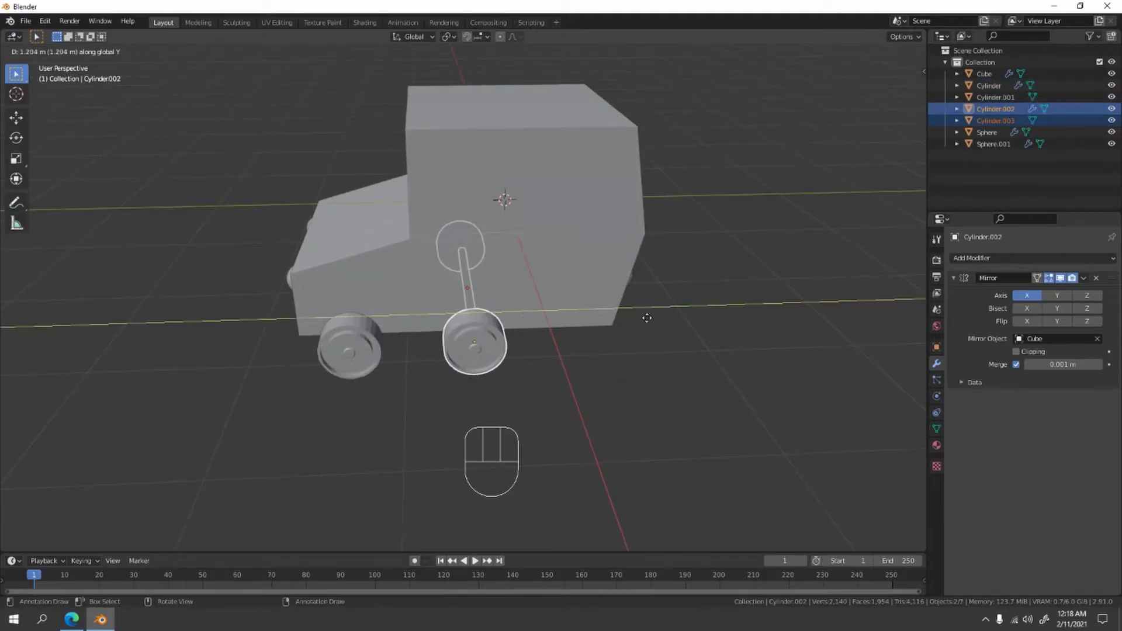
pyautogui.click(656, 356)
# - In right view, shift the rear axle and wheels slightly forward along Y so they sit under the body, and deselect them
pyautogui.moveTo(657, 357); pyautogui.dragTo(685, 322, button='middle')
pyautogui.press('KP_1')
pyautogui.press('KP_3')
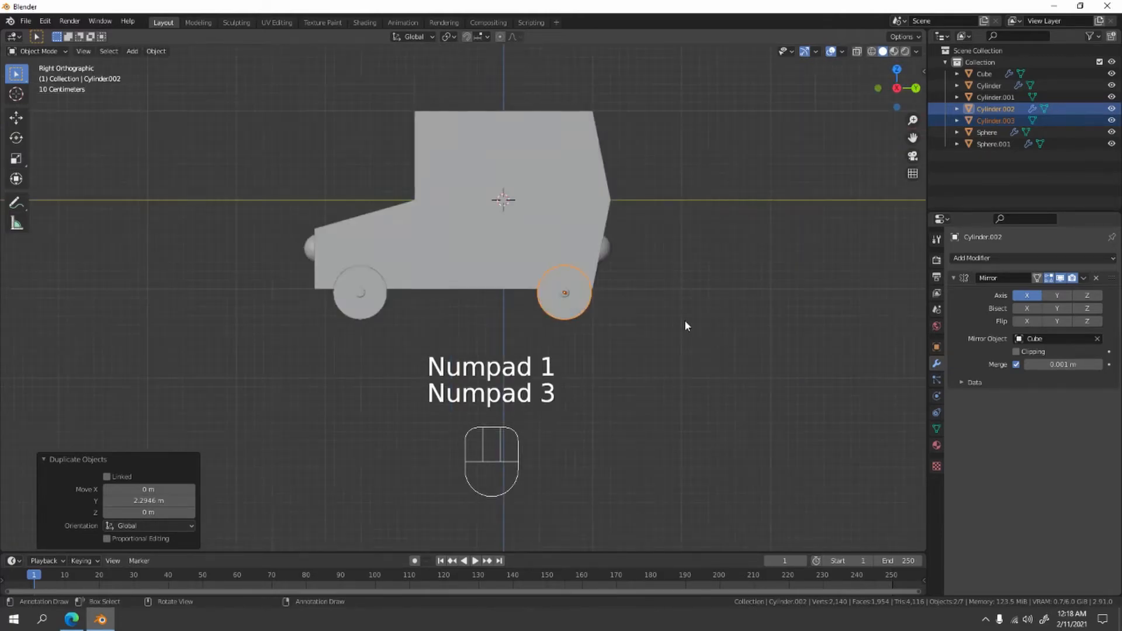
pyautogui.scroll(3, 686, 321)
pyautogui.keyDown('shift'); pyautogui.moveTo(767, 330); pyautogui.dragTo(753, 355, button='middle'); pyautogui.keyUp('shift')
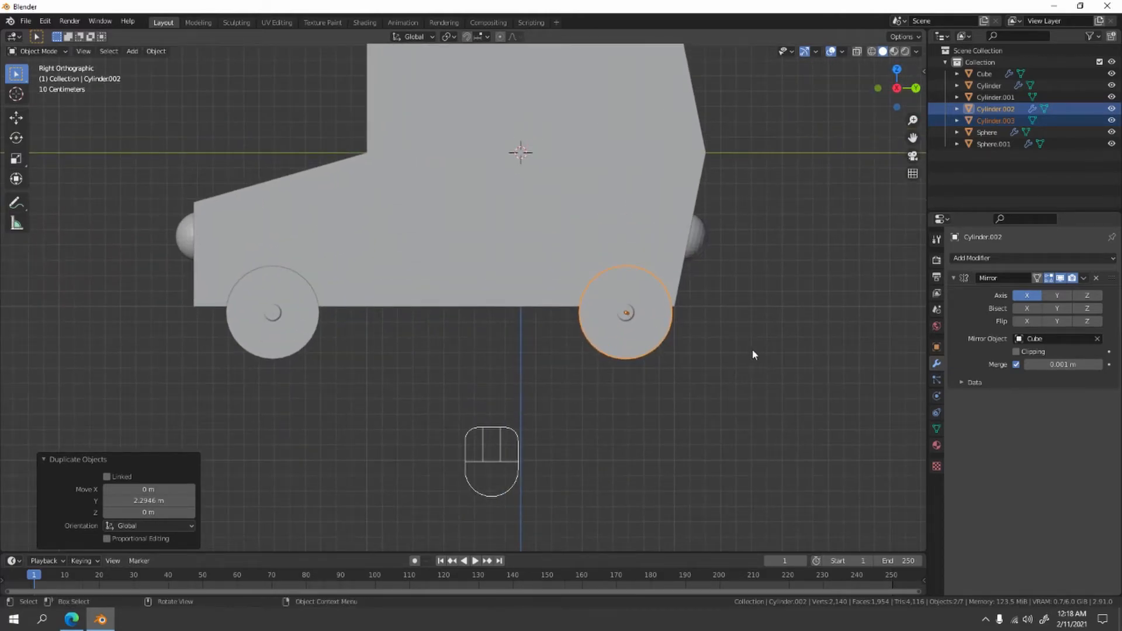
pyautogui.press('g')
pyautogui.press('y')
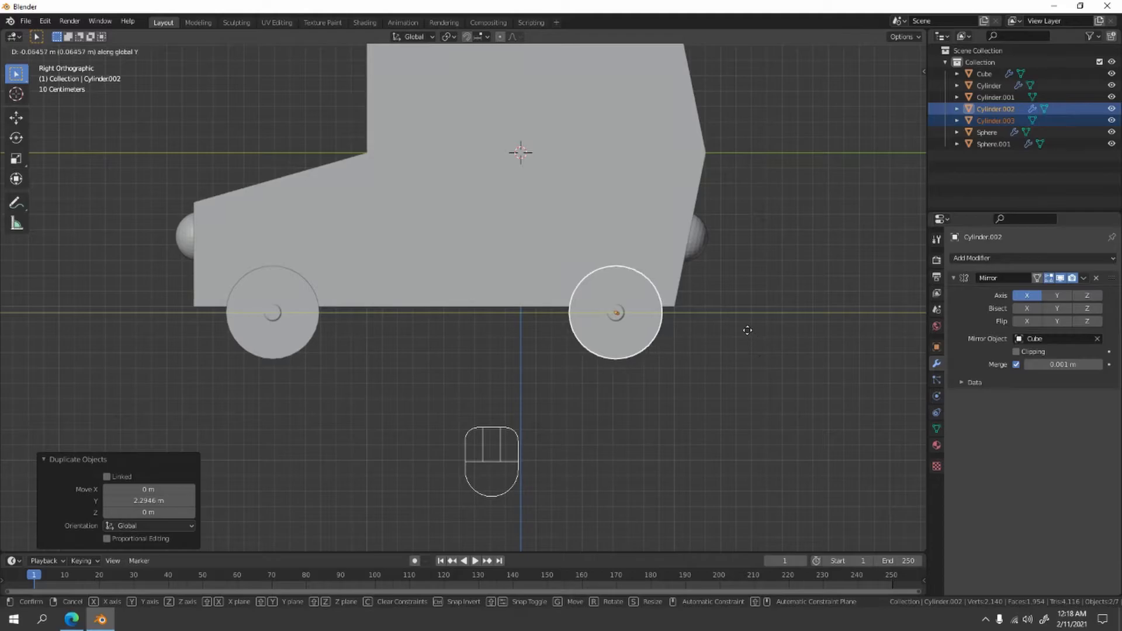
pyautogui.click(744, 326)
pyautogui.click(791, 260)
# - Duplicate the rear wheel and move the copy about 0.932 m along Y behind the car
pyautogui.moveTo(791, 260); pyautogui.dragTo(769, 300, button='middle')
pyautogui.moveTo(568, 322); pyautogui.dragTo(507, 358, button='middle')
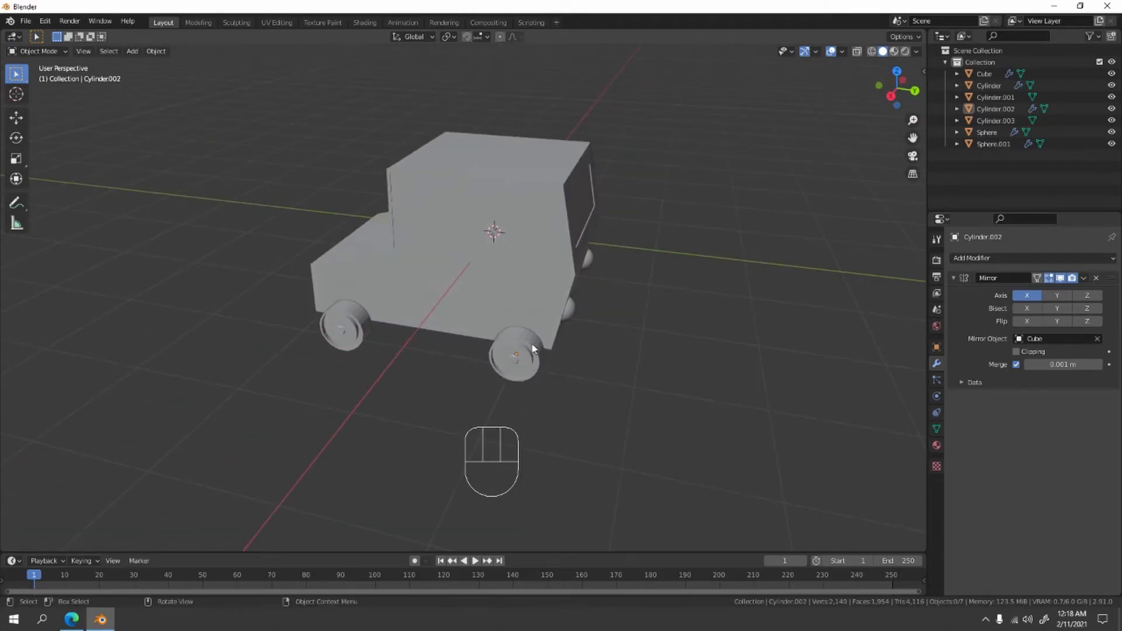
pyautogui.click(525, 352)
pyautogui.moveTo(659, 373); pyautogui.dragTo(566, 272, button='middle')
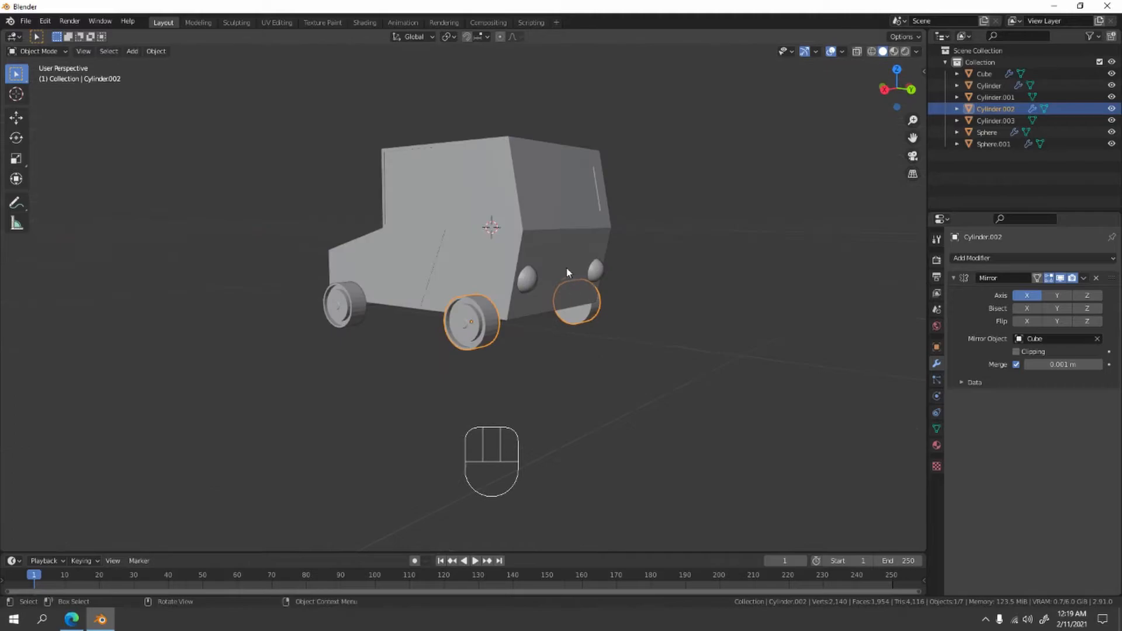
pyautogui.moveTo(588, 318); pyautogui.dragTo(619, 385, button='middle')
pyautogui.hotkey('shift', 'd')
pyautogui.press('y')
pyautogui.click(701, 393)
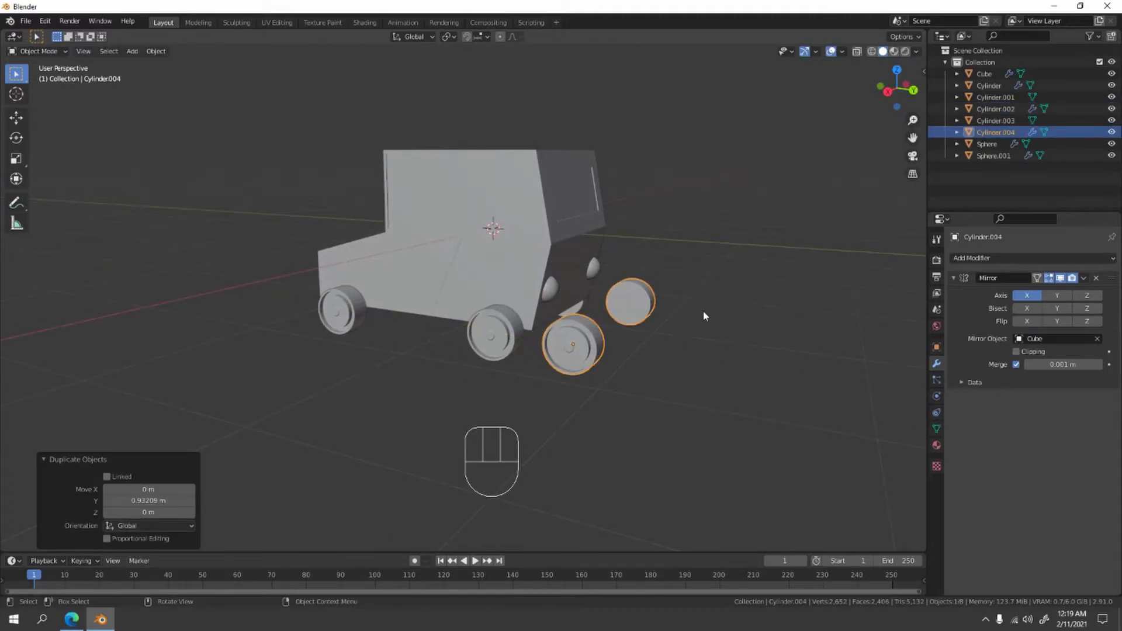
# - Remove the Mirror modifier from the duplicated wheel and rotate it 90° around the Z axis
pyautogui.click(1096, 280)
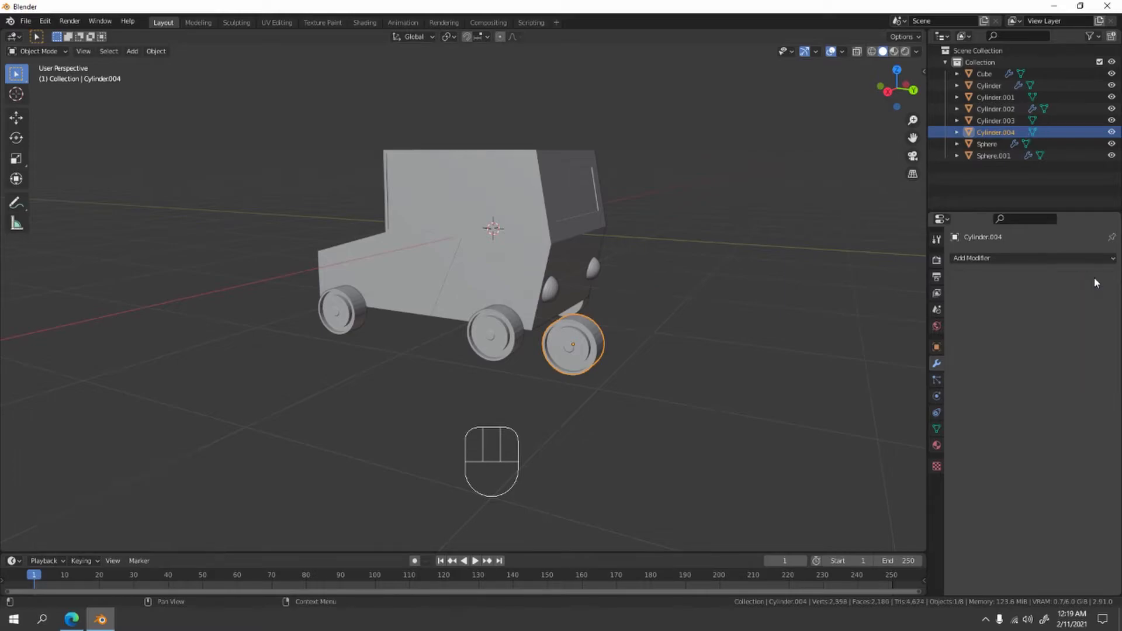
pyautogui.write('rz90')
pyautogui.press('Return')
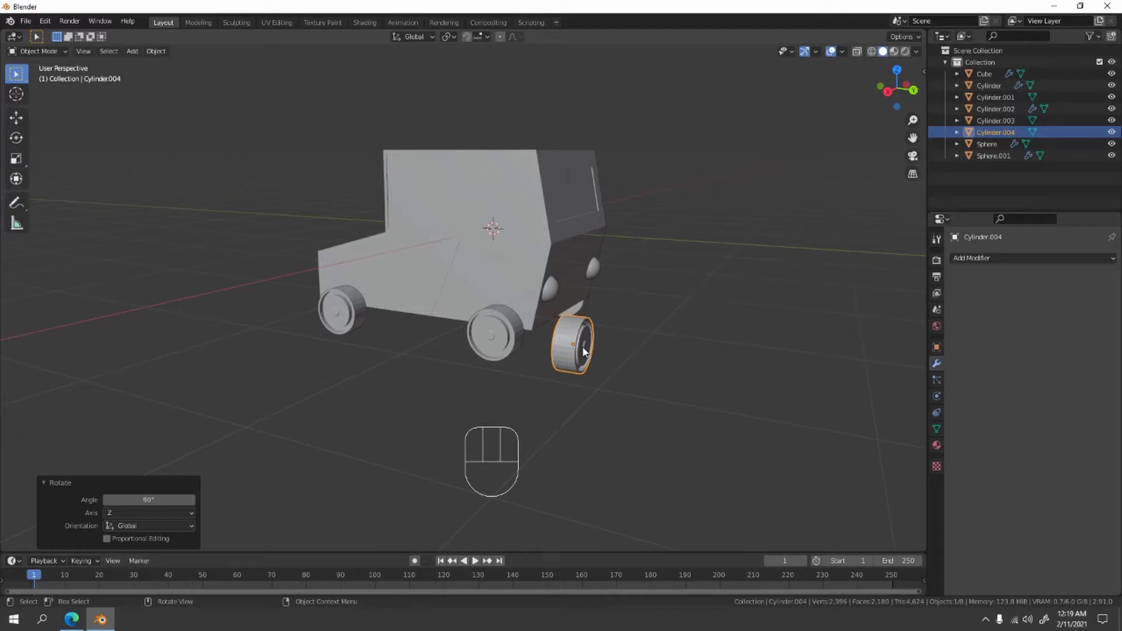
# - In right view, tilt the spare wheel about 7.28° and move it up and forward next to the car's rear face
pyautogui.press('KP_1')
pyautogui.press('KP_3')
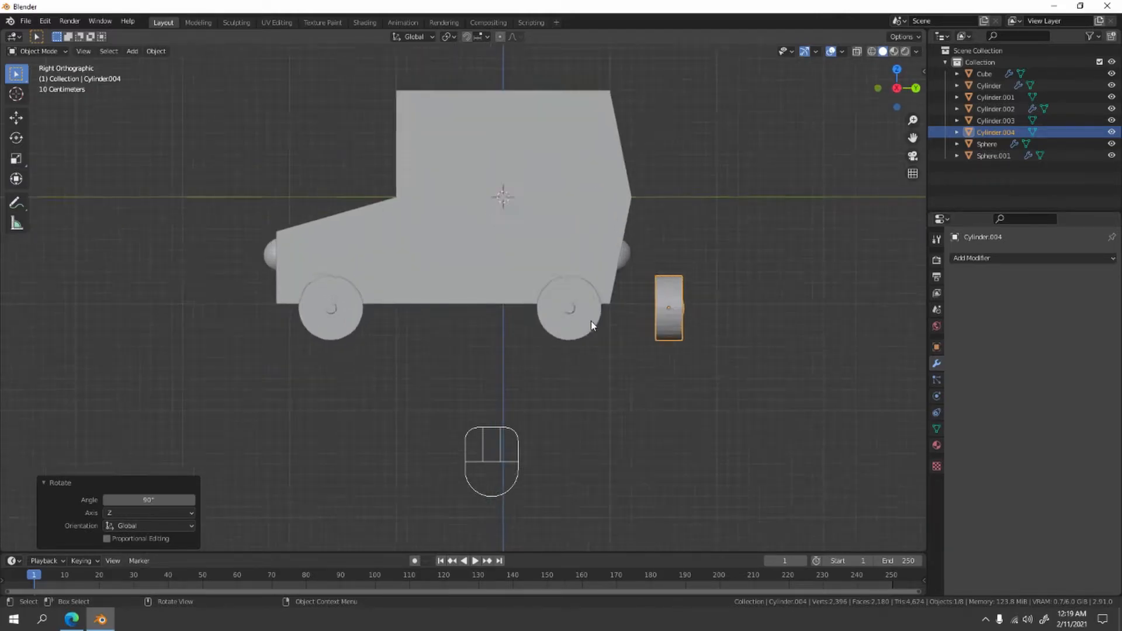
pyautogui.scroll(2, 591, 323)
pyautogui.keyDown('shift'); pyautogui.moveTo(591, 324); pyautogui.dragTo(539, 313, button='middle'); pyautogui.keyUp('shift')
pyautogui.press('r')
pyautogui.click(783, 365)
pyautogui.press('g')
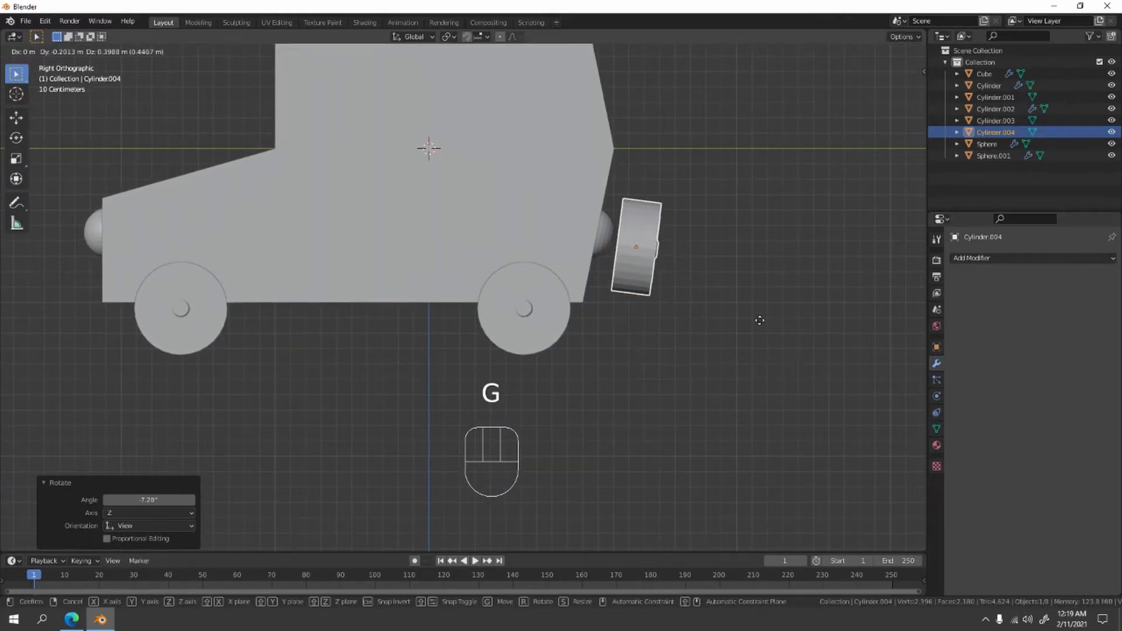
pyautogui.click(743, 257)
# - Tilt the spare wheel about another 5.4° and move it about 0.046 m along Y toward the car's rear face
pyautogui.scroll(6, 741, 250)
pyautogui.keyDown('shift'); pyautogui.moveTo(797, 161); pyautogui.dragTo(358, 330, button='middle'); pyautogui.keyUp('shift')
pyautogui.scroll(-4, 620, 301)
pyautogui.press('r')
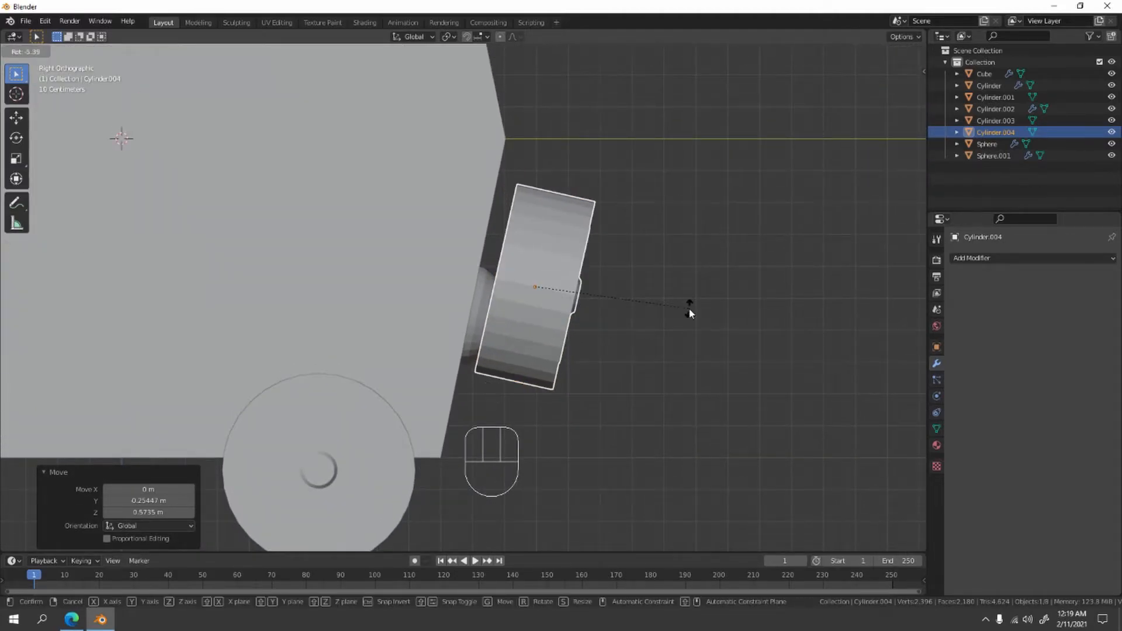
pyautogui.click(672, 310)
pyautogui.keyDown('shift'); pyautogui.moveTo(657, 310); pyautogui.dragTo(651, 318, button='middle'); pyautogui.keyUp('shift')
pyautogui.press('g')
pyautogui.press('y')
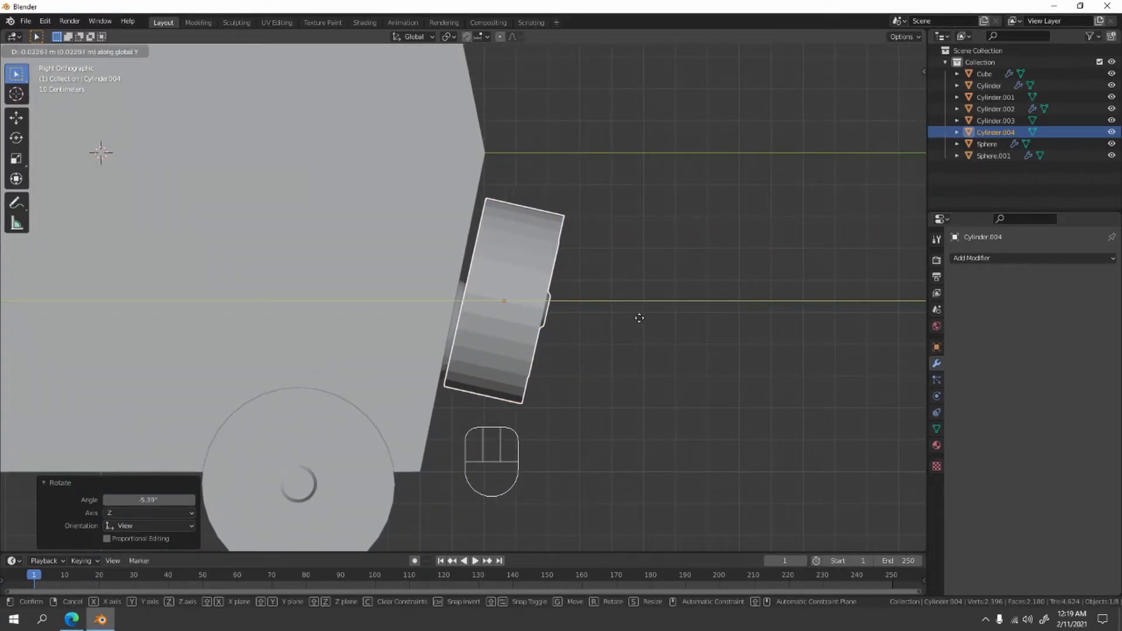
pyautogui.click(637, 313)
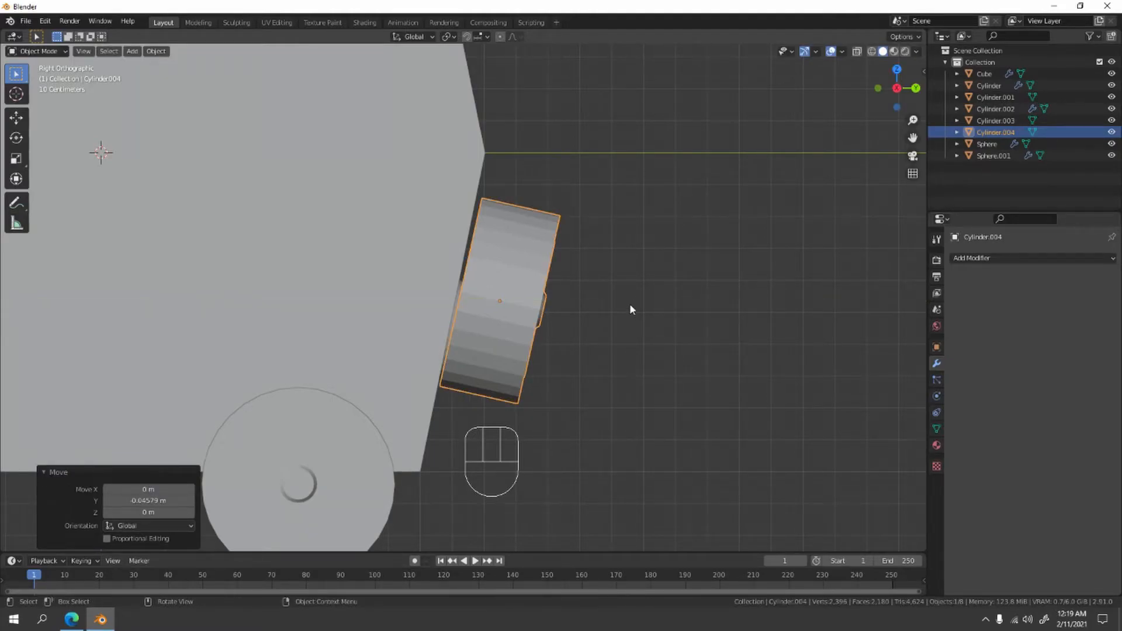
# - Rotate the spare wheel back about 1.03° and shift it about 0.021 m along Y against the sloped rear face
pyautogui.press('r')
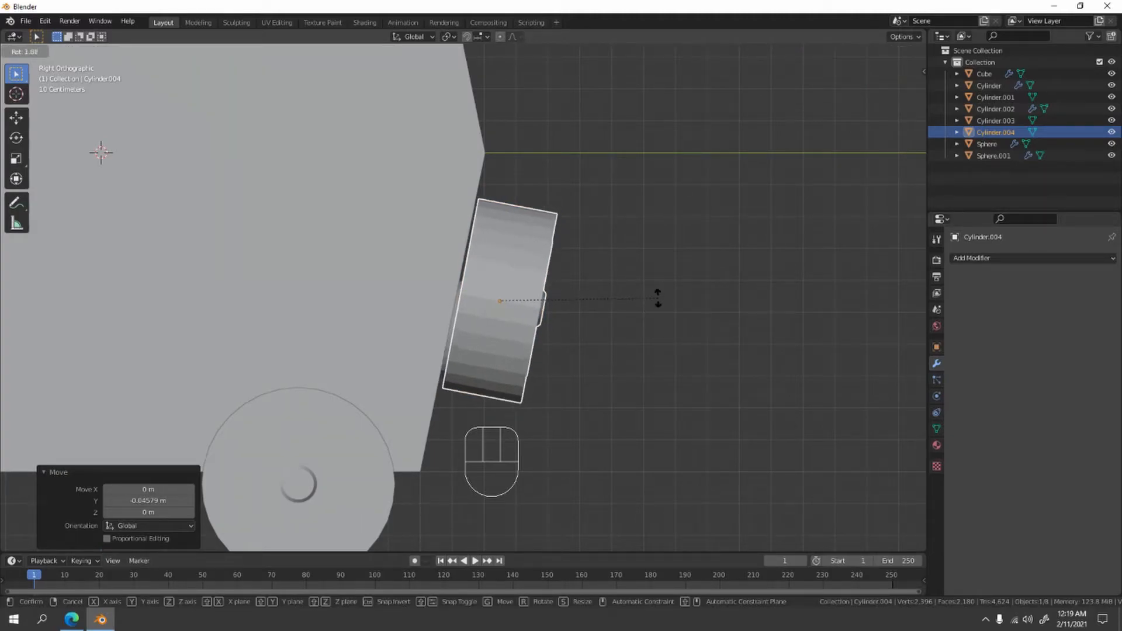
pyautogui.click(653, 304)
pyautogui.scroll(1, 659, 304)
pyautogui.press('g')
pyautogui.press('y')
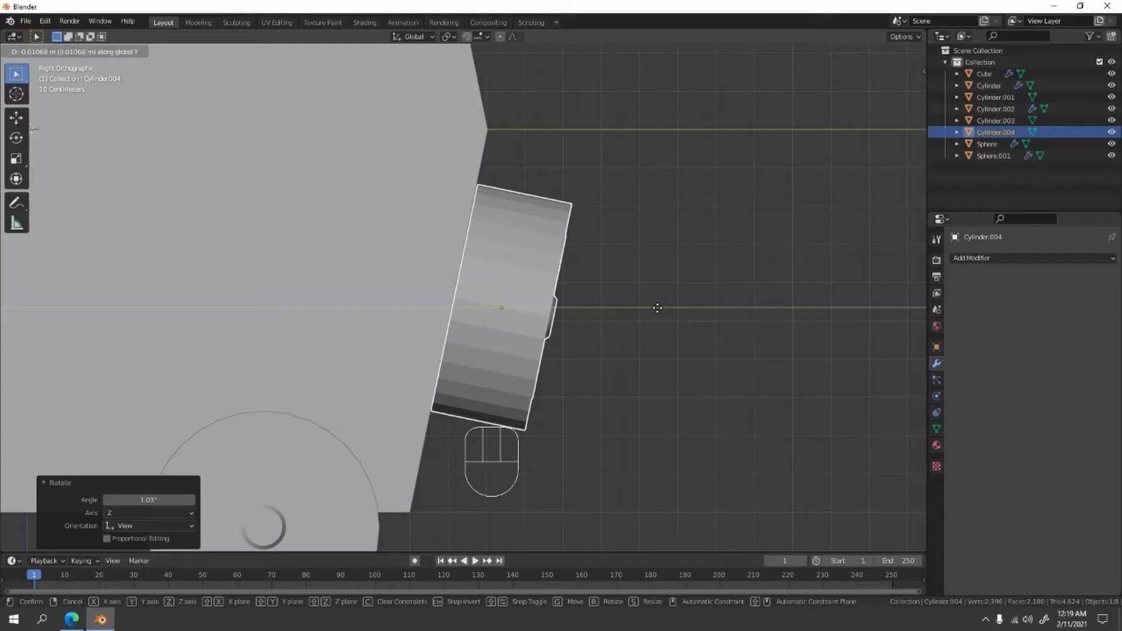
pyautogui.click(653, 307)
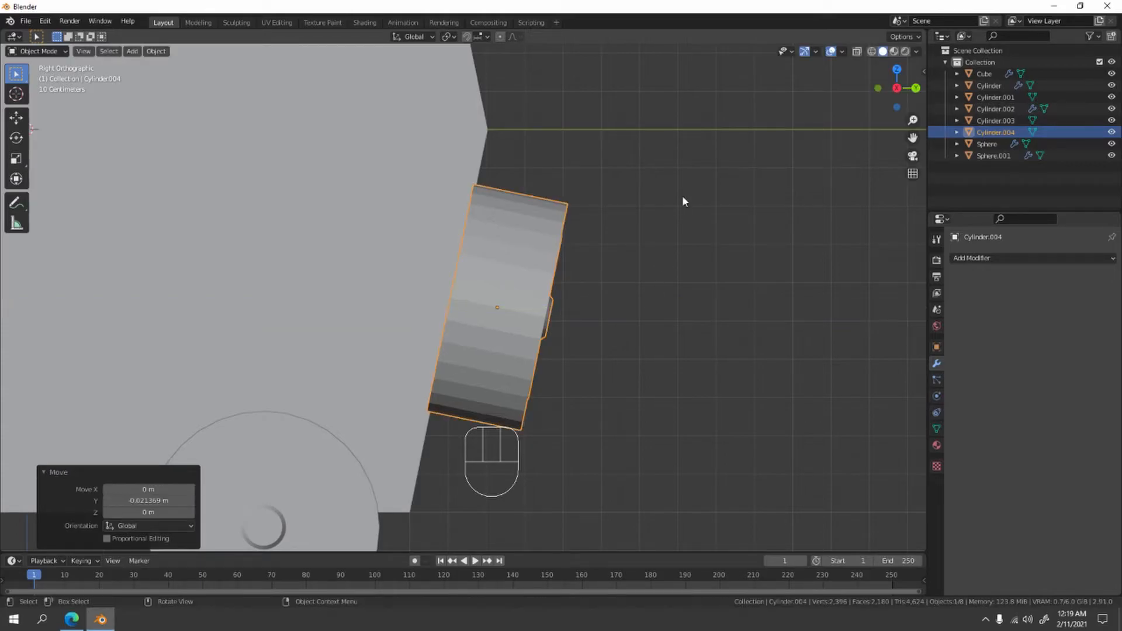
# - Move the spare wheel along X to the middle of the car's rear, between the two rear lights
pyautogui.press('KP_1')
pyautogui.press('KP_3')
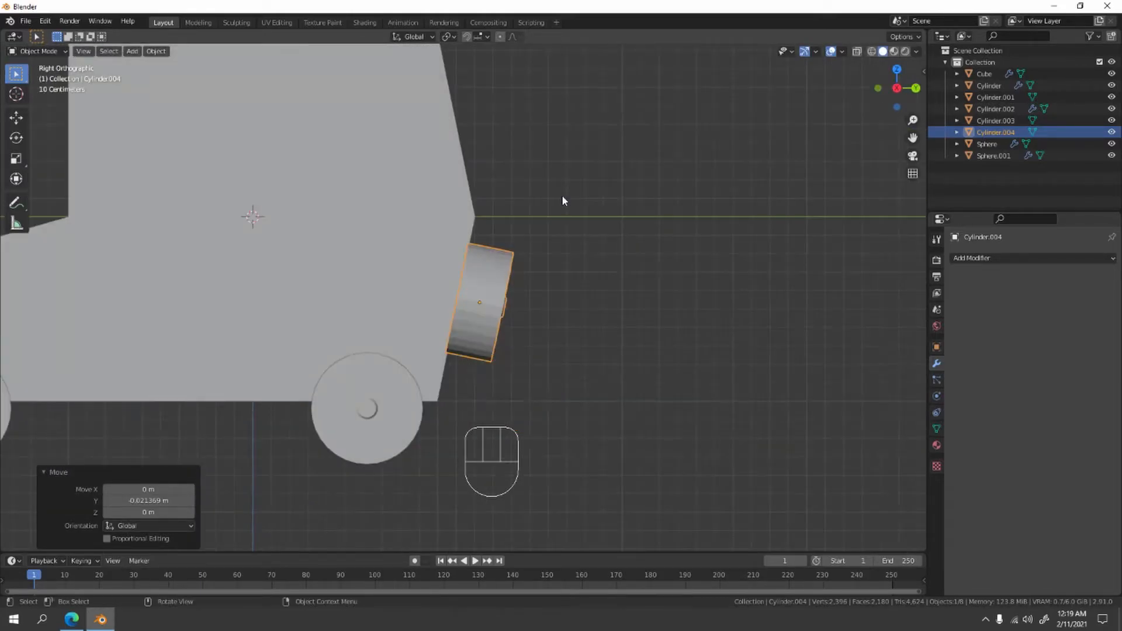
pyautogui.press('KP_1')
pyautogui.moveTo(727, 173); pyautogui.dragTo(456, 187, button='middle')
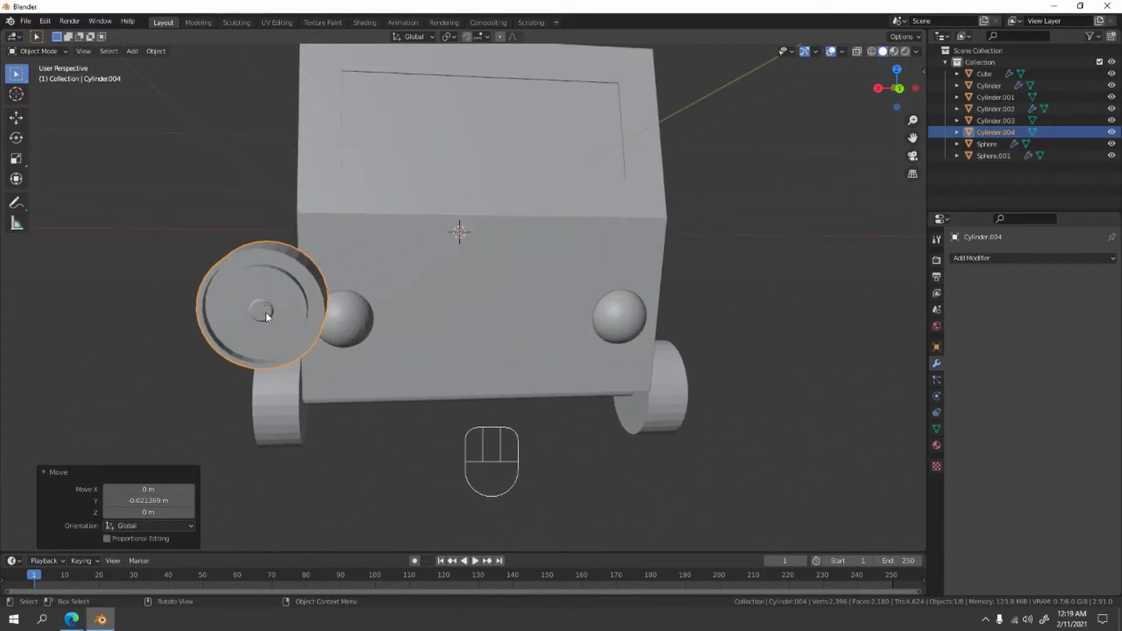
pyautogui.click(303, 281)
pyautogui.click(299, 272)
pyautogui.press('g')
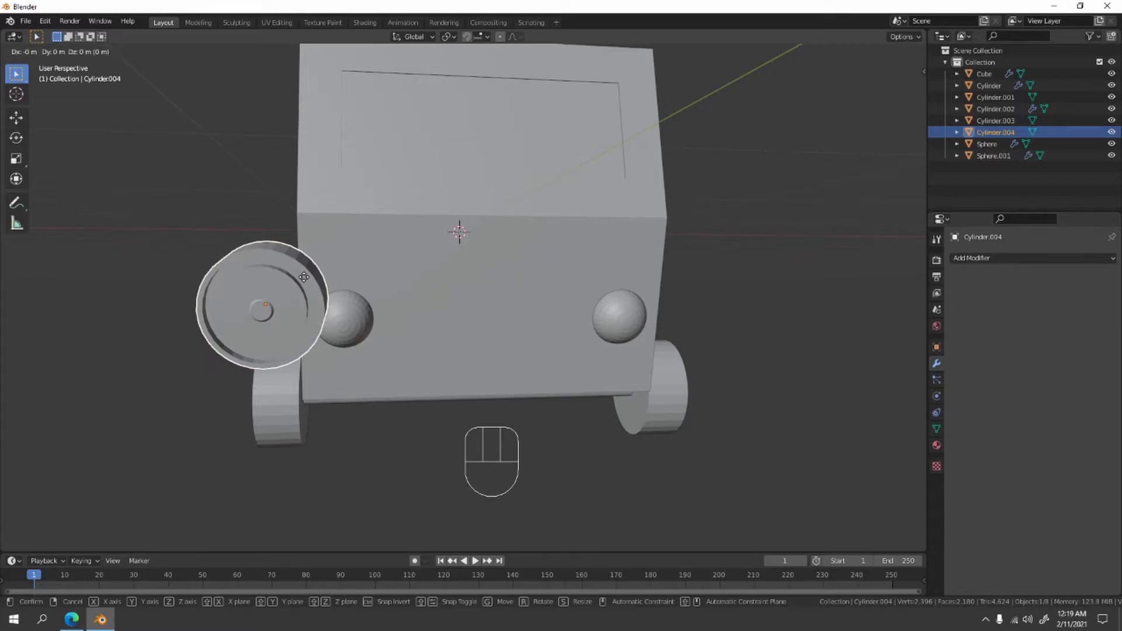
pyautogui.press('x')
pyautogui.click(528, 284)
pyautogui.moveTo(527, 284); pyautogui.dragTo(707, 296, button='middle')
pyautogui.click(628, 345)
# - Select the car body and switch it to Edit Mode
pyautogui.press('Tab')
pyautogui.press('Tab')
pyautogui.keyDown('shift'); pyautogui.moveTo(587, 320); pyautogui.dragTo(631, 328, button='middle'); pyautogui.keyUp('shift')
pyautogui.moveTo(631, 328); pyautogui.dragTo(618, 257, button='middle')
pyautogui.scroll(2, 432, 305)
pyautogui.press('Tab')
pyautogui.press('Tab')
pyautogui.click(632, 293)
pyautogui.scroll(-3, 633, 294)
pyautogui.press('Tab')
pyautogui.scroll(2, 665, 310)
pyautogui.scroll(-1, 562, 283)
pyautogui.moveTo(618, 257); pyautogui.dragTo(670, 297, button='middle')
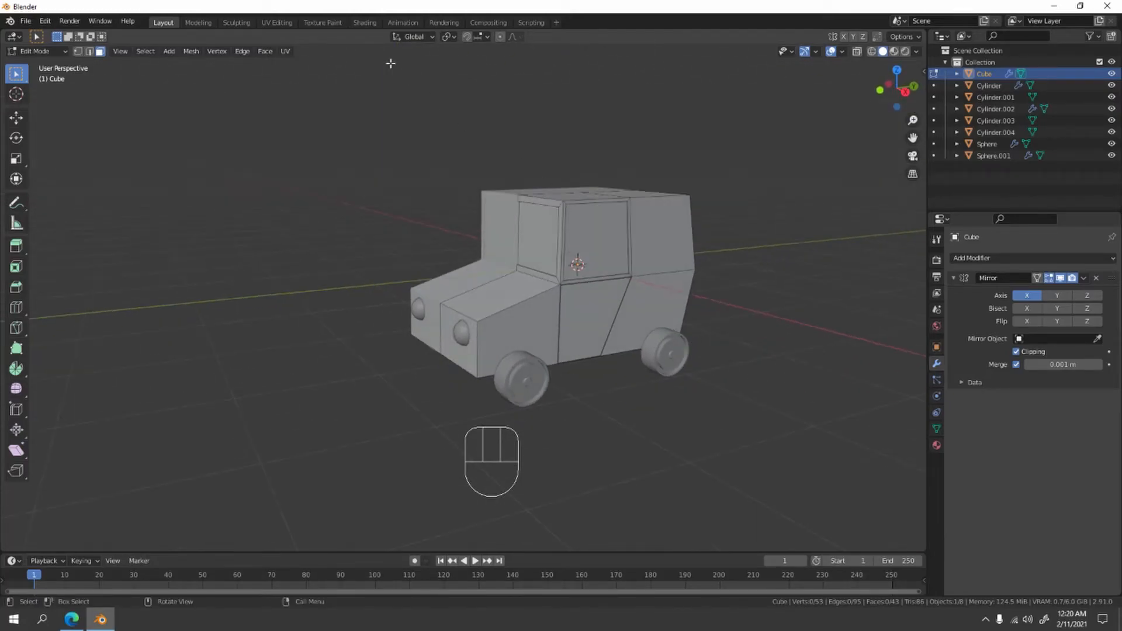
# - Switch to the Shading workspace and set the Base Color of the car body's material to blue
pyautogui.click(353, 23)
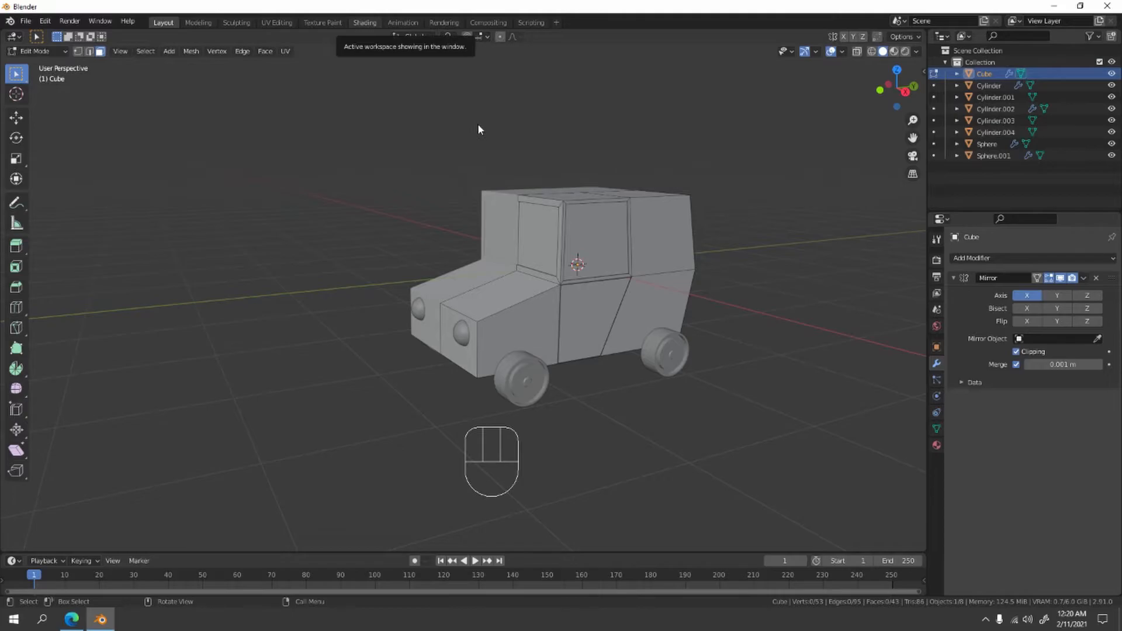
pyautogui.moveTo(517, 239); pyautogui.dragTo(487, 171, button='middle')
pyautogui.scroll(3, 496, 192)
pyautogui.moveTo(486, 170); pyautogui.dragTo(506, 204, button='middle')
pyautogui.keyDown('shift'); pyautogui.moveTo(506, 205); pyautogui.dragTo(506, 114, button='middle'); pyautogui.keyUp('shift')
pyautogui.scroll(3, 570, 182)
pyautogui.keyDown('shift'); pyautogui.moveTo(572, 189); pyautogui.dragTo(600, 204, button='middle'); pyautogui.keyUp('shift')
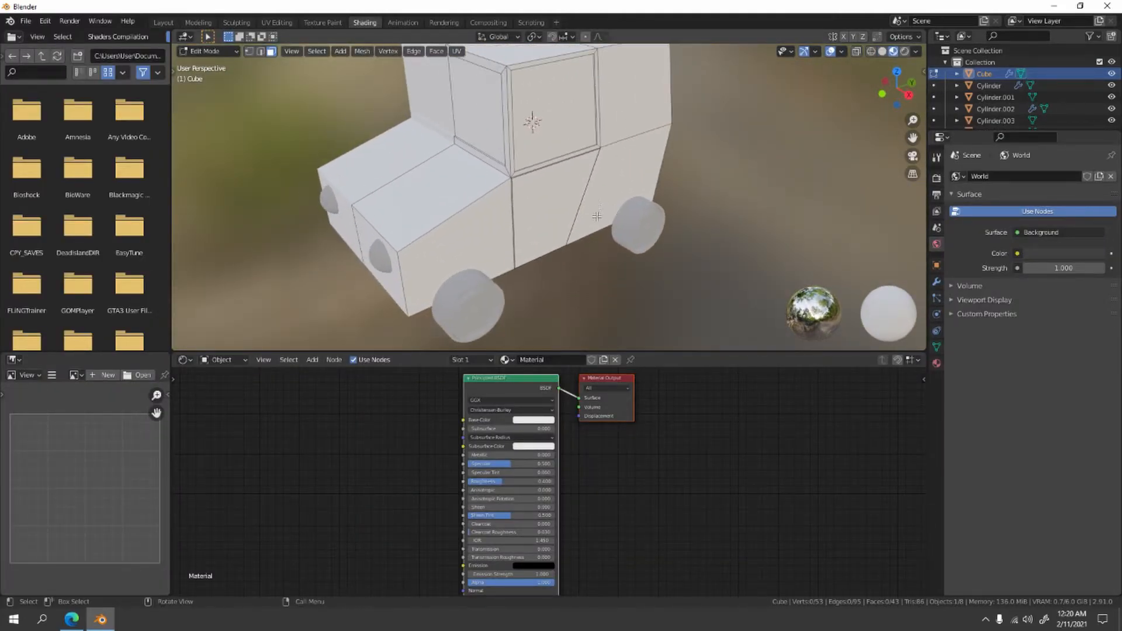
pyautogui.scroll(-2, 591, 239)
pyautogui.click(476, 359)
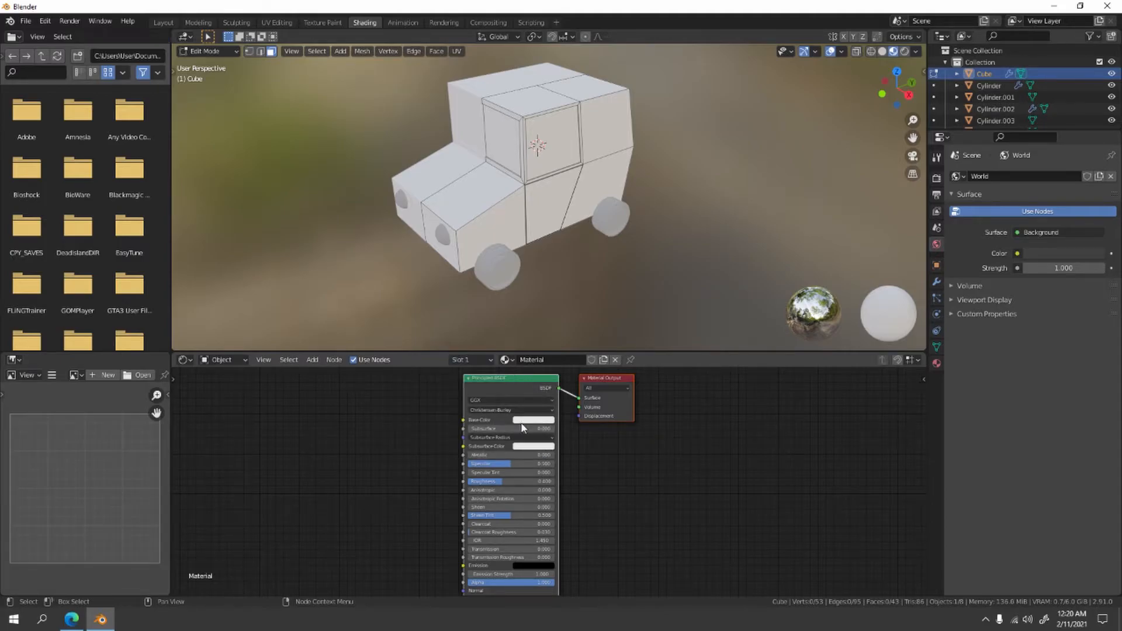
pyautogui.click(526, 421)
pyautogui.moveTo(547, 336)
pyautogui.mouseDown()
pyautogui.moveTo(529, 352)
pyautogui.moveTo(576, 327)
pyautogui.mouseUp()
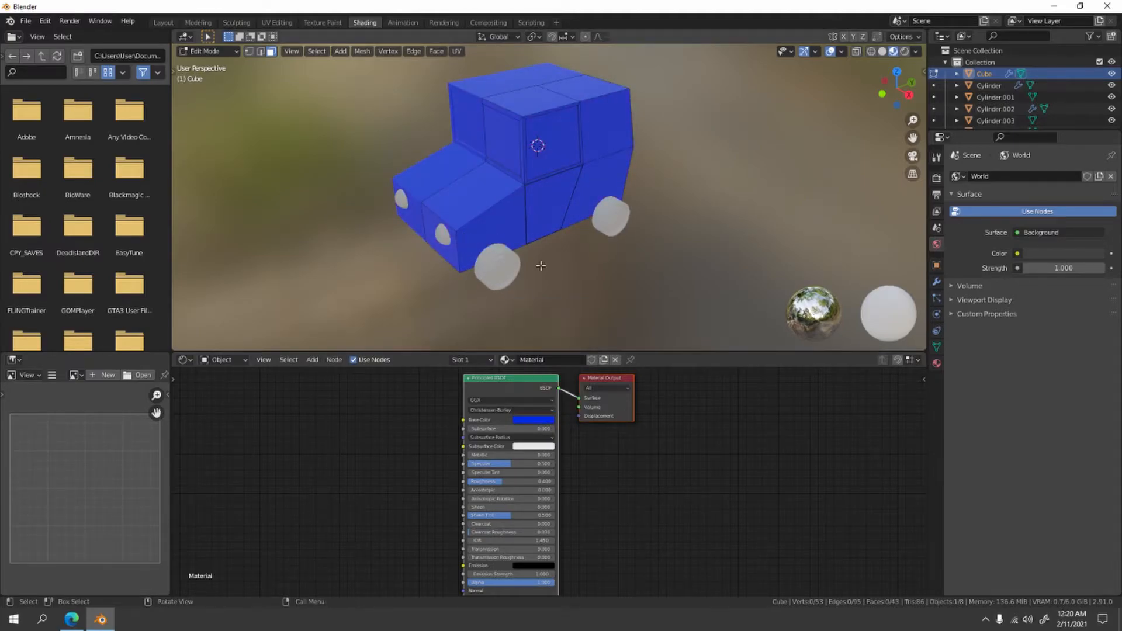
# - Select the three recessed window faces of the car body, including the windshield and the side window
pyautogui.scroll(4, 541, 266)
pyautogui.keyDown('shift'); pyautogui.moveTo(567, 242); pyautogui.dragTo(570, 244, button='middle'); pyautogui.keyUp('shift')
pyautogui.click(510, 133)
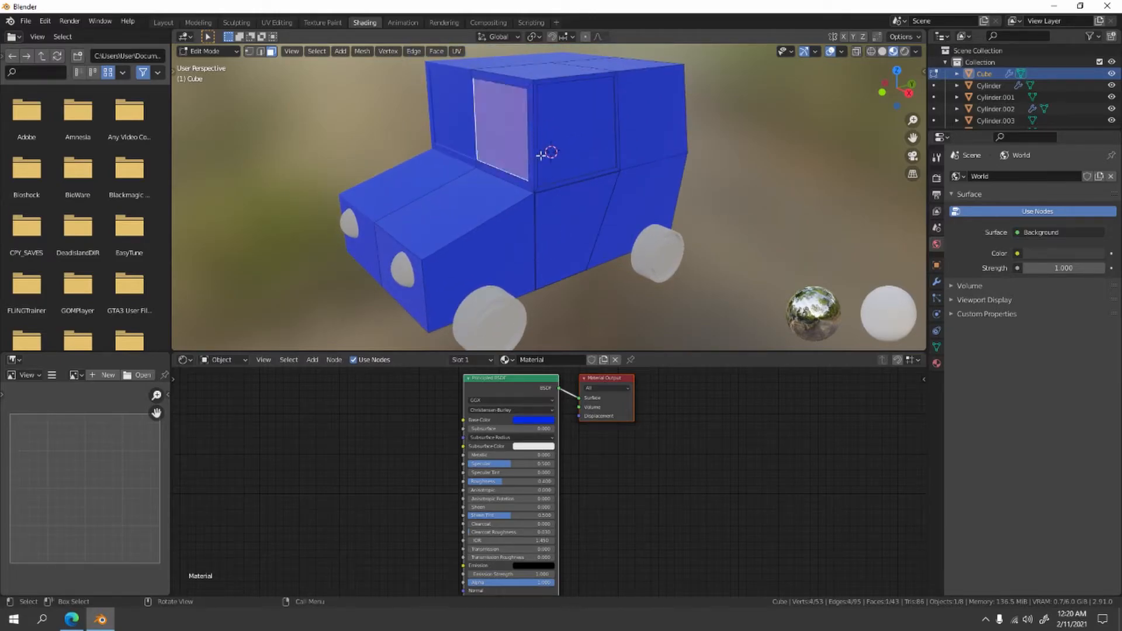
pyautogui.keyDown('shift'); pyautogui.click(580, 138); pyautogui.keyUp('shift')
pyautogui.moveTo(580, 138); pyautogui.dragTo(530, 198, button='middle')
pyautogui.keyDown('shift'); pyautogui.click(570, 194); pyautogui.keyUp('shift')
# - Add a second material slot with a new material and assign it to the selected window faces
pyautogui.click(491, 360)
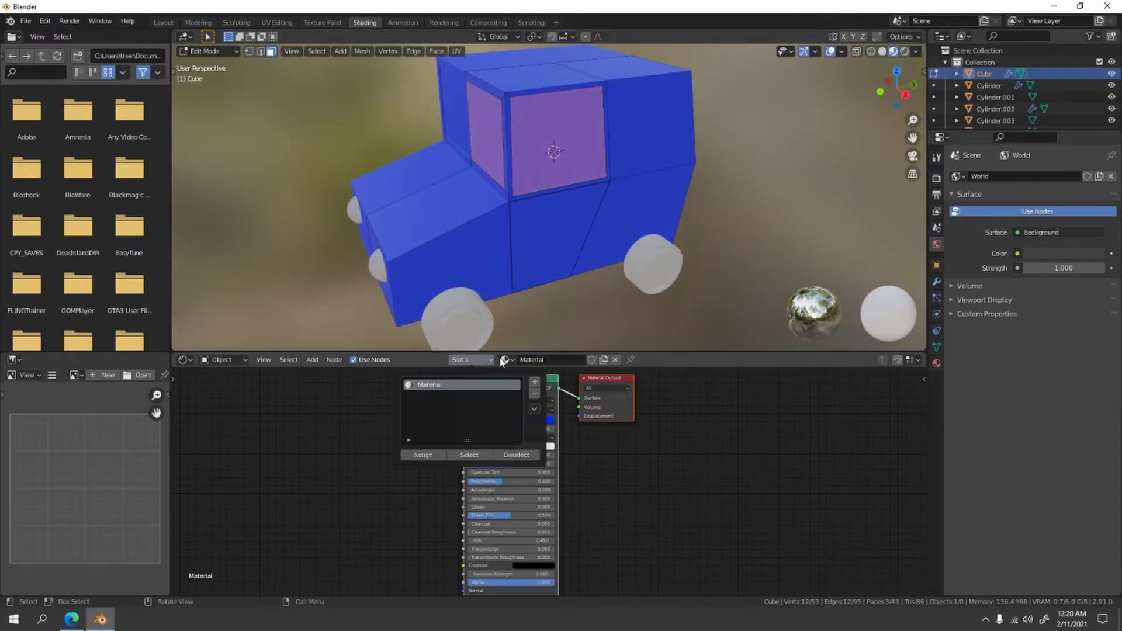
pyautogui.click(537, 383)
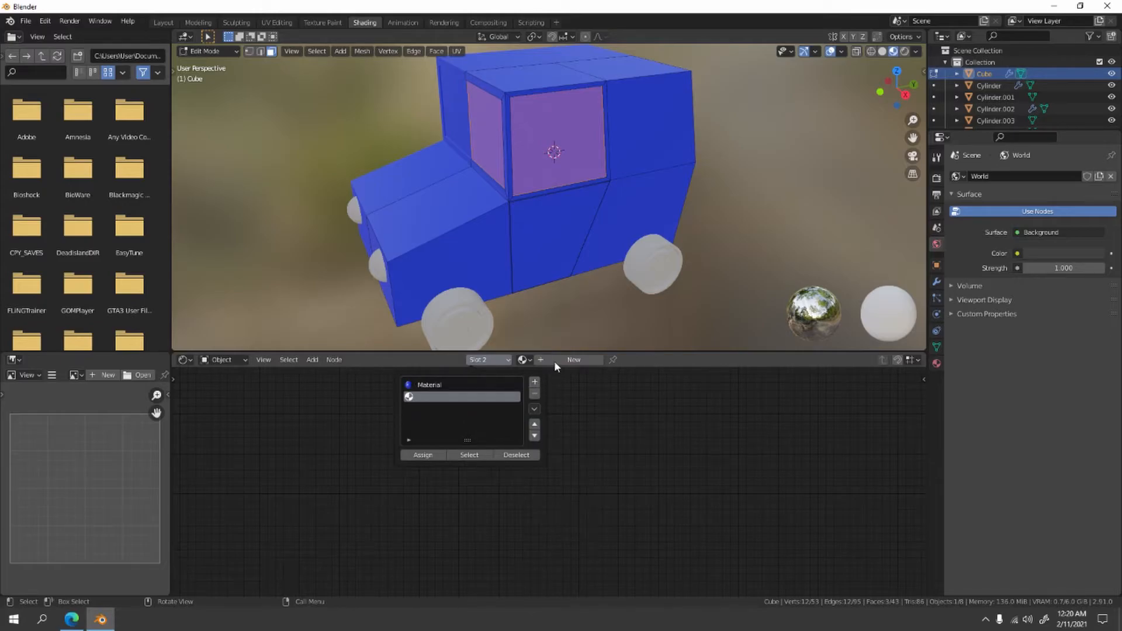
pyautogui.click(557, 359)
pyautogui.click(477, 359)
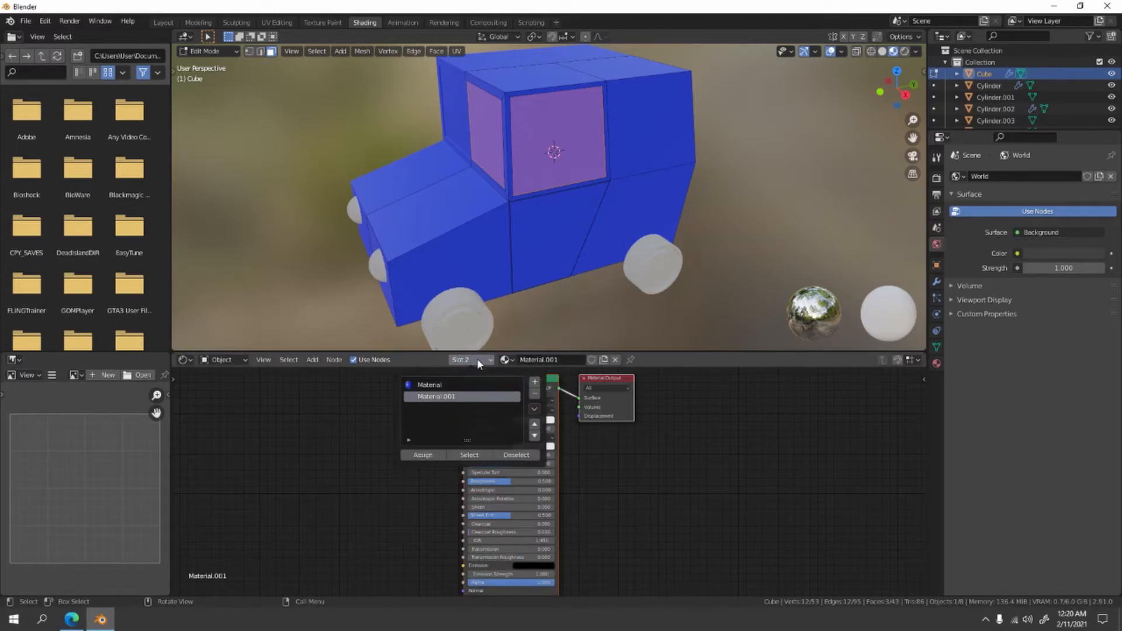
pyautogui.click(424, 456)
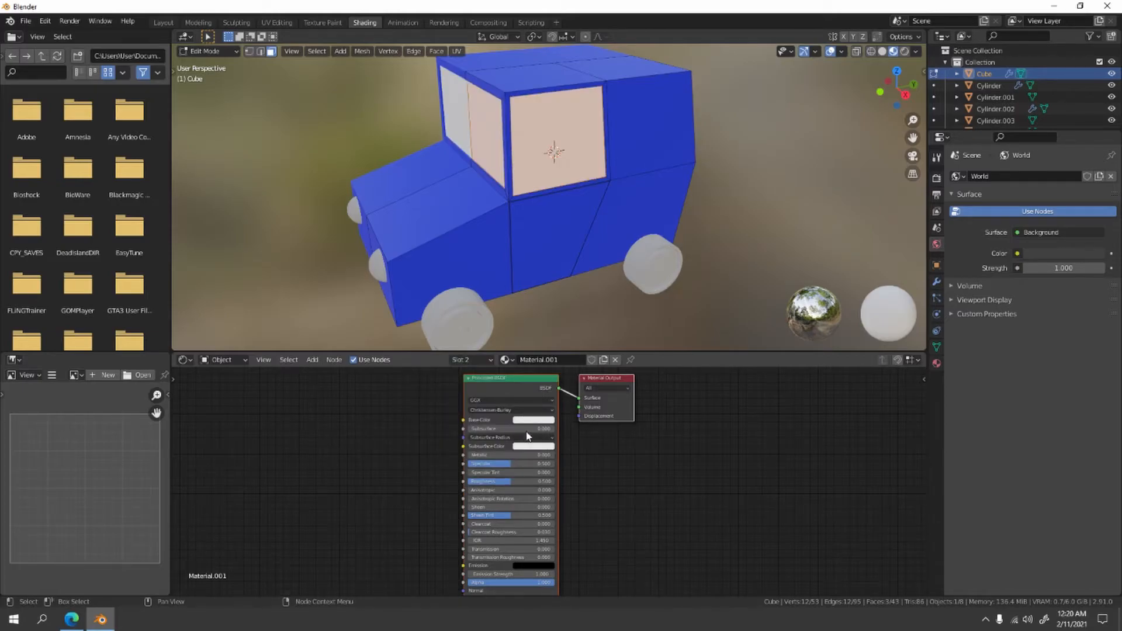
# - Set the window material's Base Color to pale light blue, return to Object Mode and deselect the body
pyautogui.click(534, 421)
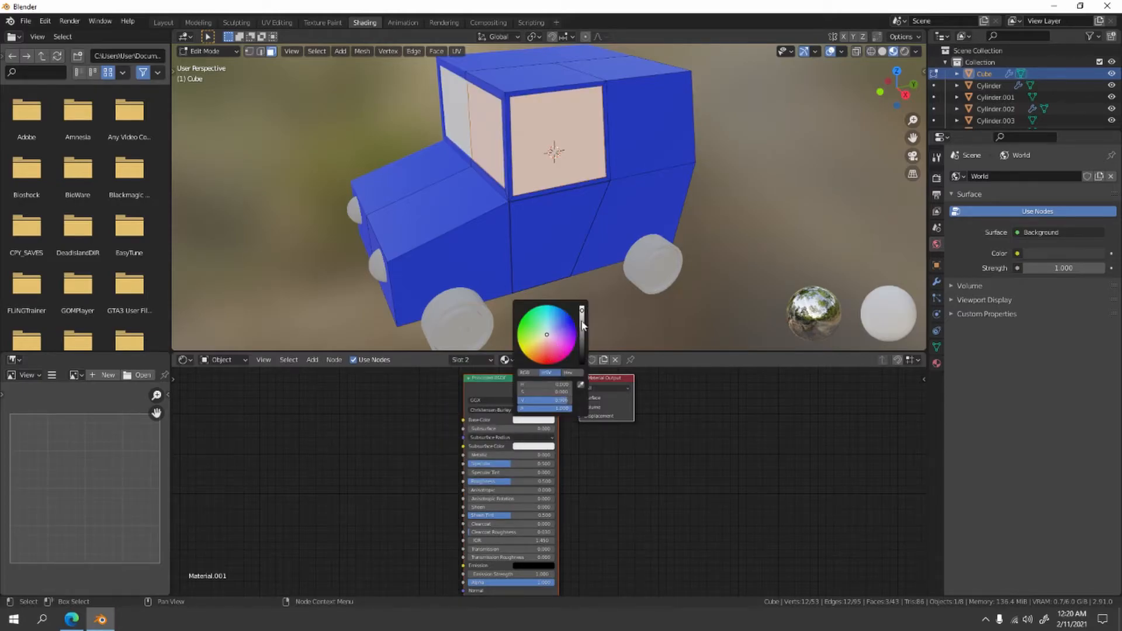
pyautogui.click(549, 329)
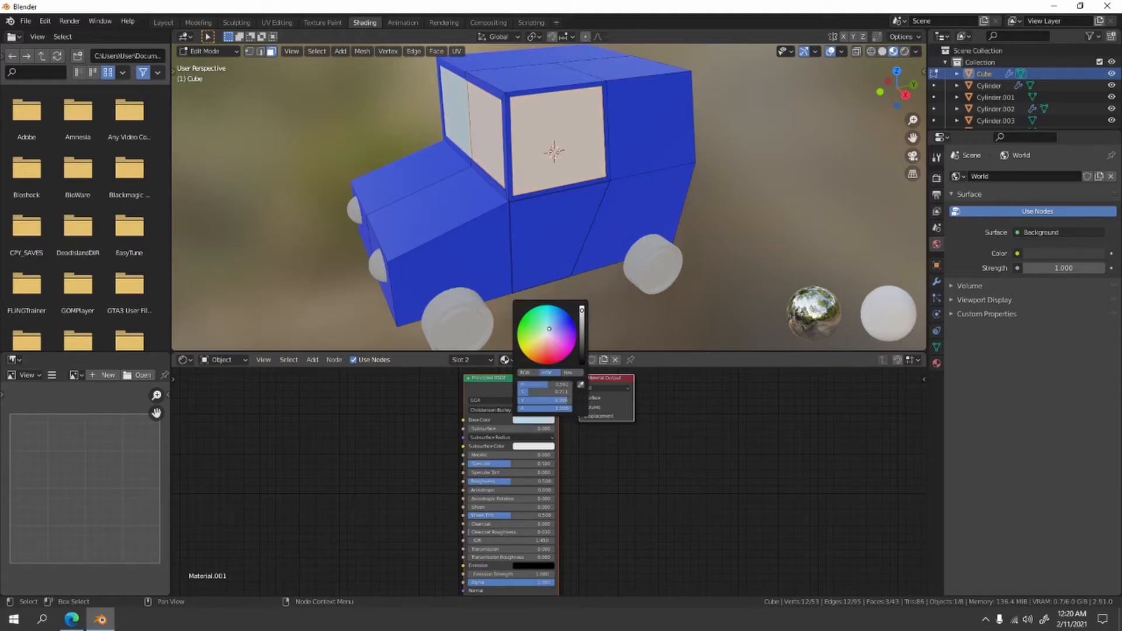
pyautogui.moveTo(544, 280); pyautogui.dragTo(391, 195, button='middle')
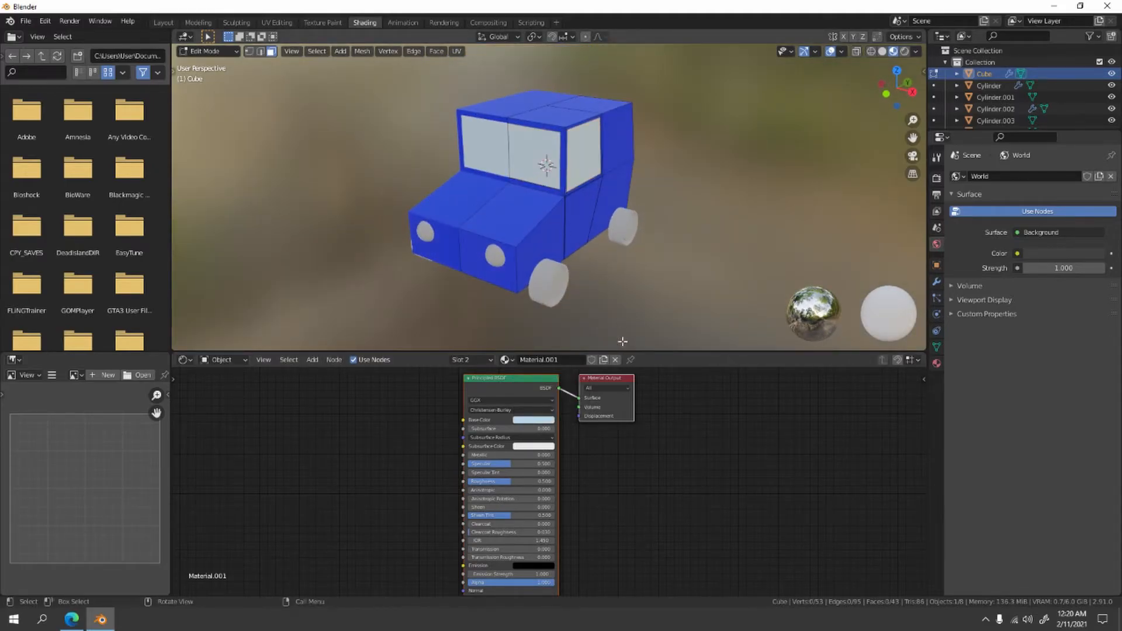
pyautogui.moveTo(561, 328); pyautogui.dragTo(531, 239, button='middle')
pyautogui.press('Tab')
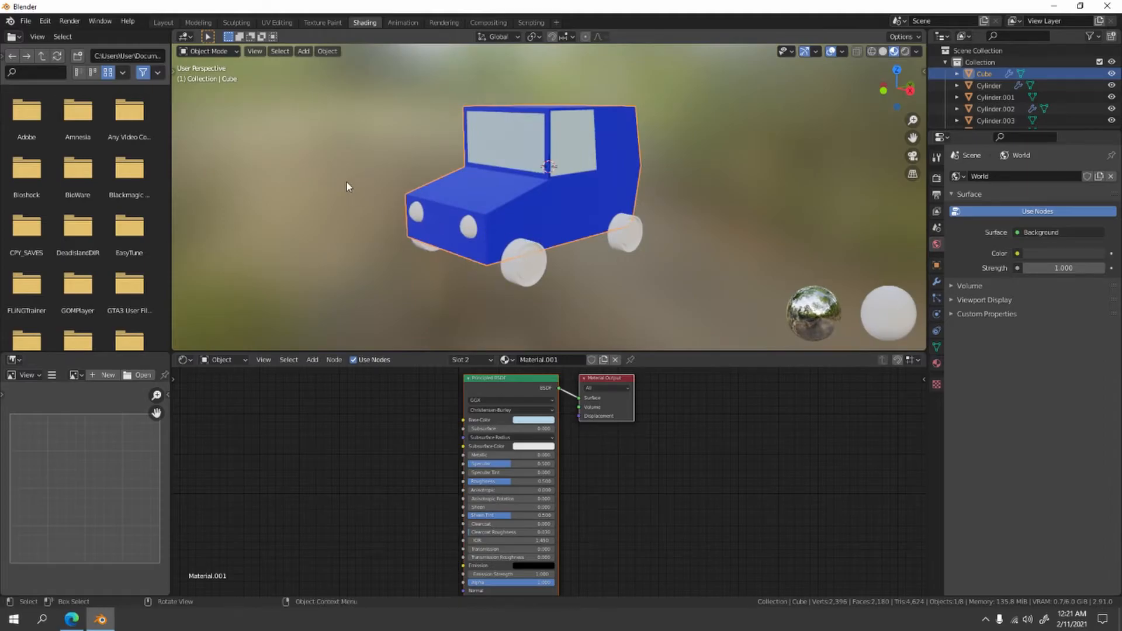
pyautogui.click(346, 182)
# - Give the headlights a new material with a yellow Base Color
pyautogui.scroll(3, 403, 214)
pyautogui.keyDown('shift'); pyautogui.moveTo(413, 240); pyautogui.dragTo(520, 219, button='middle'); pyautogui.keyUp('shift')
pyautogui.click(437, 254)
pyautogui.scroll(-3, 437, 253)
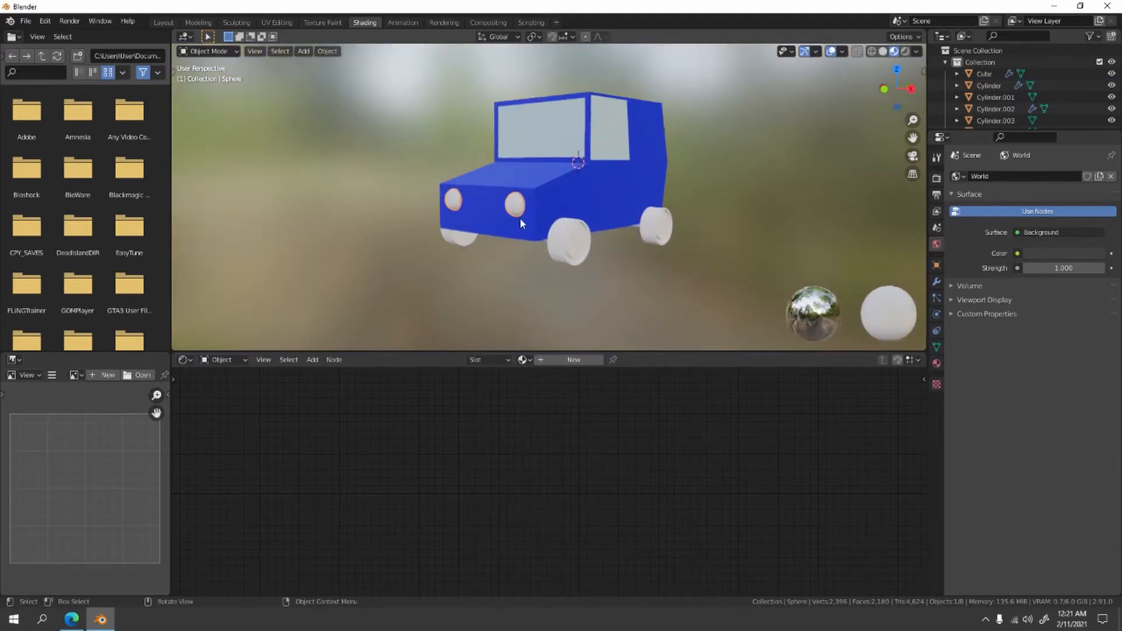
pyautogui.click(562, 360)
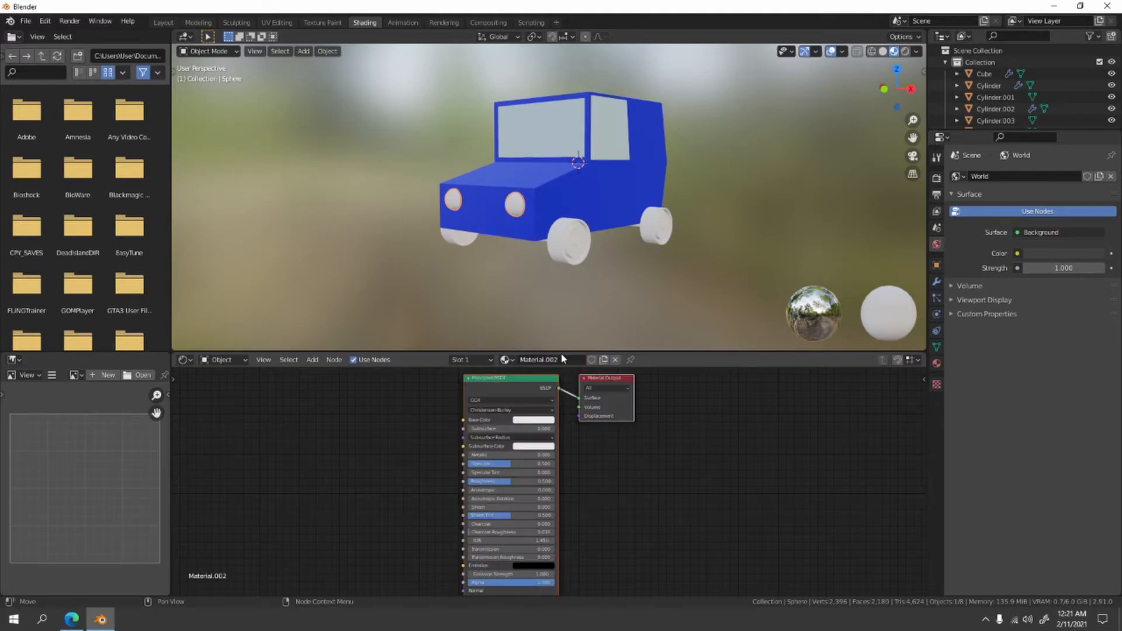
pyautogui.click(524, 421)
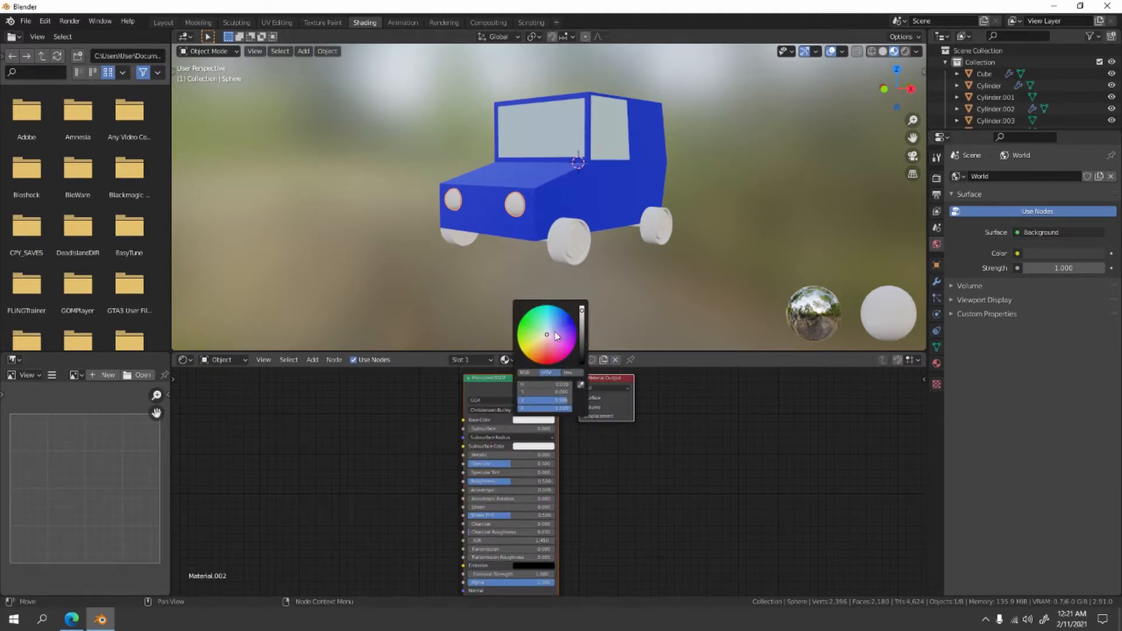
pyautogui.moveTo(546, 335); pyautogui.dragTo(523, 353)
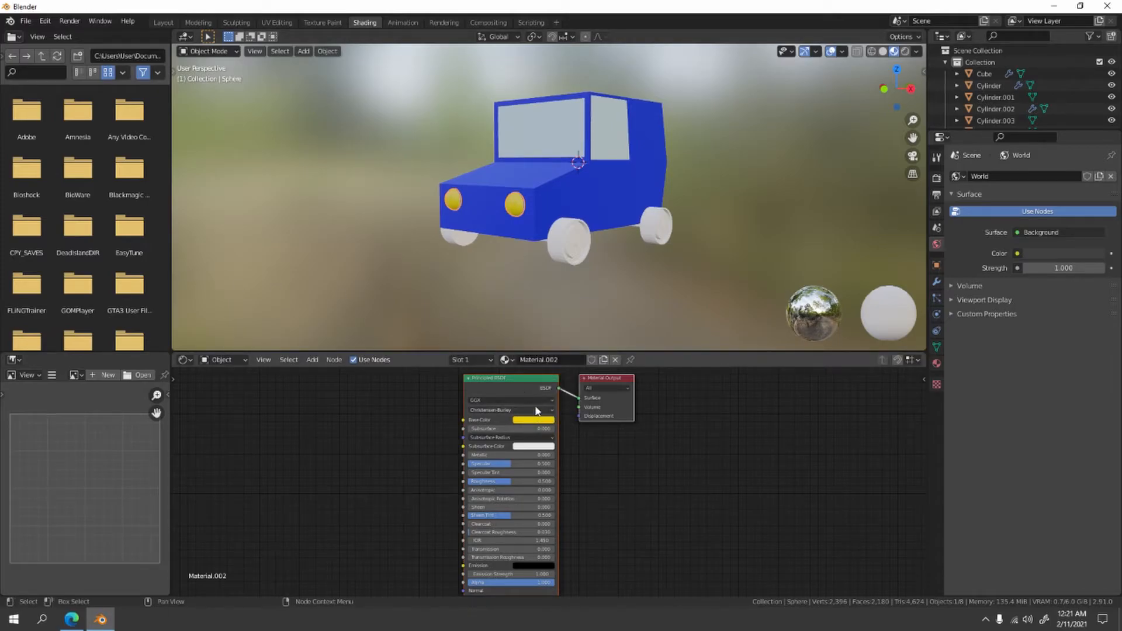
# - Replace the headlight material's Principled BSDF with an Emission shader connected to the Material Output's Surface
pyautogui.click(523, 376)
pyautogui.press('x')
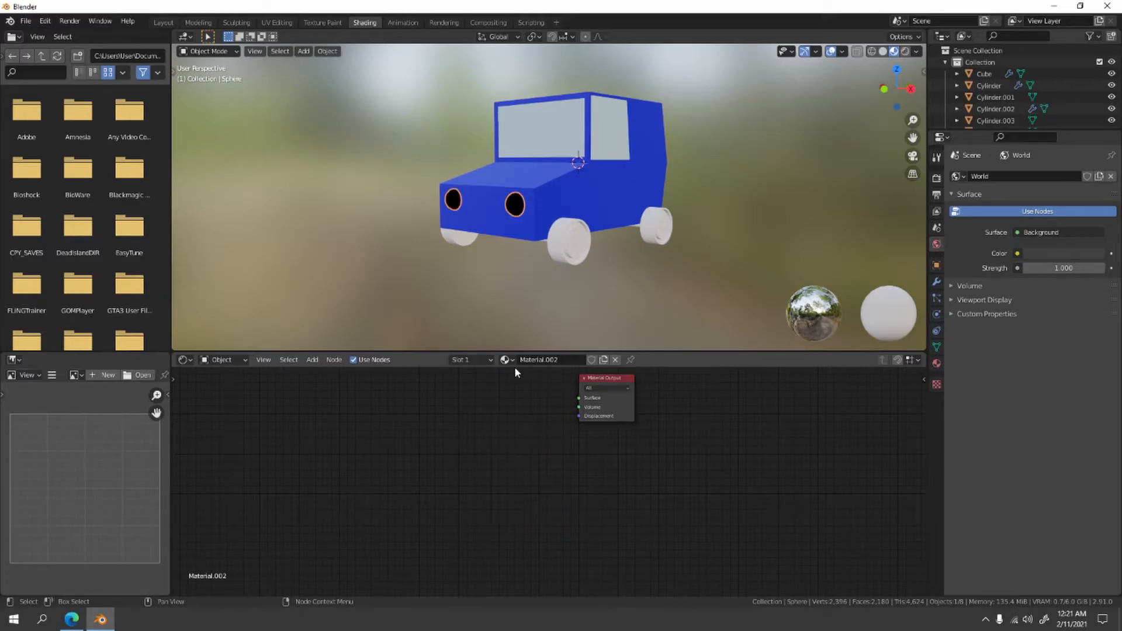
pyautogui.hotkey('shift', 'a')
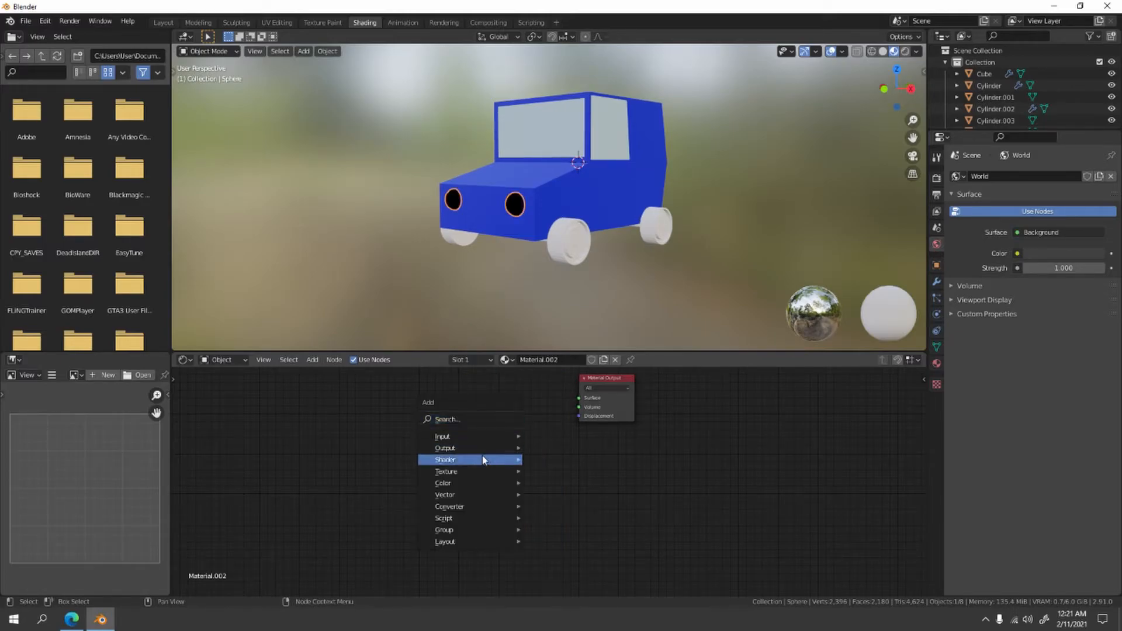
pyautogui.moveTo(485, 463)
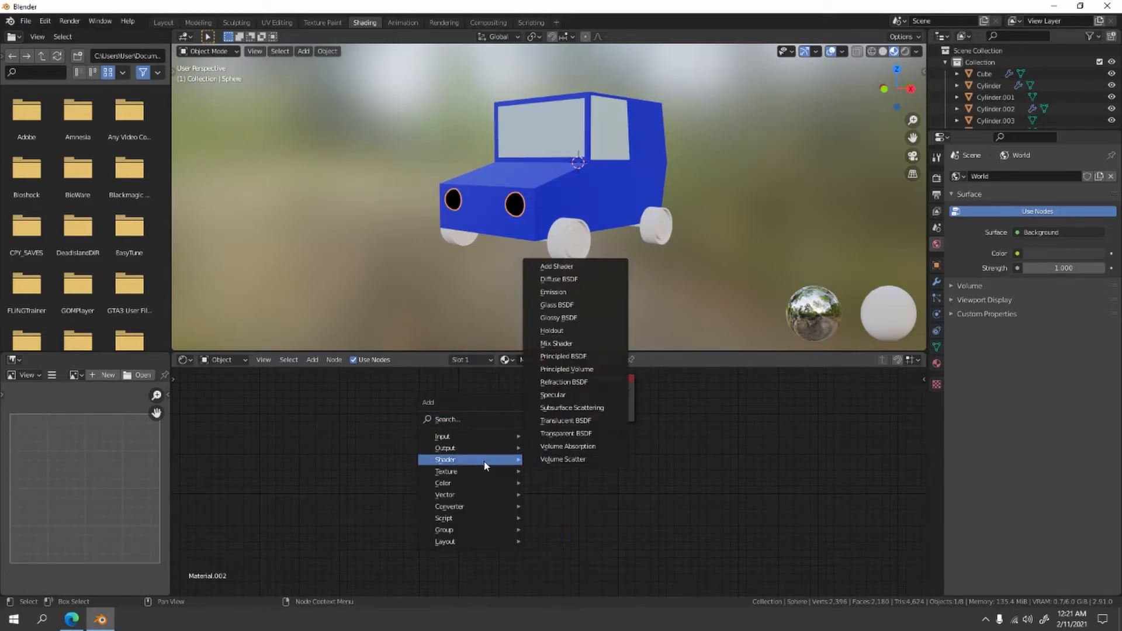
pyautogui.click(561, 293)
pyautogui.click(493, 421)
pyautogui.moveTo(487, 411); pyautogui.dragTo(577, 399)
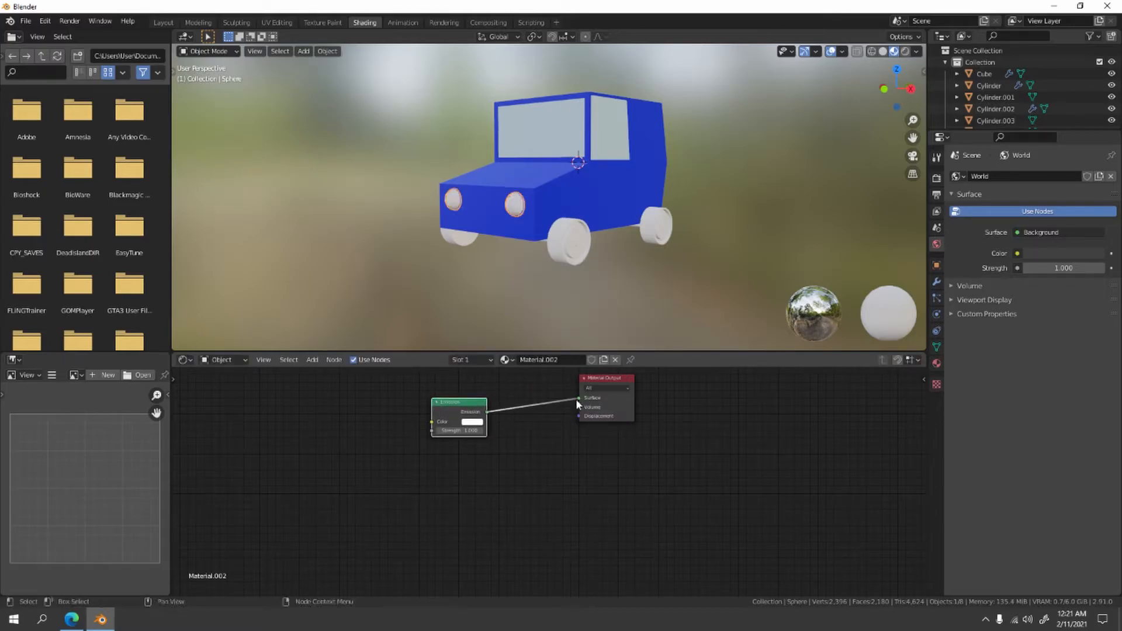
# - Set the headlights' Emission color to a slightly softened warm yellow
pyautogui.click(473, 421)
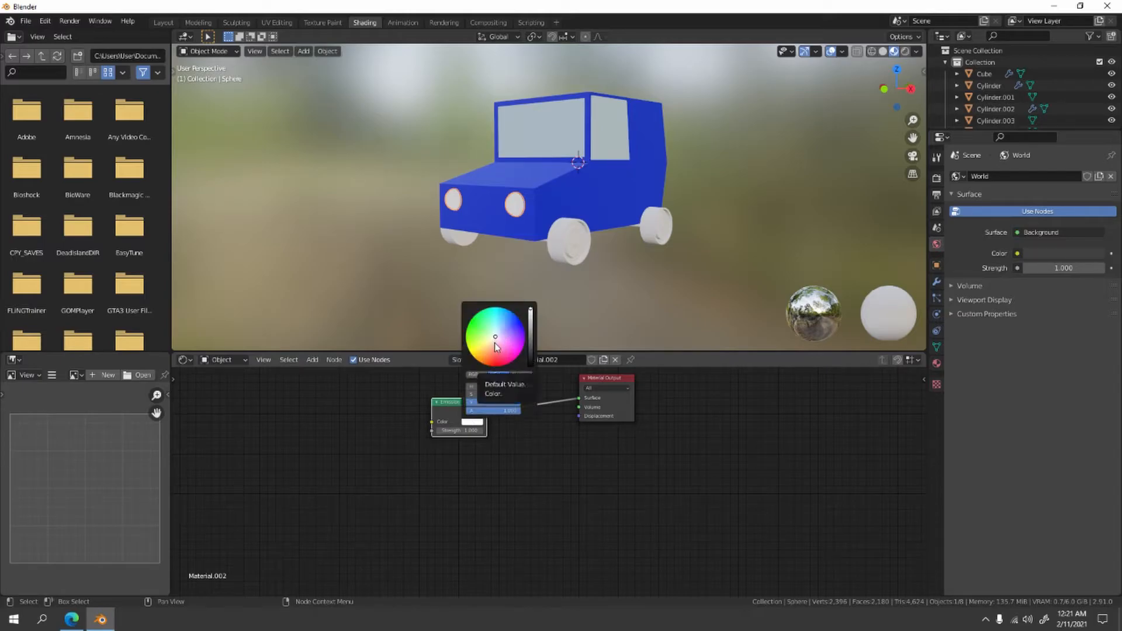
pyautogui.moveTo(477, 355); pyautogui.dragTo(474, 358)
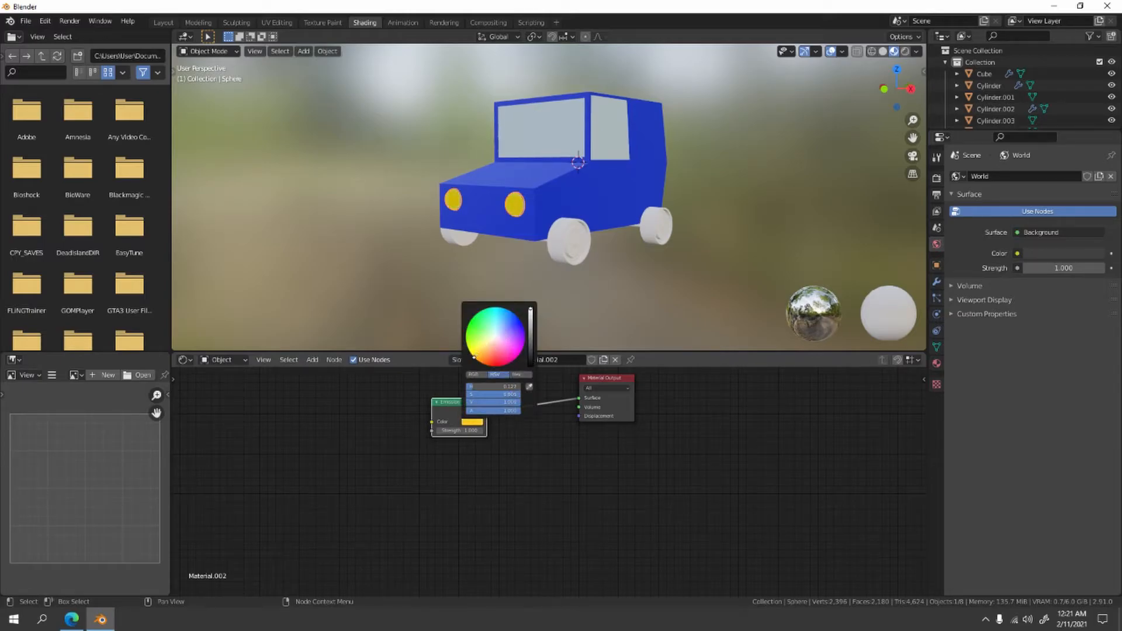
pyautogui.click(478, 423)
pyautogui.click(481, 346)
pyautogui.click(478, 352)
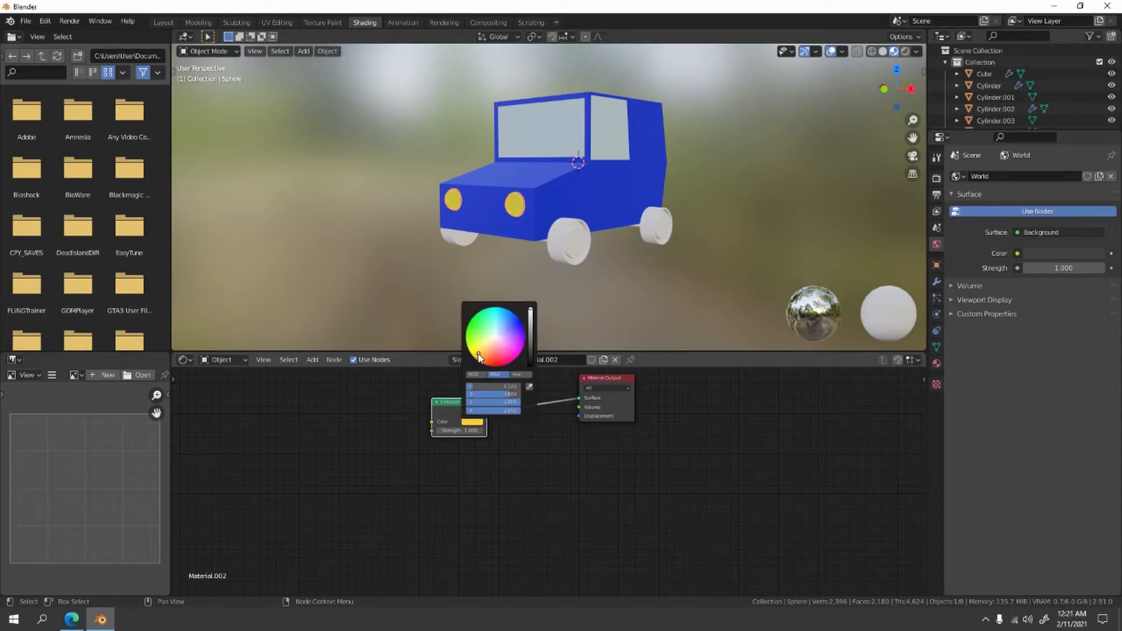
# - Set the headlights' Emission strength to 10
pyautogui.click(474, 431)
pyautogui.click(501, 499)
pyautogui.click(480, 432)
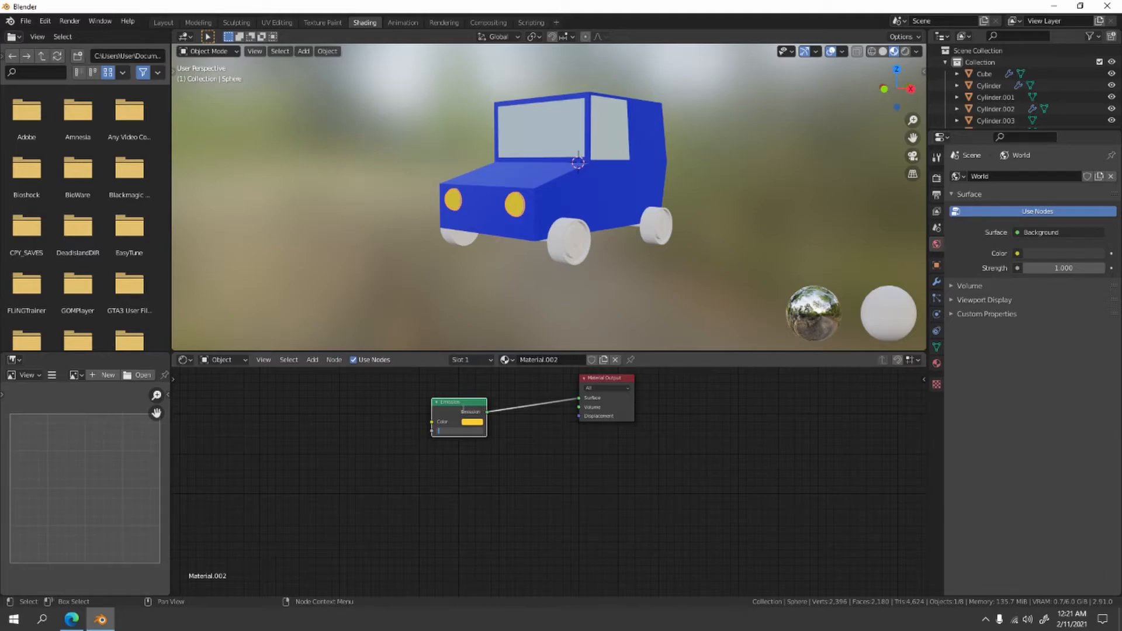
pyautogui.write('10')
pyautogui.press('Return')
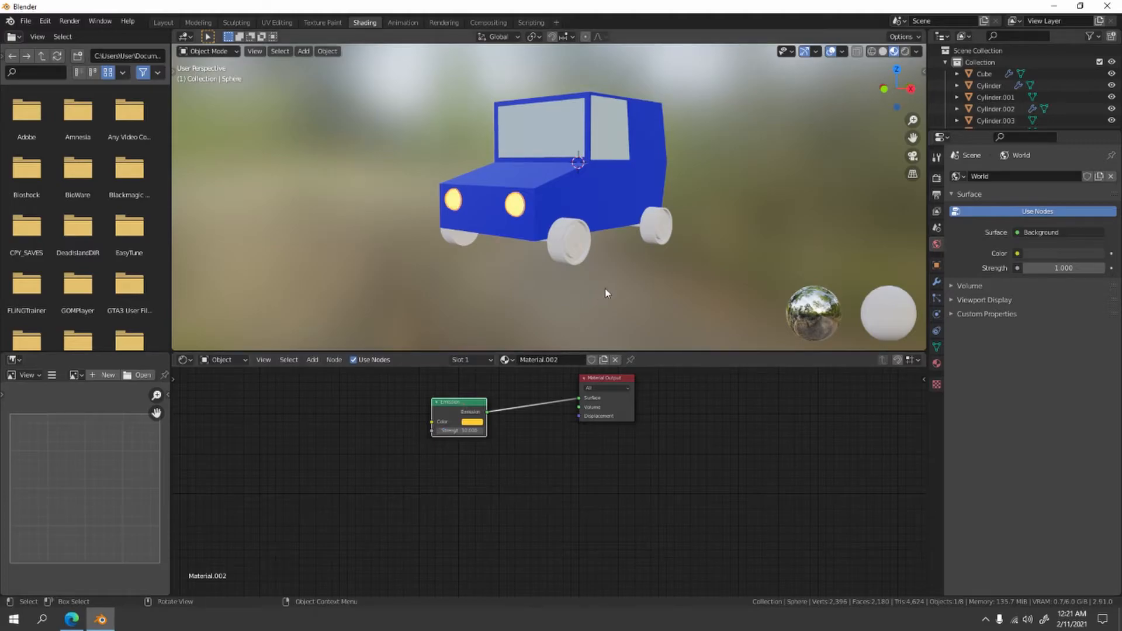
# - Give the round rear lights beside the spare wheel a new material
pyautogui.moveTo(647, 297); pyautogui.dragTo(518, 295, button='middle')
pyautogui.scroll(4, 555, 283)
pyautogui.keyDown('shift'); pyautogui.moveTo(704, 219); pyautogui.dragTo(473, 227, button='middle'); pyautogui.keyUp('shift')
pyautogui.scroll(2, 470, 211)
pyautogui.click(468, 207)
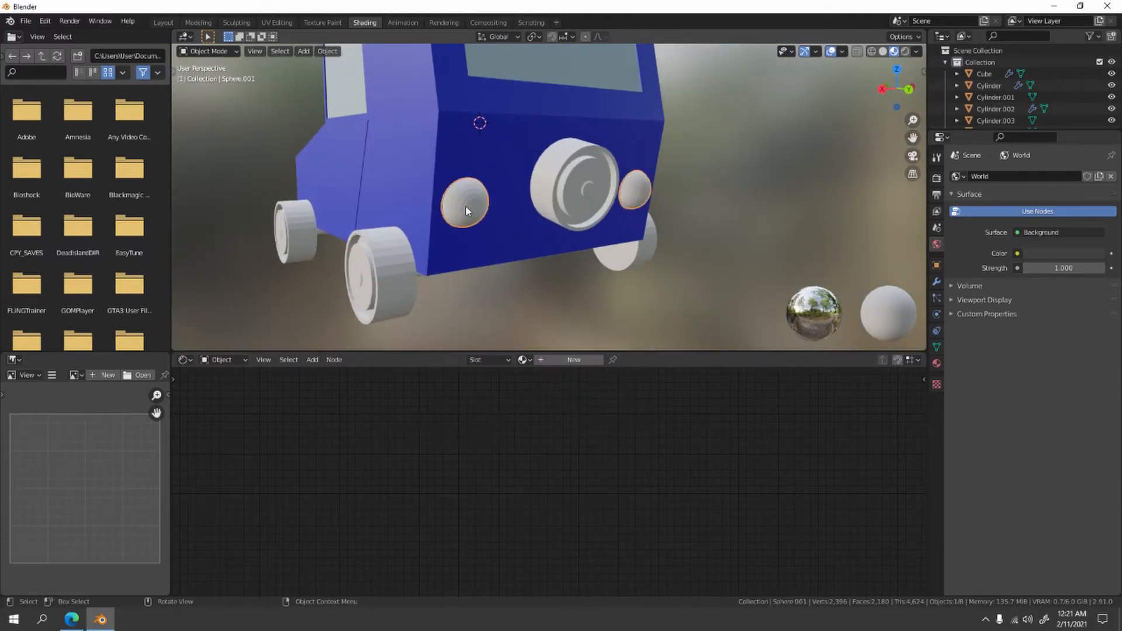
pyautogui.click(570, 359)
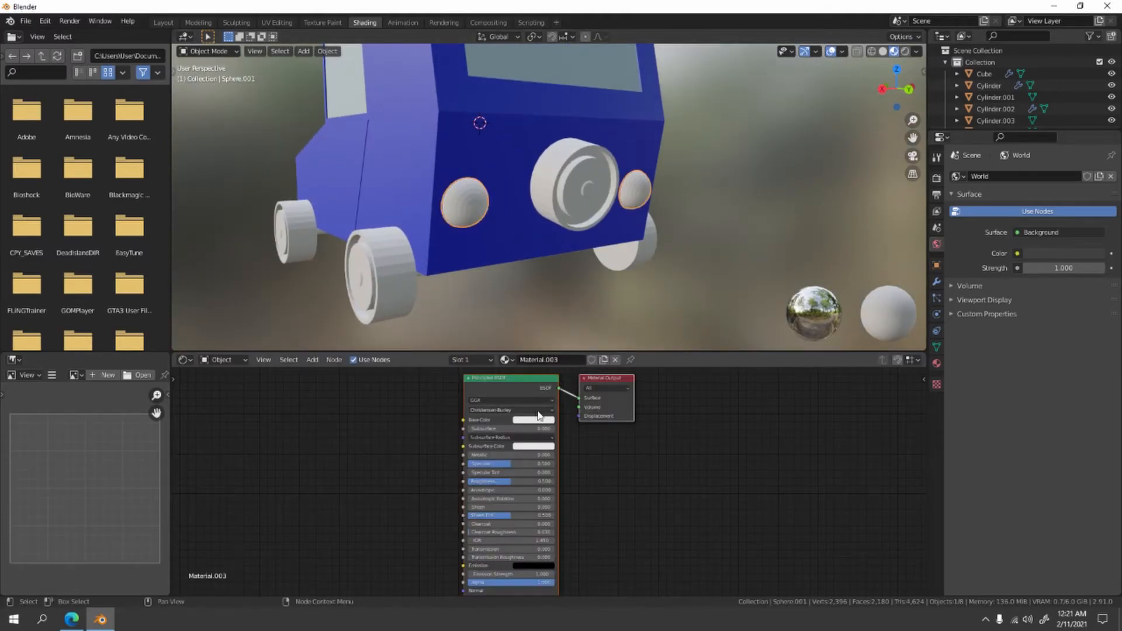
# - Replace the rear light material's Principled BSDF with an Emission shader connected to the Material Output's Surface
pyautogui.click(511, 386)
pyautogui.press('x')
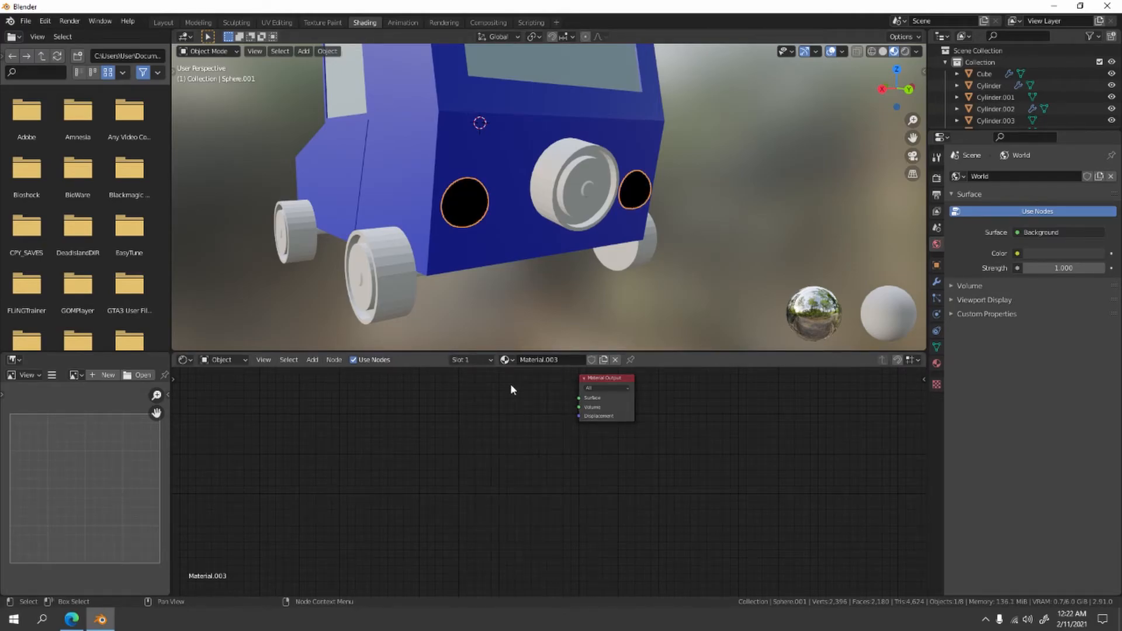
pyautogui.hotkey('shift', 'a')
pyautogui.moveTo(495, 384)
pyautogui.click(562, 406)
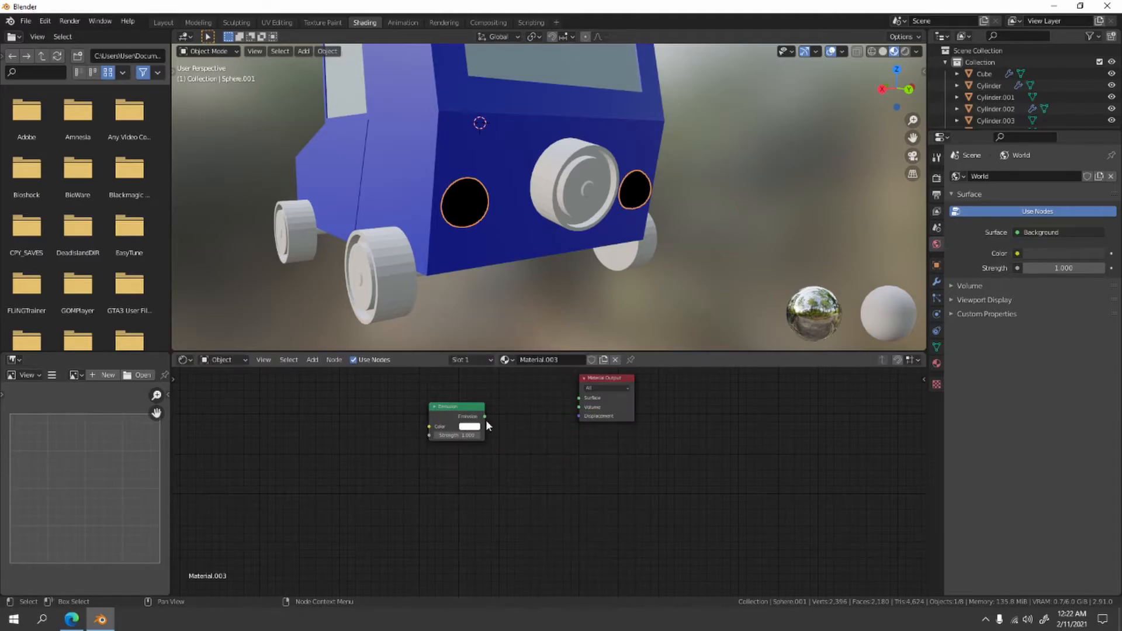
pyautogui.moveTo(485, 417); pyautogui.dragTo(580, 398)
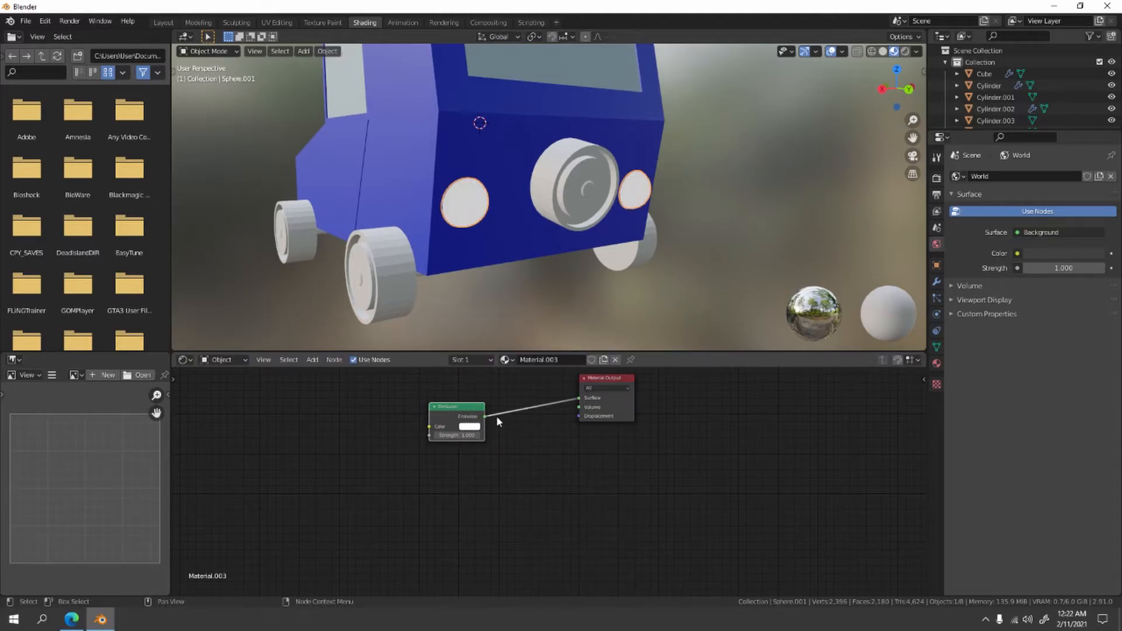
# - Set the rear lights' Emission color to pure red and raise the emission strength
pyautogui.click(469, 426)
pyautogui.click(489, 367)
pyautogui.click(470, 436)
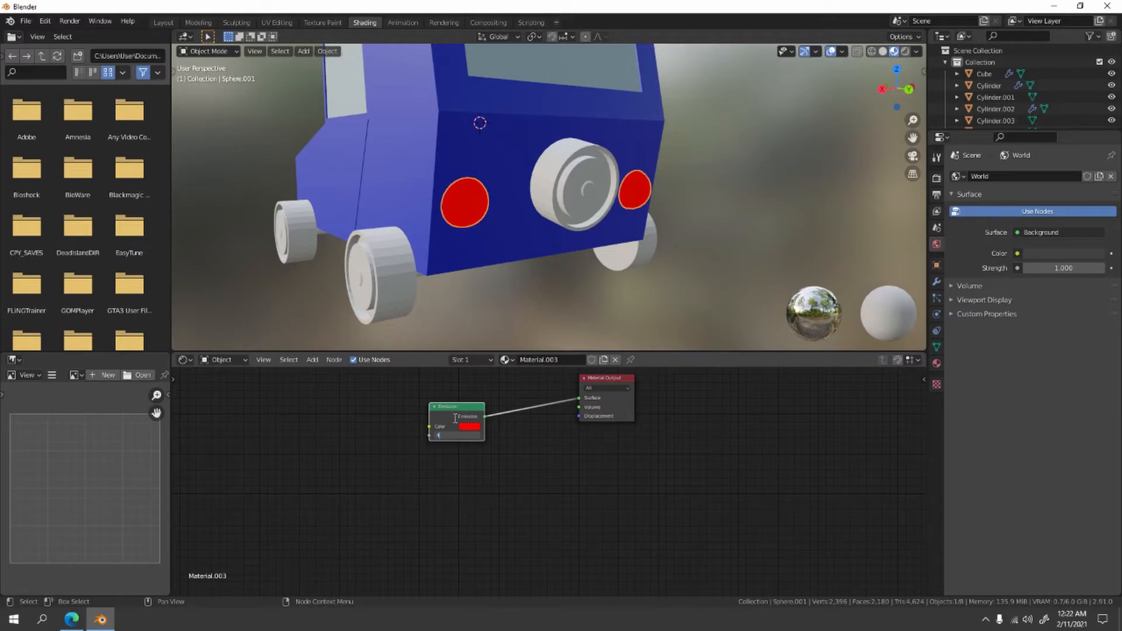
pyautogui.press('Return')
# - Give the front axle a new material with a dark gray Base Color and deselect it
pyautogui.moveTo(584, 240); pyautogui.dragTo(588, 191, button='middle')
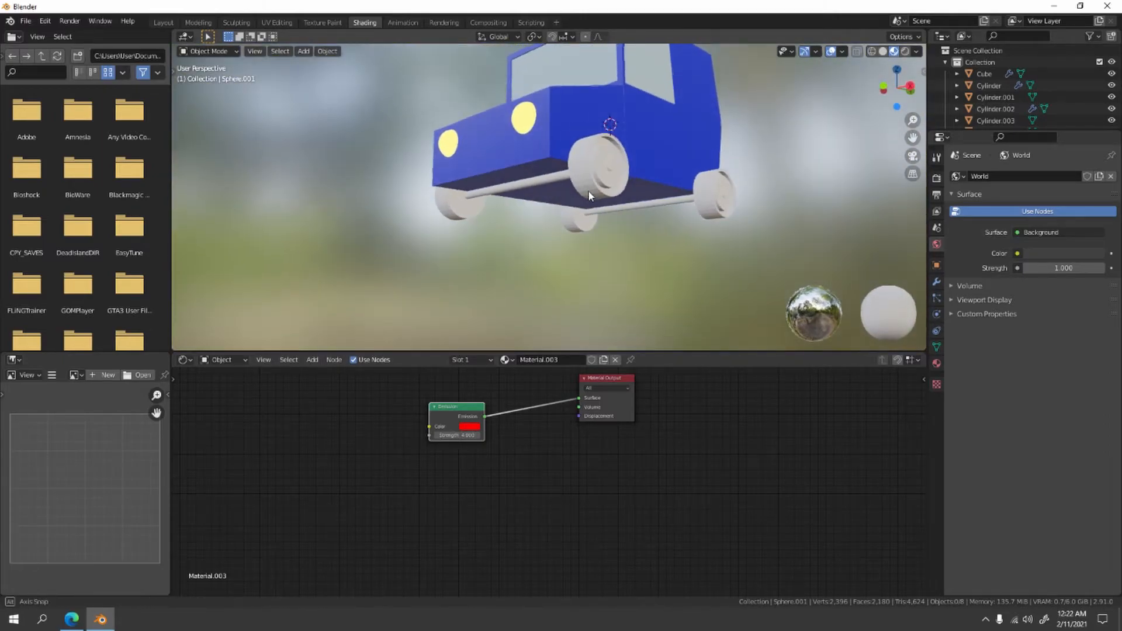
pyautogui.click(549, 180)
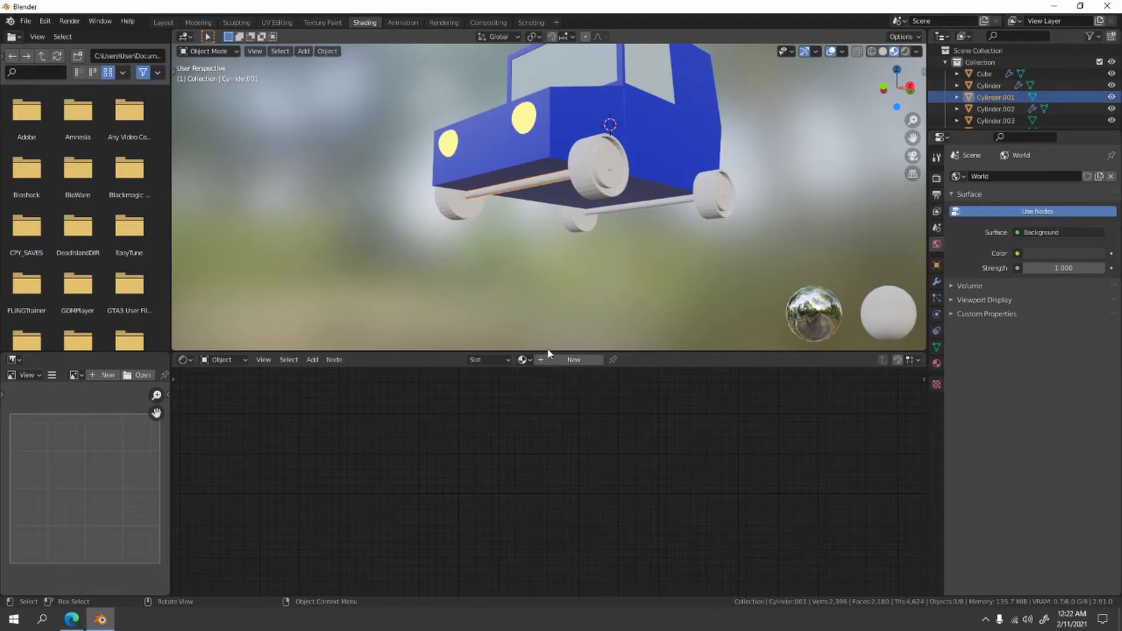
pyautogui.click(575, 360)
pyautogui.click(534, 420)
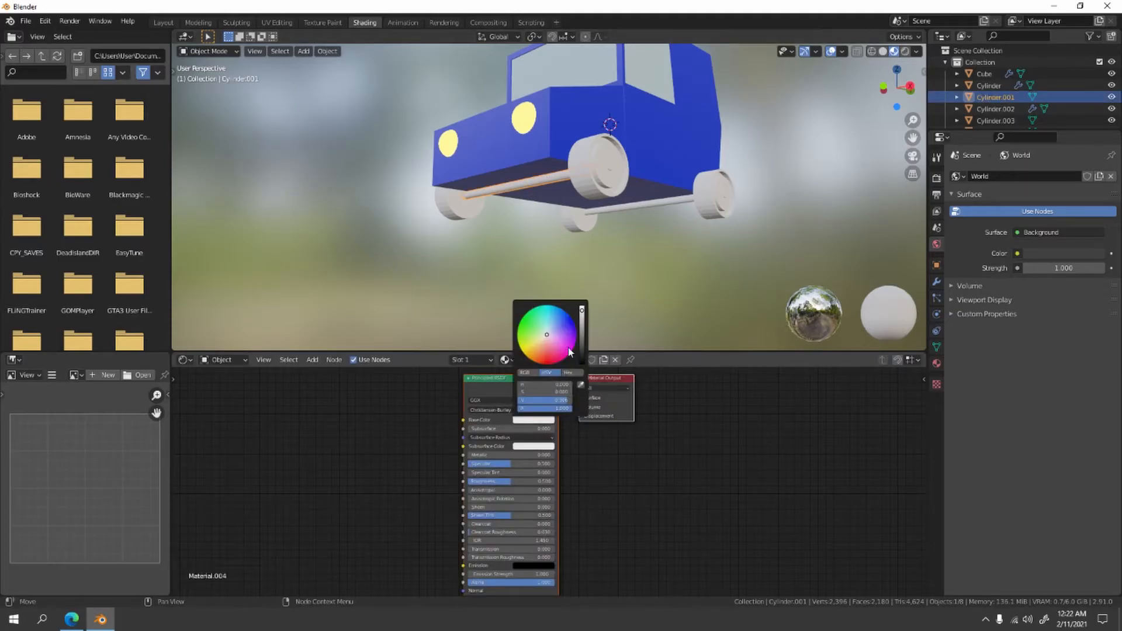
pyautogui.moveTo(584, 317); pyautogui.dragTo(584, 344)
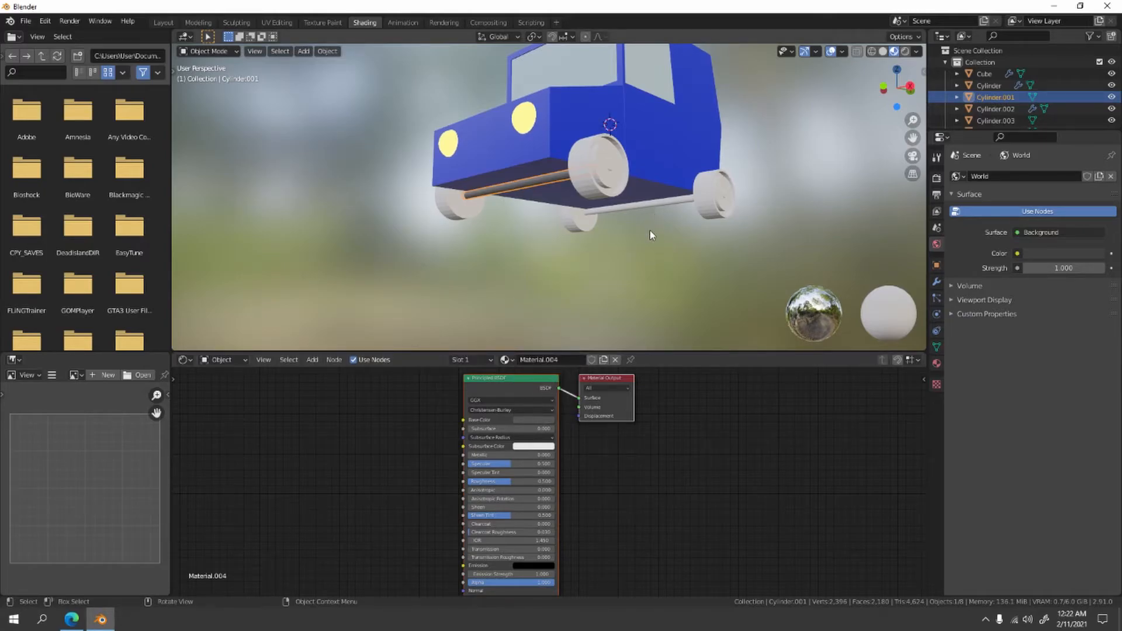
pyautogui.click(608, 263)
# - Assign the front axle's existing Material.004 to the rear axle and deselect it
pyautogui.moveTo(608, 263); pyautogui.dragTo(612, 238, button='middle')
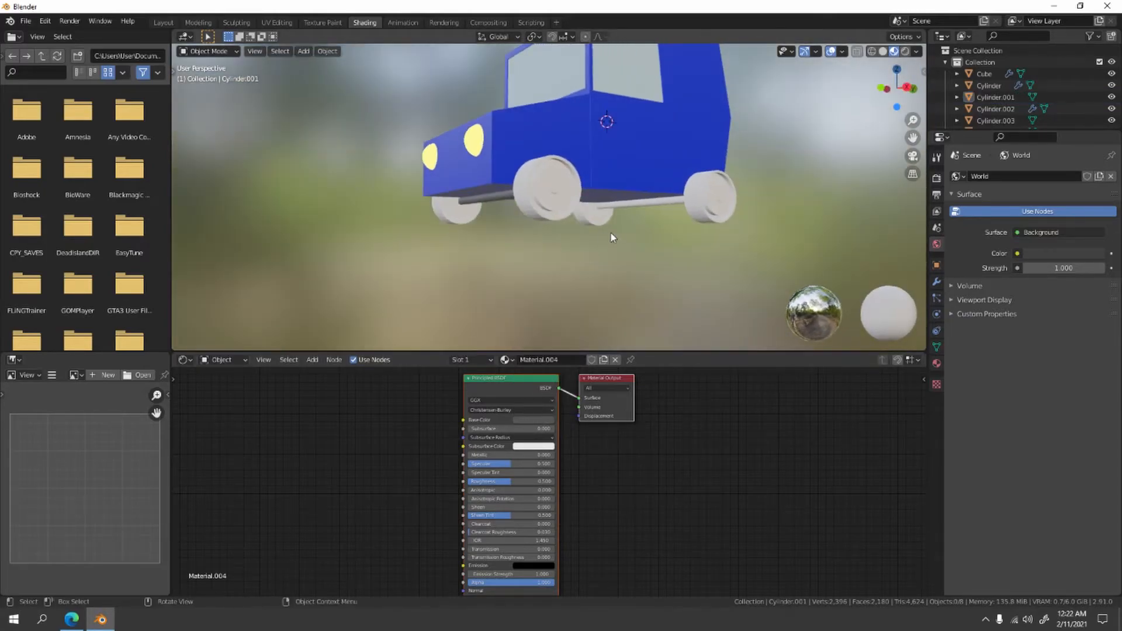
pyautogui.click(629, 206)
pyautogui.click(522, 359)
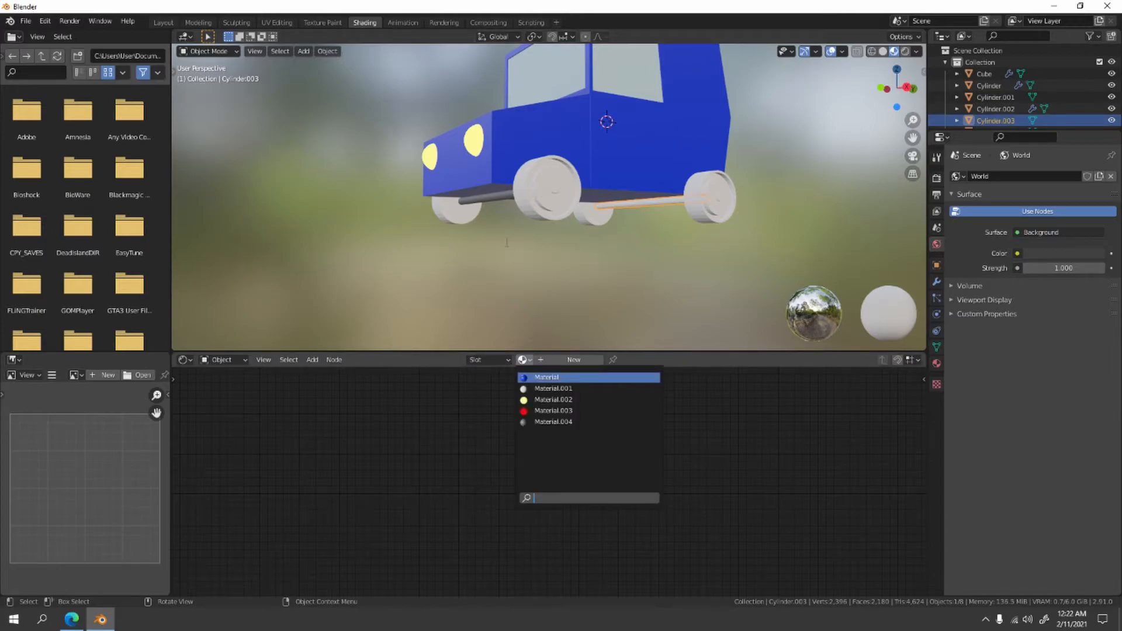
pyautogui.click(549, 422)
pyautogui.click(544, 274)
# - Give the front wheels a new material with a near-black Base Color and deselect them
pyautogui.click(539, 200)
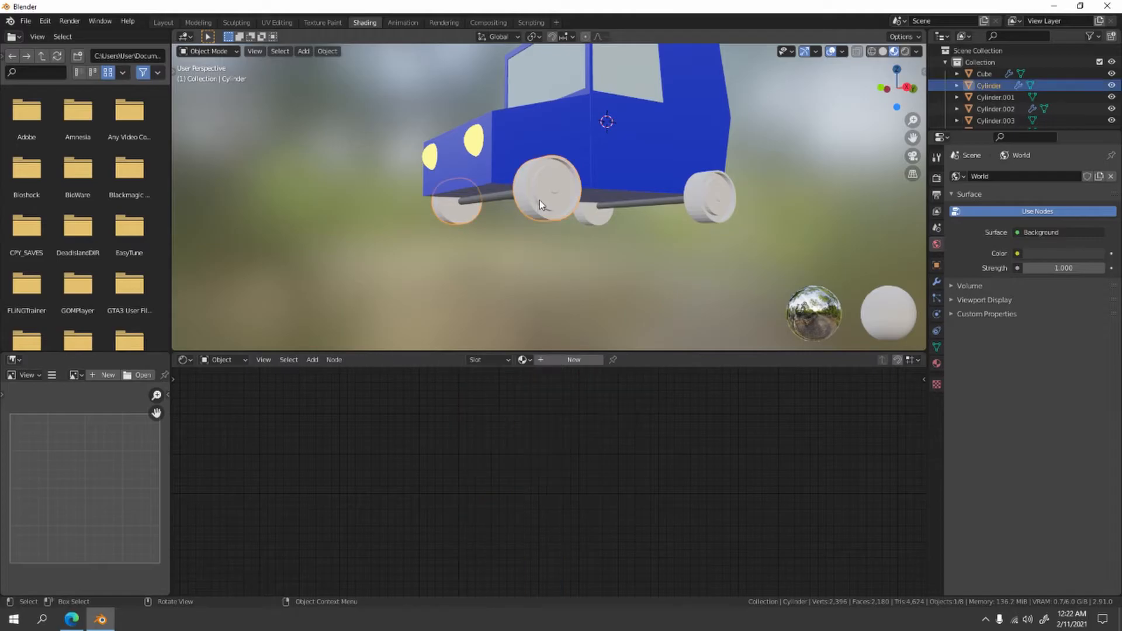
pyautogui.moveTo(539, 246); pyautogui.dragTo(591, 344, button='middle')
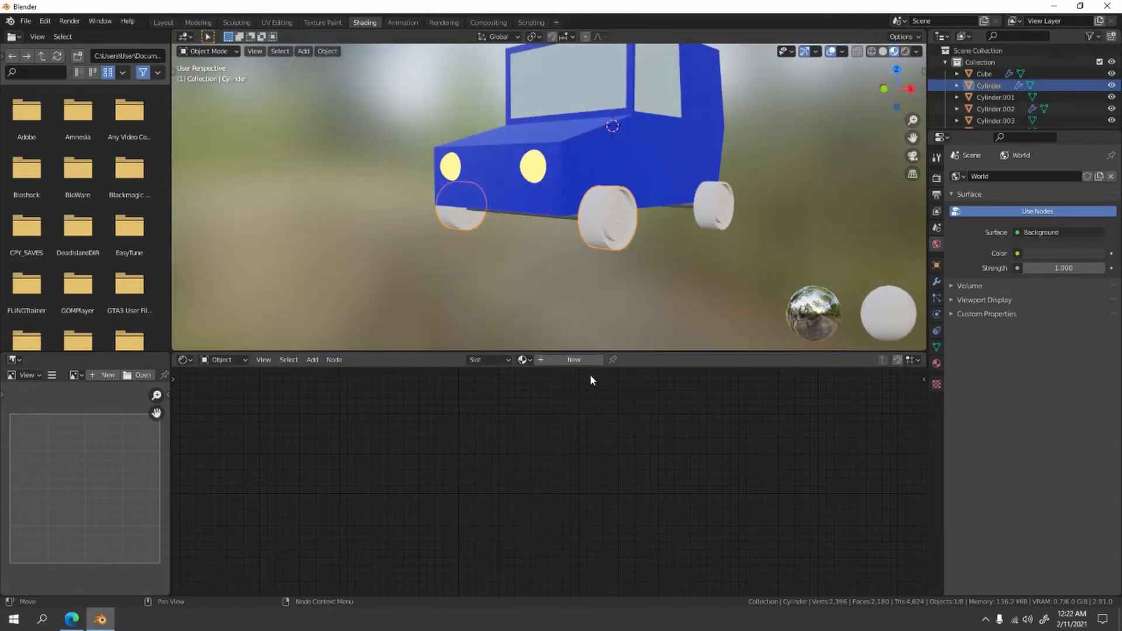
pyautogui.click(552, 359)
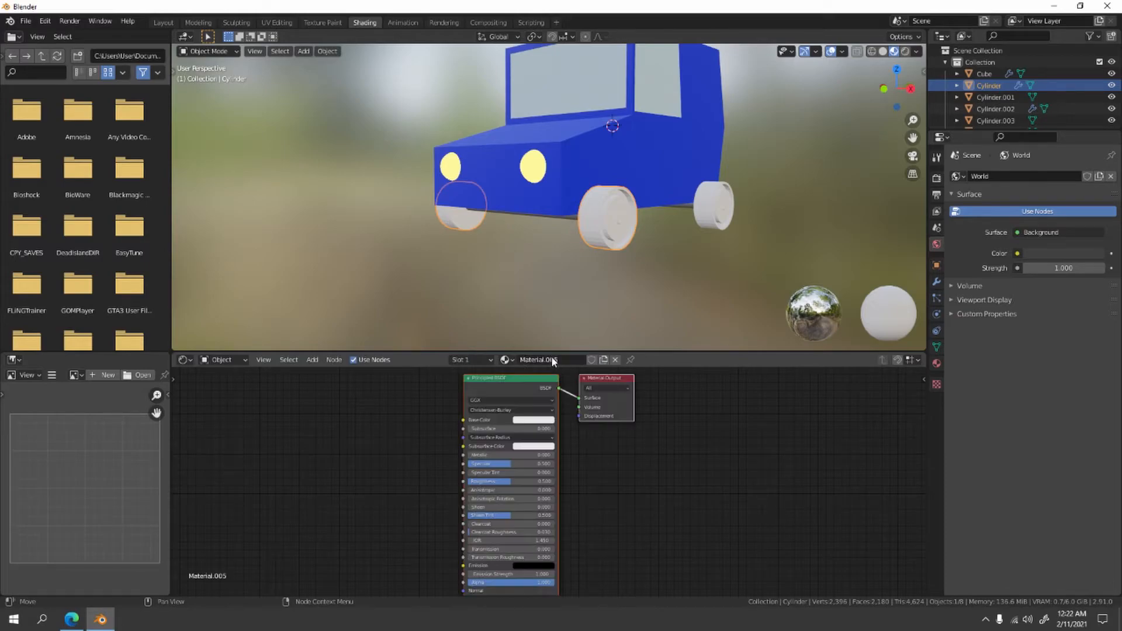
pyautogui.click(481, 360)
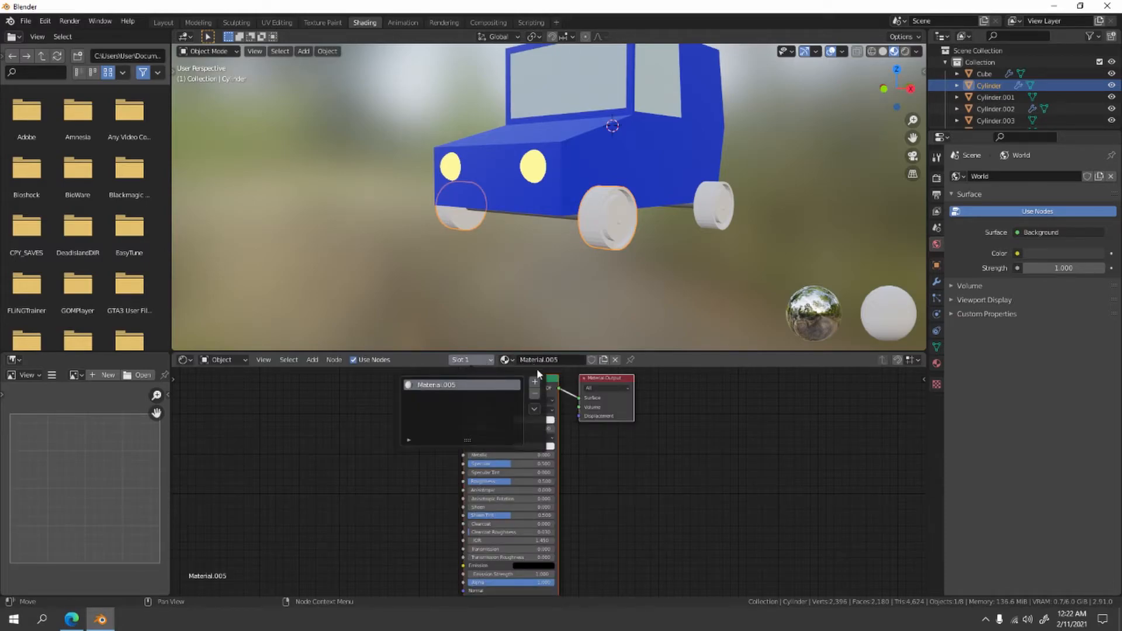
pyautogui.click(545, 419)
pyautogui.moveTo(582, 323); pyautogui.dragTo(582, 363)
pyautogui.click(777, 281)
# - Enter Edit Mode on the front wheels and select the ring of faces around the recessed hub
pyautogui.scroll(4, 705, 284)
pyautogui.keyDown('shift'); pyautogui.moveTo(705, 279); pyautogui.dragTo(523, 232, button='middle'); pyautogui.keyUp('shift')
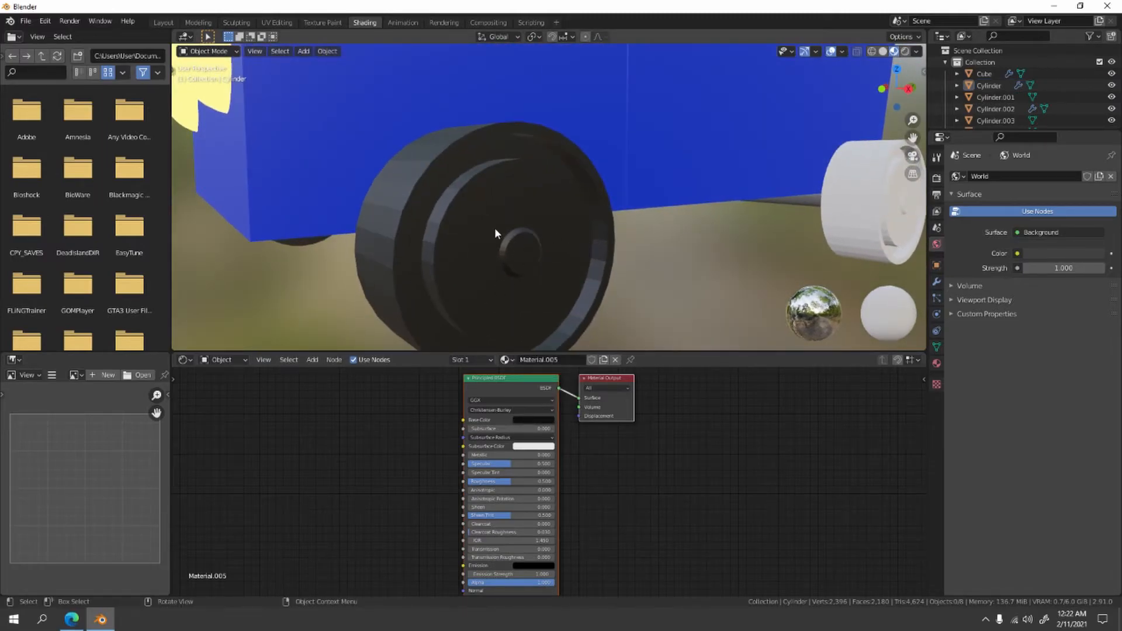
pyautogui.click(495, 230)
pyautogui.press('Tab')
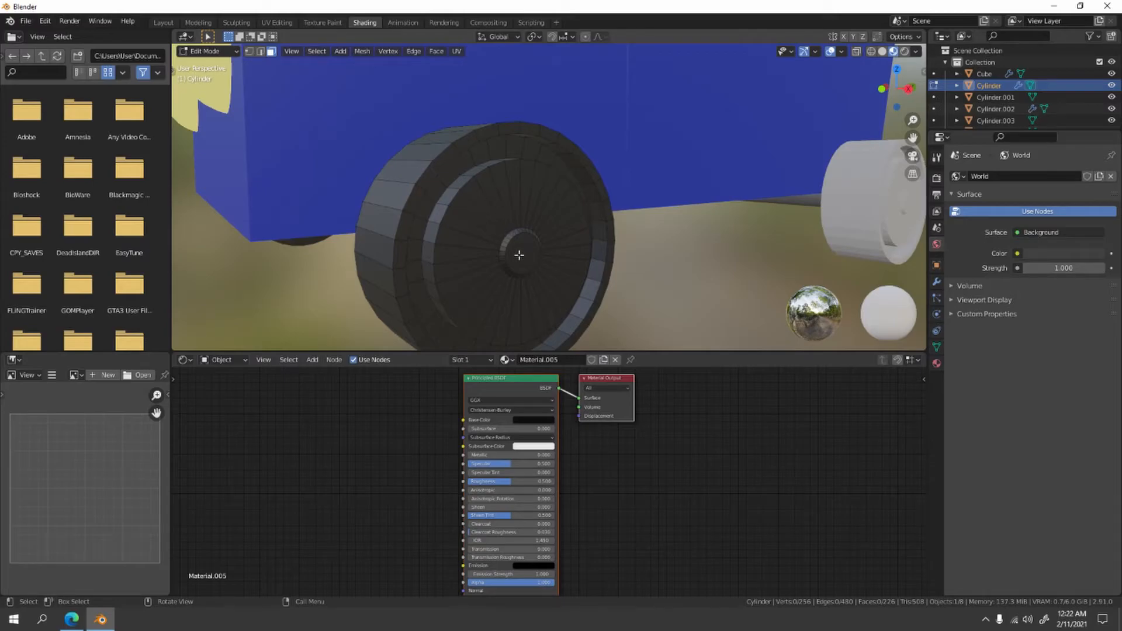
pyautogui.keyDown('alt'); pyautogui.click(465, 171); pyautogui.keyUp('alt')
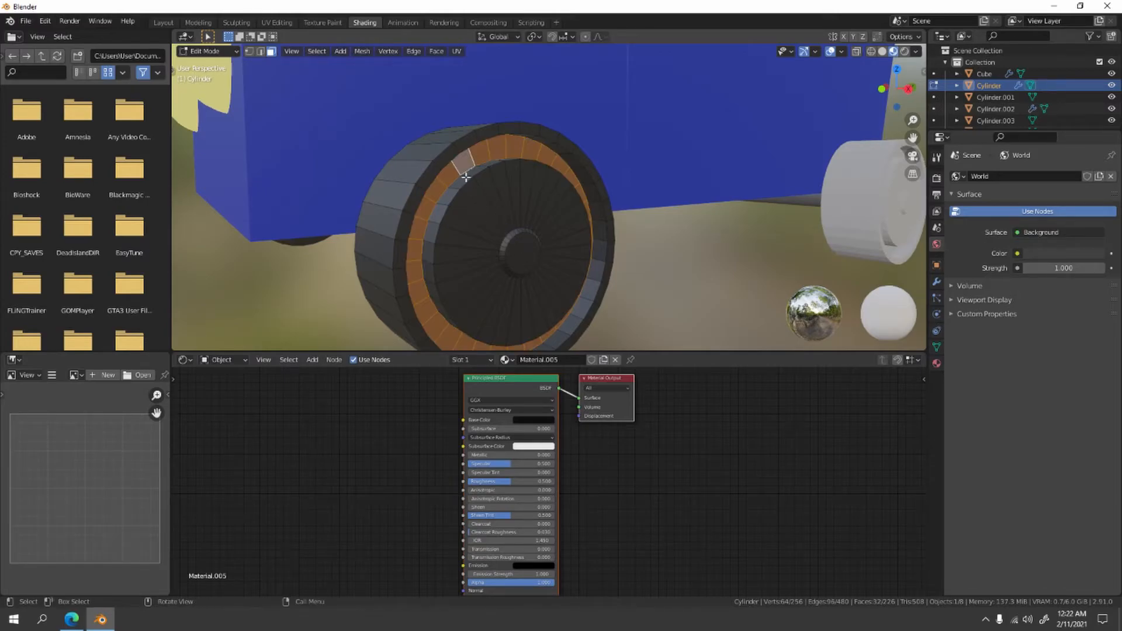
pyautogui.click(702, 290)
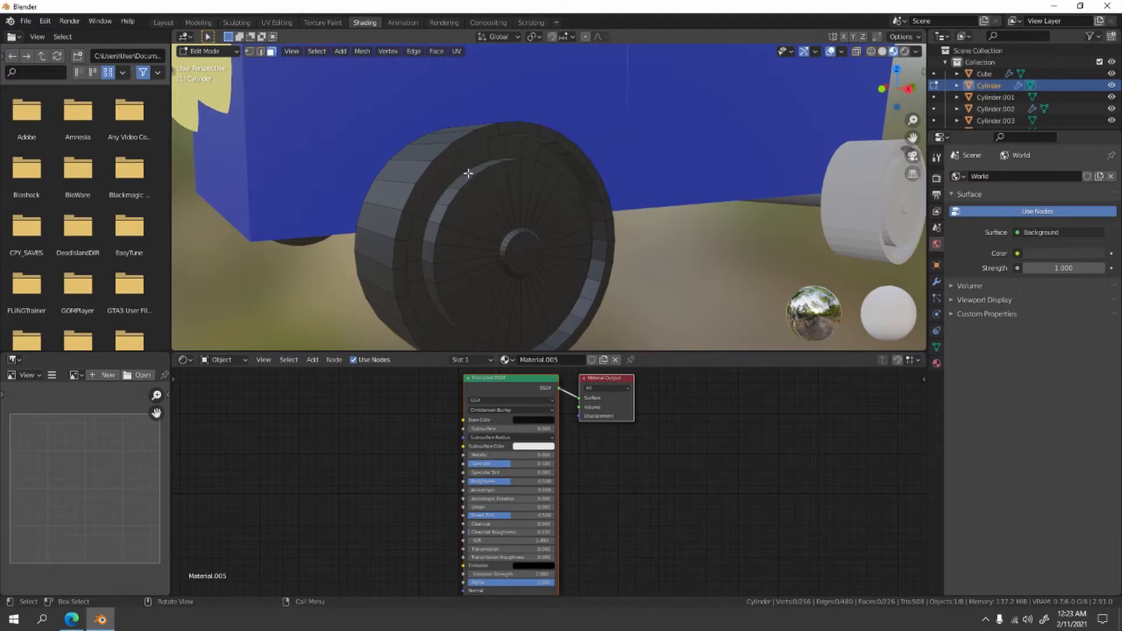
pyautogui.press('alt')
pyautogui.keyDown('alt'); pyautogui.click(460, 171); pyautogui.keyUp('alt')
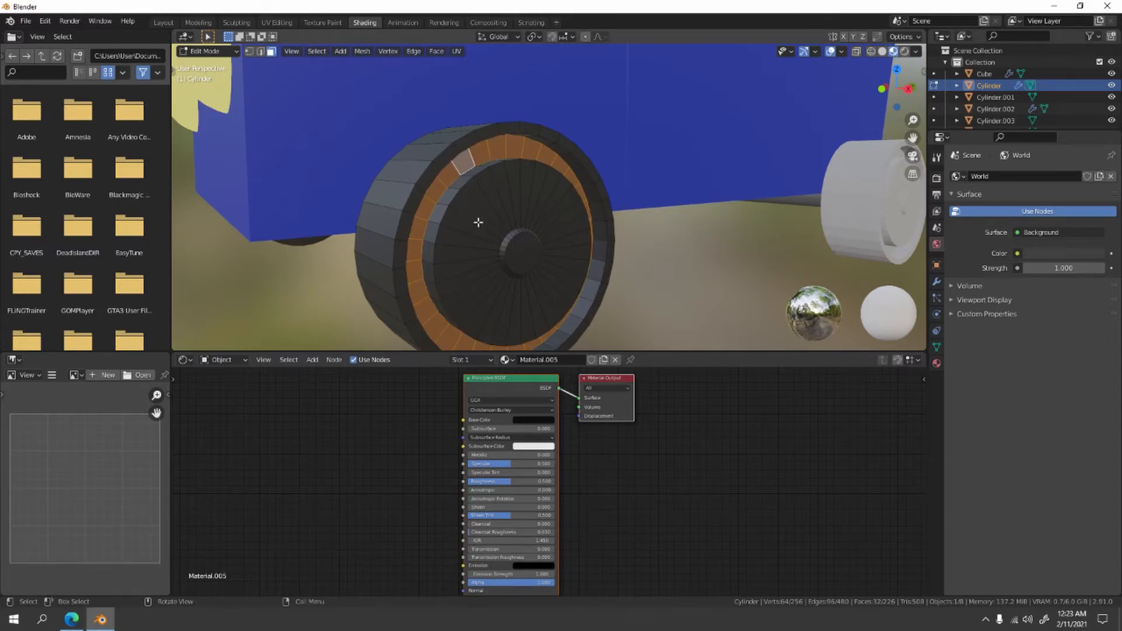
# - Return to Object Mode and delete the uncolored rear wheels, keeping the rear axle
pyautogui.scroll(-5, 583, 236)
pyautogui.moveTo(750, 222); pyautogui.dragTo(694, 221, button='middle')
pyautogui.moveTo(467, 232); pyautogui.dragTo(707, 217, button='middle')
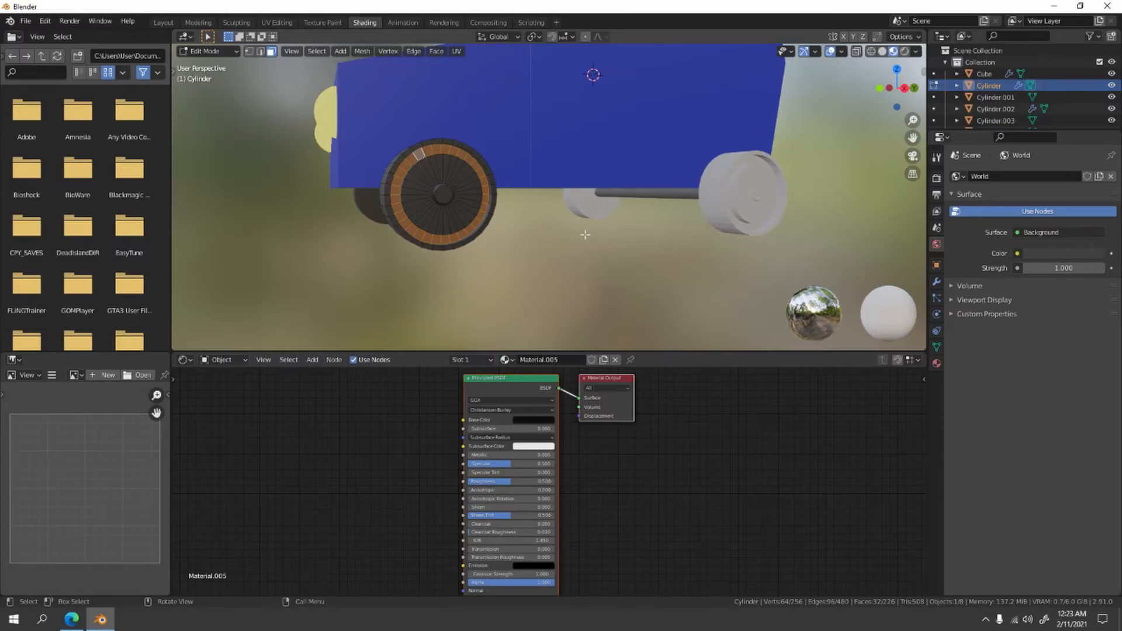
pyautogui.press('Tab')
pyautogui.moveTo(662, 252); pyautogui.dragTo(663, 200, button='middle')
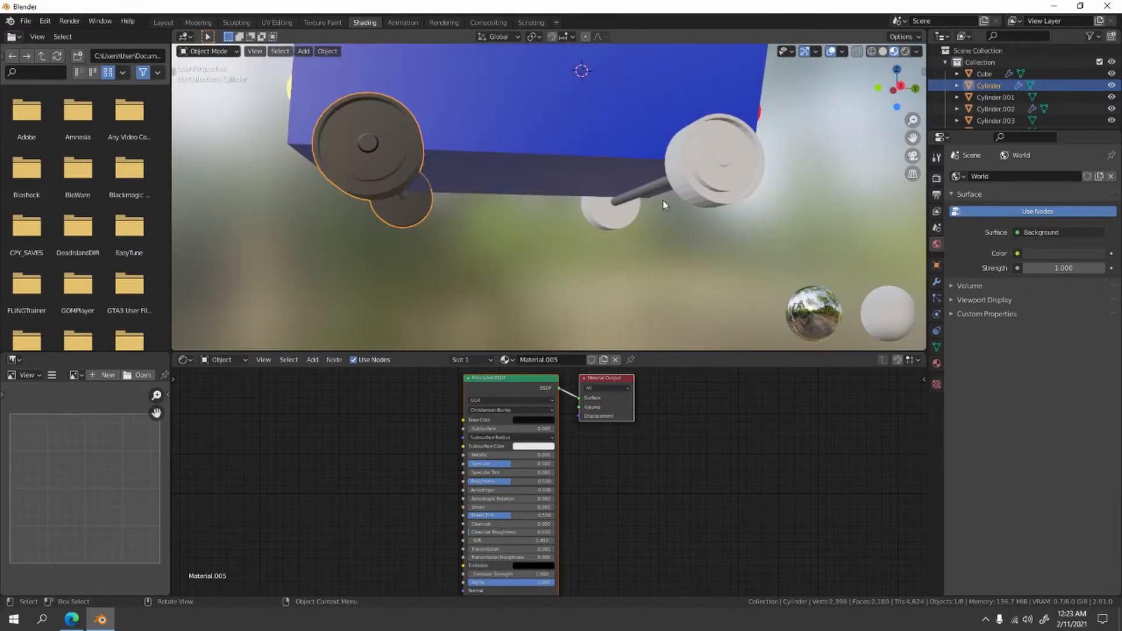
pyautogui.click(658, 196)
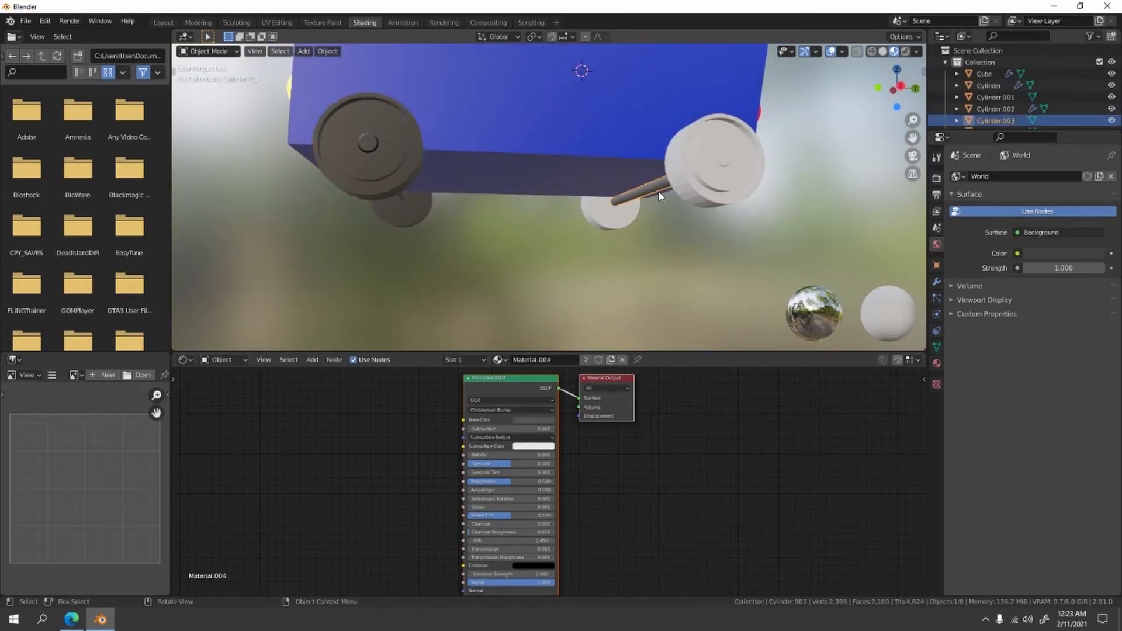
pyautogui.click(696, 199)
pyautogui.press('Delete')
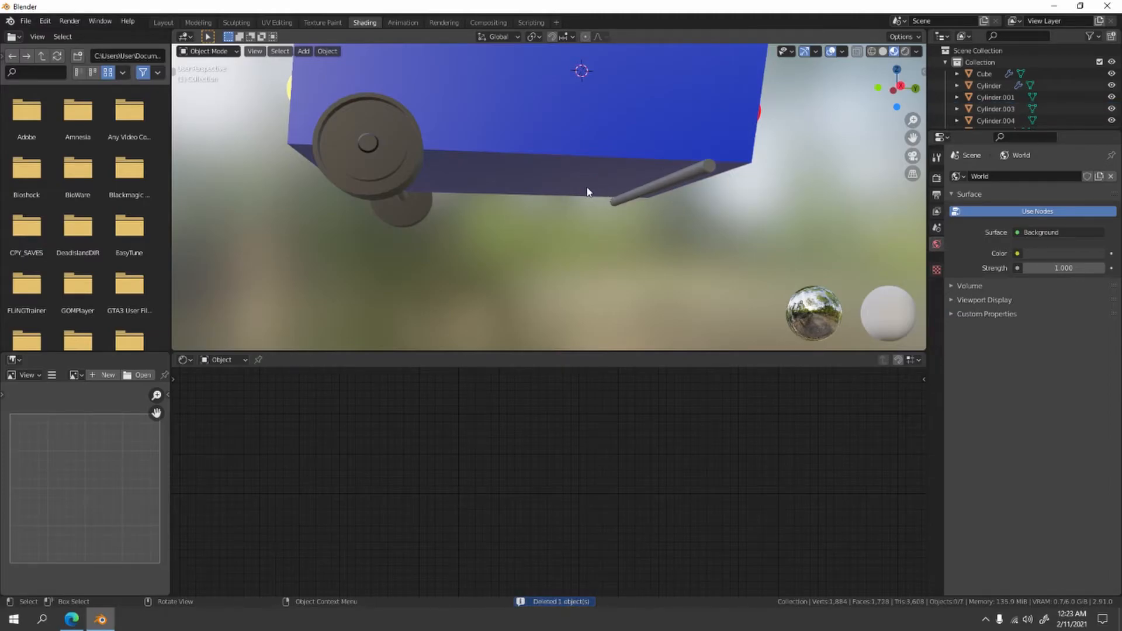
# - In the front wheels' Edit Mode, add a second material slot, assign it to the selected face ring and create a new material in it
pyautogui.moveTo(588, 192); pyautogui.dragTo(406, 275, button='middle')
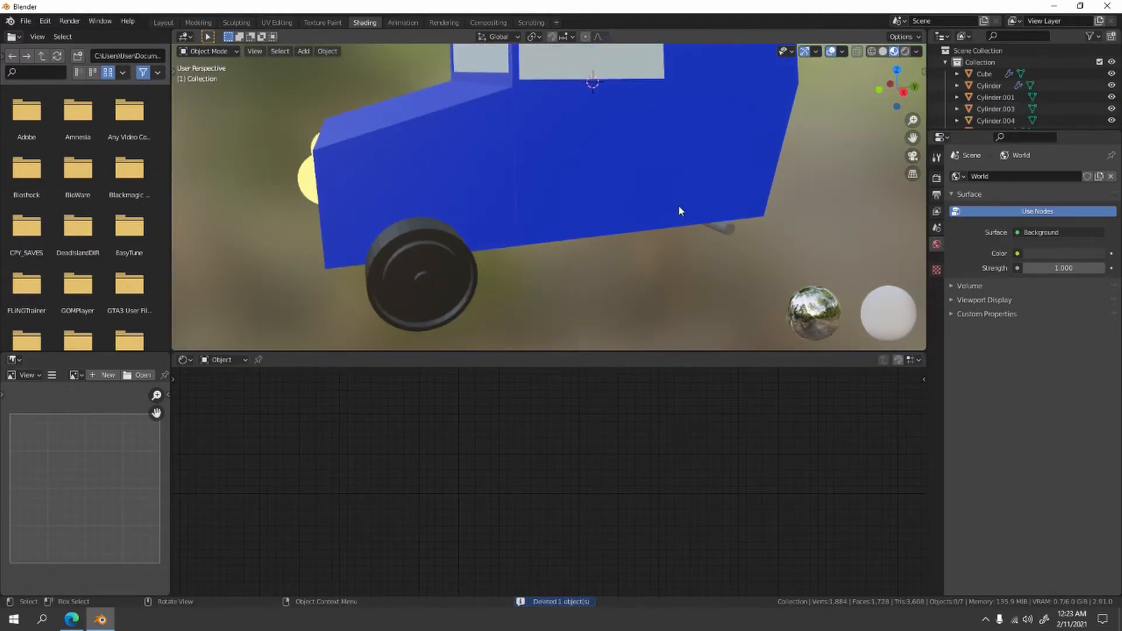
pyautogui.click(415, 280)
pyautogui.moveTo(412, 282); pyautogui.dragTo(436, 272, button='middle')
pyautogui.scroll(2, 444, 281)
pyautogui.press('Tab')
pyautogui.moveTo(534, 251); pyautogui.dragTo(517, 245, button='middle')
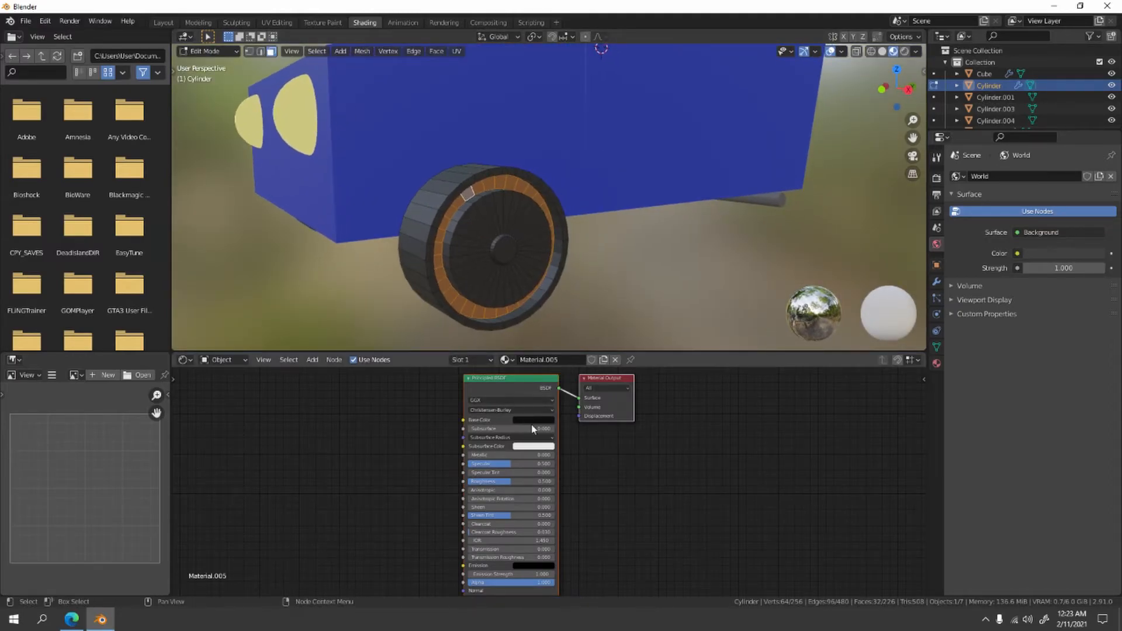
pyautogui.click(474, 360)
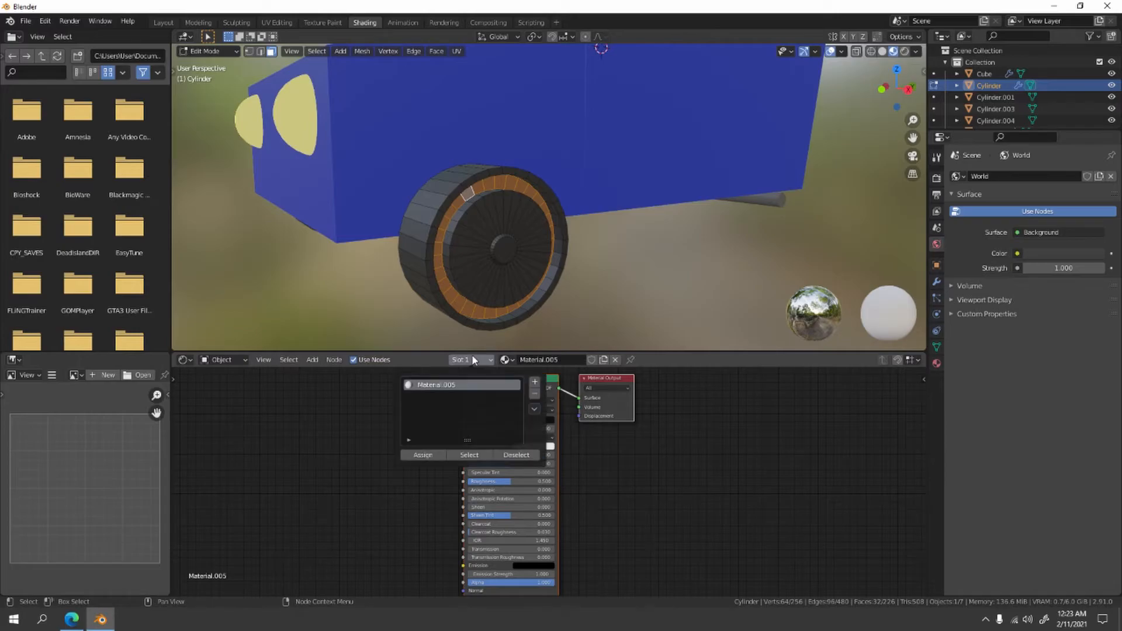
pyautogui.click(534, 382)
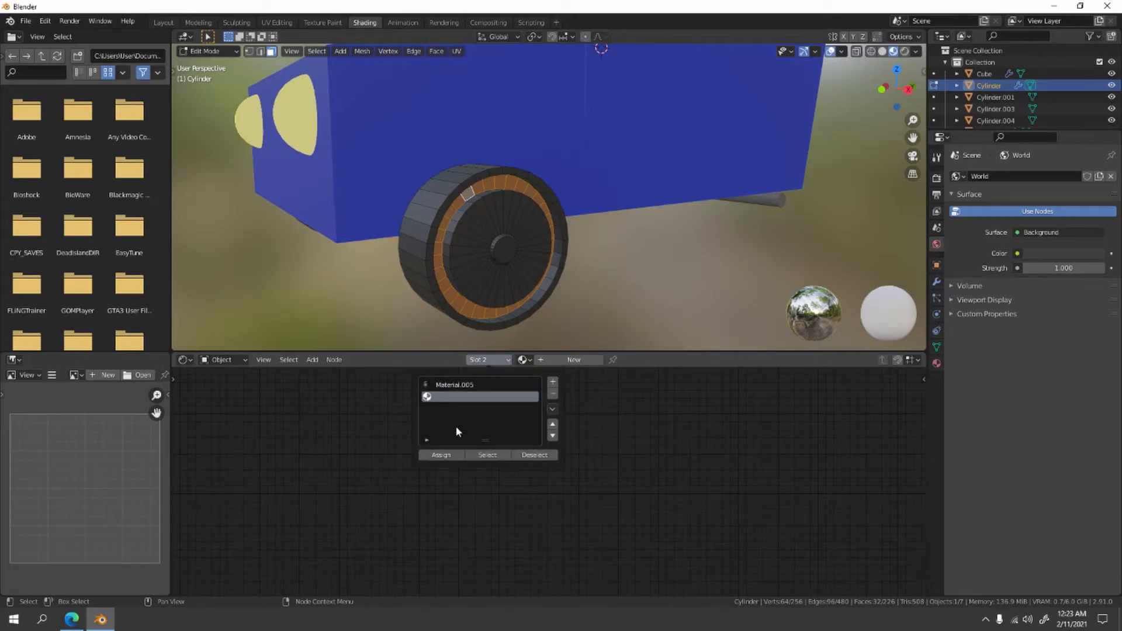
pyautogui.click(447, 455)
pyautogui.click(570, 361)
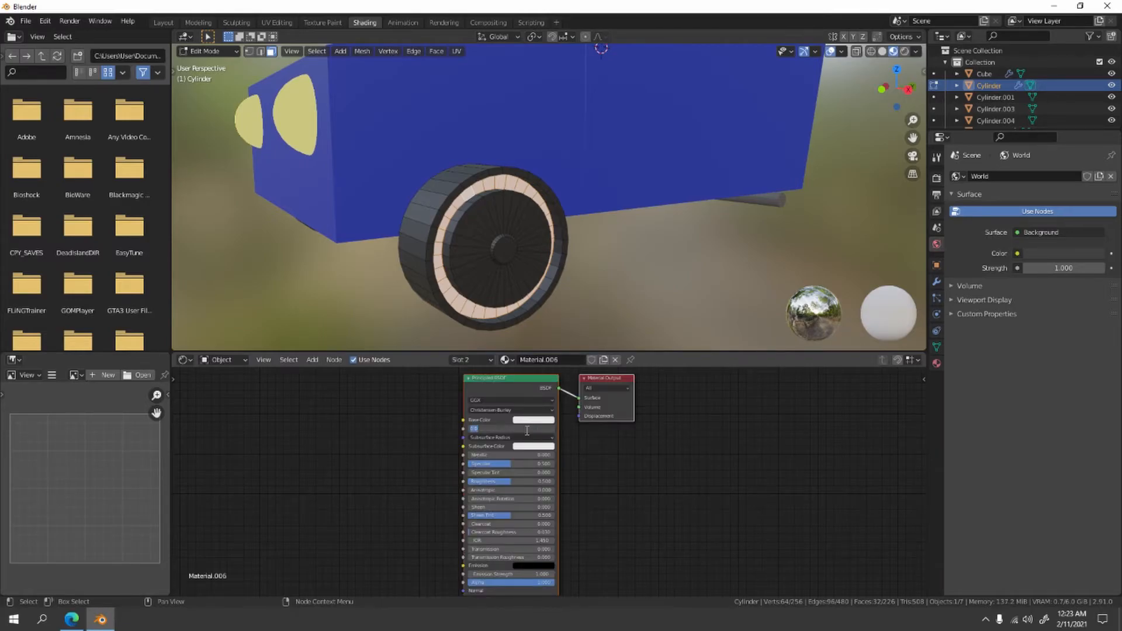
# - Set the wheel ring material's Base Color to bright green
pyautogui.click(523, 421)
pyautogui.moveTo(544, 349)
pyautogui.mouseDown()
pyautogui.moveTo(520, 336)
pyautogui.moveTo(533, 358)
pyautogui.moveTo(570, 346)
pyautogui.moveTo(563, 310)
pyautogui.moveTo(547, 305)
pyautogui.mouseUp()
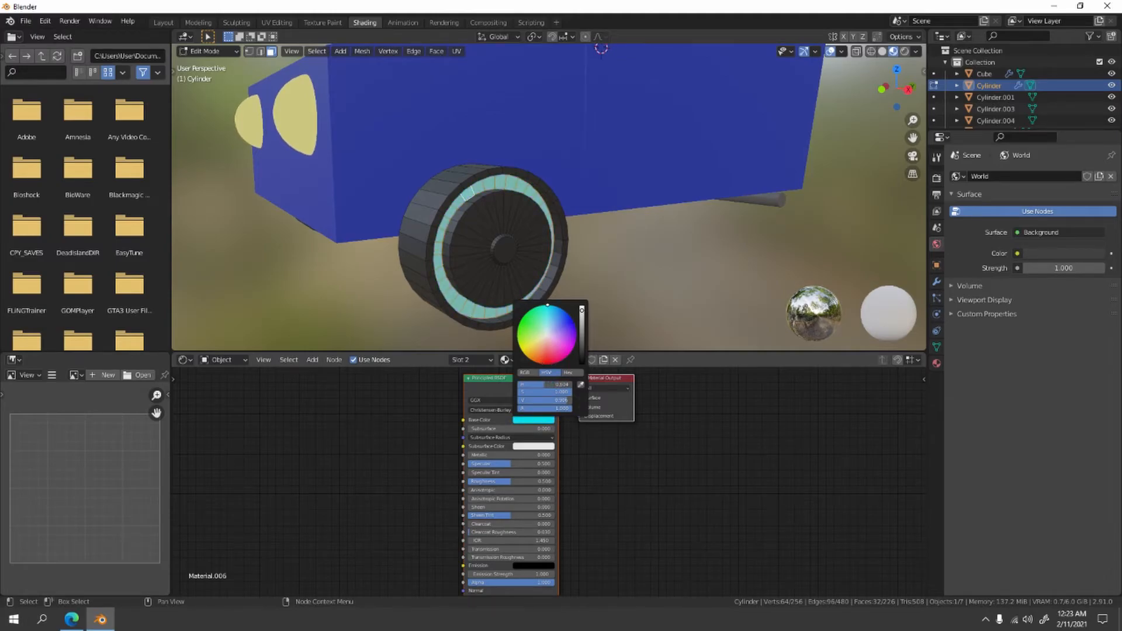
pyautogui.scroll(-6, 474, 311)
pyautogui.moveTo(447, 296)
pyautogui.mouseDown(button='middle')
pyautogui.moveTo(469, 328)
pyautogui.moveTo(454, 300)
pyautogui.mouseUp(button='middle')
pyautogui.scroll(10, 659, 279)
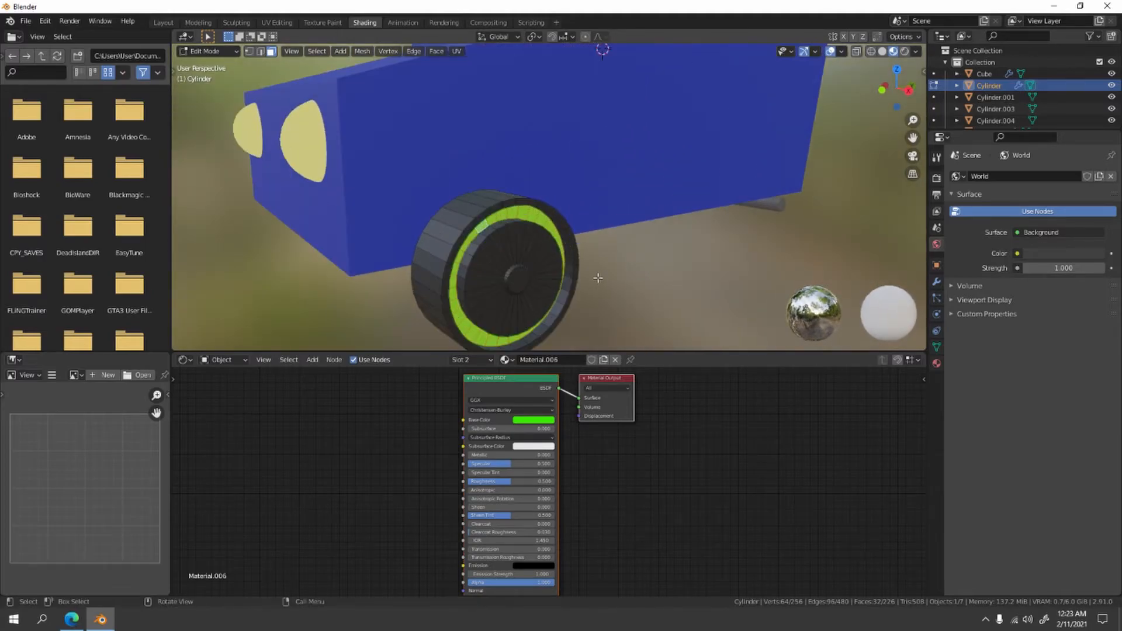
pyautogui.scroll(-3, 612, 245)
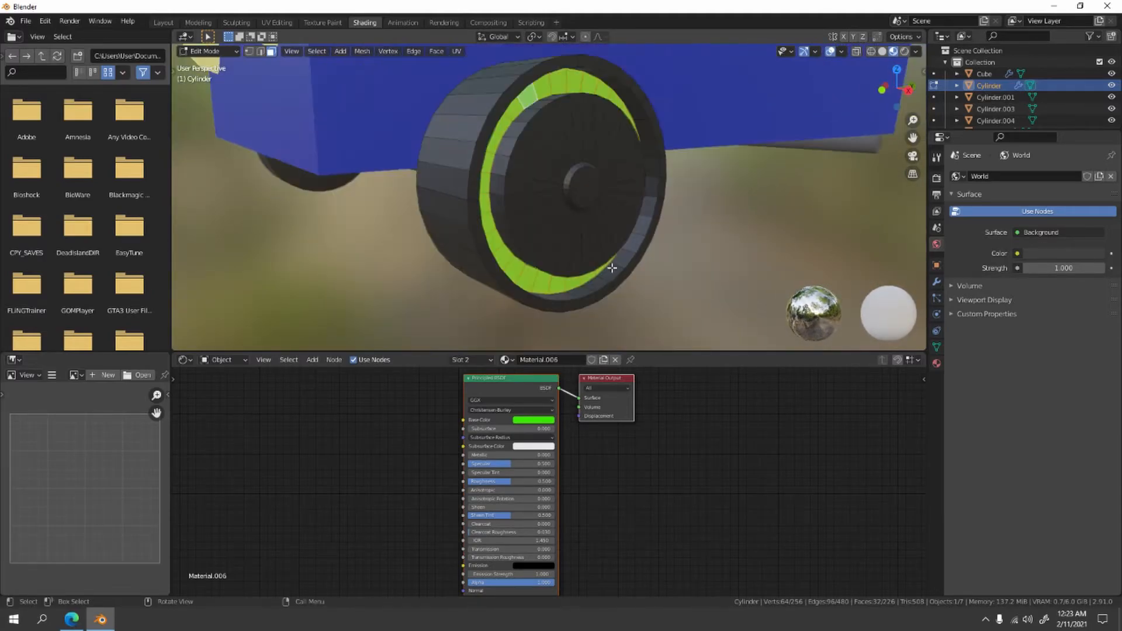
# - Select the wheel's center cap face, assign it a new default white material in a third slot, and return to Object Mode
pyautogui.click(593, 195)
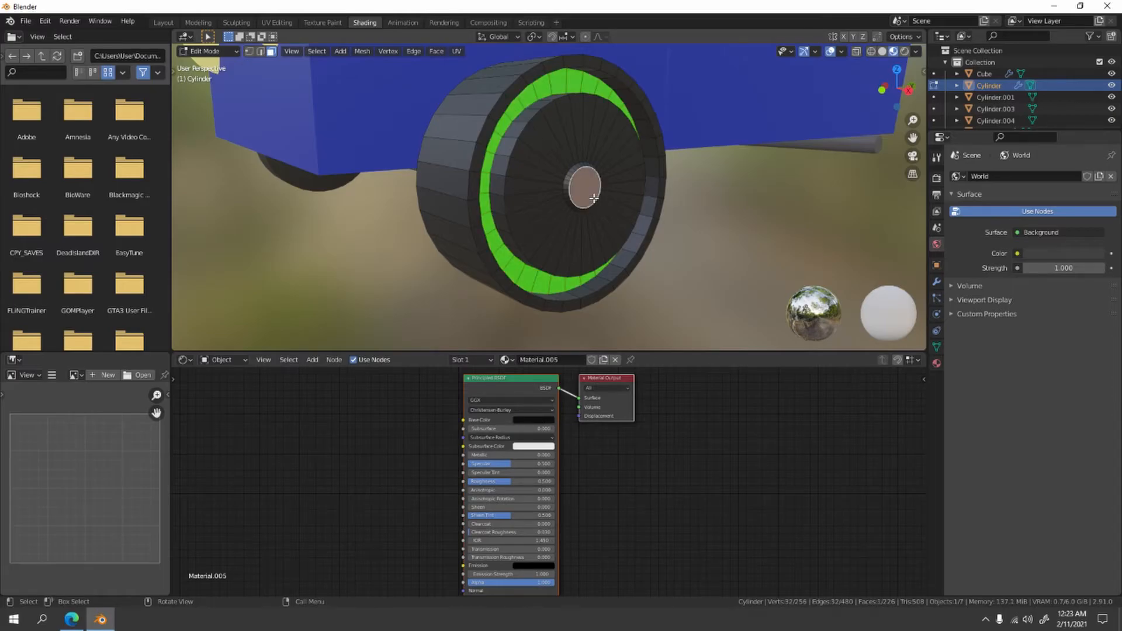
pyautogui.click(470, 359)
pyautogui.click(535, 383)
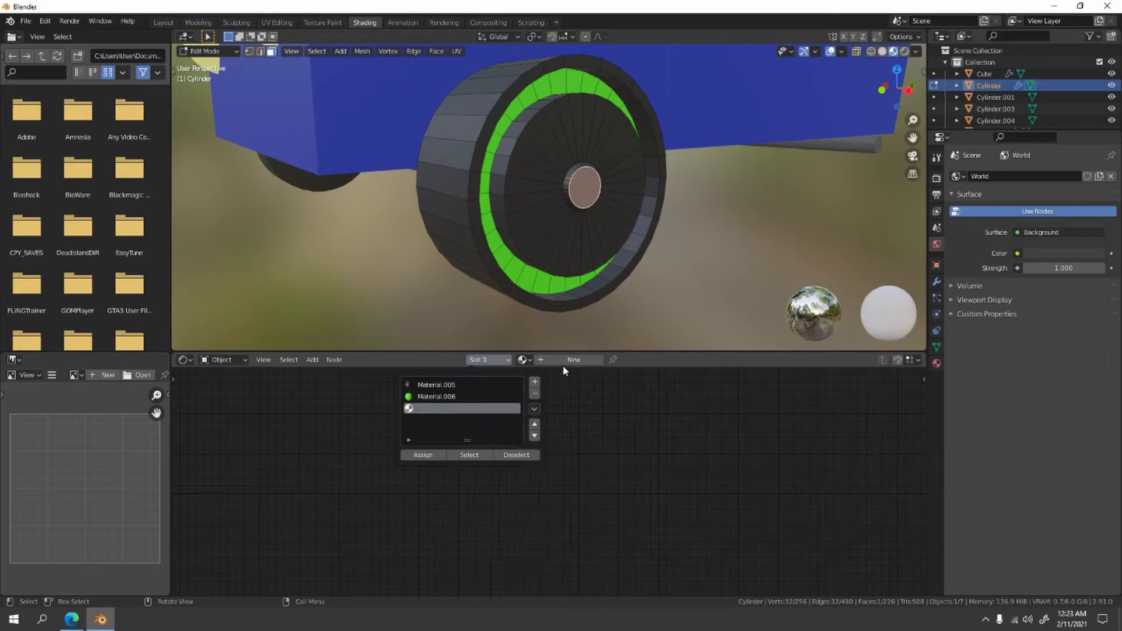
pyautogui.click(567, 359)
pyautogui.click(490, 360)
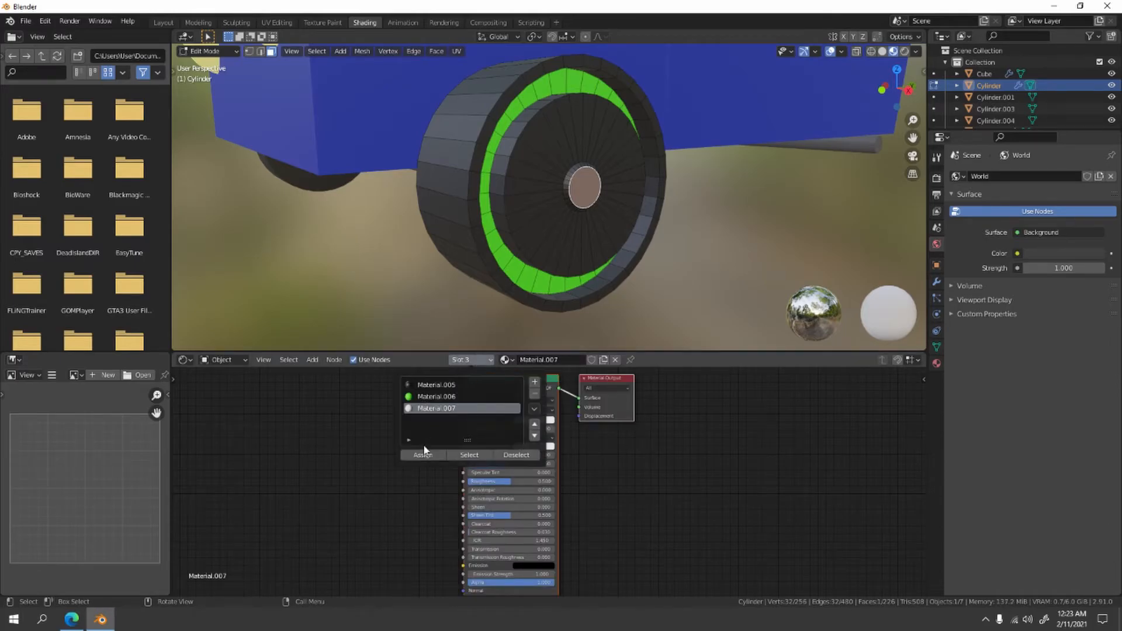
pyautogui.click(423, 456)
pyautogui.click(761, 268)
pyautogui.press('Tab')
# - Duplicate the colored front wheels and move the copy along the Y axis toward the rear of the car
pyautogui.scroll(-6, 762, 267)
pyautogui.moveTo(727, 261); pyautogui.dragTo(532, 248, button='middle')
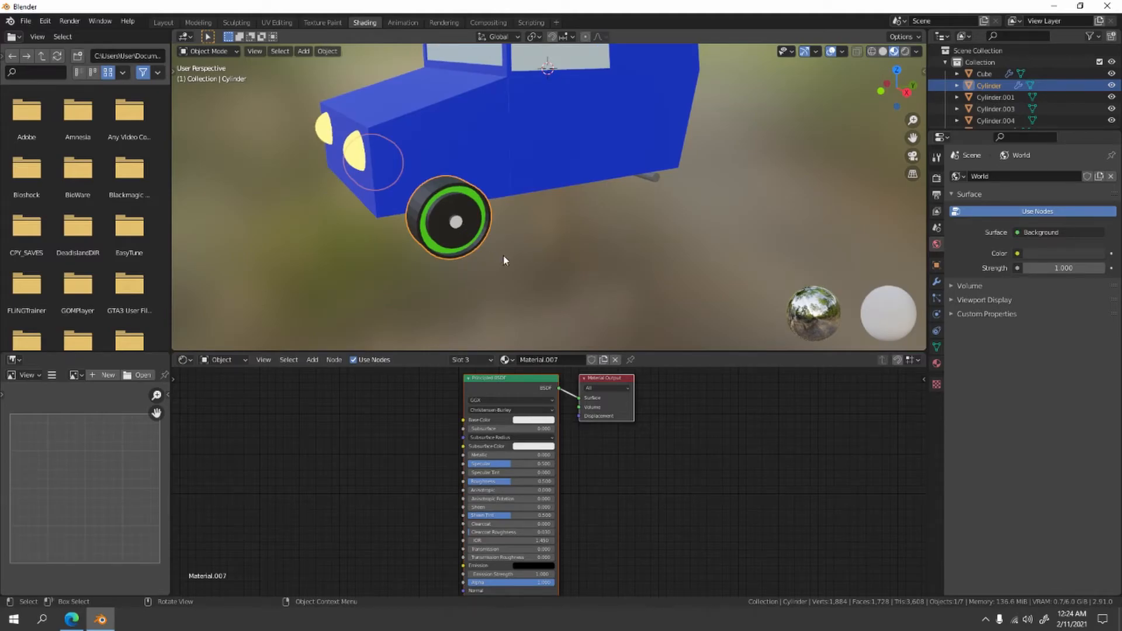
pyautogui.click(561, 251)
pyautogui.click(467, 248)
pyautogui.hotkey('shift', 'd')
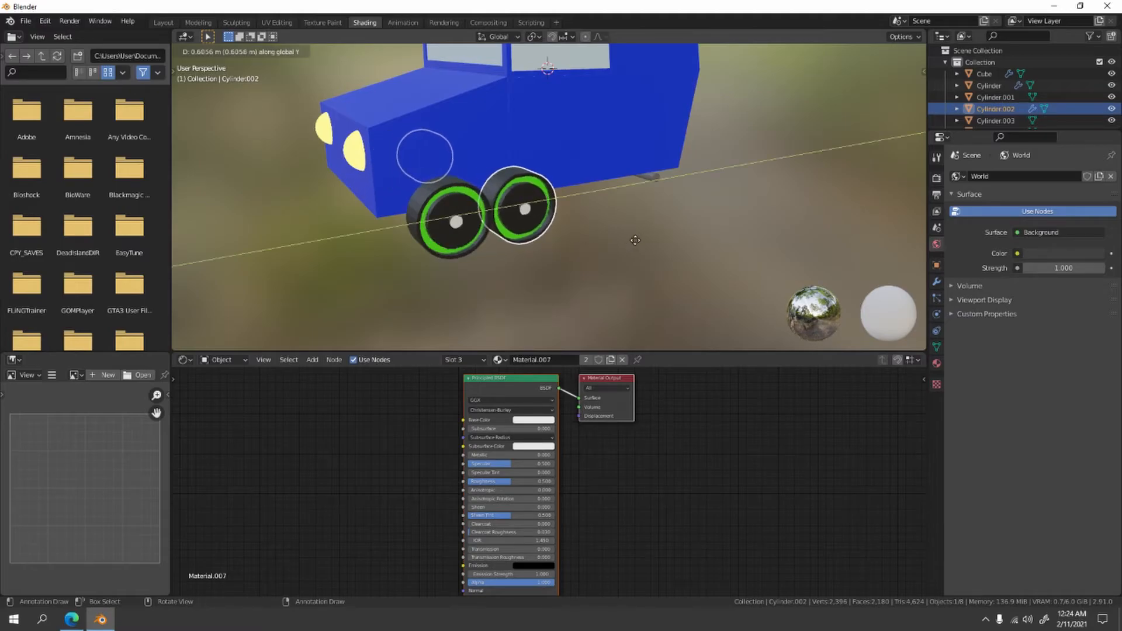
pyautogui.click(756, 222)
# - In right-side wireframe view, move the duplicated wheels along the Y axis until they are centered on the rear axle
pyautogui.press('KP_1')
pyautogui.press('KP_3')
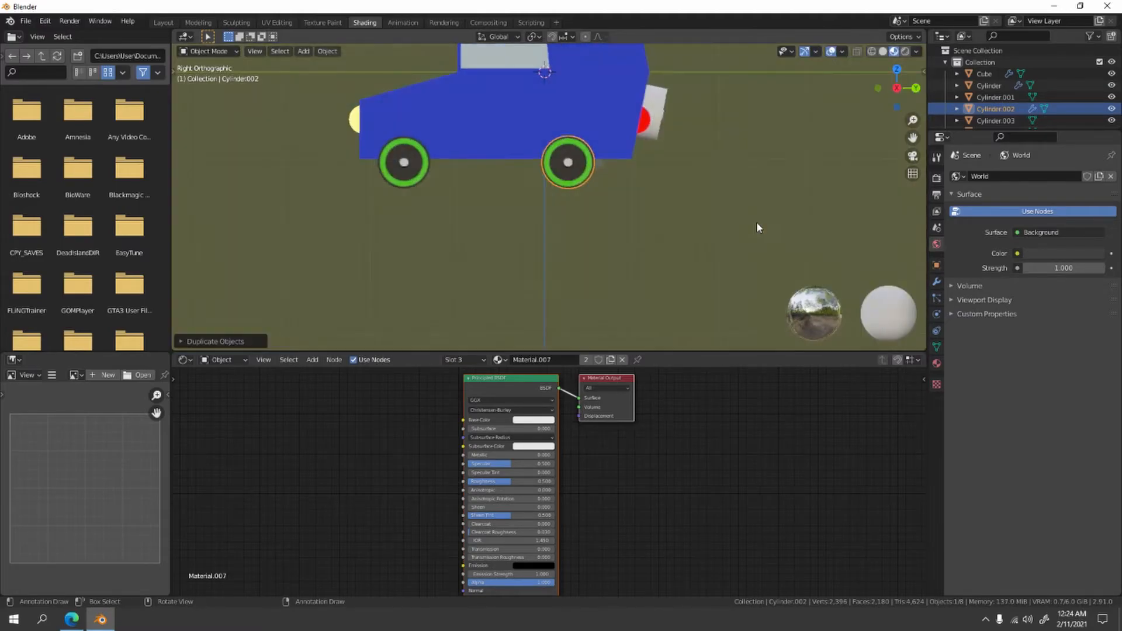
pyautogui.scroll(4, 756, 222)
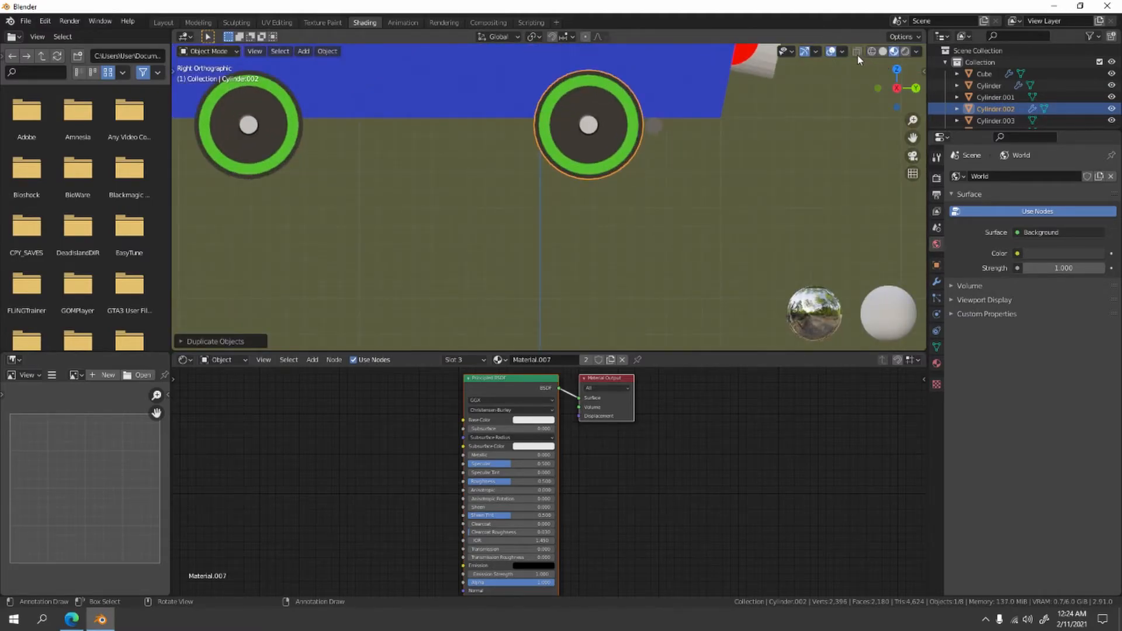
pyautogui.click(857, 54)
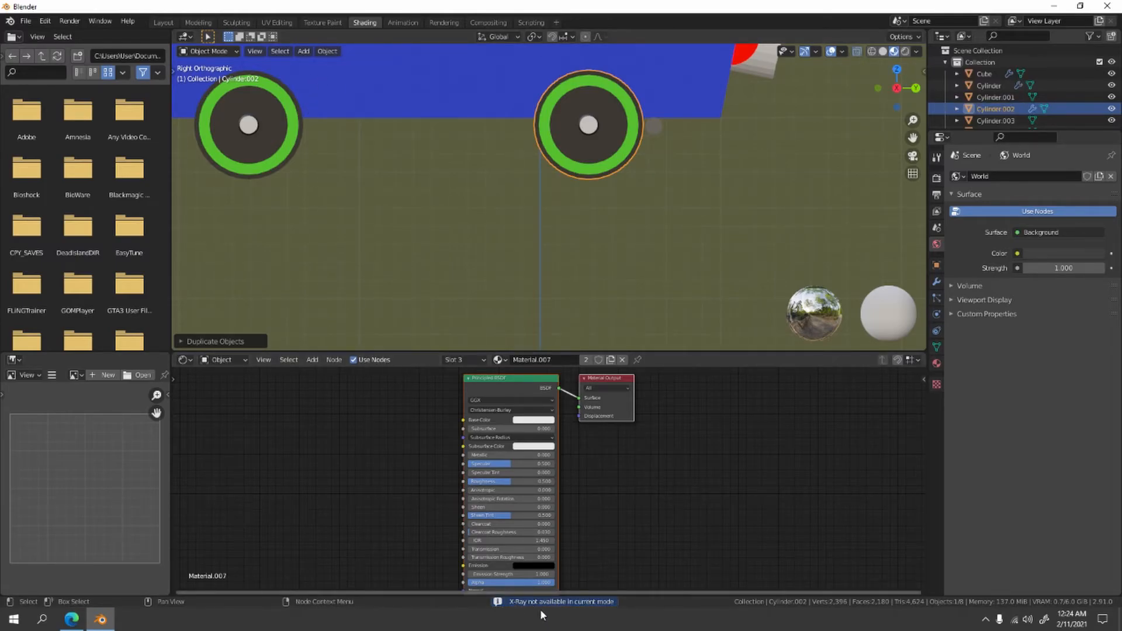
pyautogui.click(872, 50)
pyautogui.scroll(2, 689, 122)
pyautogui.keyDown('shift'); pyautogui.moveTo(689, 122); pyautogui.dragTo(534, 230, button='middle'); pyautogui.keyUp('shift')
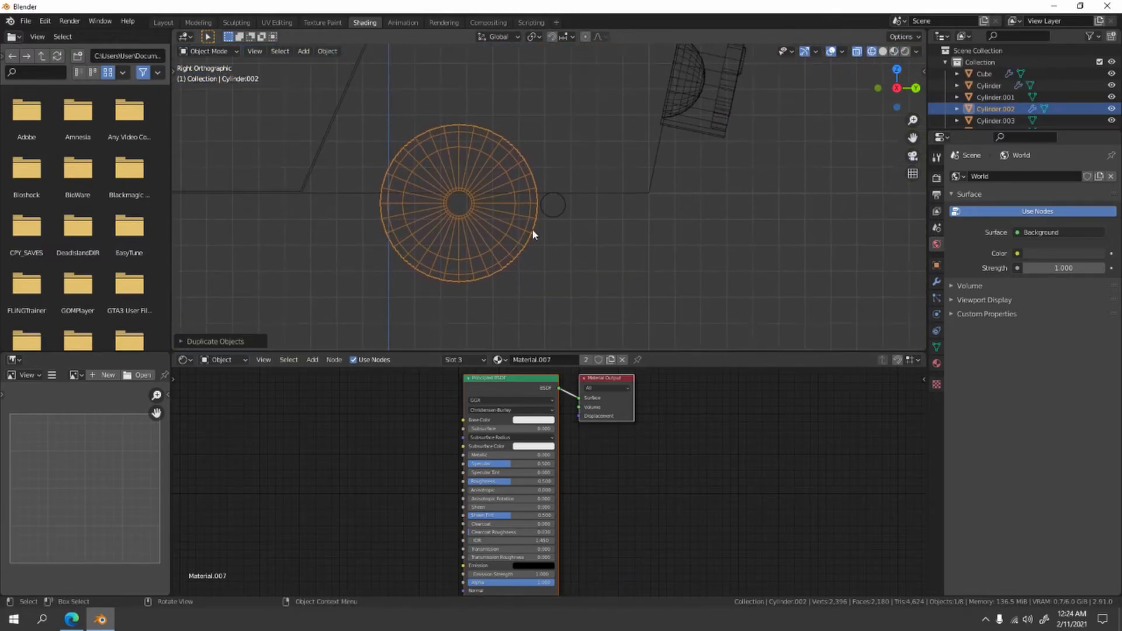
pyautogui.press('g')
pyautogui.press('x')
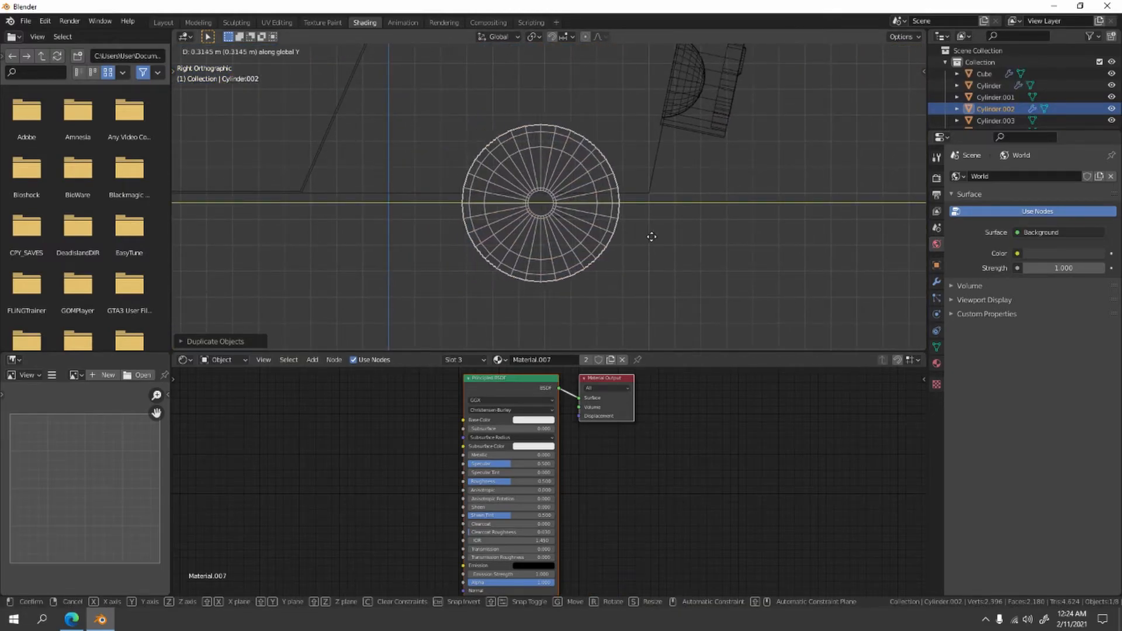
pyautogui.click(660, 237)
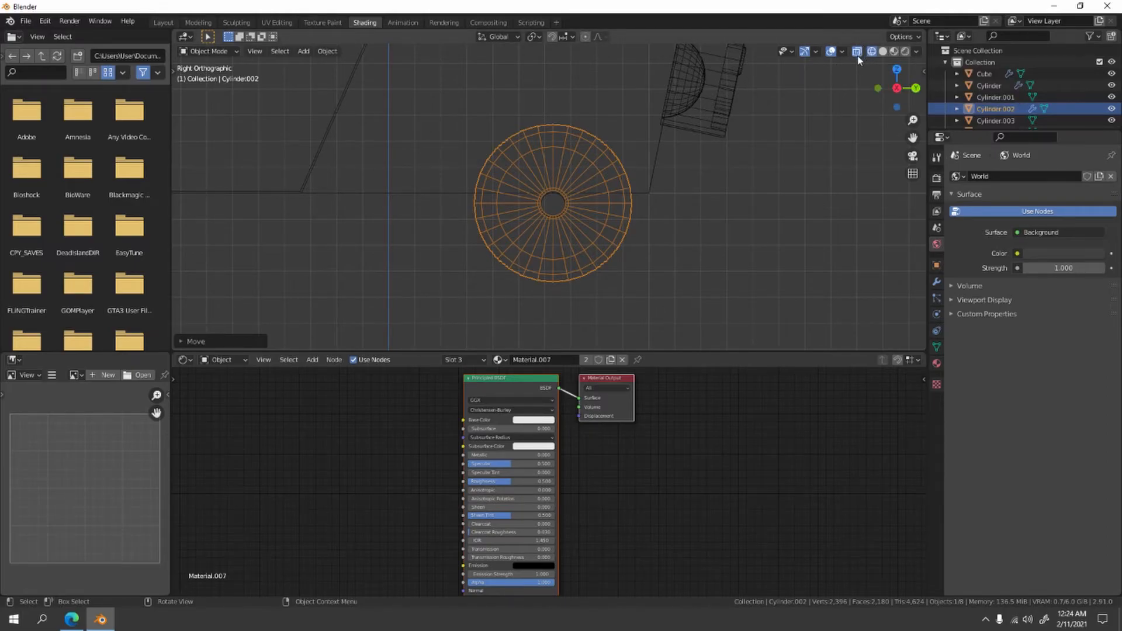
# - Check the duplicated wheels around the rear axle in wireframe, and reposition them over the axle in right-side view
pyautogui.scroll(1, 734, 183)
pyautogui.keyDown('shift'); pyautogui.scroll(1, 727, 209); pyautogui.keyUp('shift')
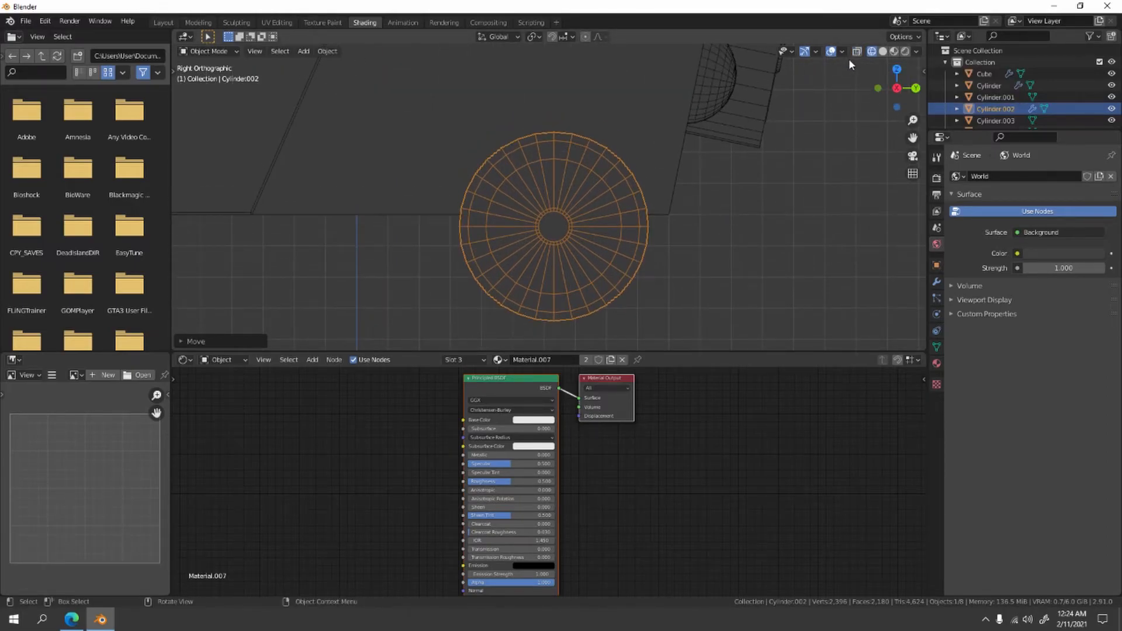
pyautogui.scroll(-4, 512, 188)
pyautogui.moveTo(513, 188); pyautogui.dragTo(541, 190, button='middle')
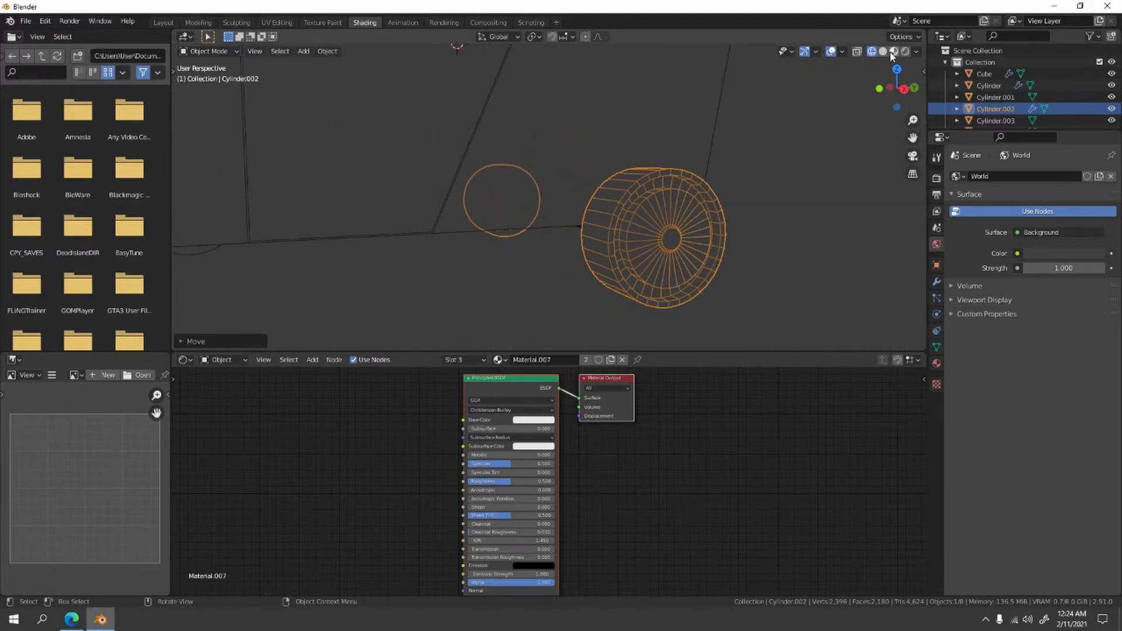
pyautogui.scroll(-3, 766, 206)
pyautogui.moveTo(766, 205); pyautogui.dragTo(725, 172, button='middle')
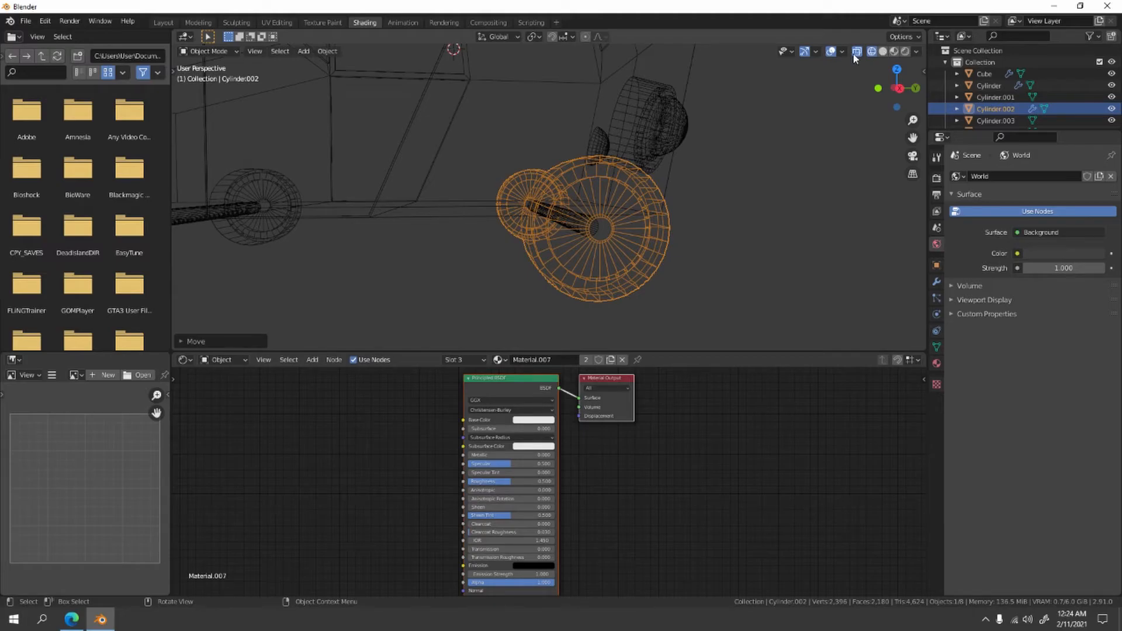
pyautogui.press('KP_3')
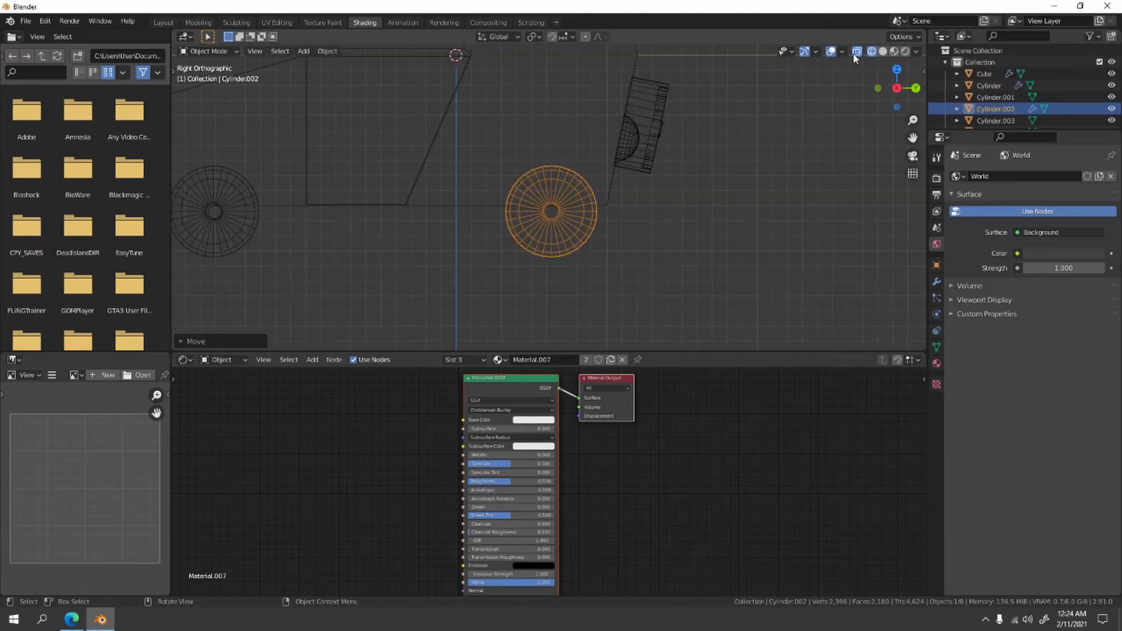
pyautogui.scroll(3, 614, 205)
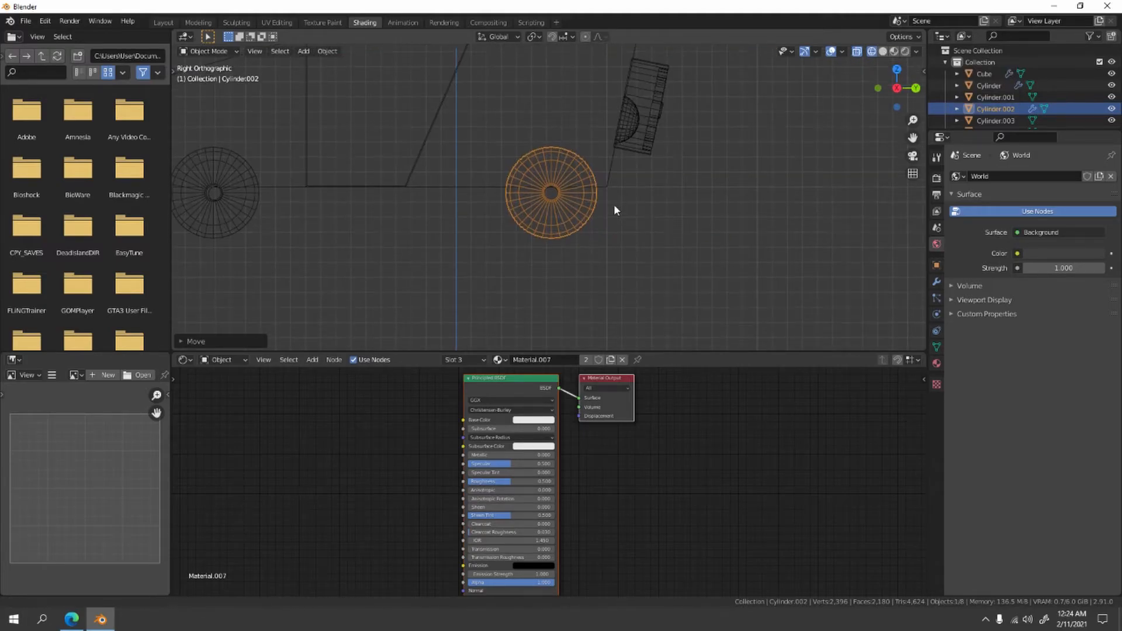
pyautogui.press('g')
pyautogui.moveTo(593, 217); pyautogui.dragTo(623, 214)
pyautogui.click(614, 203)
# - Fine-tune the rear wheels' height along the Z axis until their hubs are centered on the axle circle
pyautogui.scroll(10, 612, 201)
pyautogui.press('g')
pyautogui.press('z')
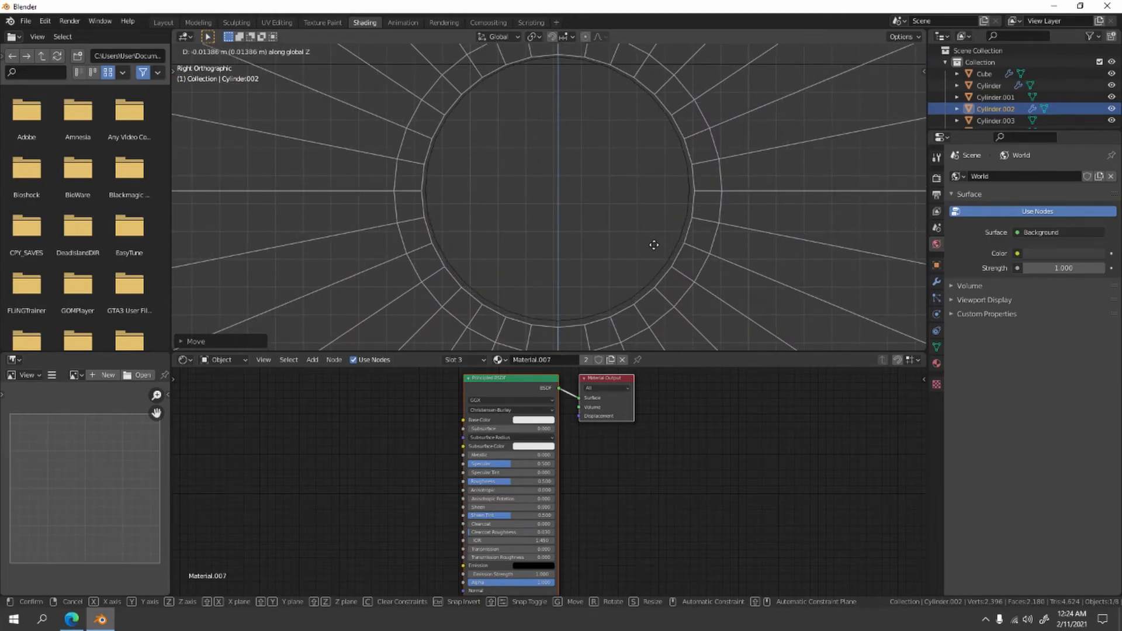
pyautogui.click(651, 242)
pyautogui.scroll(1, 648, 241)
pyautogui.keyDown('shift'); pyautogui.moveTo(649, 240); pyautogui.dragTo(639, 234, button='middle'); pyautogui.keyUp('shift')
pyautogui.press('g')
pyautogui.press('z')
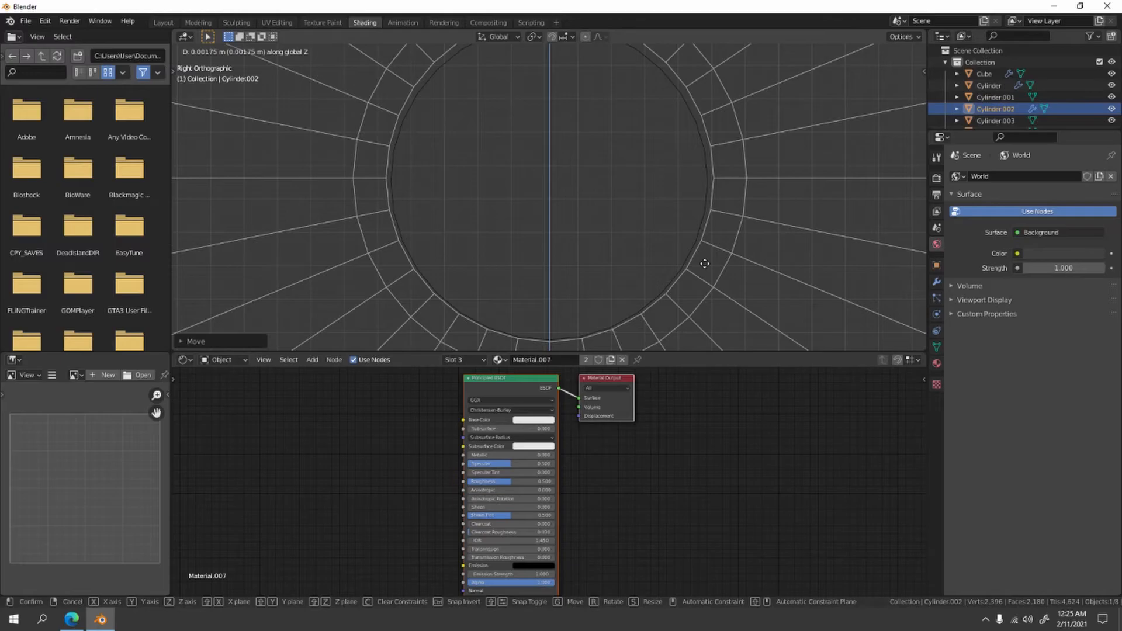
pyautogui.click(705, 265)
# - Deselect the rear wheels and switch the viewport to Material Preview shading, with the back of the car in view
pyautogui.scroll(-3, 702, 265)
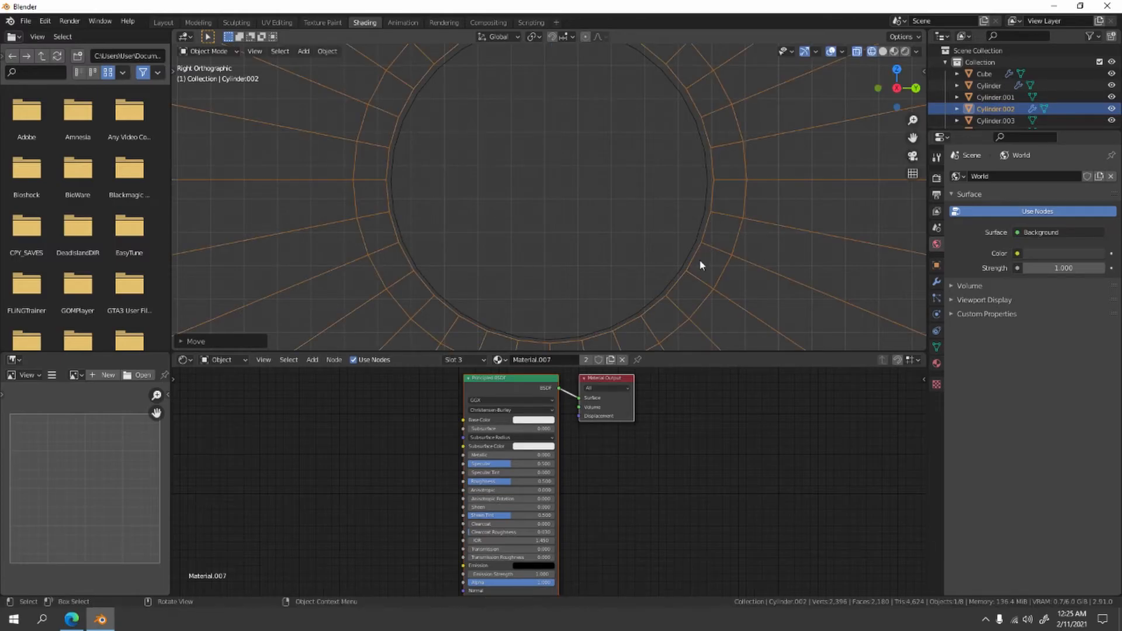
pyautogui.scroll(-6, 694, 254)
pyautogui.moveTo(650, 245); pyautogui.dragTo(707, 268, button='middle')
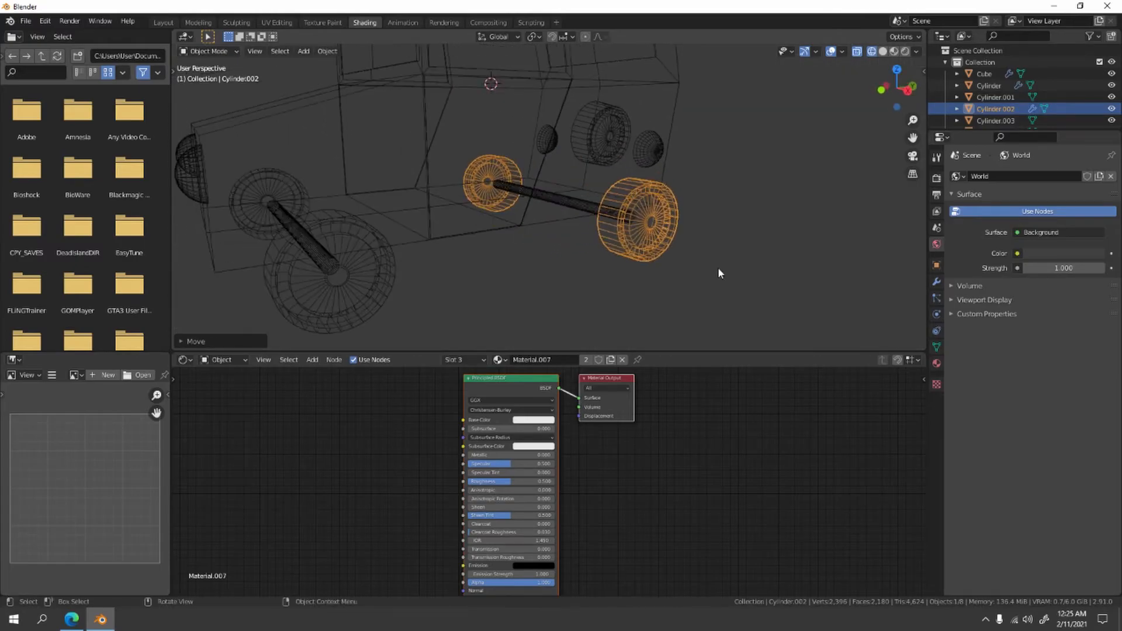
pyautogui.click(883, 51)
pyautogui.scroll(-5, 726, 218)
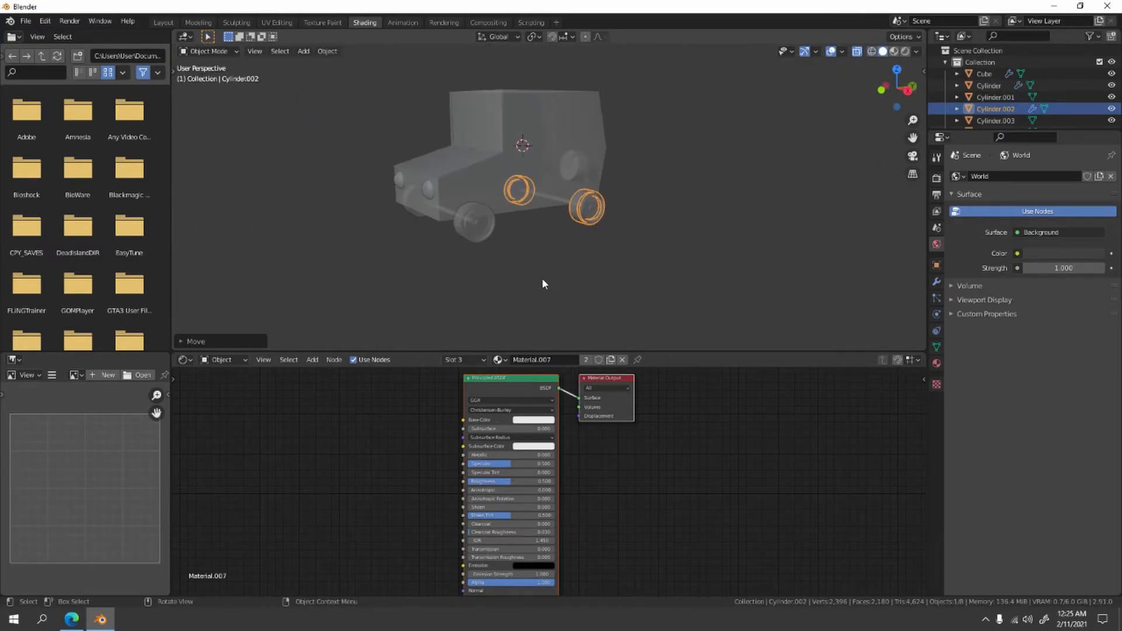
pyautogui.click(571, 281)
pyautogui.click(894, 52)
pyautogui.moveTo(591, 218)
pyautogui.mouseDown(button='middle')
pyautogui.moveTo(428, 191)
pyautogui.moveTo(424, 238)
pyautogui.moveTo(471, 248)
pyautogui.moveTo(556, 218)
pyautogui.mouseUp(button='middle')
pyautogui.scroll(7, 552, 212)
pyautogui.moveTo(560, 169); pyautogui.dragTo(600, 164, button='middle')
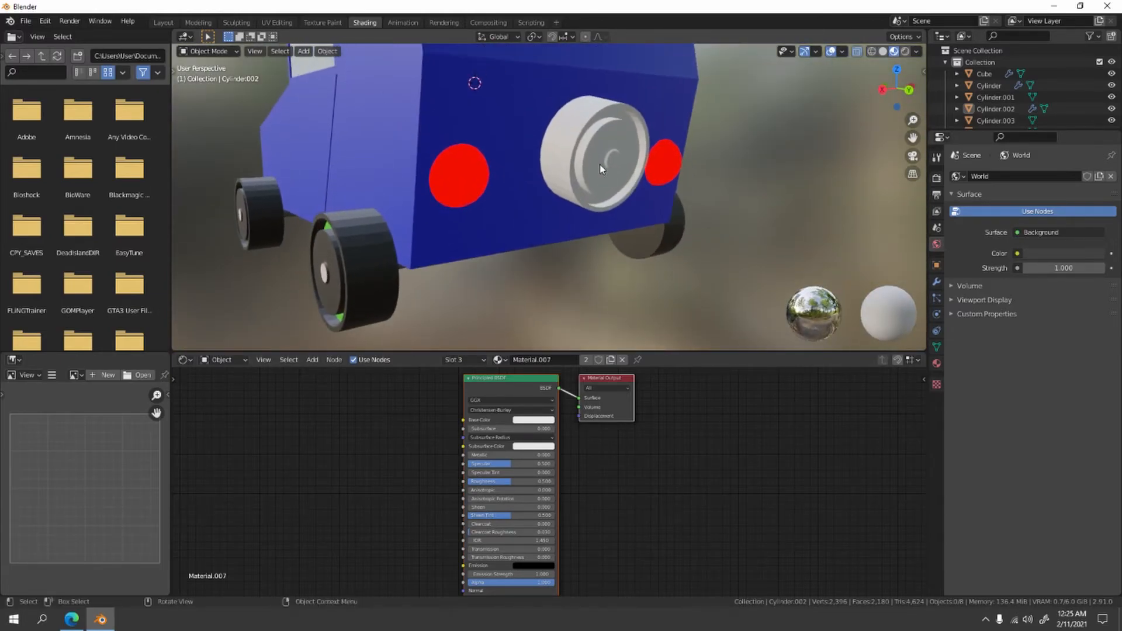
# - Delete the uncolored spare wheel on the back of the car
pyautogui.click(603, 156)
pyautogui.click(383, 278)
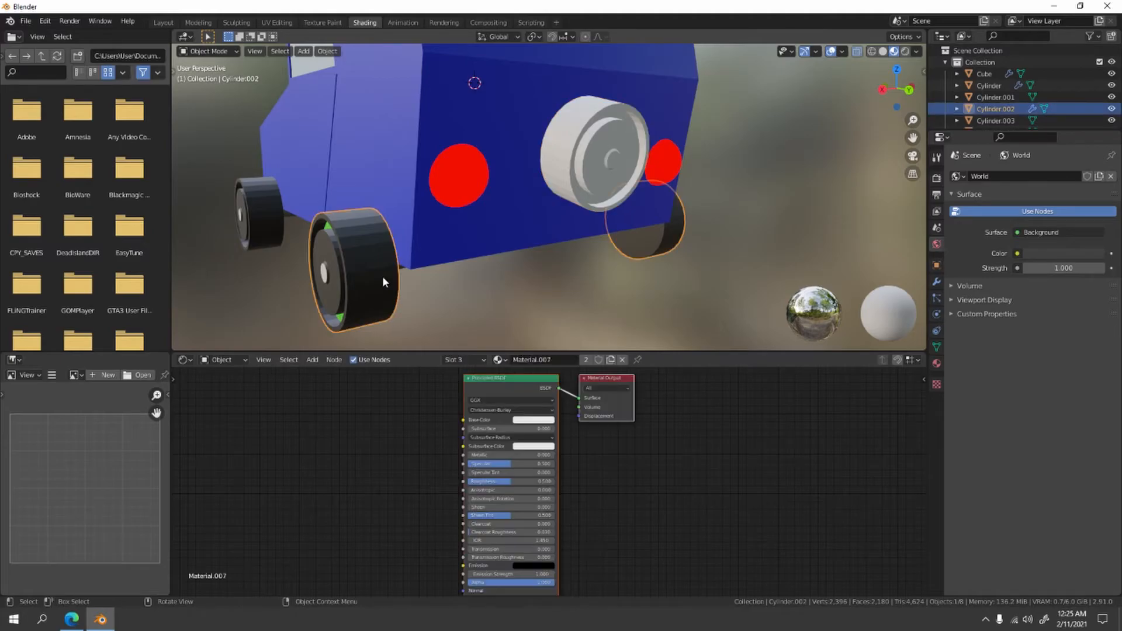
pyautogui.click(584, 139)
pyautogui.press('Delete')
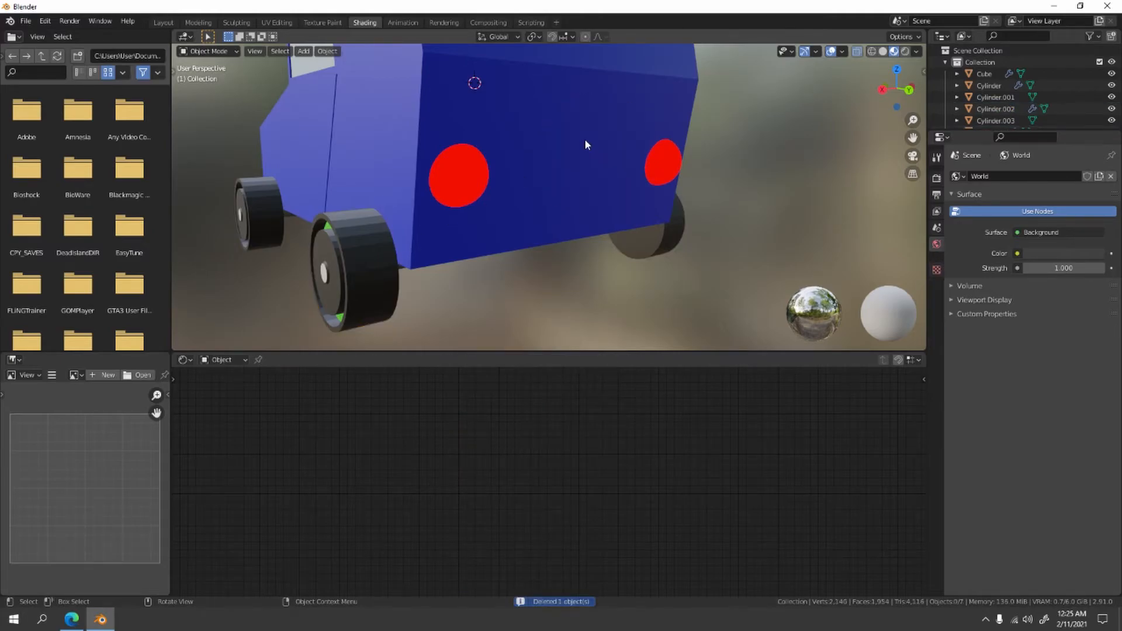
# - Duplicate the colored rear wheels and move the copy along the Y axis to just behind the car
pyautogui.click(346, 264)
pyautogui.moveTo(380, 269); pyautogui.dragTo(556, 216, button='middle')
pyautogui.hotkey('shift', 'd')
pyautogui.press('x')
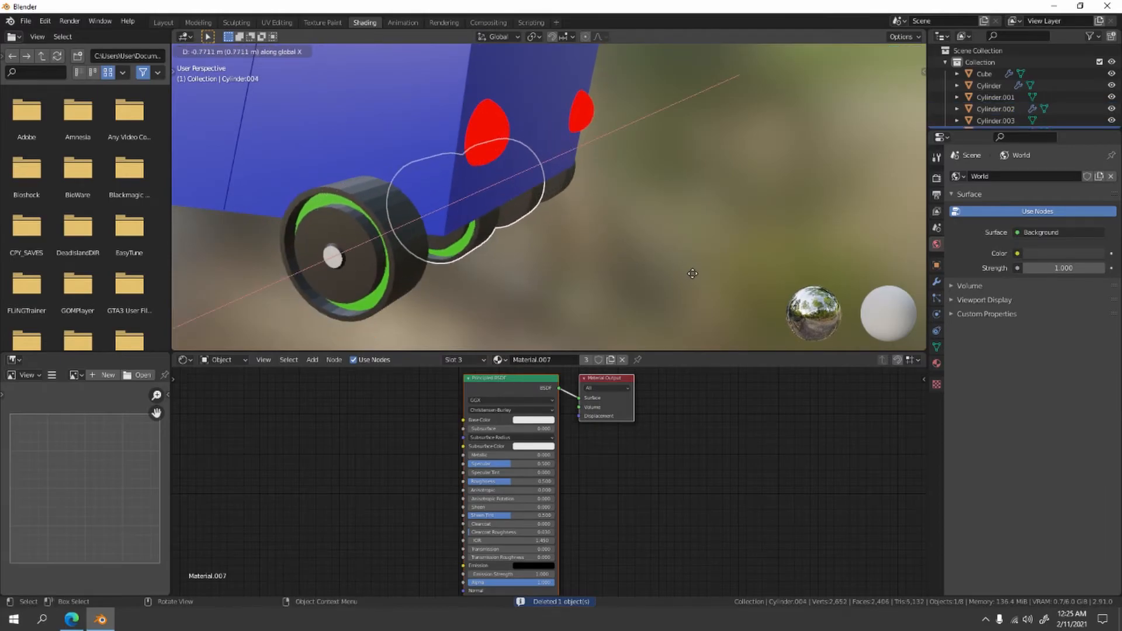
pyautogui.press('y')
pyautogui.click(725, 279)
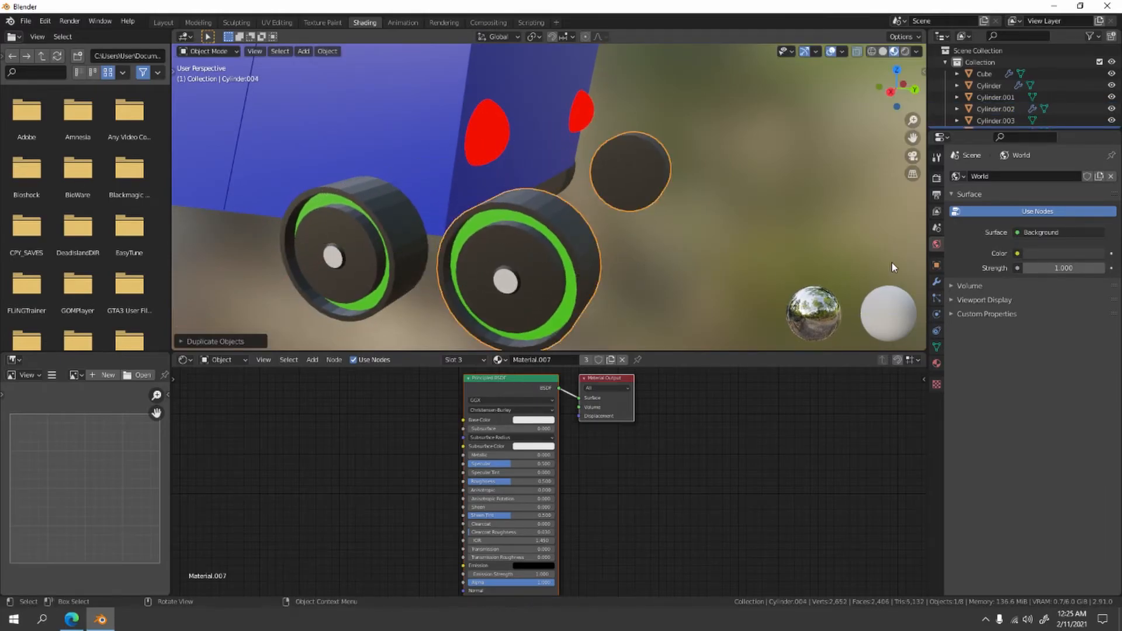
# - Remove the Mirror modifier from the copied wheel and rotate the wheel 90 degrees about the Z axis
pyautogui.click(937, 281)
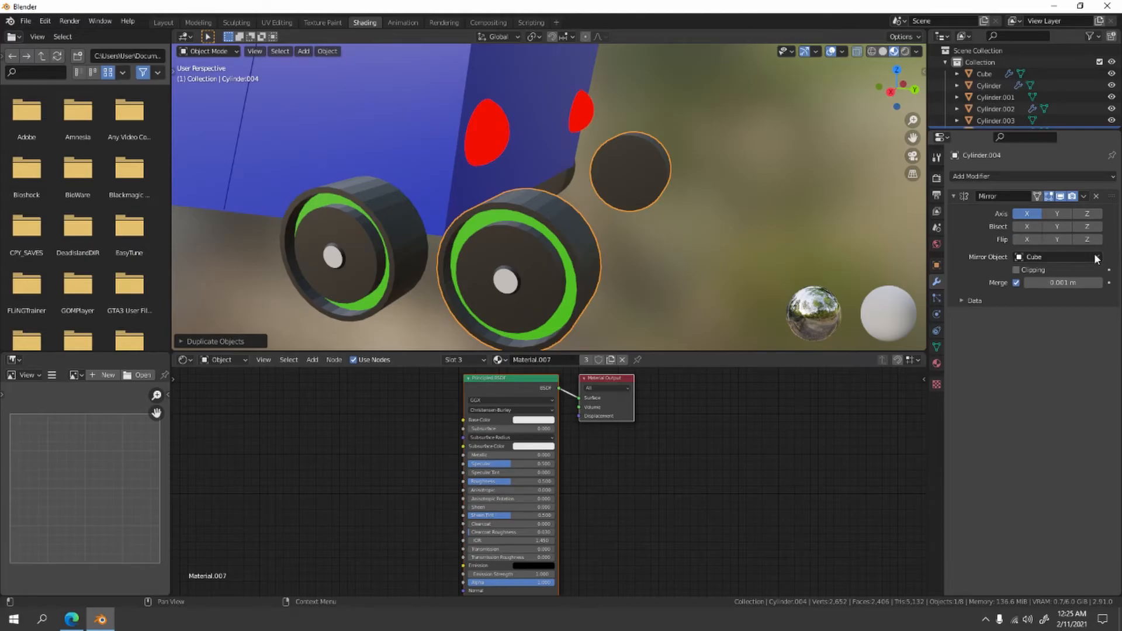
pyautogui.click(1095, 197)
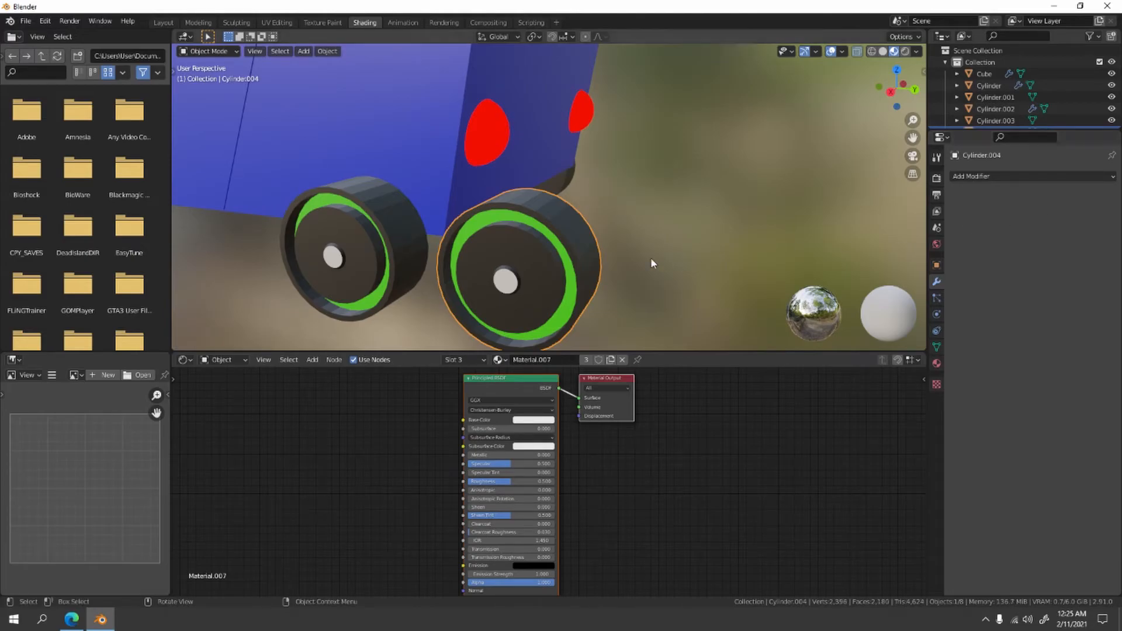
pyautogui.press('r')
pyautogui.write('z')
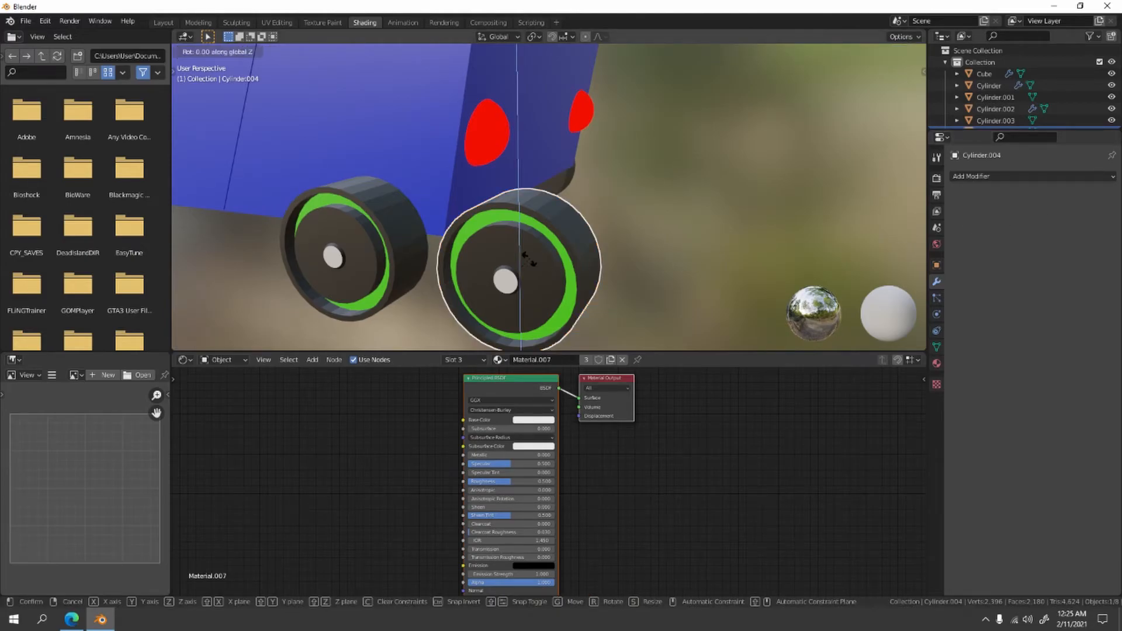
pyautogui.write('90')
pyautogui.press('Return')
pyautogui.press('KP_1')
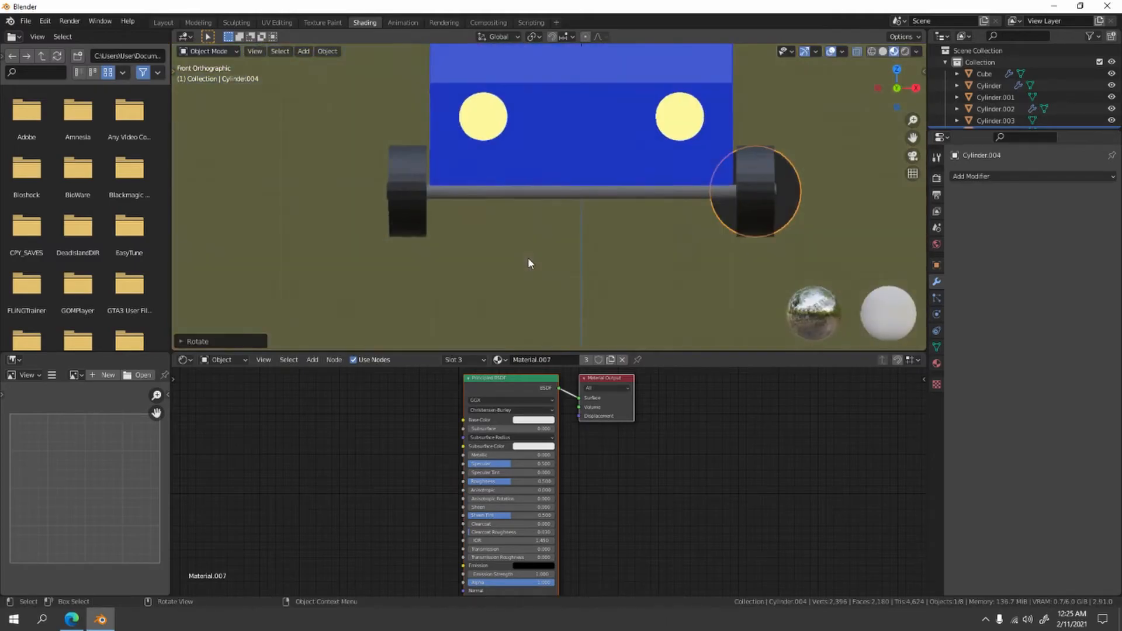
# - In right-side view, move the copied wheel up beside the car's rear panel at taillight height
pyautogui.press('KP_3')
pyautogui.scroll(3, 528, 257)
pyautogui.keyDown('shift'); pyautogui.moveTo(536, 245); pyautogui.dragTo(451, 337, button='middle'); pyautogui.keyUp('shift')
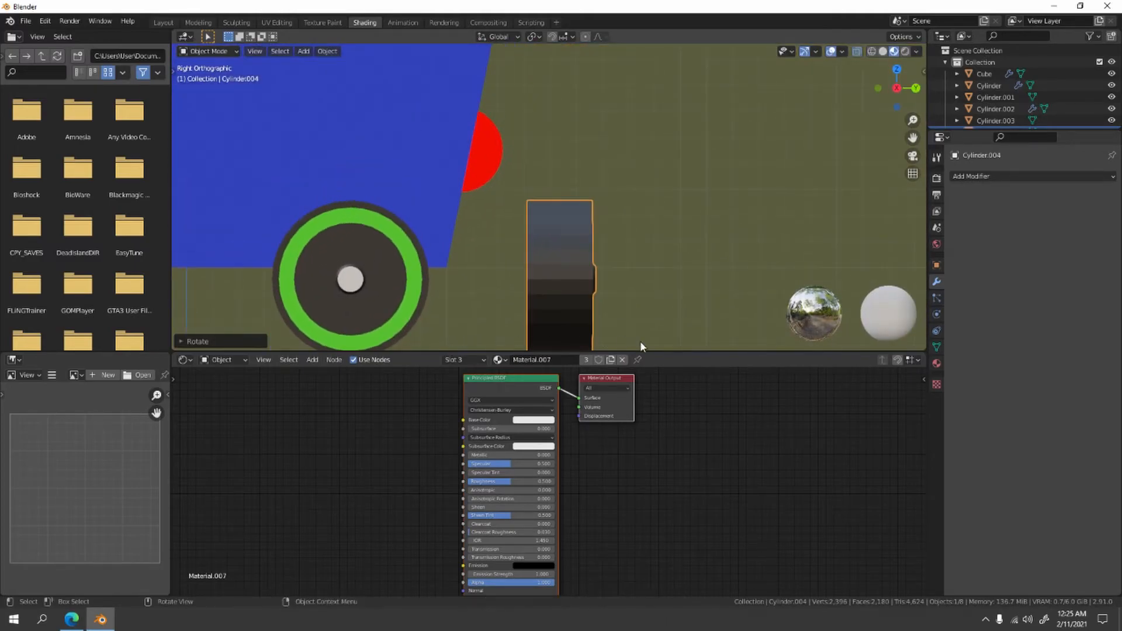
pyautogui.press('g')
pyautogui.click(613, 173)
pyautogui.keyDown('shift'); pyautogui.moveTo(614, 174); pyautogui.dragTo(582, 296, button='middle'); pyautogui.keyUp('shift')
# - Tilt the spare wheel in right-side view to match the slant of the car's rear panel
pyautogui.press('r')
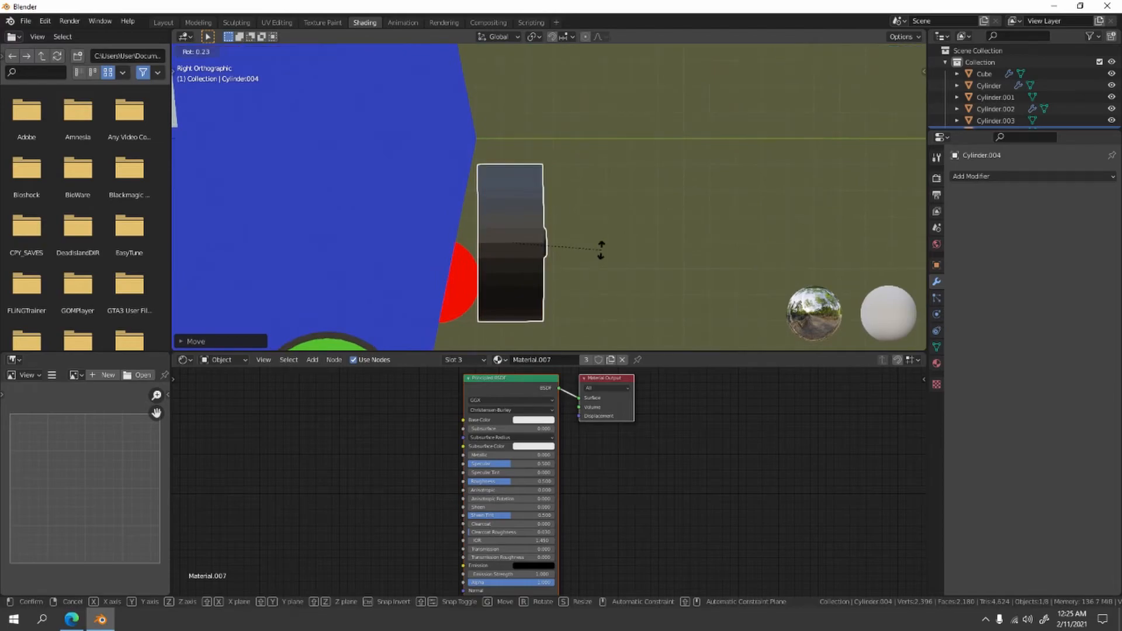
pyautogui.click(602, 264)
pyautogui.scroll(3, 601, 264)
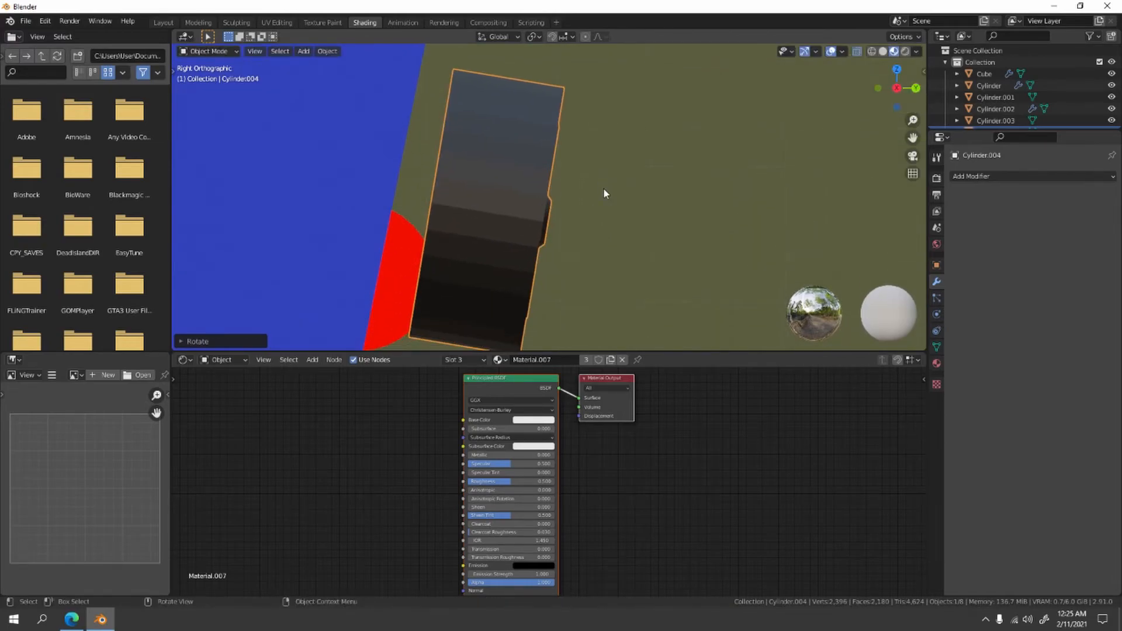
pyautogui.press('r')
pyautogui.rightClick(604, 207)
# - Move the tilted spare wheel along the Y axis until it rests against the rear panel
pyautogui.press('g')
pyautogui.press('x')
pyautogui.press('y')
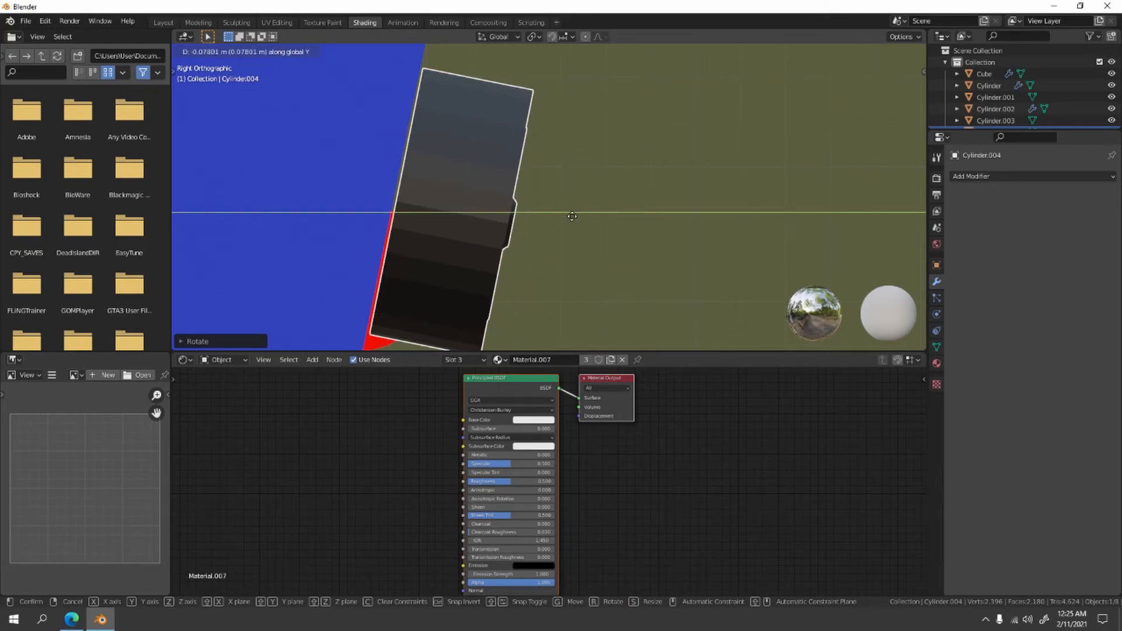
pyautogui.click(562, 222)
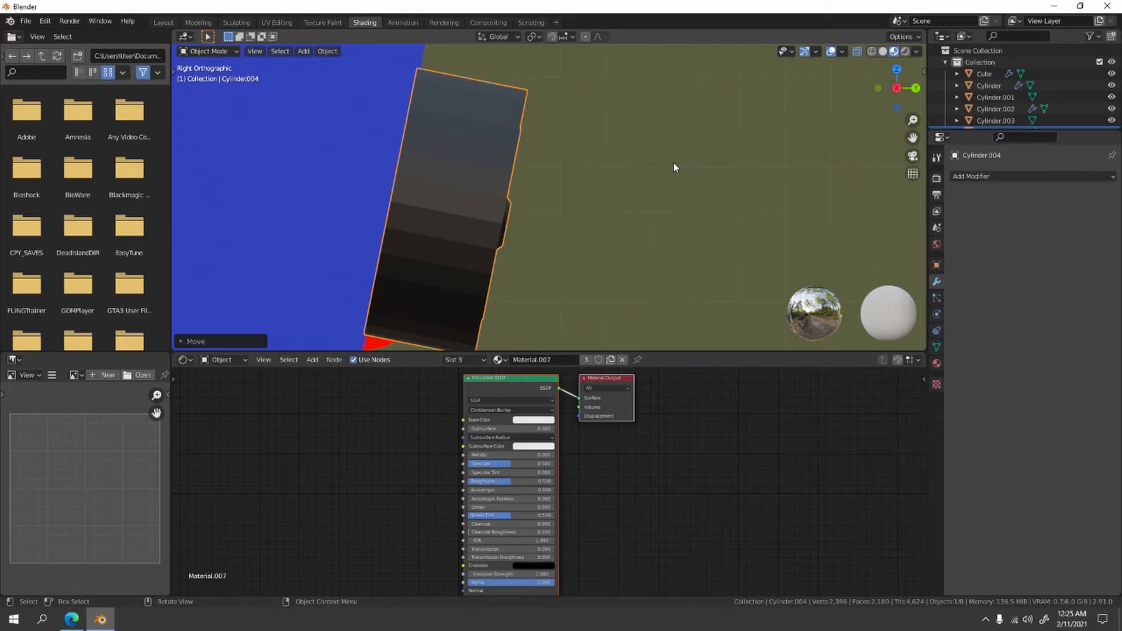
# - Move the spare wheel about 1 m along the negative X axis to sit between the two red taillights
pyautogui.moveTo(673, 162); pyautogui.dragTo(514, 201, button='middle')
pyautogui.press('g')
pyautogui.press('x')
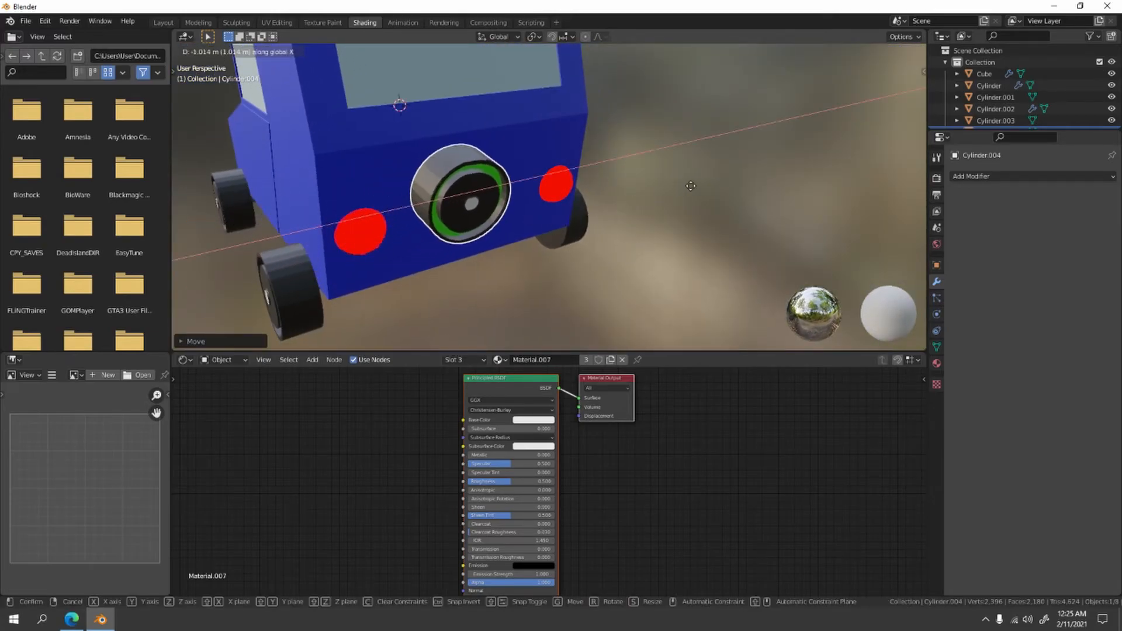
pyautogui.click(690, 178)
pyautogui.moveTo(689, 175); pyautogui.dragTo(638, 228, button='middle')
pyautogui.scroll(-3, 689, 180)
pyautogui.scroll(4, 620, 210)
pyautogui.scroll(-3, 450, 242)
pyautogui.moveTo(447, 237); pyautogui.dragTo(621, 259, button='middle')
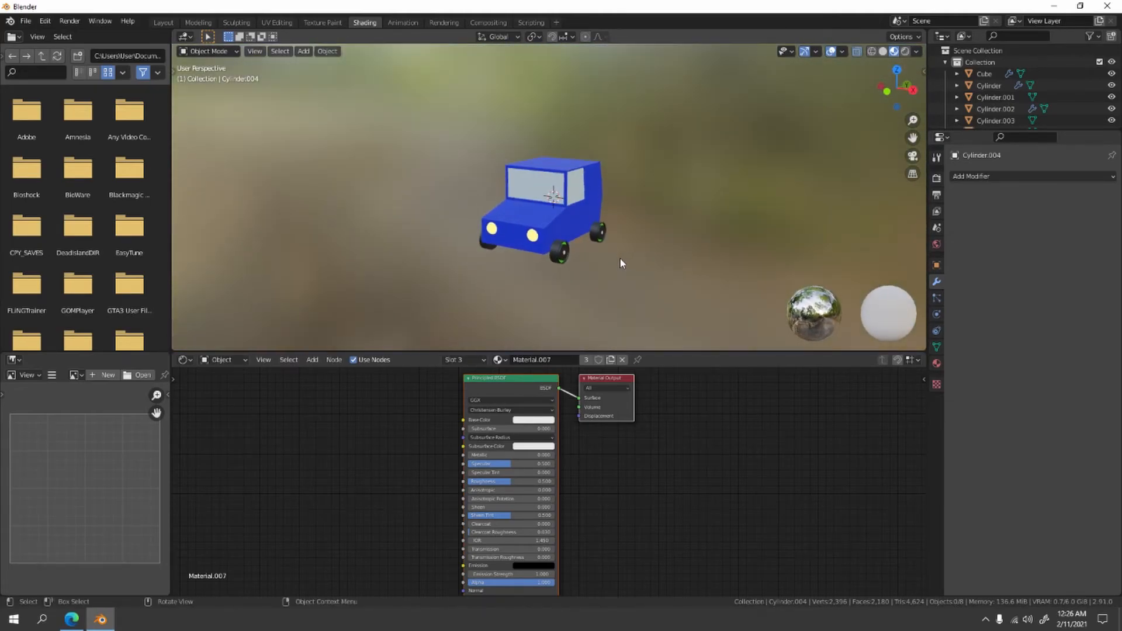
pyautogui.scroll(3, 594, 214)
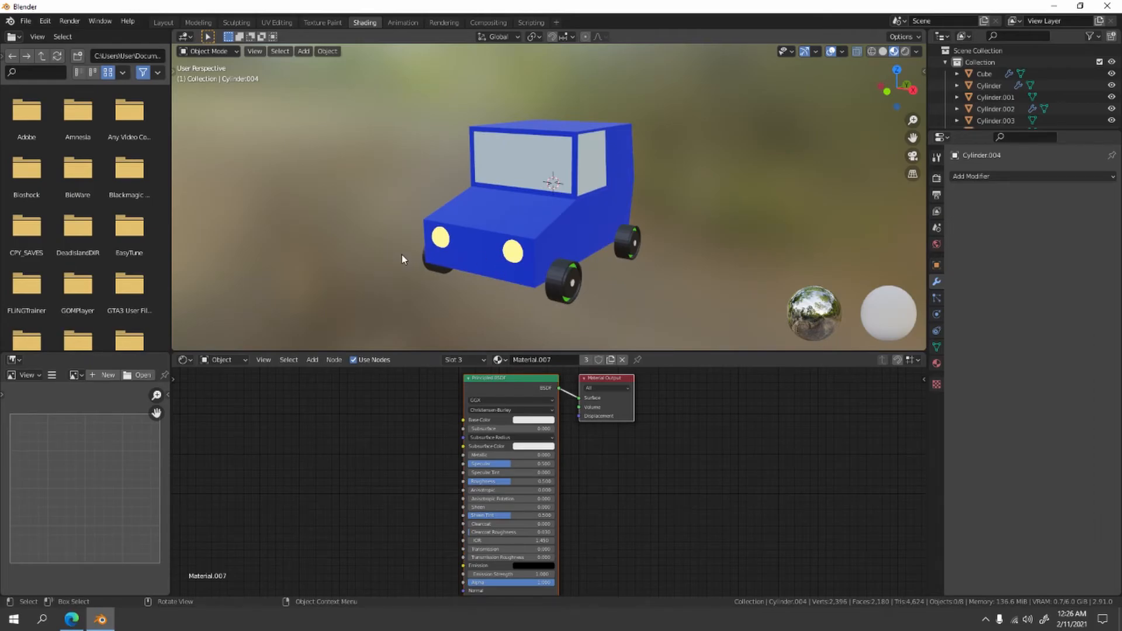
# - Switch to the Layout workspace, add a mesh plane at the origin and scale it up by about 5.62
pyautogui.click(163, 22)
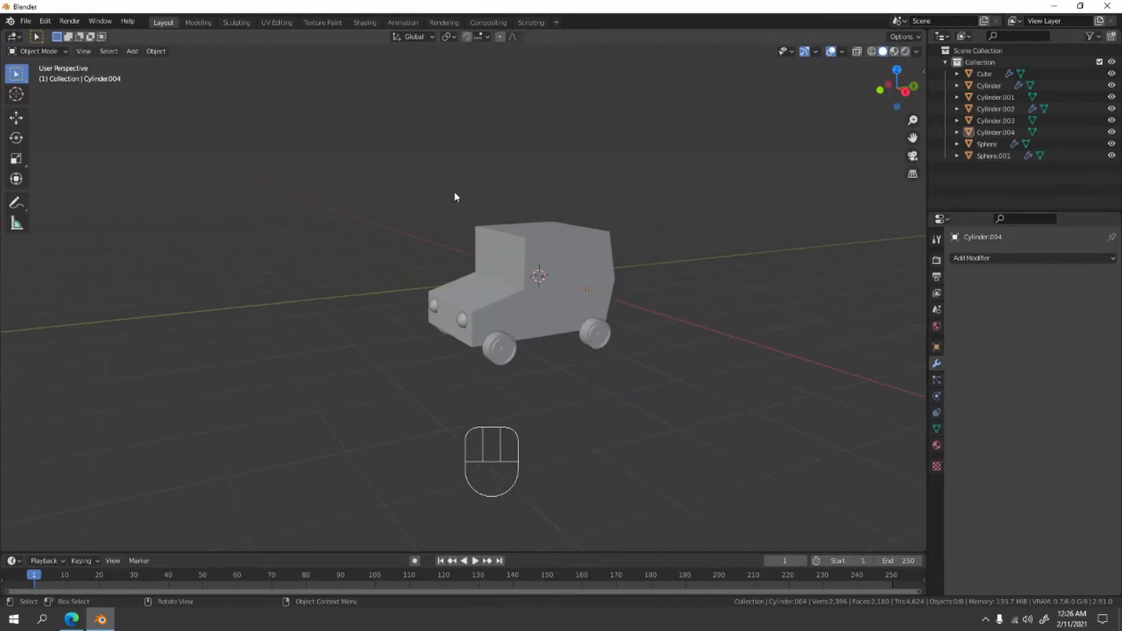
pyautogui.moveTo(457, 197); pyautogui.dragTo(495, 202, button='middle')
pyautogui.hotkey('shift', 'a')
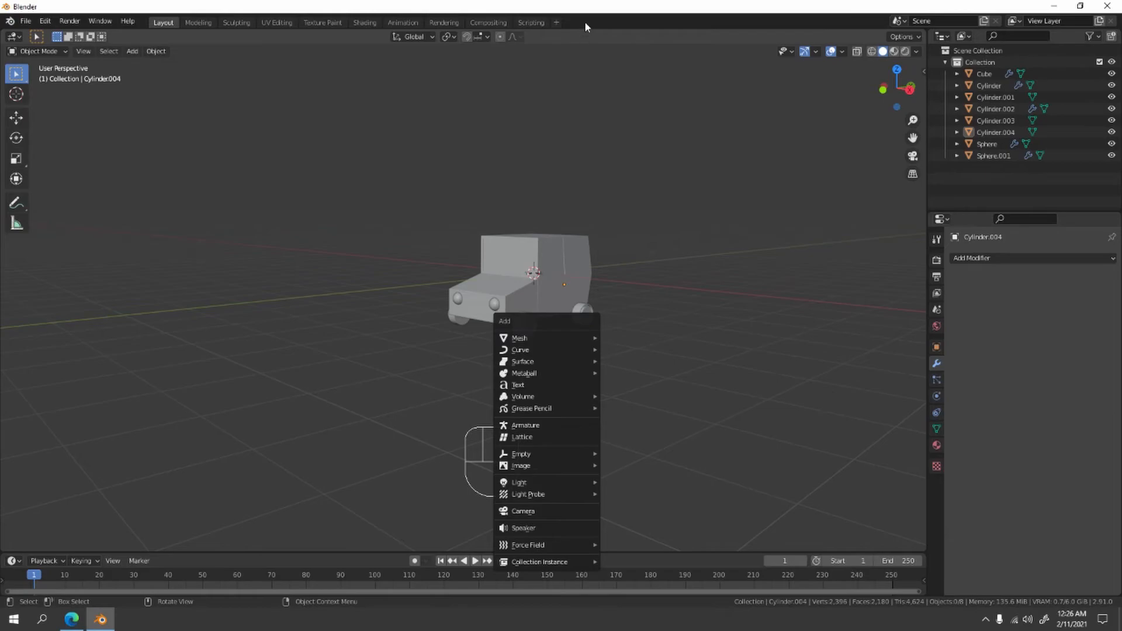
pyautogui.hotkey('shift', 'a')
pyautogui.moveTo(643, 122)
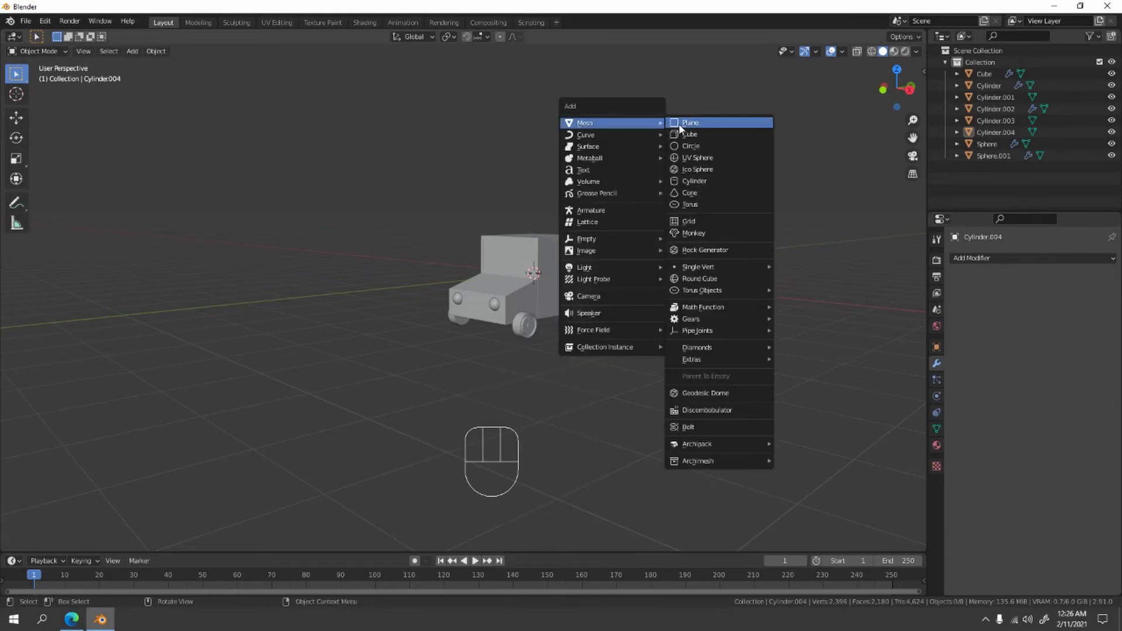
pyautogui.click(679, 124)
pyautogui.press('s')
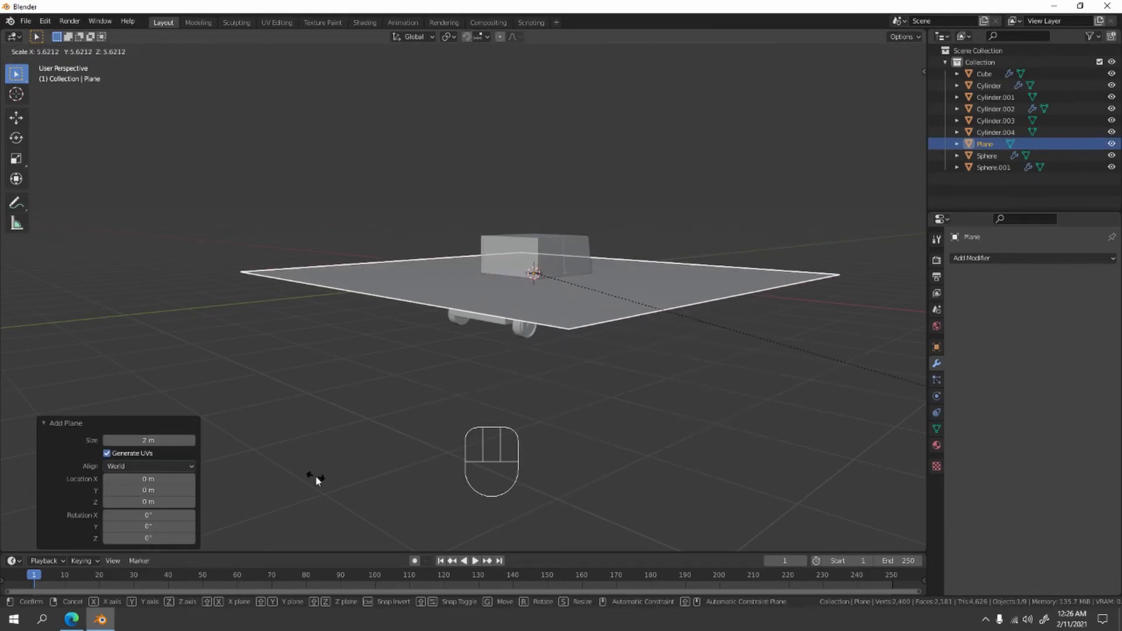
pyautogui.click(316, 474)
# - In front view, move the plane about 1.33 m down the Z axis to just beneath the car's wheels
pyautogui.press('KP_1')
pyautogui.scroll(6, 313, 465)
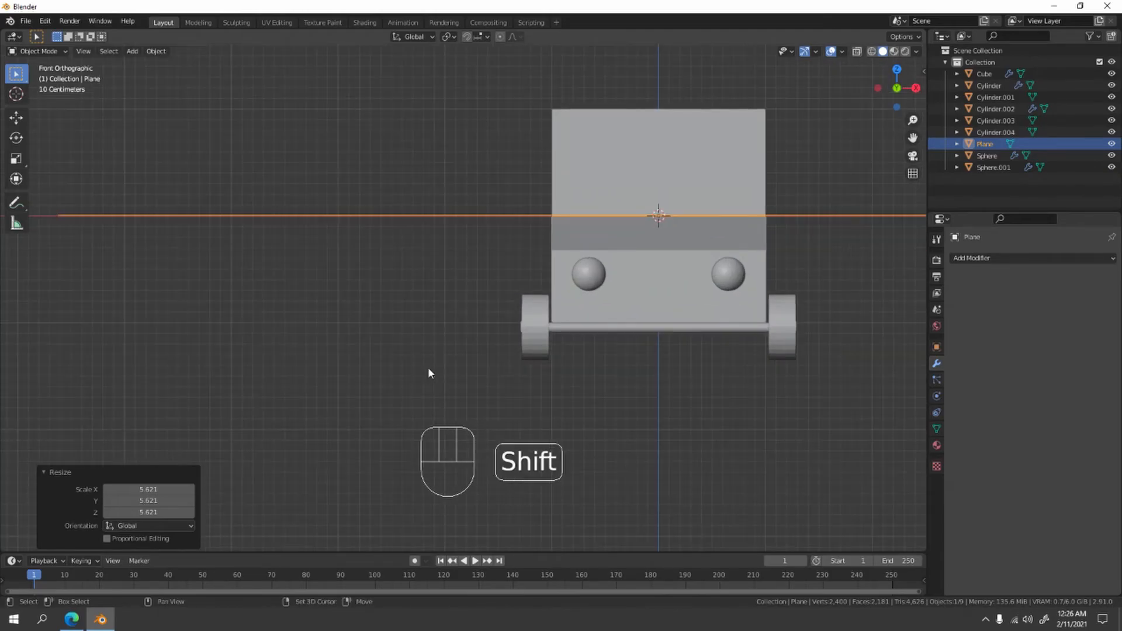
pyautogui.keyDown('shift'); pyautogui.moveTo(428, 368); pyautogui.dragTo(346, 346, button='middle'); pyautogui.keyUp('shift')
pyautogui.press('g')
pyautogui.press('z')
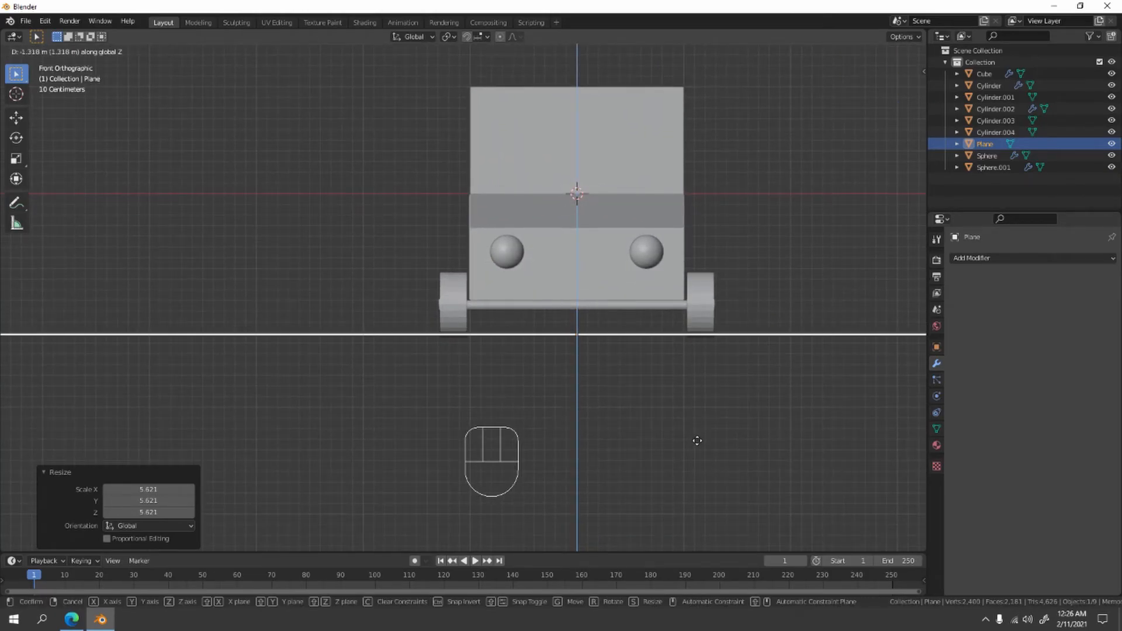
pyautogui.click(692, 439)
# - Lower the ground plane about another 0.013 m along the Z axis so it meets the bottom of the wheels
pyautogui.scroll(8, 604, 373)
pyautogui.scroll(3, 604, 373)
pyautogui.keyDown('shift'); pyautogui.moveTo(460, 389); pyautogui.dragTo(508, 380, button='middle'); pyautogui.keyUp('shift')
pyautogui.press('g')
pyautogui.press('z')
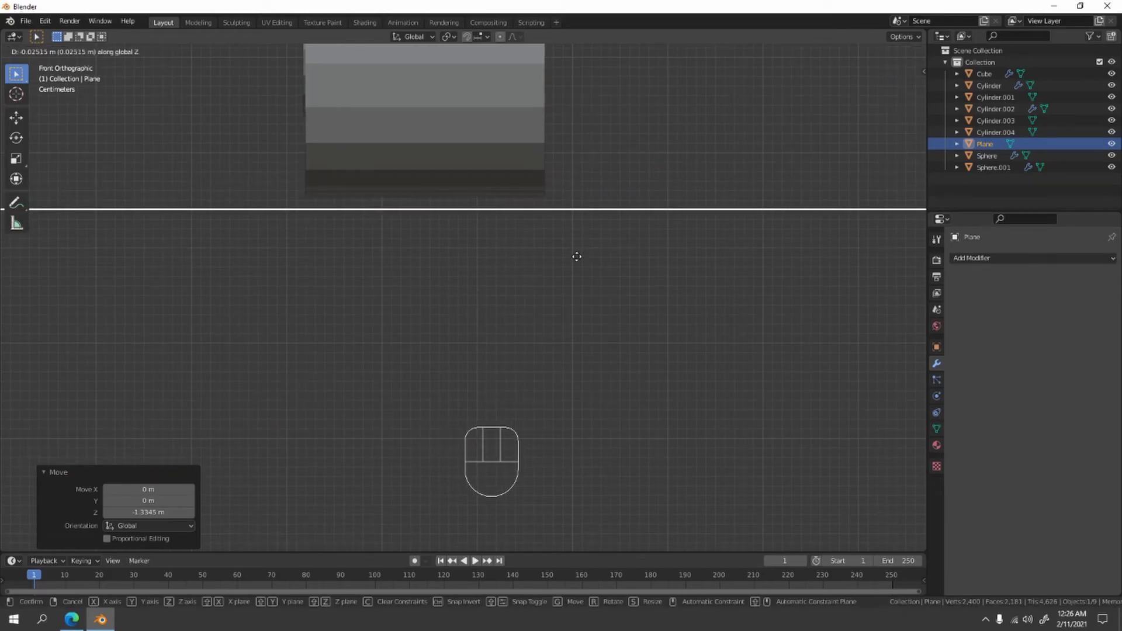
pyautogui.click(577, 244)
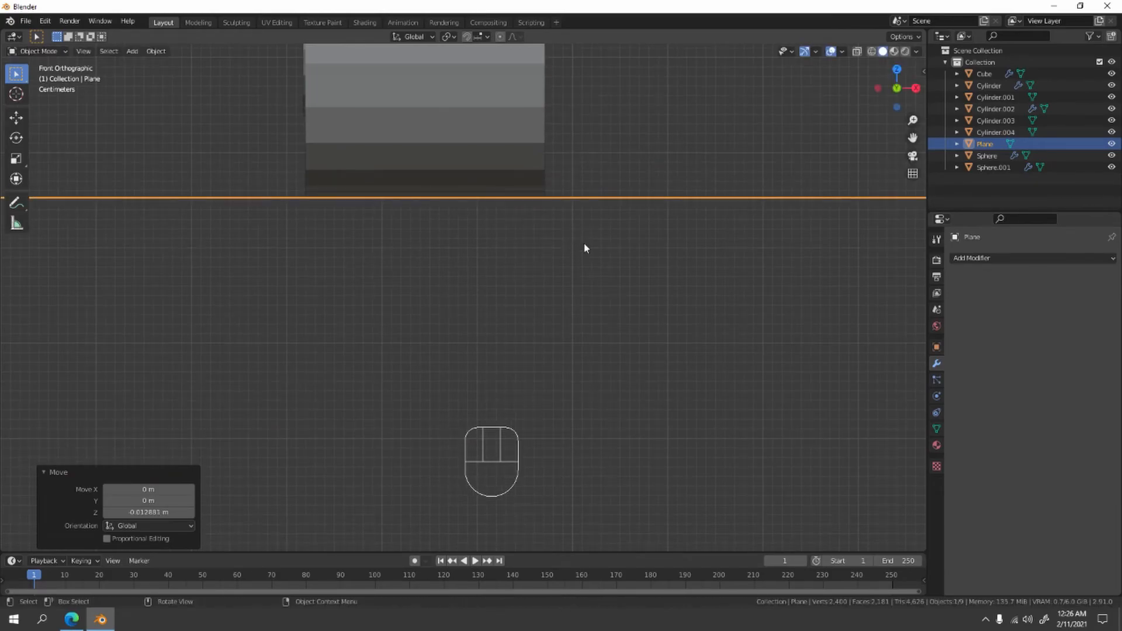
# - Switch the viewport to rendered shading to show the car's materials on the ground plane
pyautogui.moveTo(596, 257); pyautogui.dragTo(494, 284, button='middle')
pyautogui.scroll(-8, 567, 325)
pyautogui.click(748, 220)
pyautogui.scroll(-1, 749, 220)
pyautogui.moveTo(748, 220); pyautogui.dragTo(758, 236, button='middle')
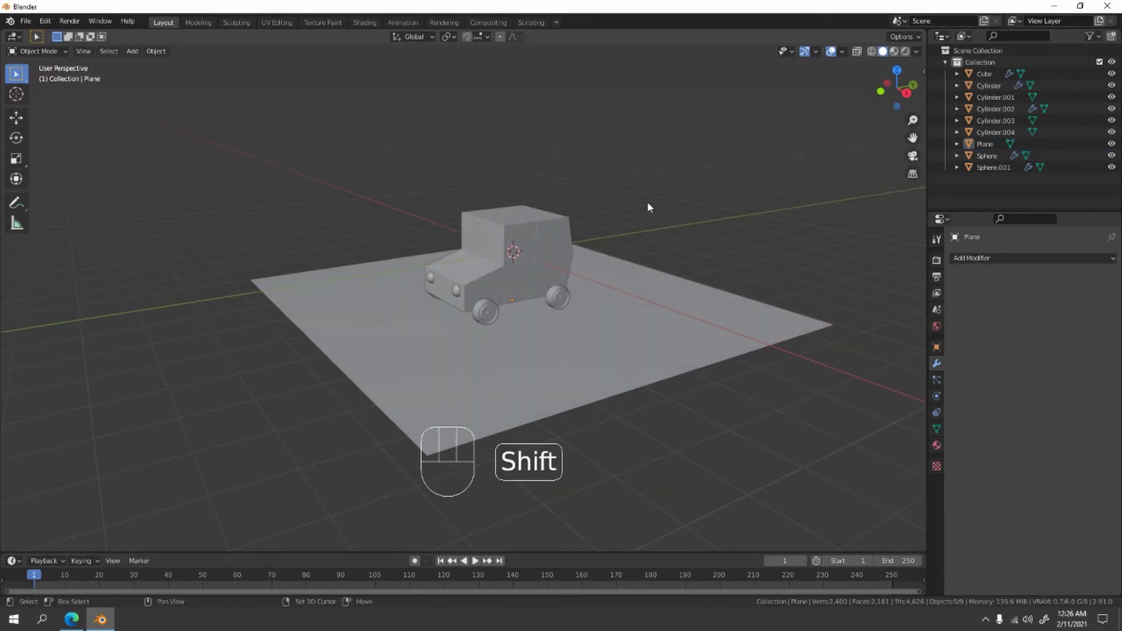
pyautogui.keyDown('shift'); pyautogui.moveTo(648, 202); pyautogui.dragTo(648, 226, button='middle'); pyautogui.keyUp('shift')
pyautogui.scroll(3, 649, 227)
pyautogui.click(905, 53)
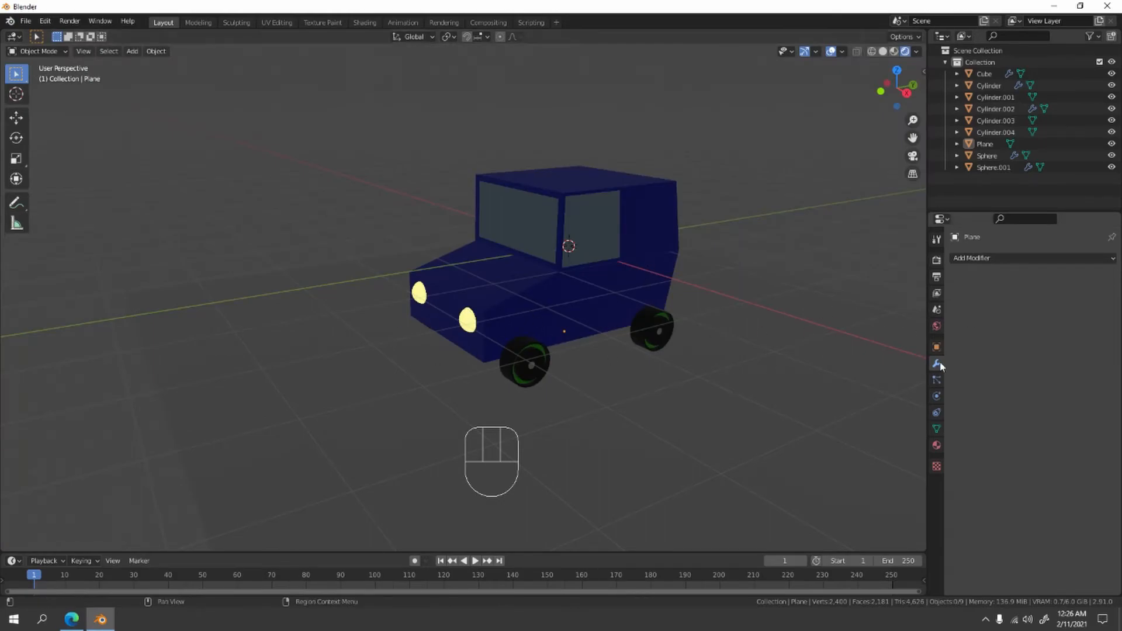
# - Assign a Principled Volume shader to the world's volume
pyautogui.click(937, 327)
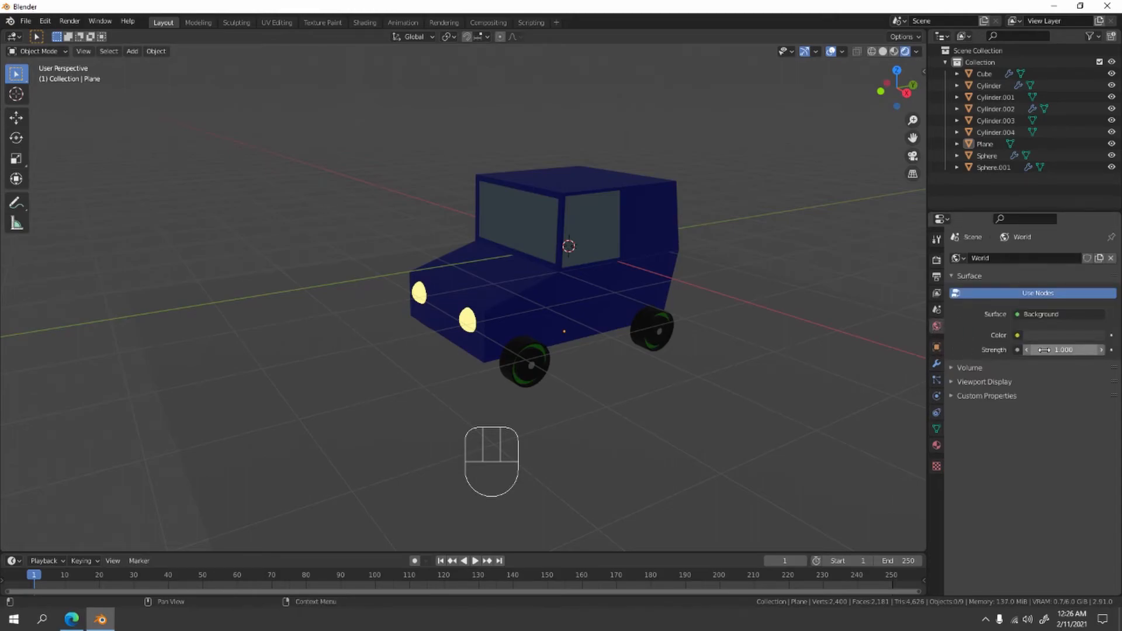
pyautogui.click(970, 367)
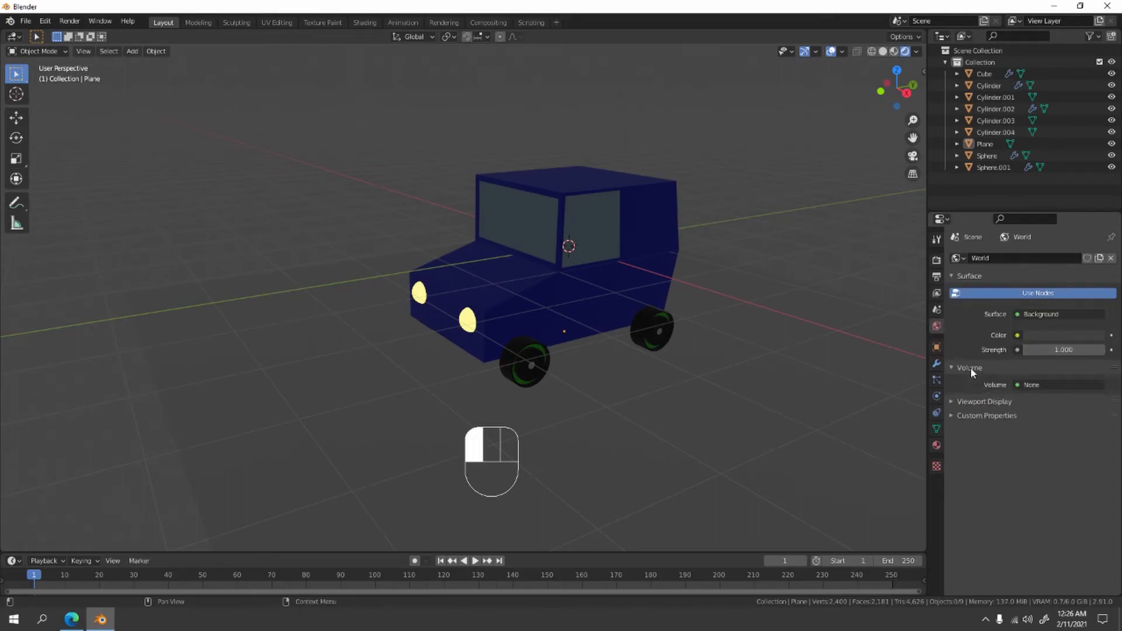
pyautogui.click(1036, 384)
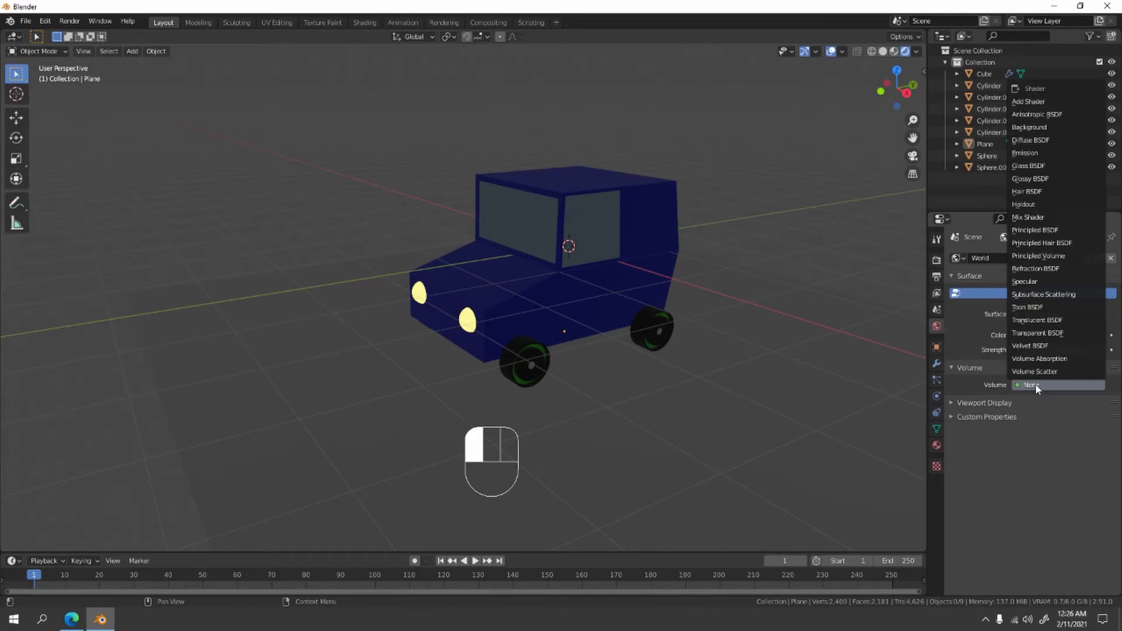
pyautogui.click(1059, 256)
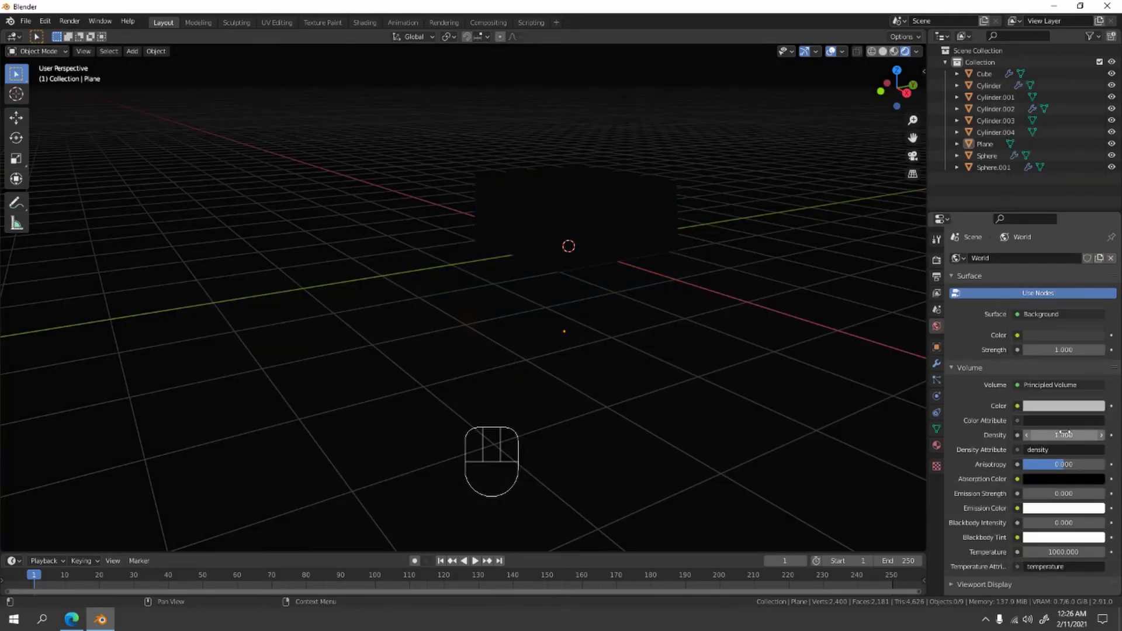
# - Try density values of 0.8 and 0.008 for the world's Principled Volume
pyautogui.moveTo(1062, 434); pyautogui.dragTo(1062, 433)
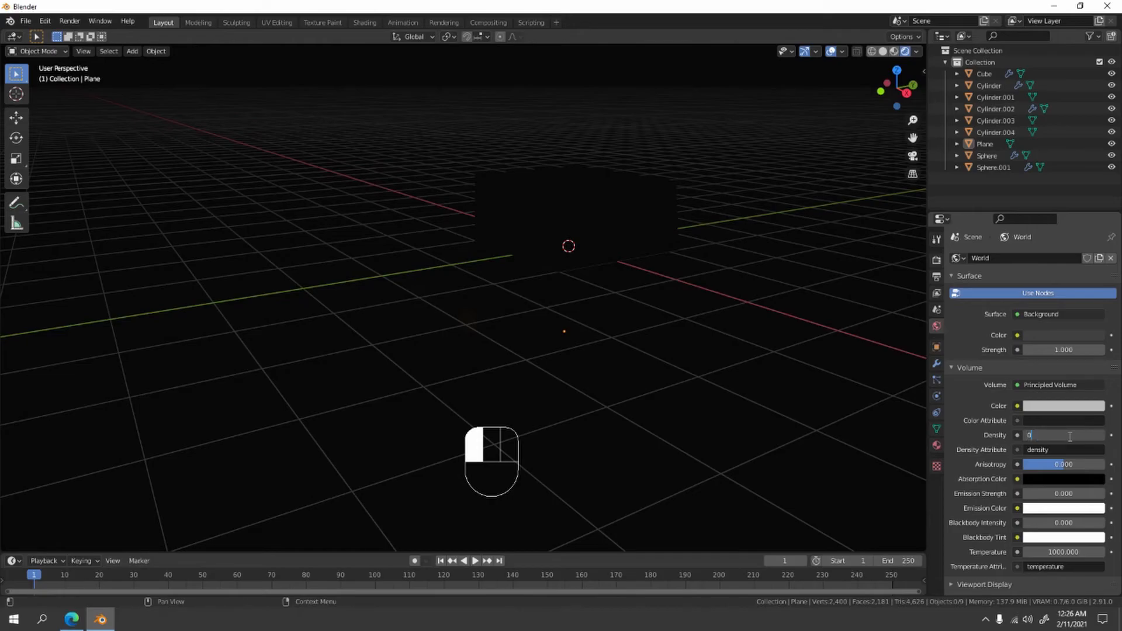
pyautogui.click(960, 392)
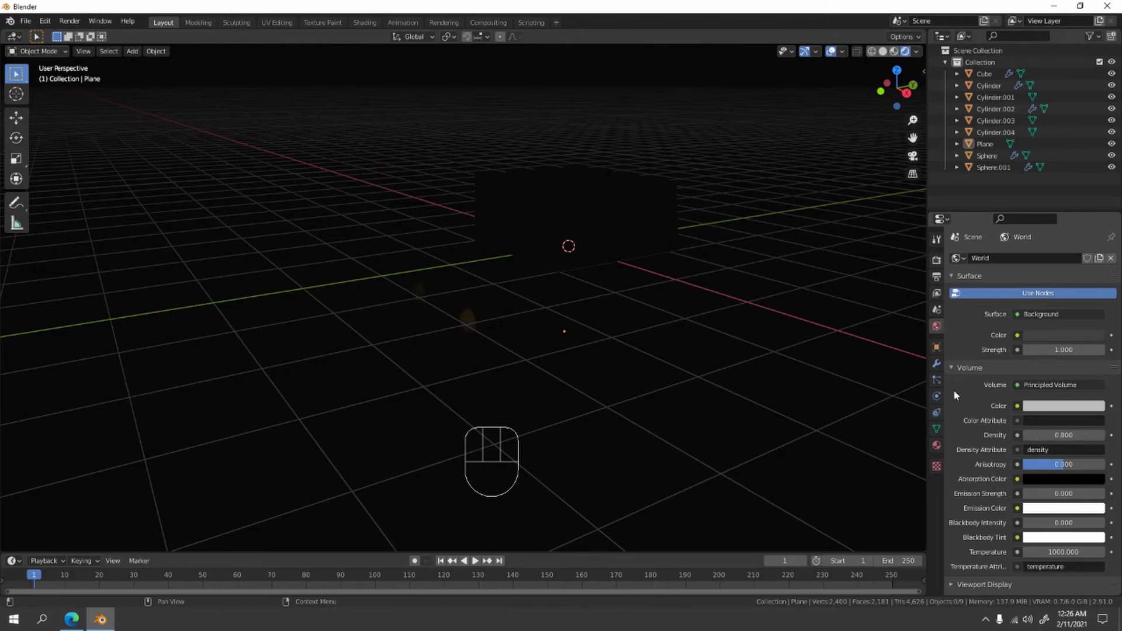
pyautogui.click(1069, 437)
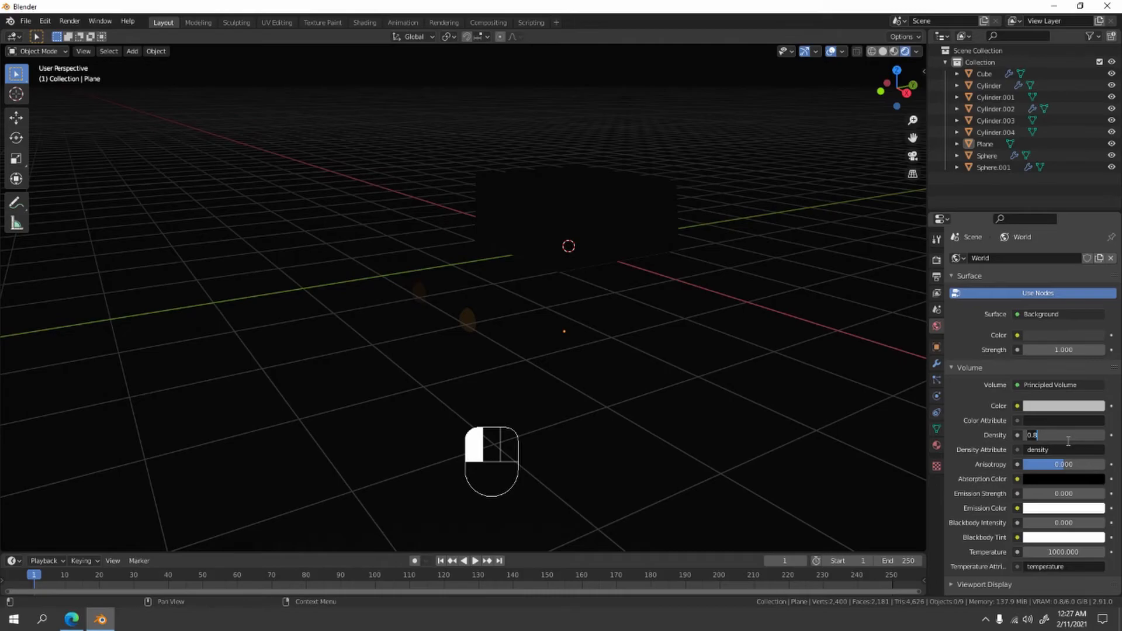
pyautogui.write('0.008')
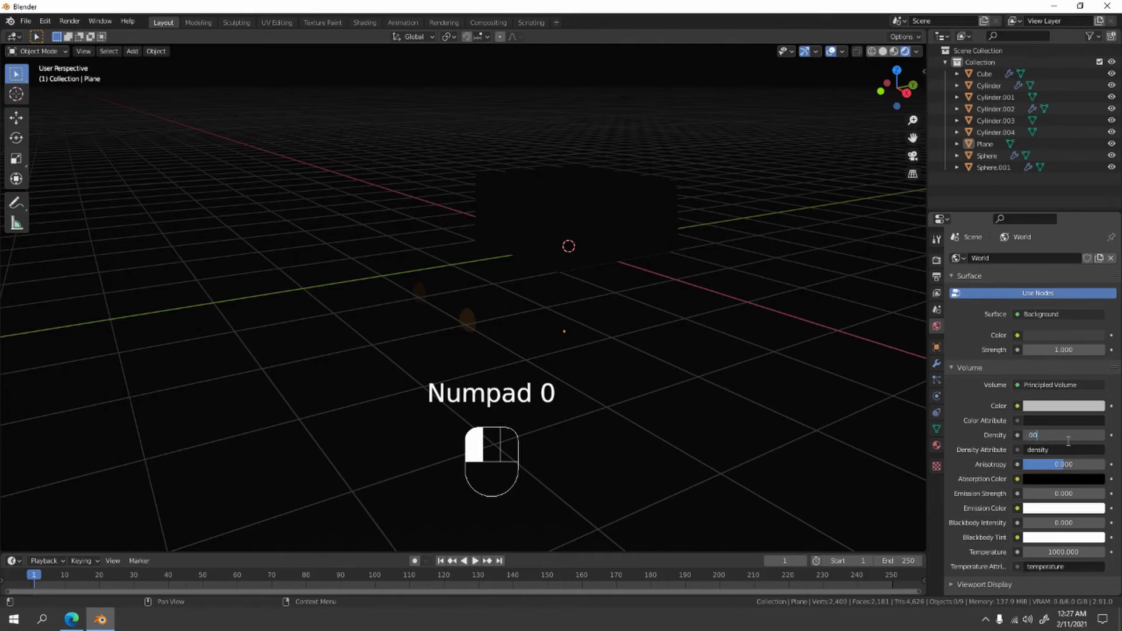
pyautogui.click(715, 373)
# - Change the render engine from Eevee to Cycles and view the car's glowing headlights and taillights
pyautogui.scroll(-2, 715, 372)
pyautogui.moveTo(715, 372)
pyautogui.mouseDown(button='middle')
pyautogui.moveTo(749, 373)
pyautogui.moveTo(738, 360)
pyautogui.moveTo(737, 373)
pyautogui.mouseUp(button='middle')
pyautogui.click(937, 261)
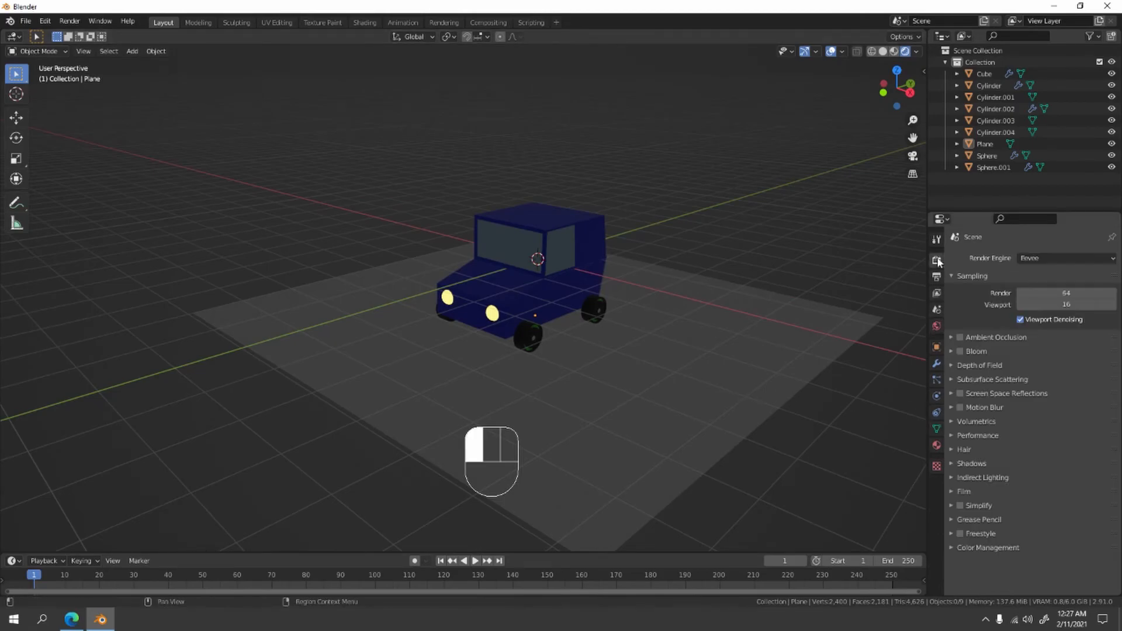
pyautogui.moveTo(1049, 258); pyautogui.dragTo(1042, 299)
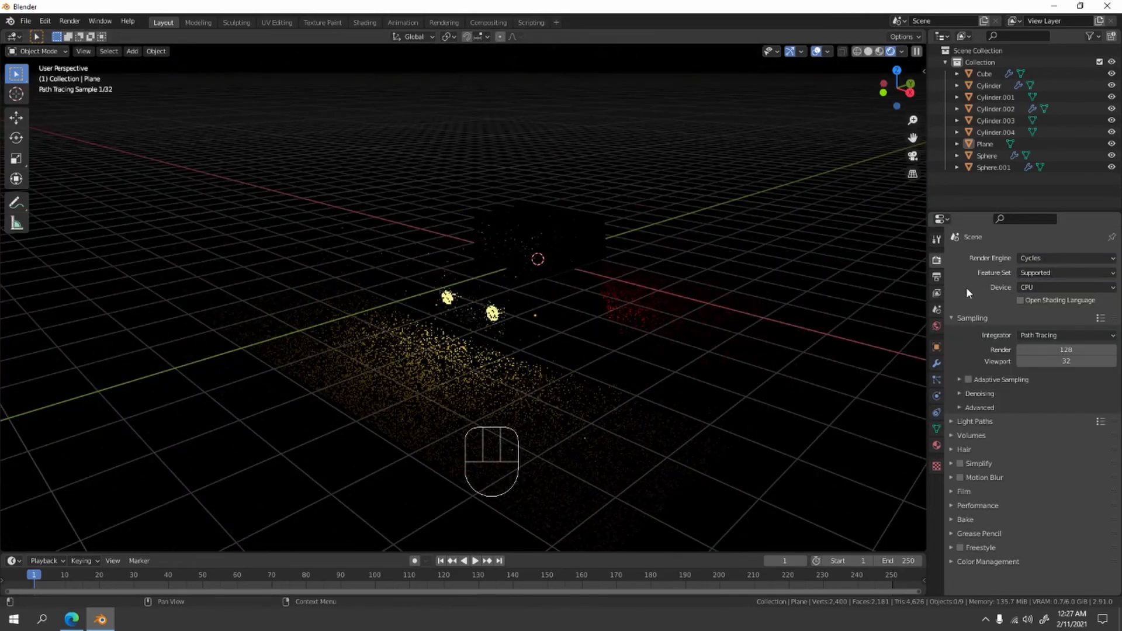
pyautogui.moveTo(750, 360)
pyautogui.mouseDown(button='middle')
pyautogui.moveTo(721, 336)
pyautogui.moveTo(538, 324)
pyautogui.moveTo(608, 369)
pyautogui.moveTo(637, 348)
pyautogui.moveTo(634, 252)
pyautogui.moveTo(641, 300)
pyautogui.mouseUp(button='middle')
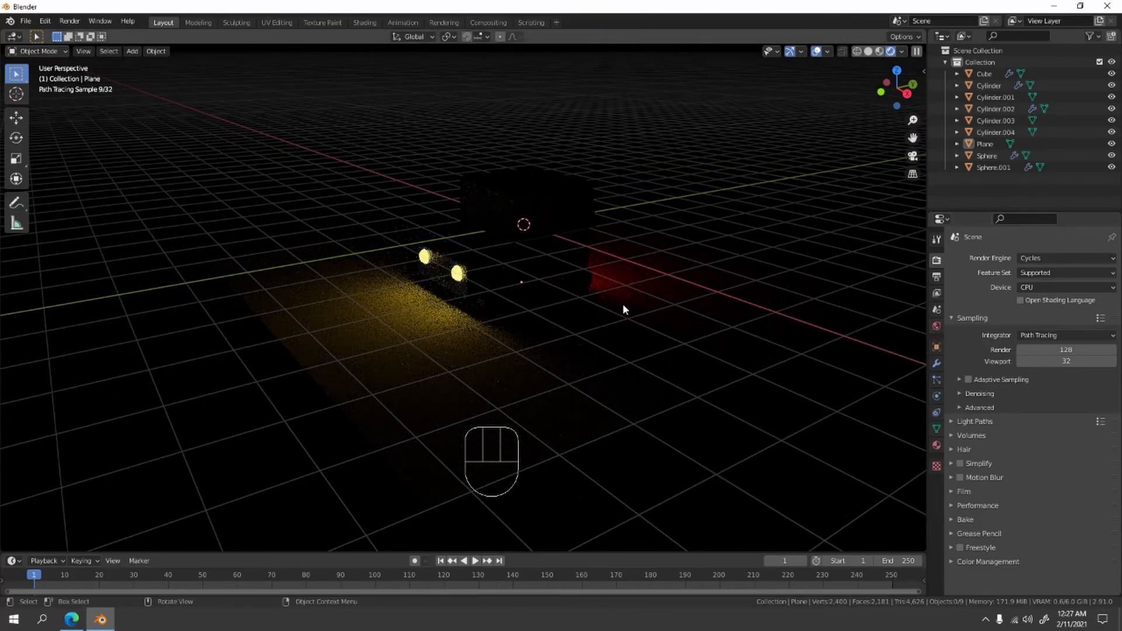
pyautogui.scroll(2, 624, 310)
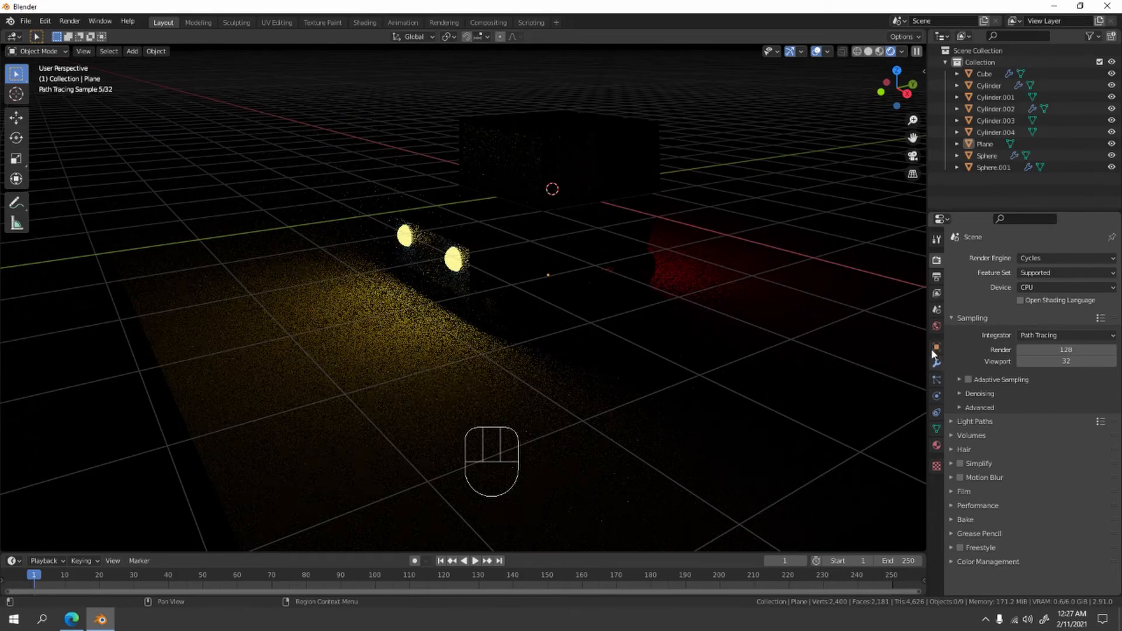
# - Try density values of 0.1, 0 and 0.2 for the world volume in the Cycles preview
pyautogui.click(937, 327)
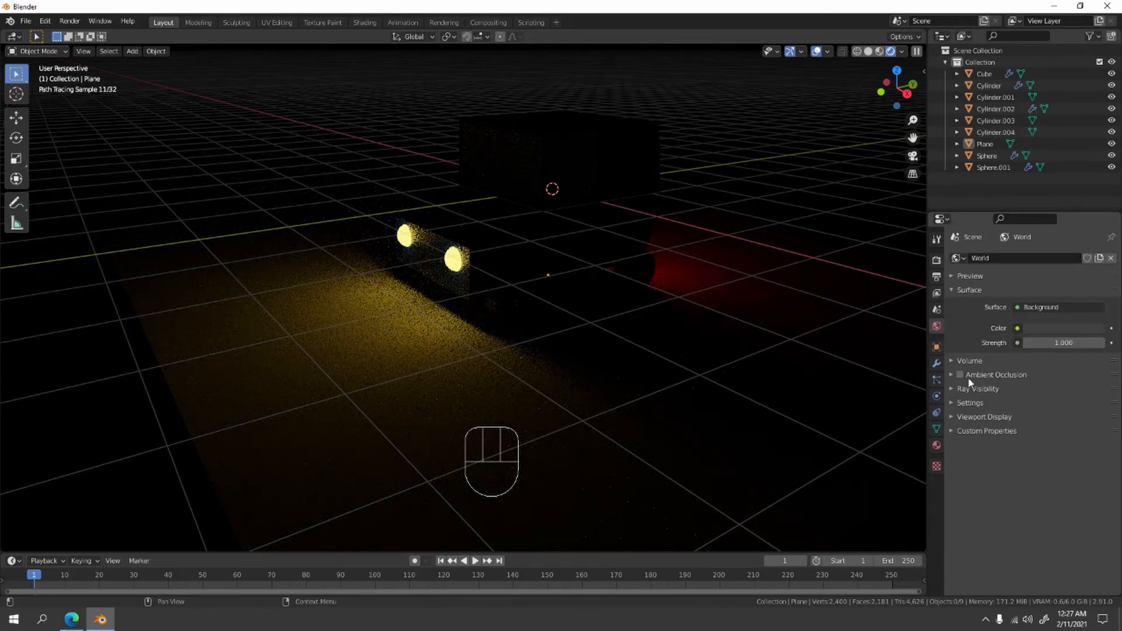
pyautogui.click(970, 361)
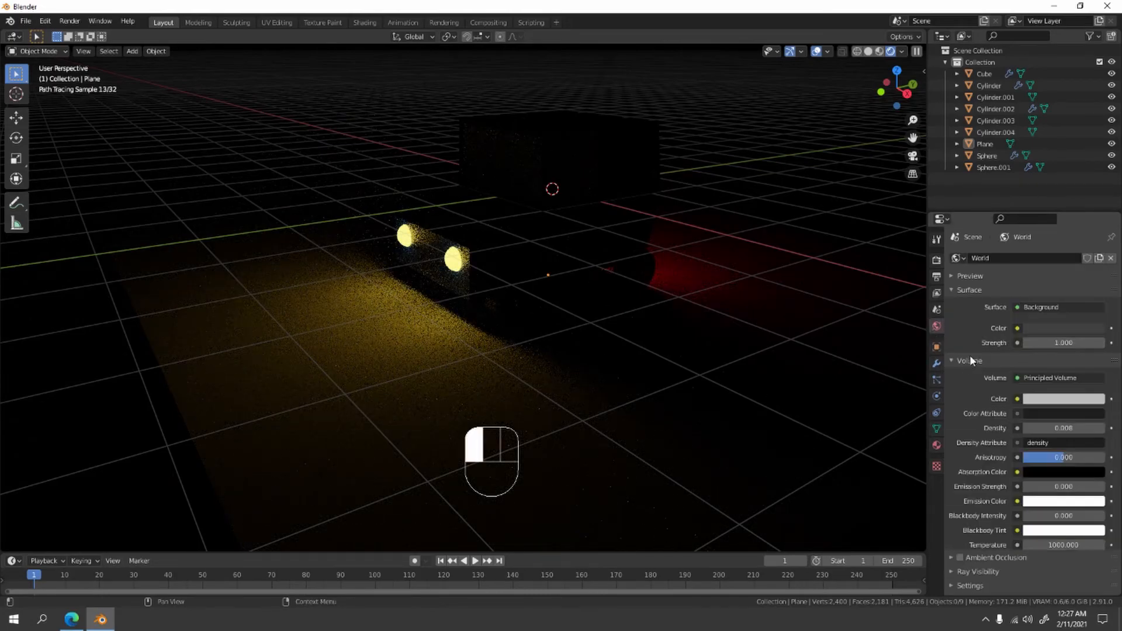
pyautogui.click(1069, 429)
pyautogui.write('.100')
pyautogui.click(915, 341)
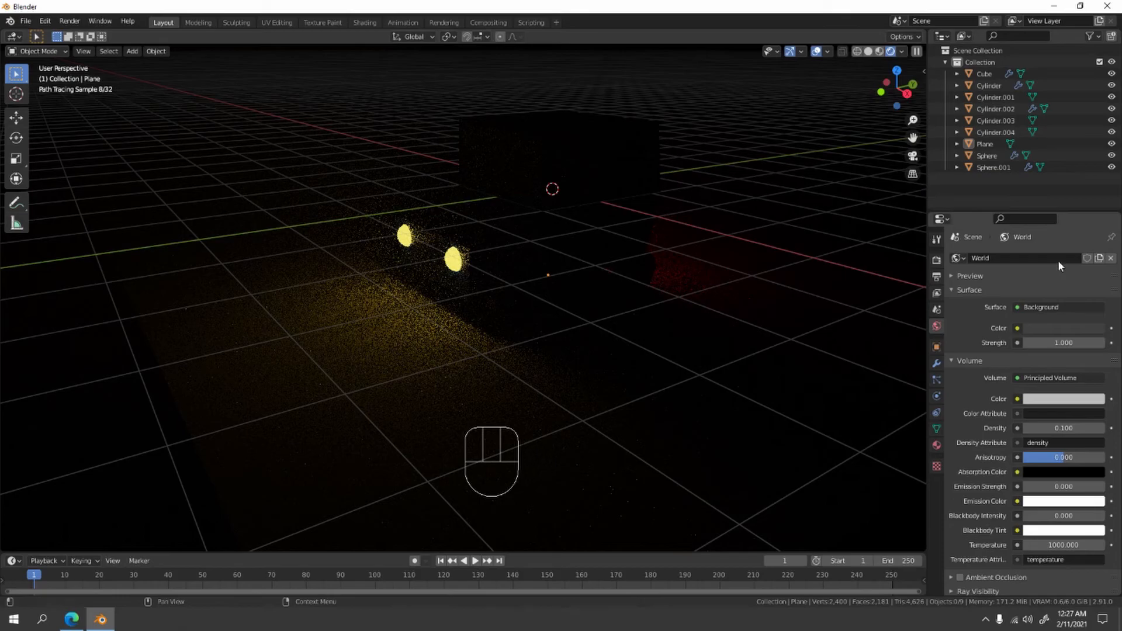
pyautogui.click(1087, 428)
pyautogui.click(1072, 428)
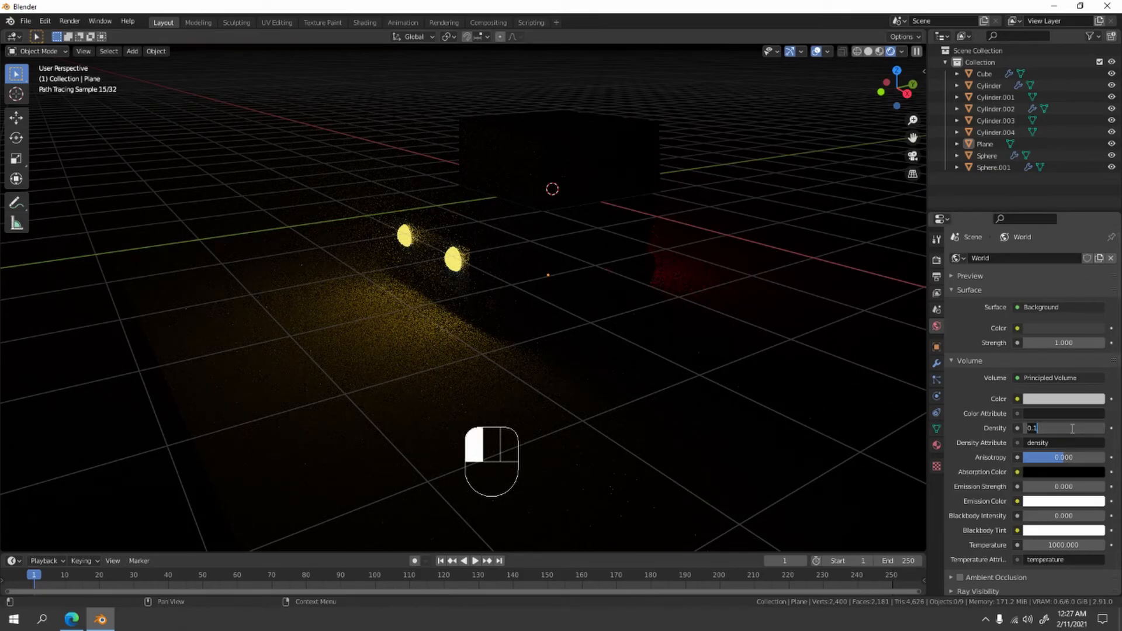
pyautogui.click(824, 329)
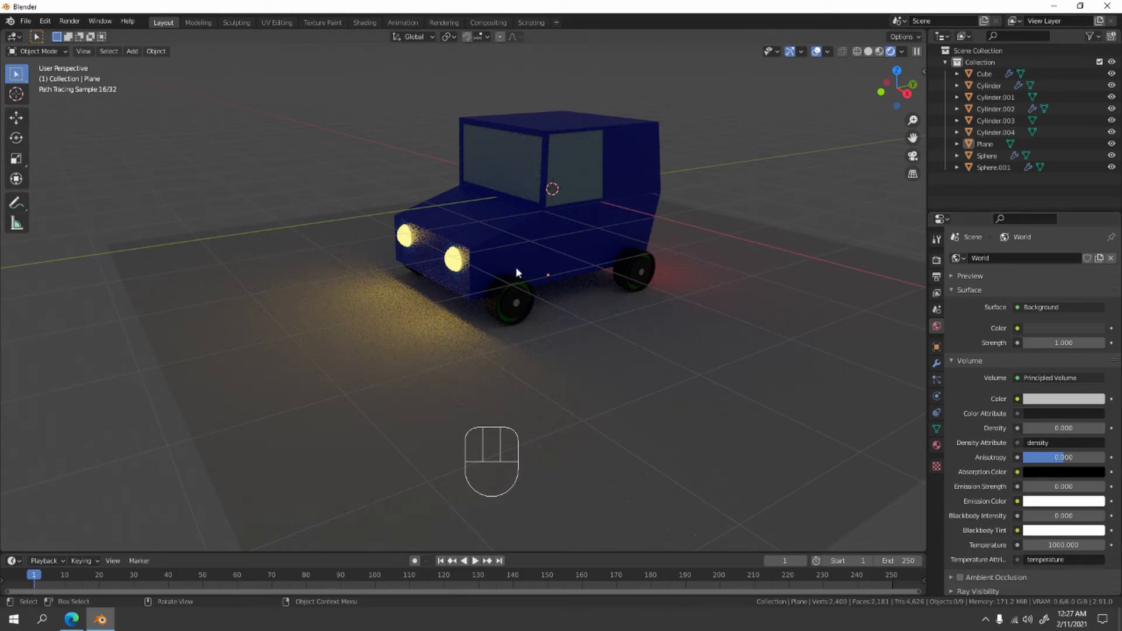
pyautogui.click(1081, 423)
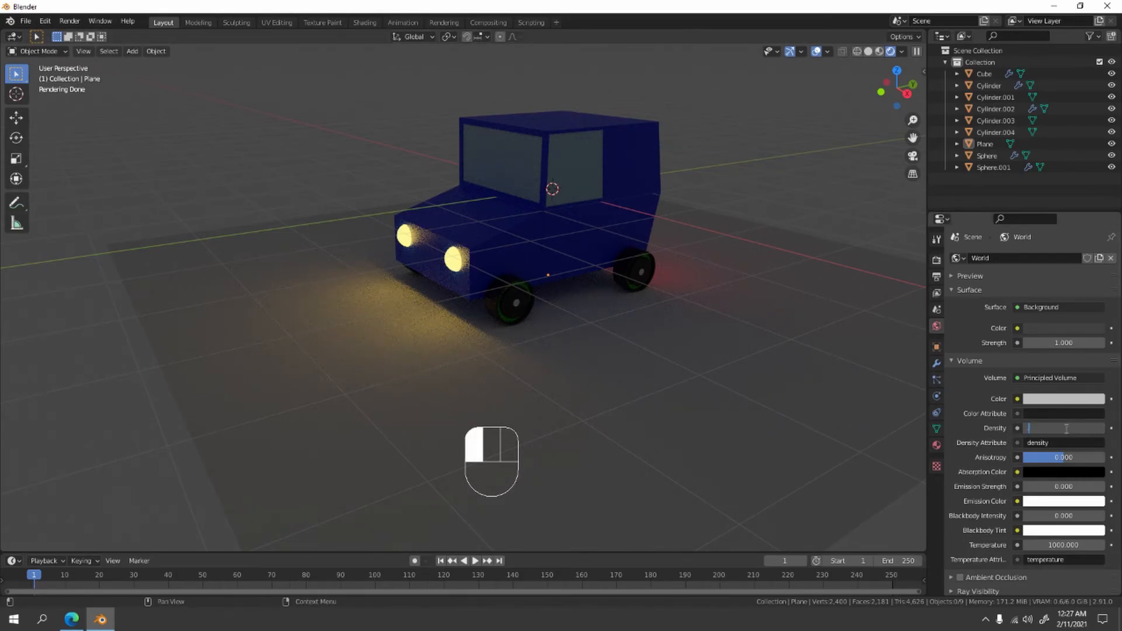
pyautogui.write('200')
pyautogui.click(772, 232)
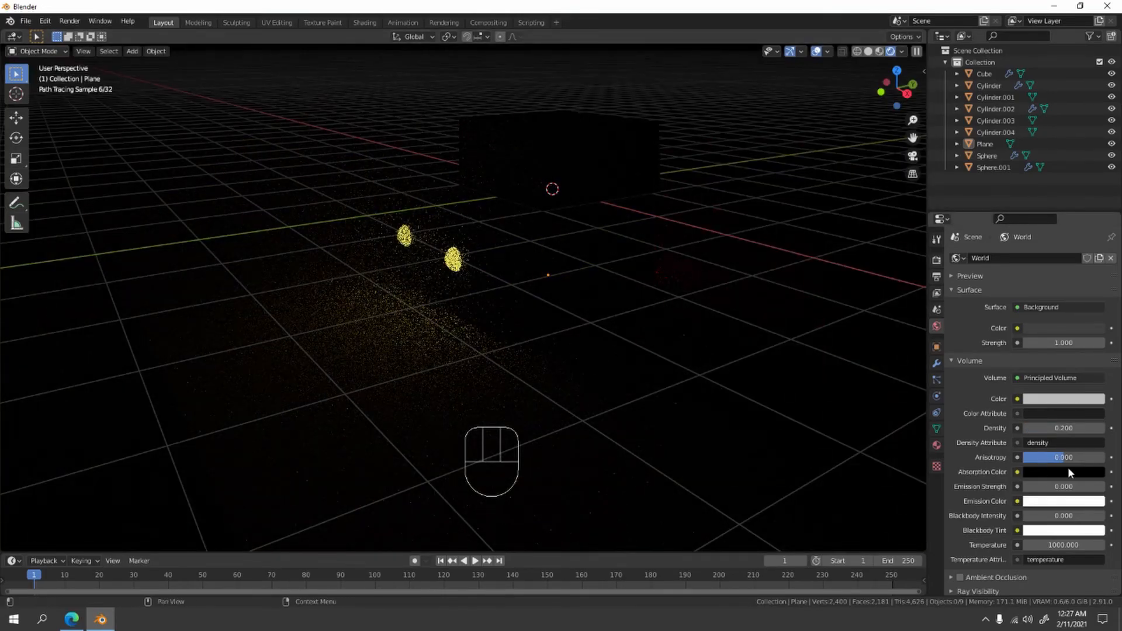
# - Set the world volume's density to 0.05
pyautogui.click(1071, 428)
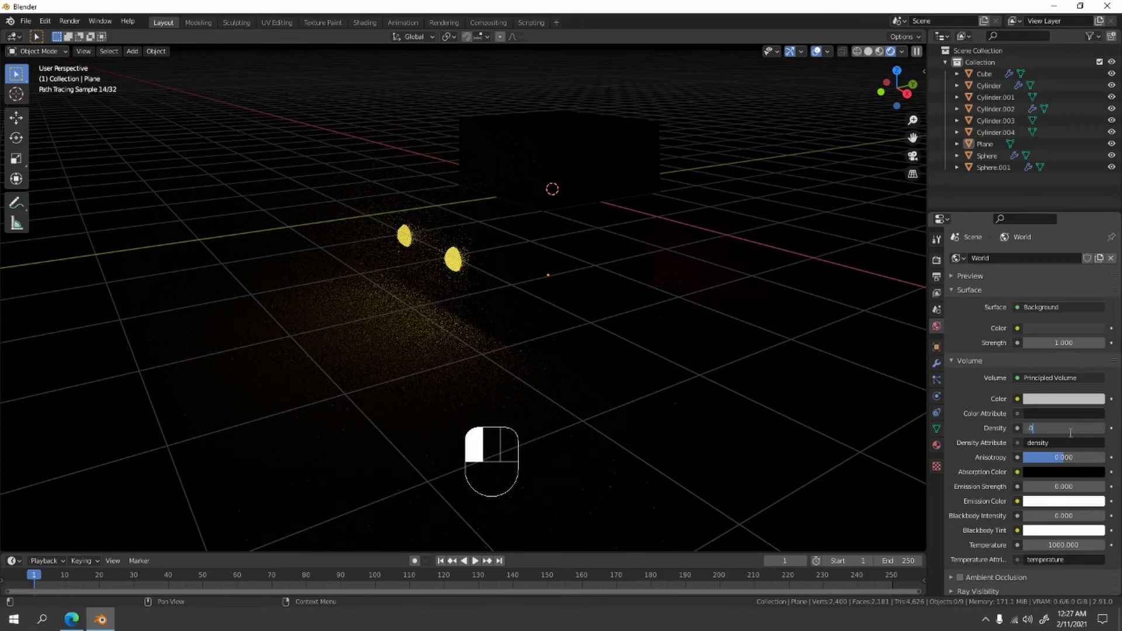
pyautogui.click(893, 335)
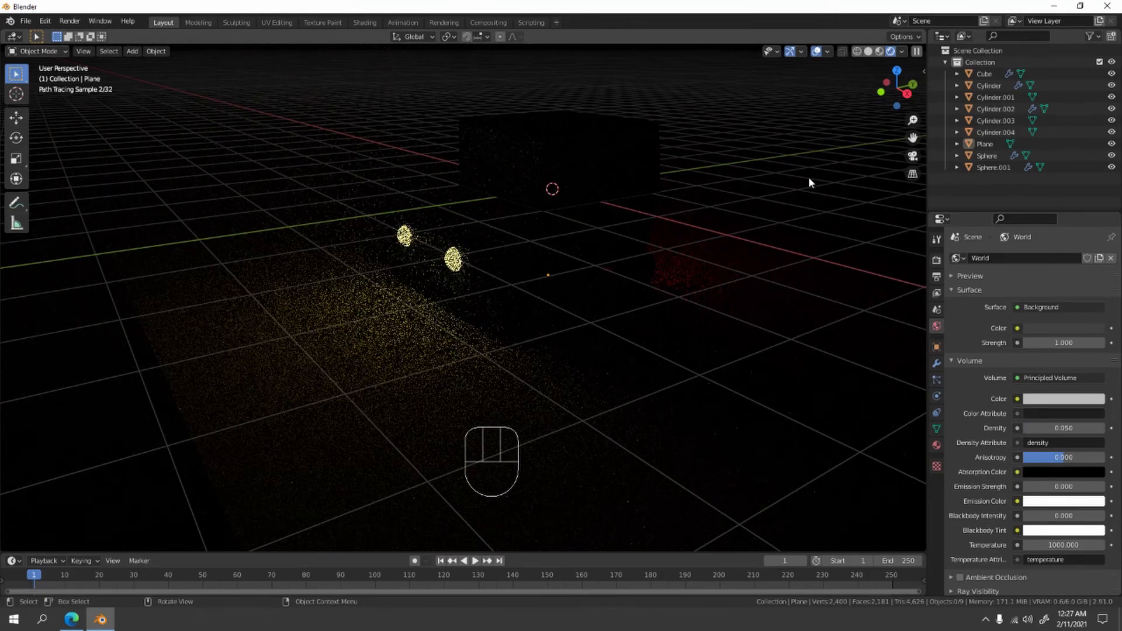
pyautogui.moveTo(740, 191)
pyautogui.mouseDown(button='middle')
pyautogui.moveTo(764, 213)
pyautogui.moveTo(764, 190)
pyautogui.moveTo(751, 190)
pyautogui.mouseUp(button='middle')
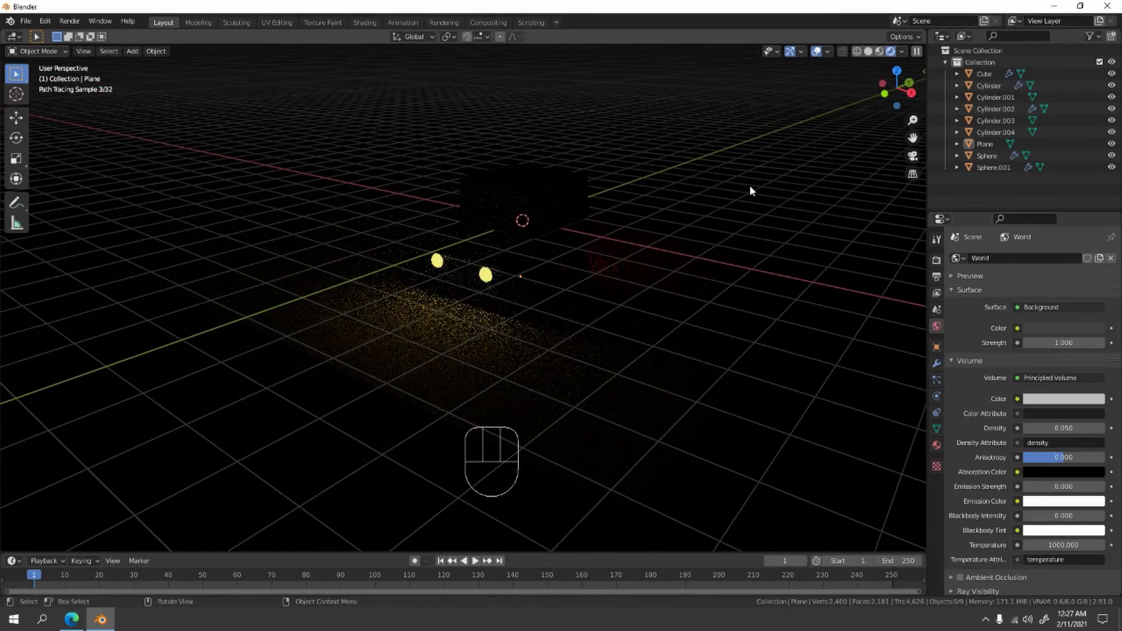
# - Try a sun light raised about 2.84 m along the Z axis above the car, and delete it
pyautogui.hotkey('shift', 'a')
pyautogui.moveTo(741, 318)
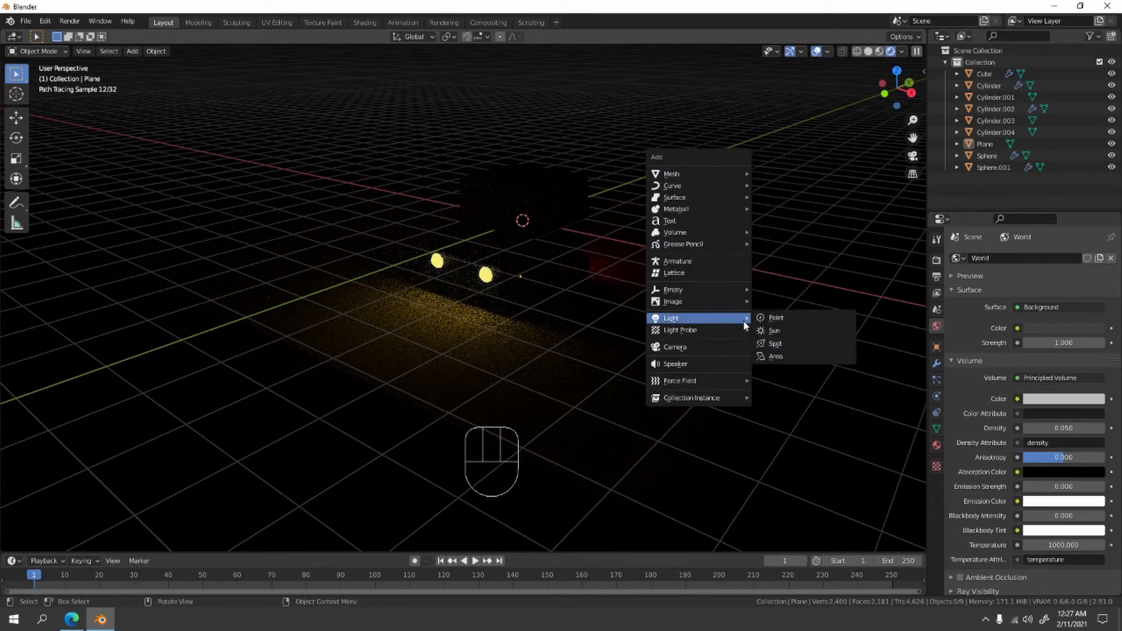
pyautogui.click(773, 331)
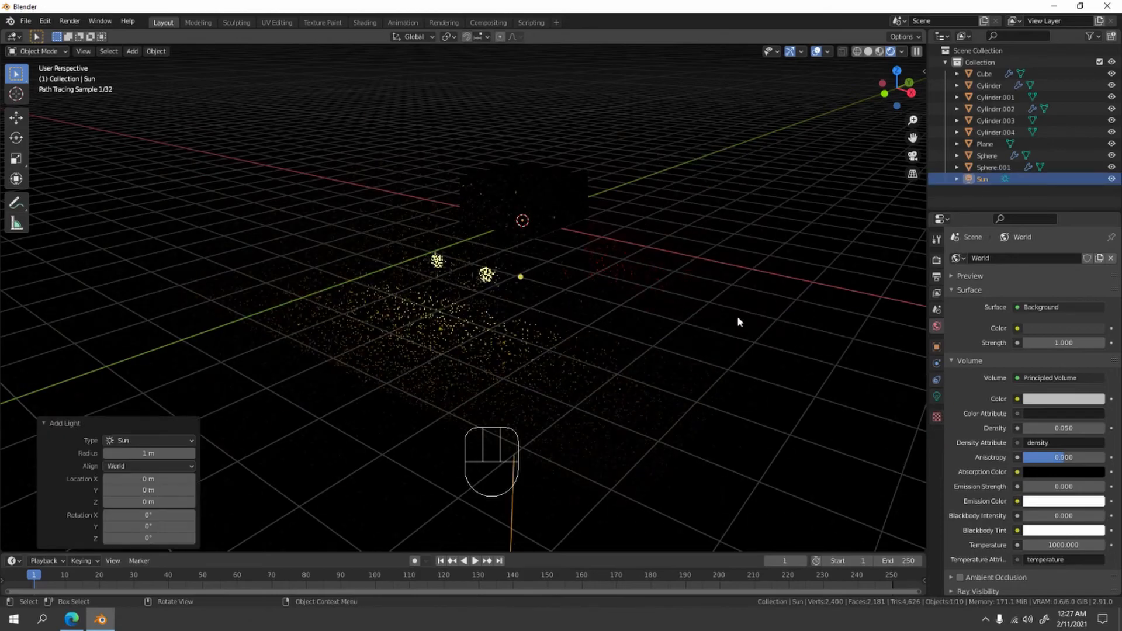
pyautogui.press('g')
pyautogui.press('z')
pyautogui.click(669, 166)
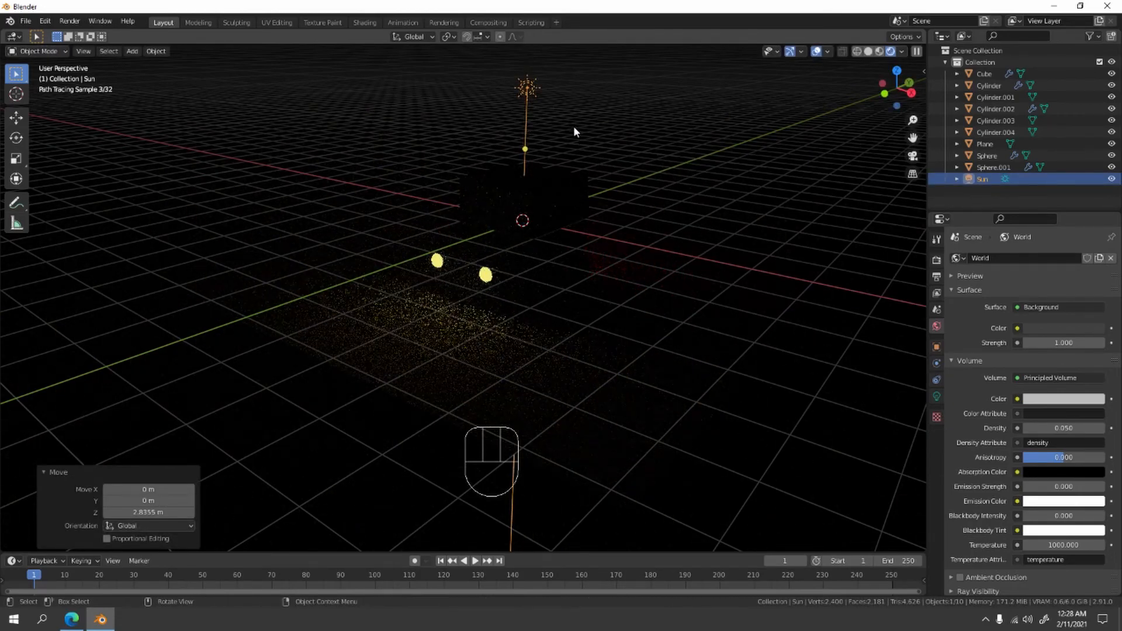
pyautogui.press('Delete')
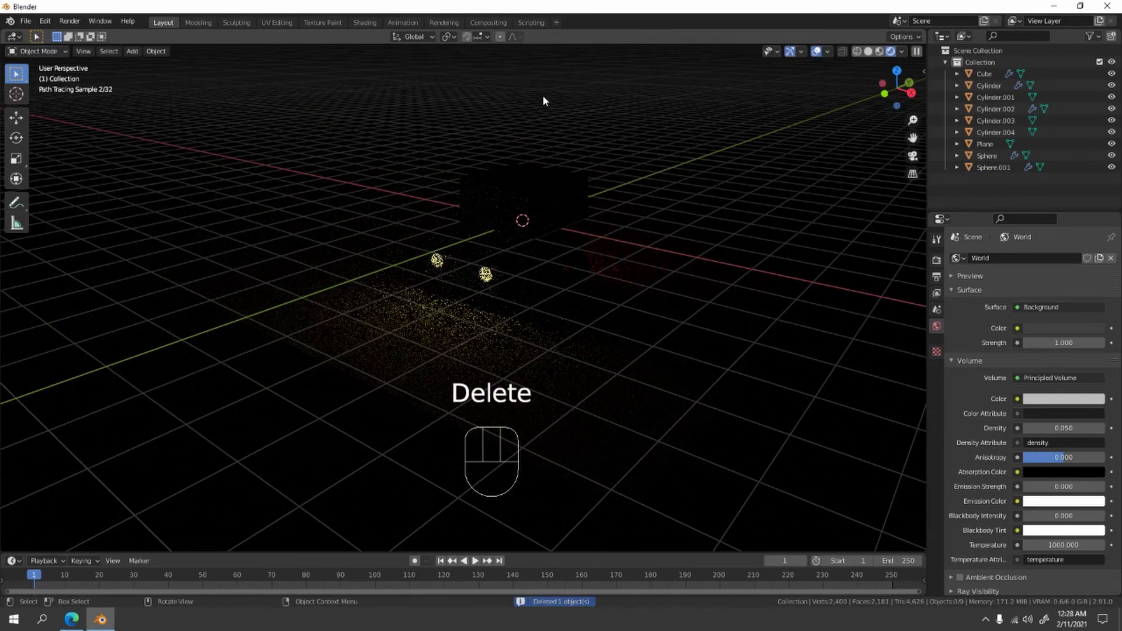
# - Add a point light at the origin and raise it about 2.72 m along the Z axis above the car
pyautogui.hotkey('shift', 'a')
pyautogui.moveTo(542, 96)
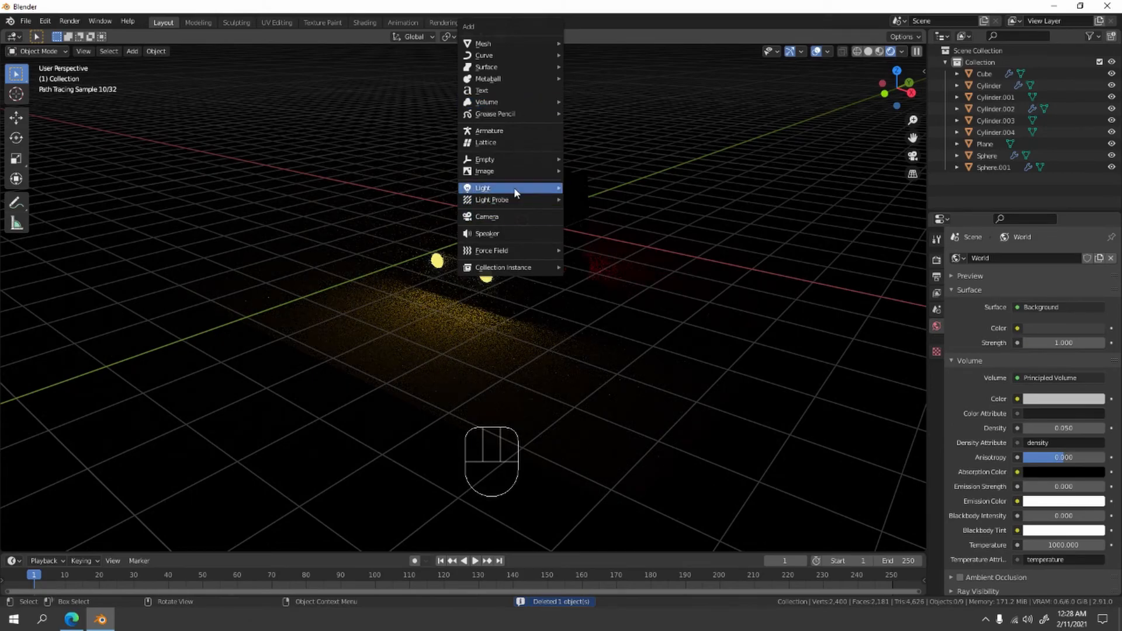
pyautogui.moveTo(514, 187)
pyautogui.press('z')
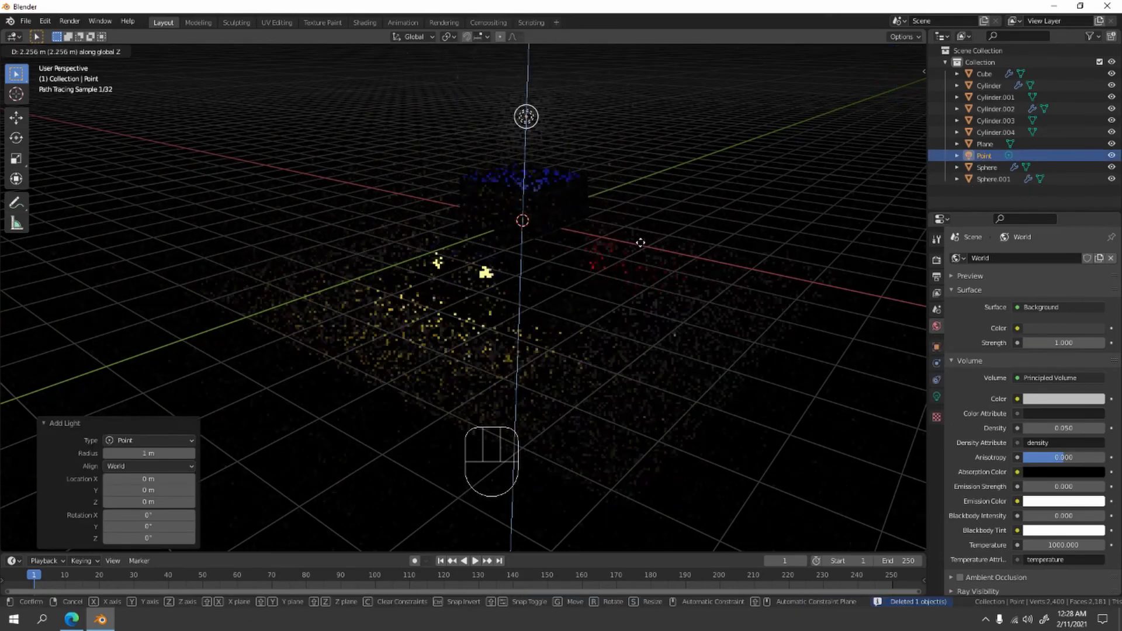
pyautogui.click(624, 213)
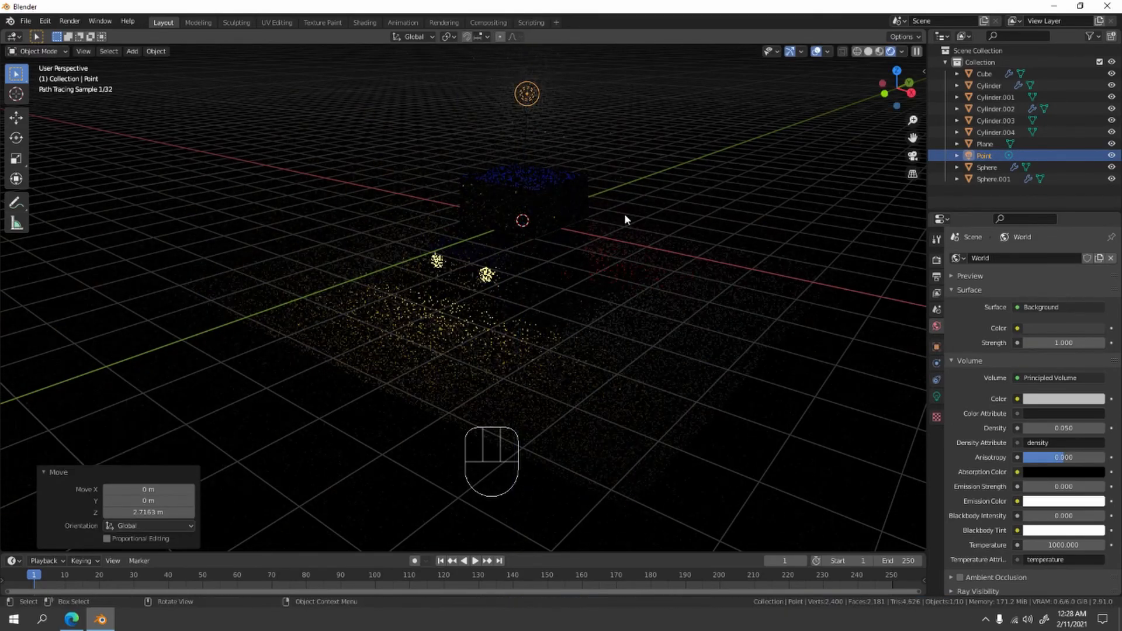
# - Set the point light's power to 500 W
pyautogui.click(936, 397)
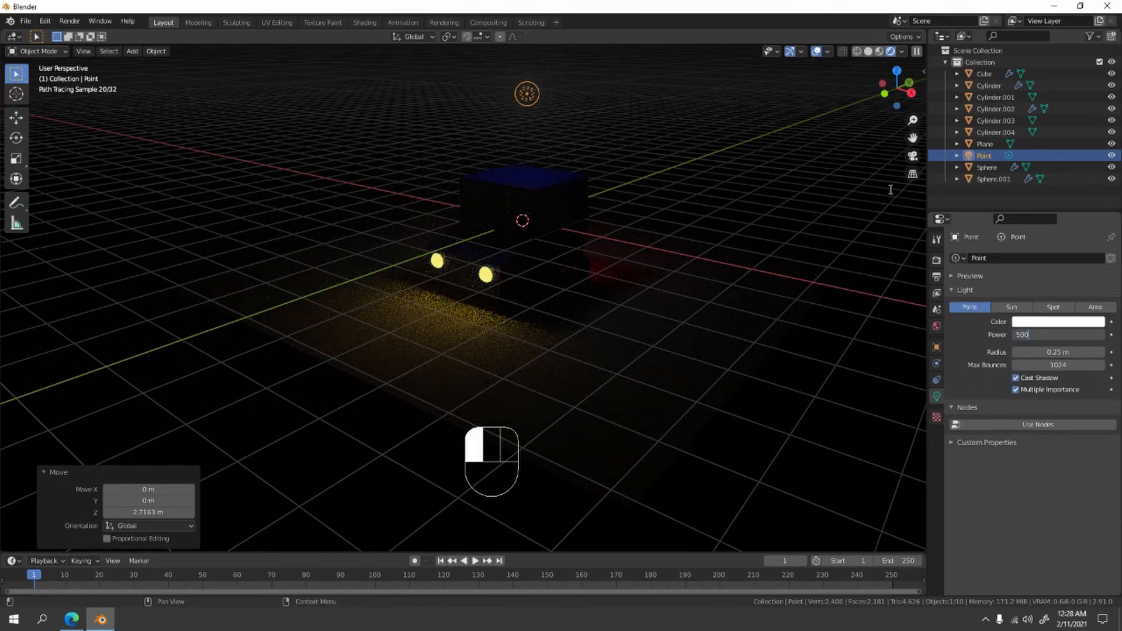
pyautogui.click(894, 194)
pyautogui.scroll(-3, 716, 188)
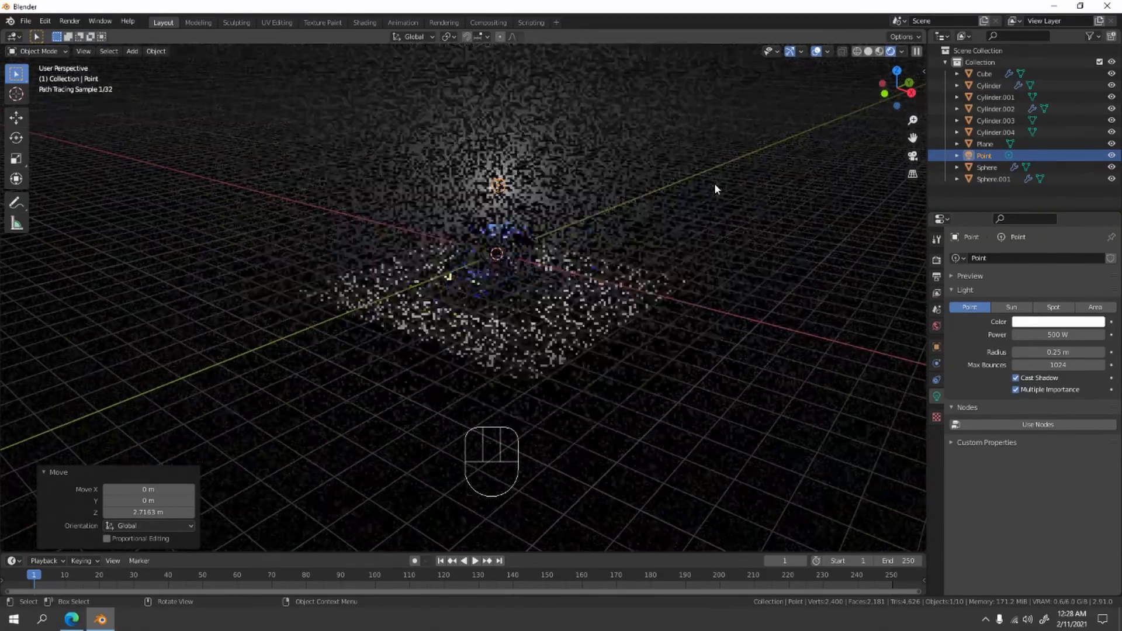
pyautogui.keyDown('shift'); pyautogui.moveTo(714, 184); pyautogui.dragTo(707, 249, button='middle'); pyautogui.keyUp('shift')
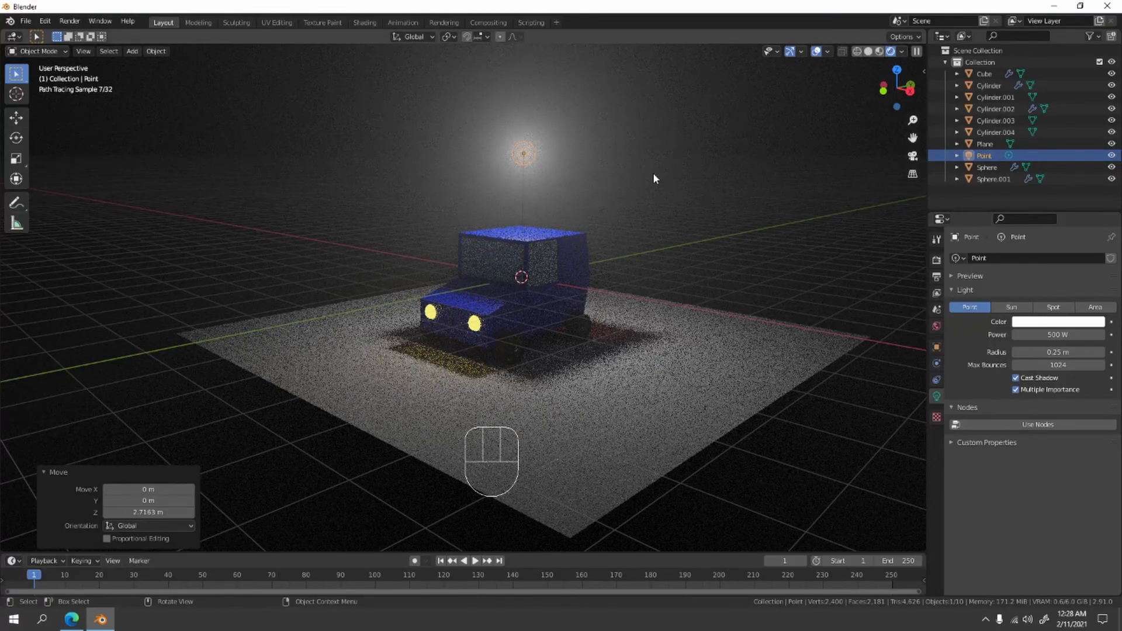
# - Raise the point light about another 1.39 m along the Z axis and set its power to 100 W
pyautogui.press('g')
pyautogui.press('z')
pyautogui.click(667, 217)
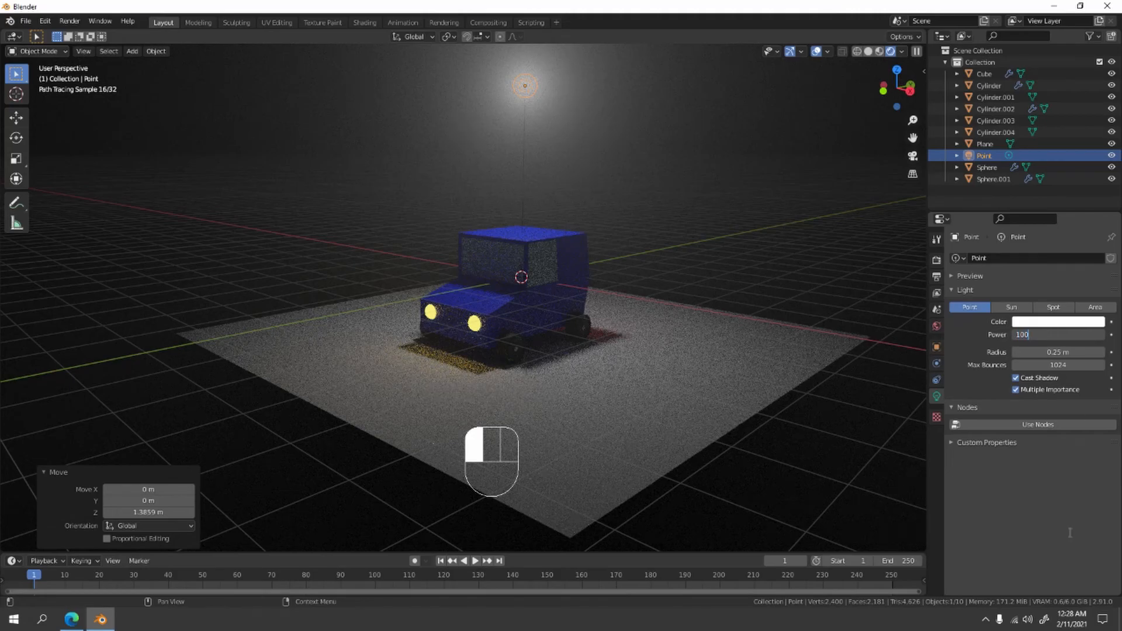
pyautogui.press('Return')
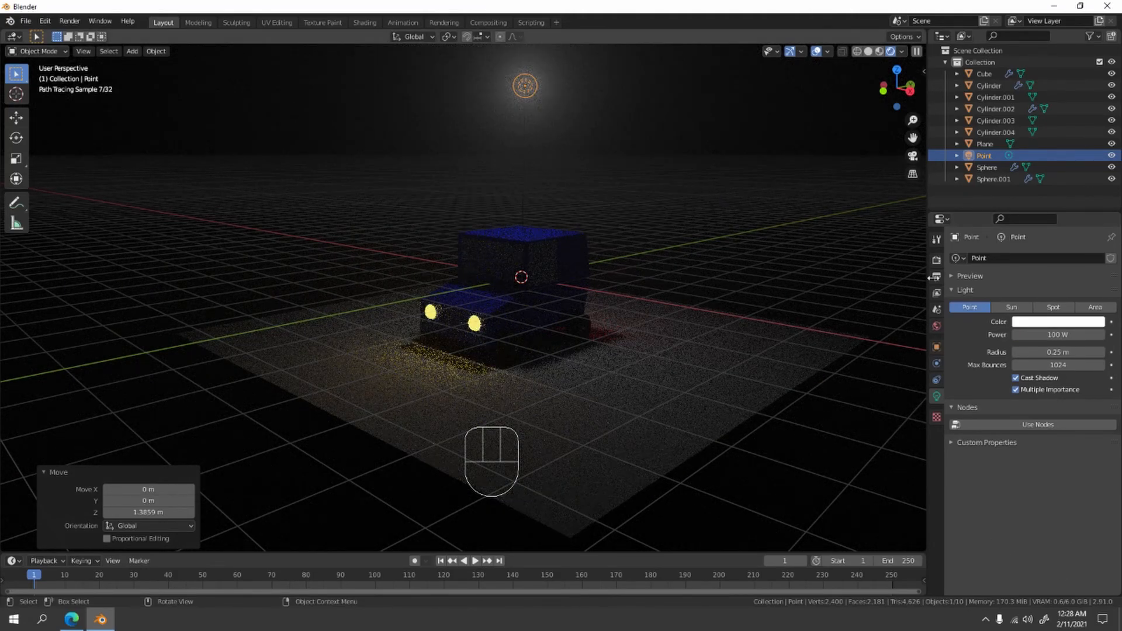
# - Change the point light's color to a pale blue and deselect the light
pyautogui.click(1078, 323)
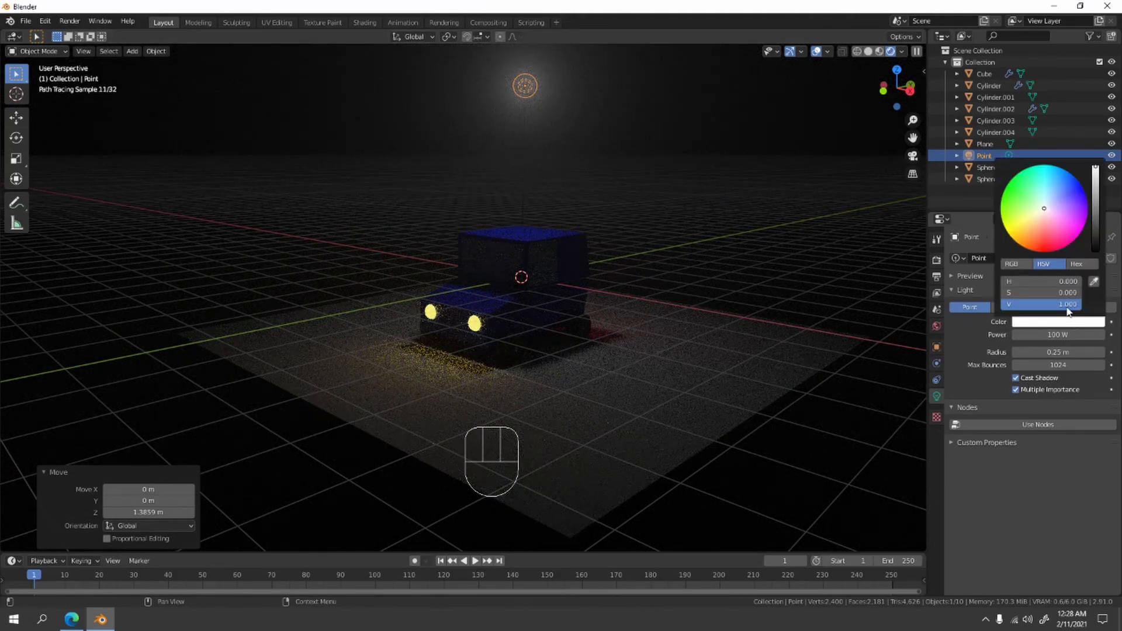
pyautogui.click(1051, 200)
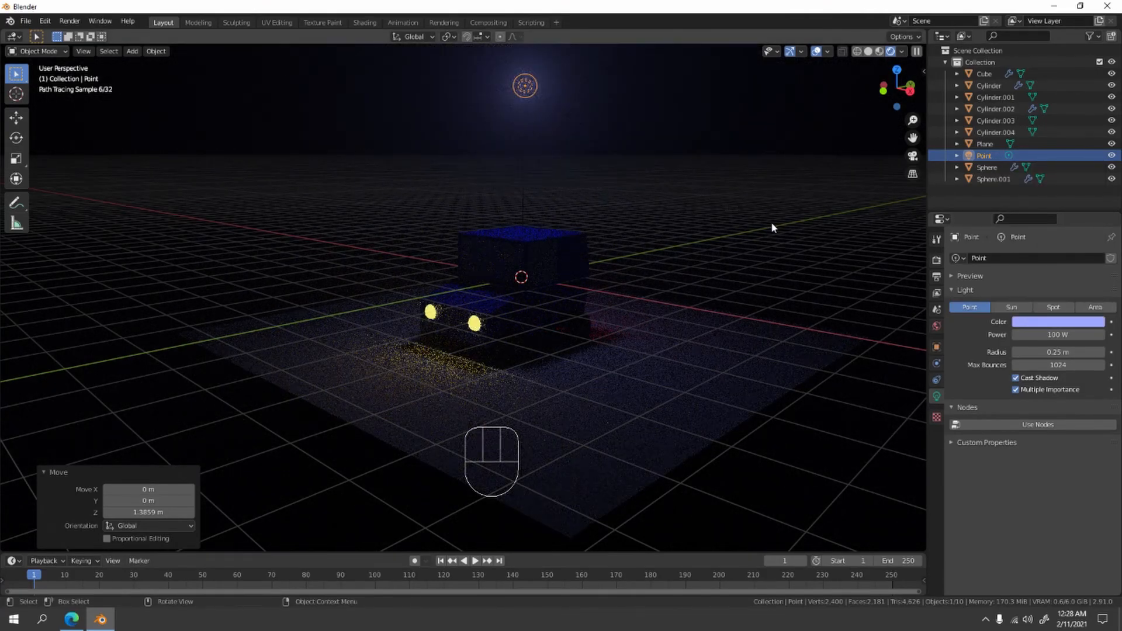
pyautogui.click(772, 225)
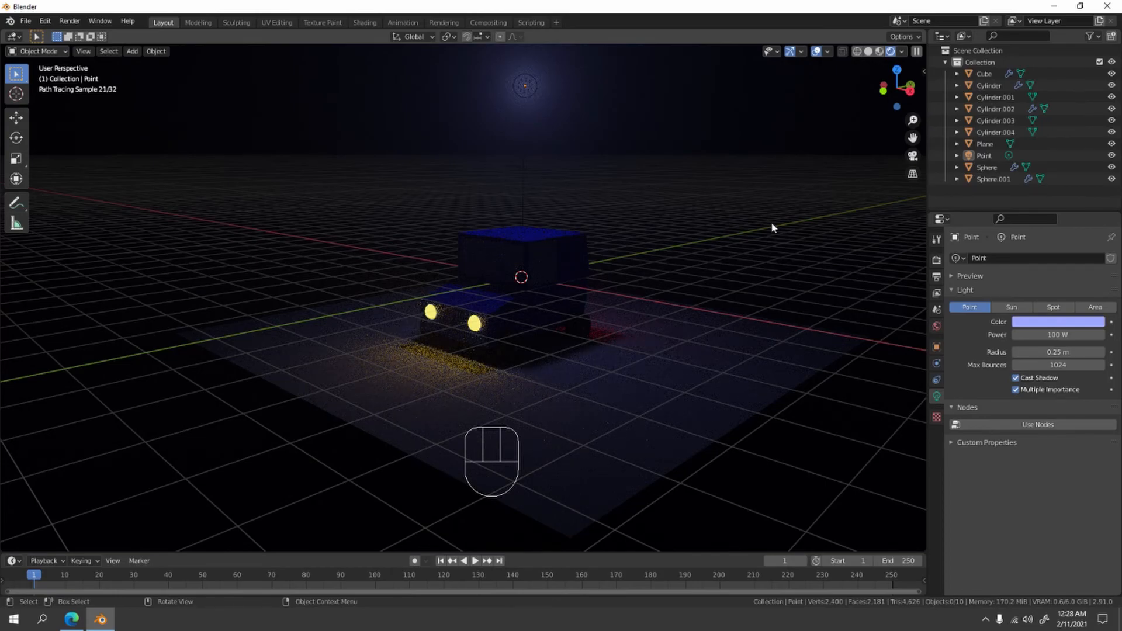
# - Try the Eevee render engine to compare the car's lighting, and switch back to Cycles
pyautogui.scroll(-5, 771, 222)
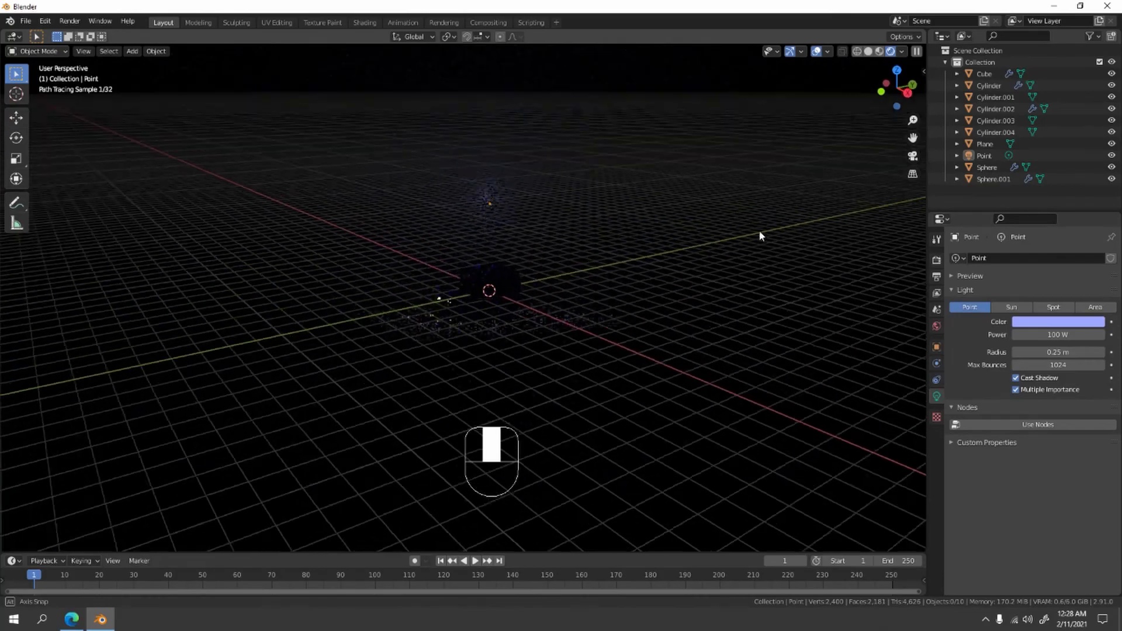
pyautogui.scroll(5, 760, 223)
pyautogui.click(937, 260)
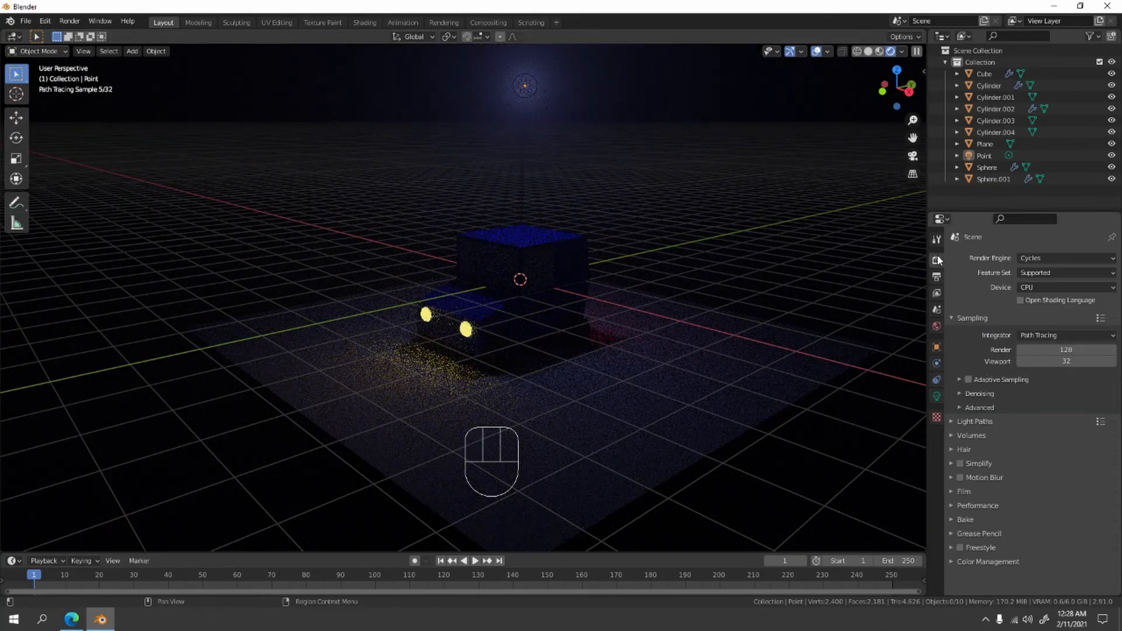
pyautogui.click(1037, 259)
pyautogui.click(1046, 272)
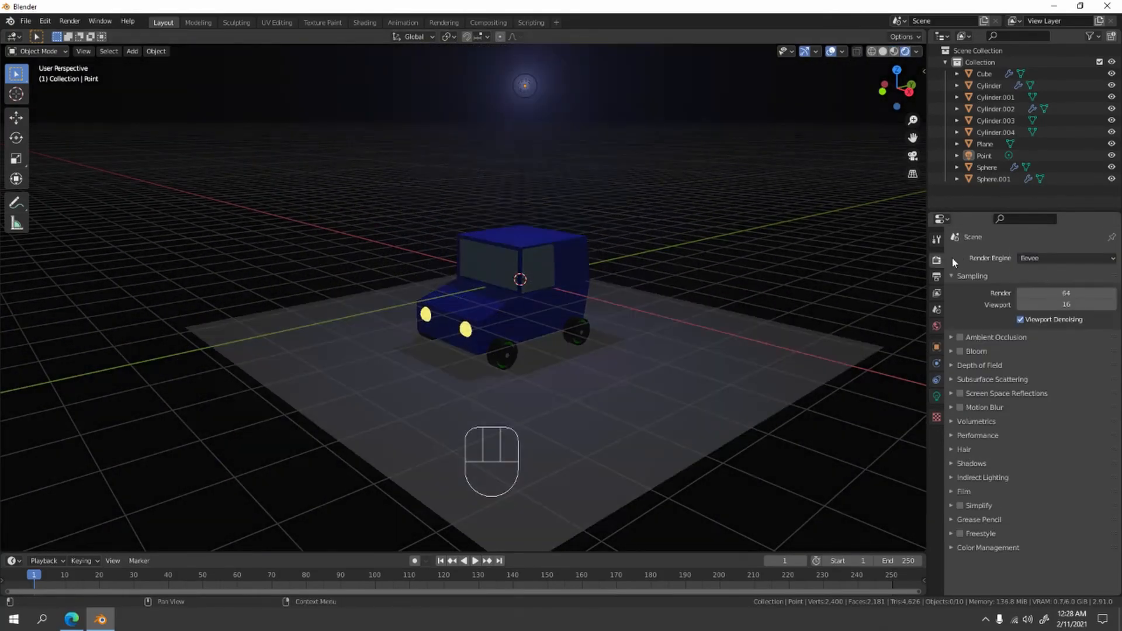
pyautogui.scroll(2, 769, 230)
pyautogui.scroll(-4, 769, 229)
pyautogui.moveTo(678, 249); pyautogui.dragTo(610, 210, button='middle')
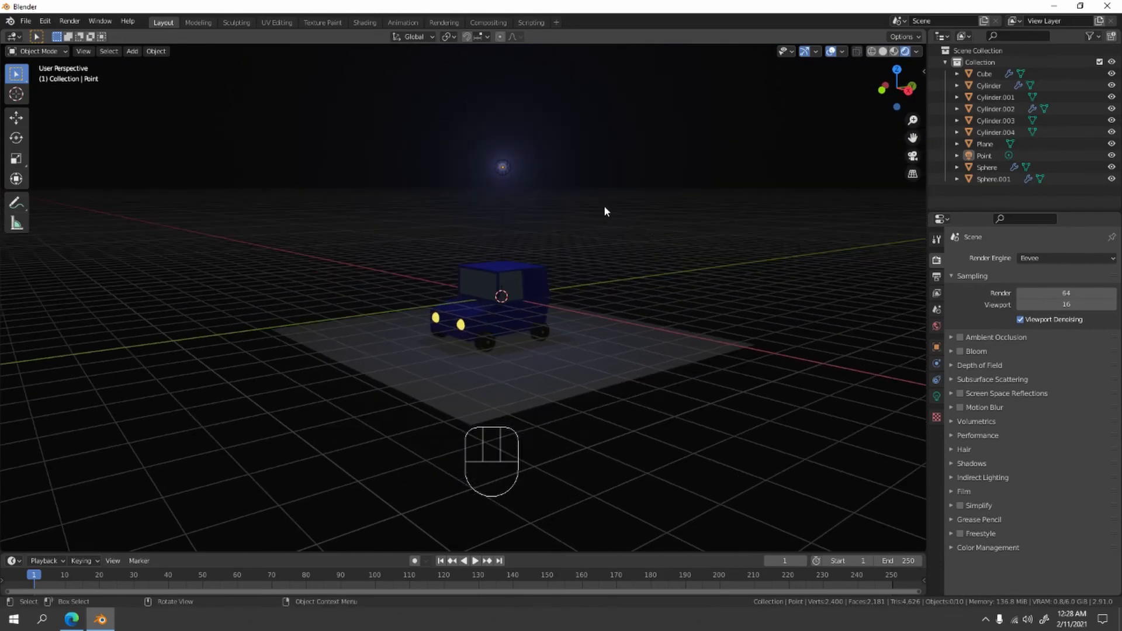
pyautogui.scroll(3, 587, 248)
pyautogui.click(1053, 258)
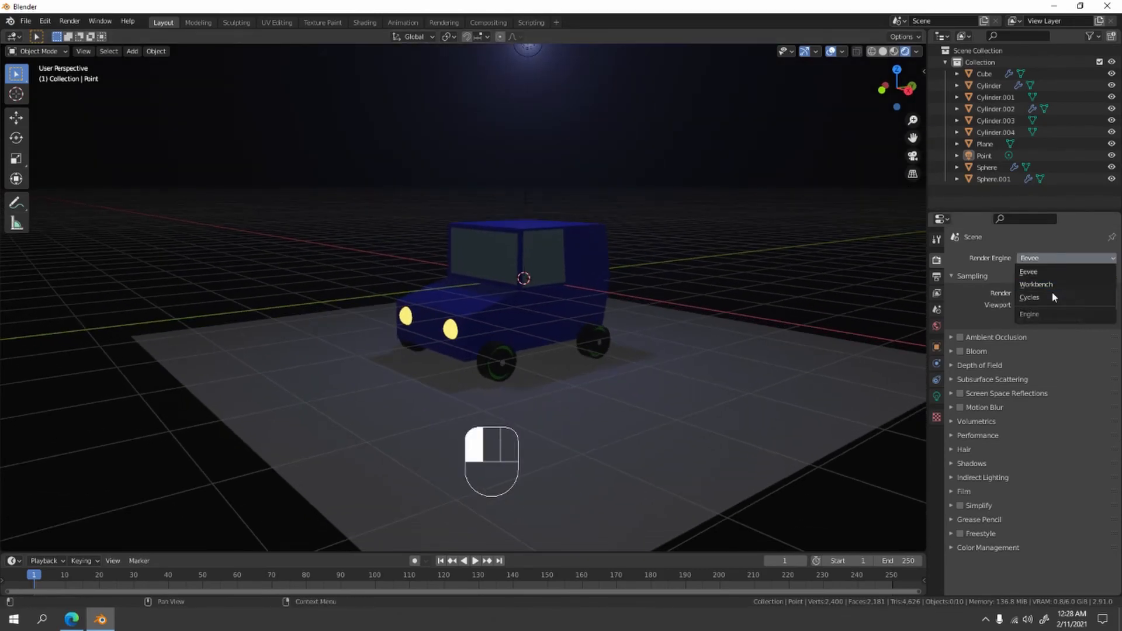
pyautogui.click(1052, 292)
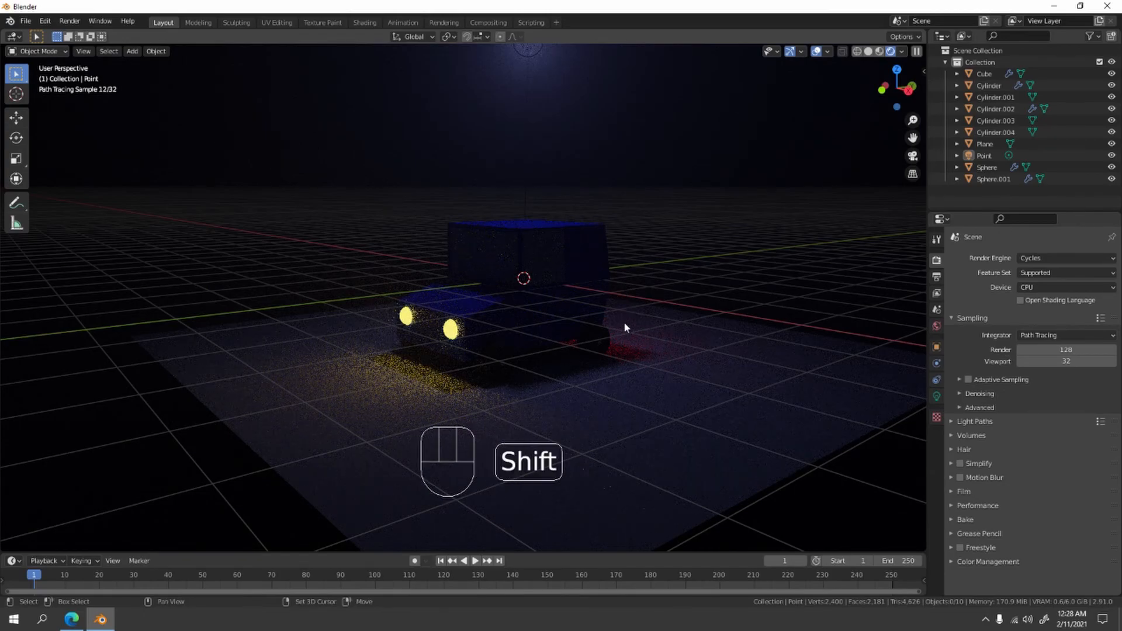
# - Duplicate the point light above the car and lower the copy about 4.8 m along the Z axis
pyautogui.keyDown('shift'); pyautogui.moveTo(623, 321); pyautogui.dragTo(613, 308, button='middle'); pyautogui.keyUp('shift')
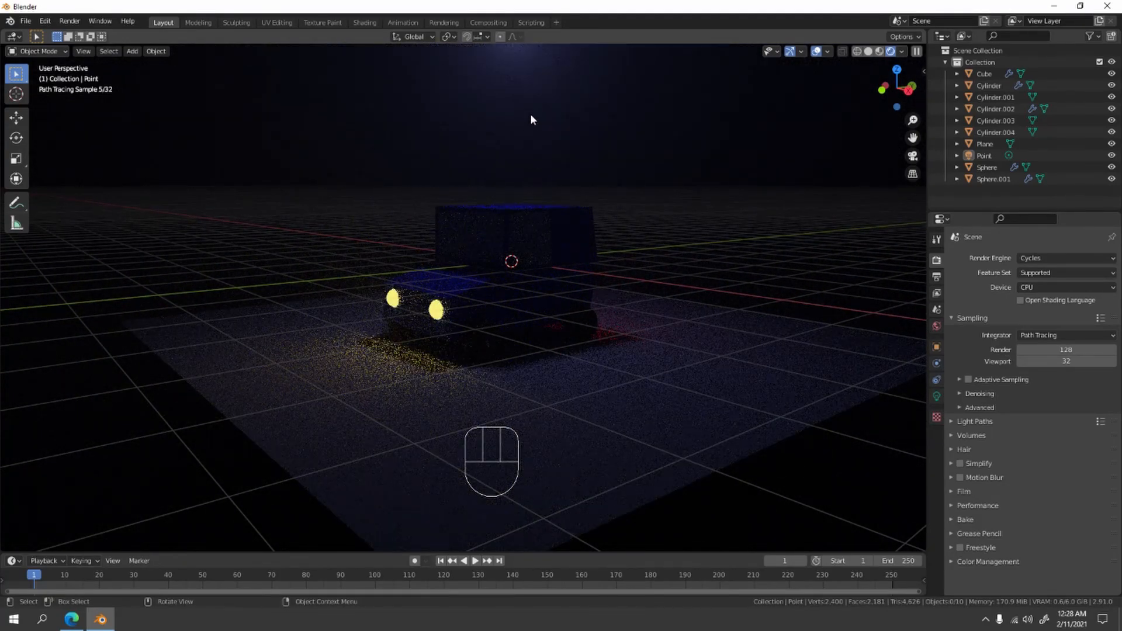
pyautogui.keyDown('shift'); pyautogui.moveTo(531, 120); pyautogui.dragTo(533, 133, button='middle'); pyautogui.keyUp('shift')
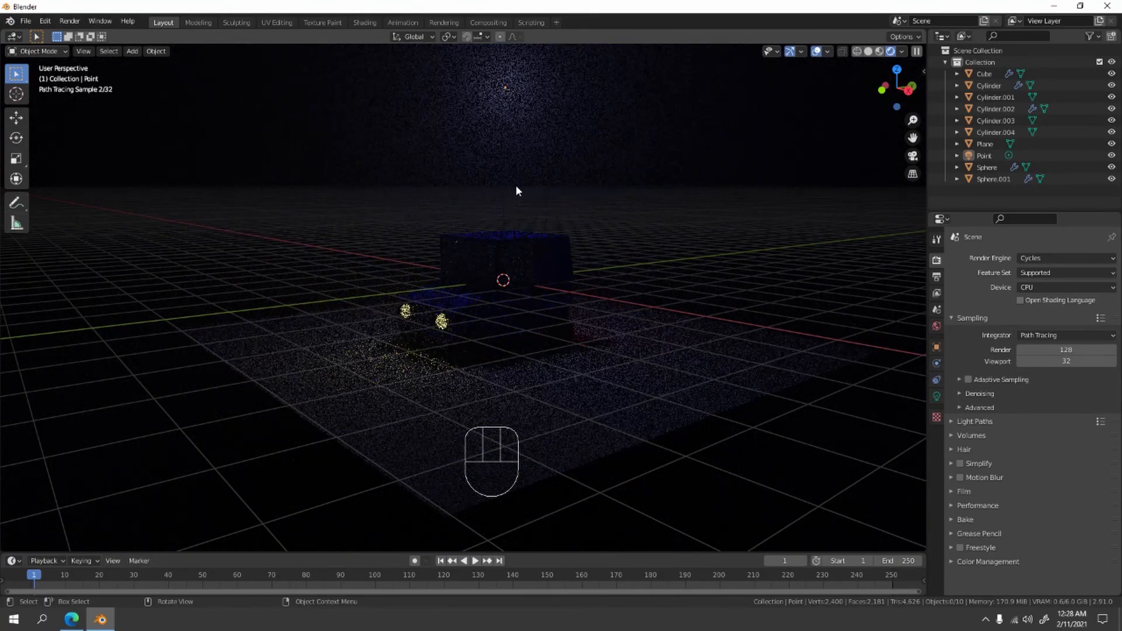
pyautogui.moveTo(434, 332); pyautogui.dragTo(511, 296, button='middle')
pyautogui.scroll(3, 532, 370)
pyautogui.scroll(-3, 511, 296)
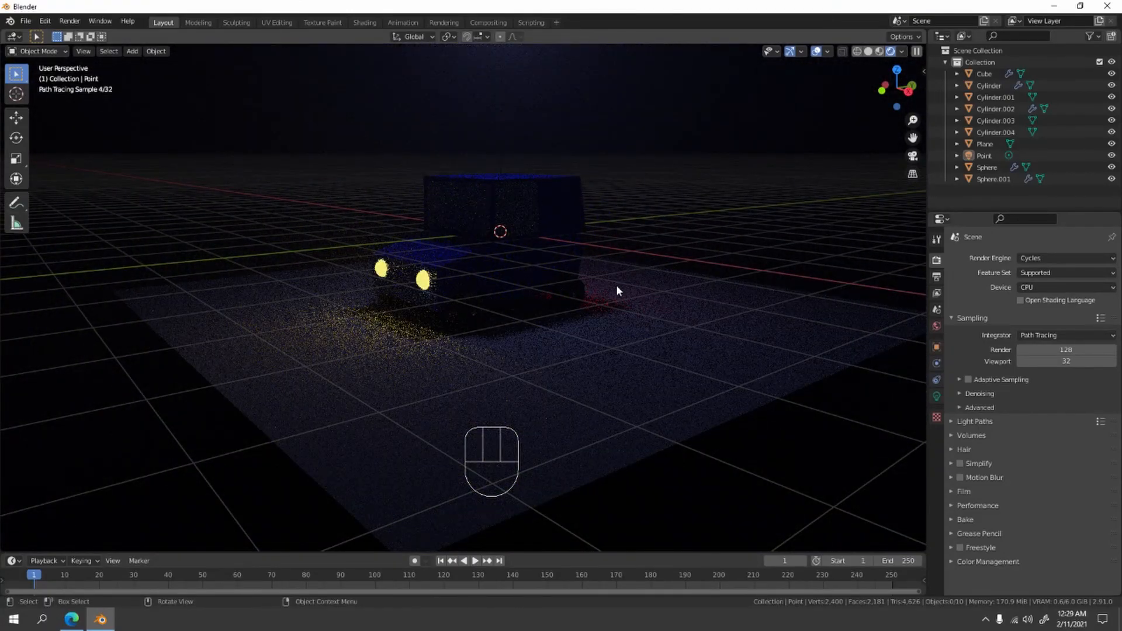
pyautogui.scroll(-2, 547, 169)
pyautogui.click(501, 52)
pyautogui.hotkey('shift', 'd')
pyautogui.press('z')
pyautogui.click(522, 280)
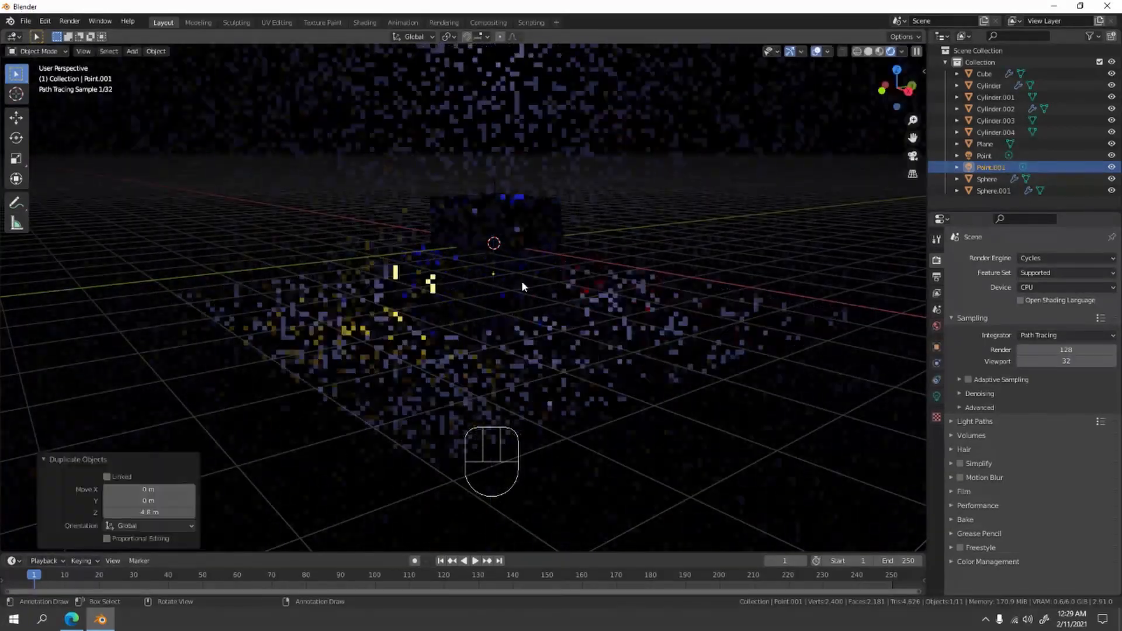
# - Move the duplicated light about 3.6 m along negative X to the car's far side and about 0.92 m along Y
pyautogui.press('g')
pyautogui.press('x')
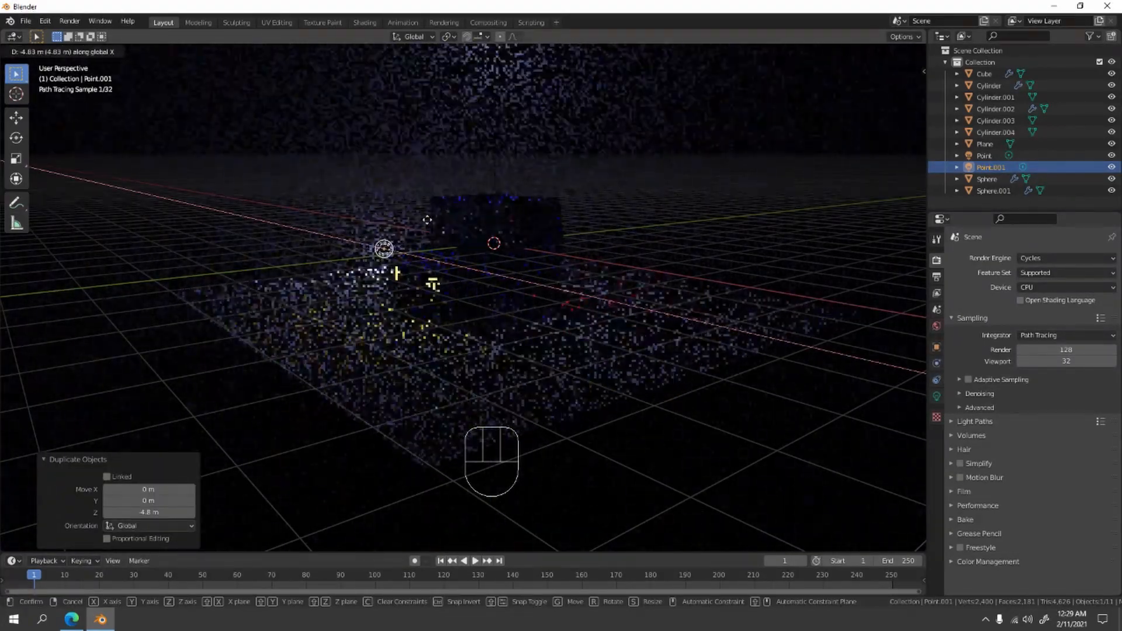
pyautogui.click(447, 259)
pyautogui.press('g')
pyautogui.press('y')
pyautogui.click(478, 259)
# - Duplicate the far-side light about 5.7 m along X to the car's near side and shift it about -0.54 m along Y
pyautogui.hotkey('shift', 'd')
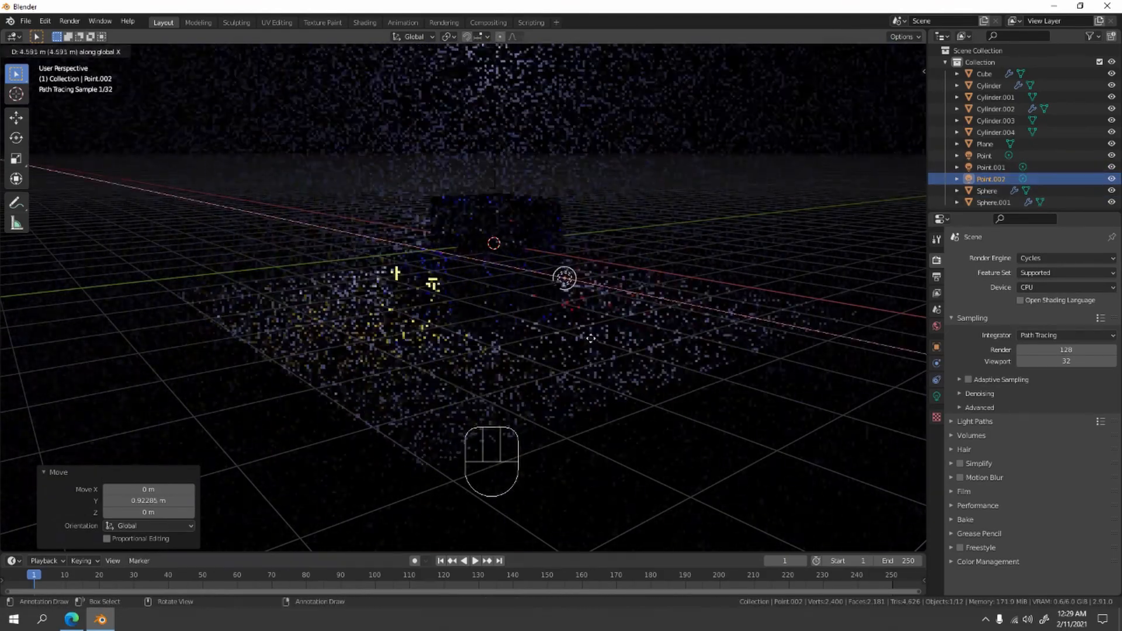
pyautogui.click(626, 359)
pyautogui.press('g')
pyautogui.press('y')
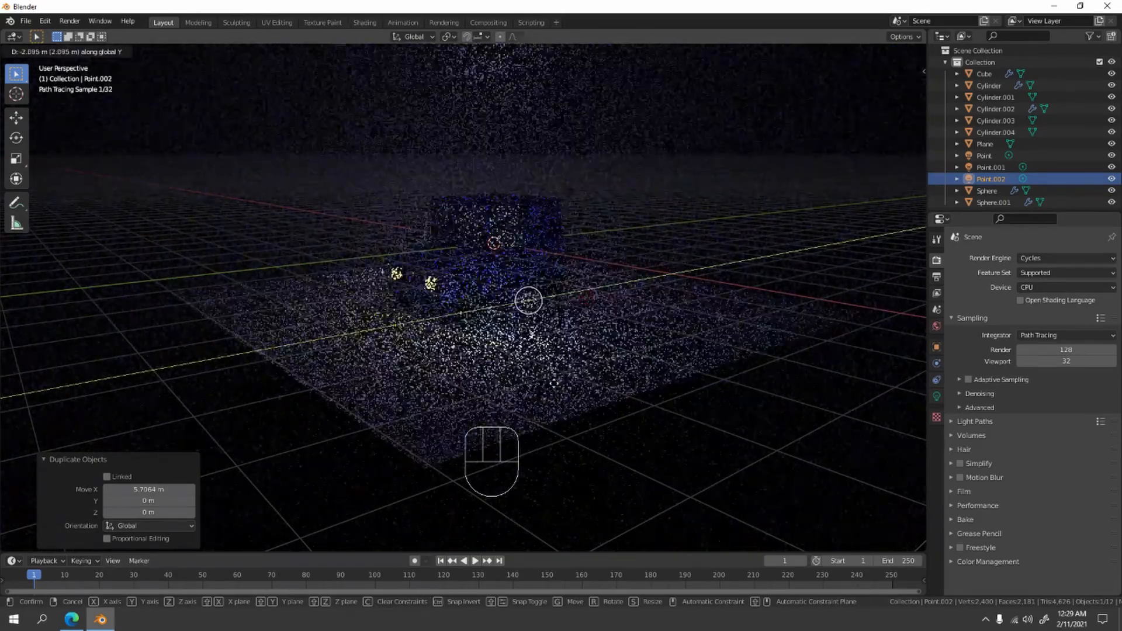
pyautogui.click(610, 384)
# - Set the near-side point light's power to 40 W and its radius to about 0.53 m
pyautogui.click(937, 396)
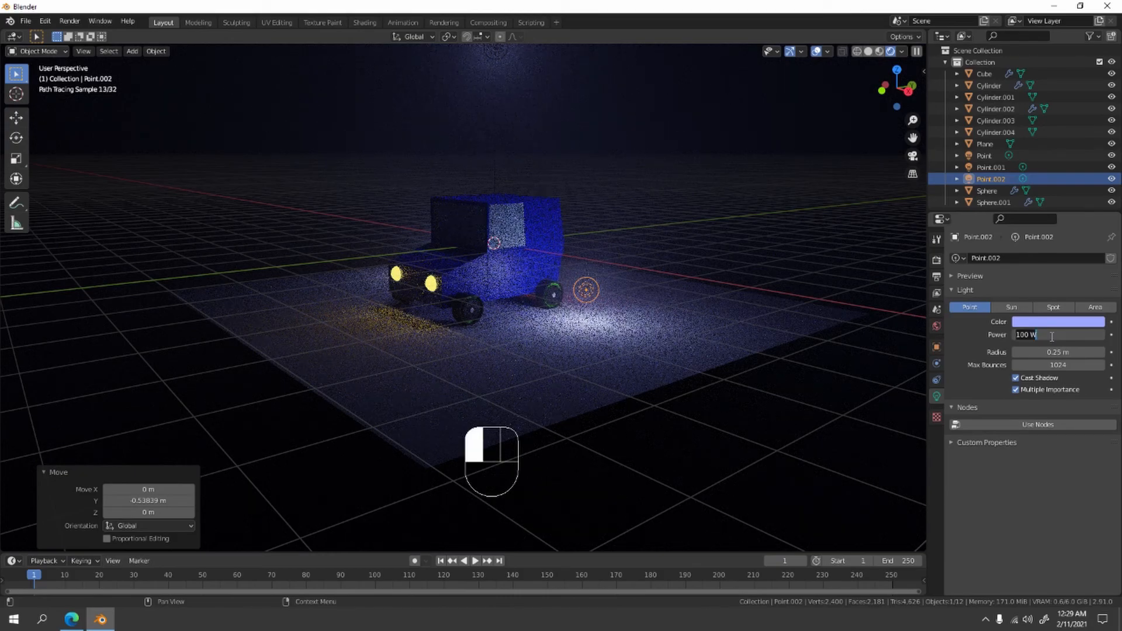
pyautogui.write('40')
pyautogui.click(1079, 398)
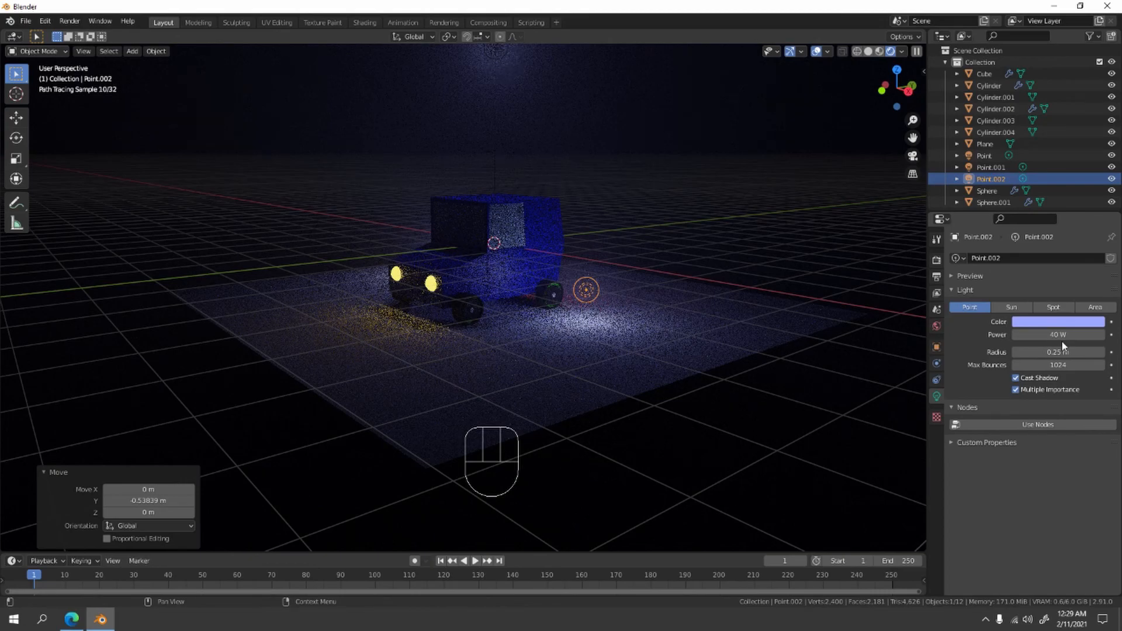
pyautogui.moveTo(1059, 352); pyautogui.dragTo(1081, 352)
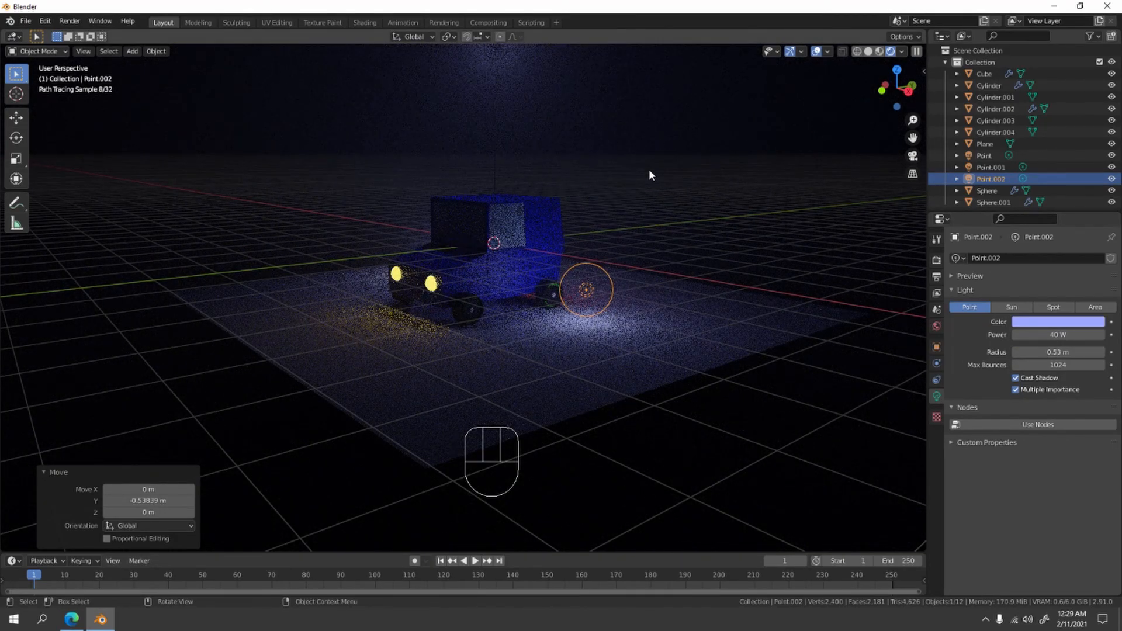
# - Raise the near-side point light about 1.46 m along the Z axis and deselect it
pyautogui.press('g')
pyautogui.press('z')
pyautogui.click(630, 233)
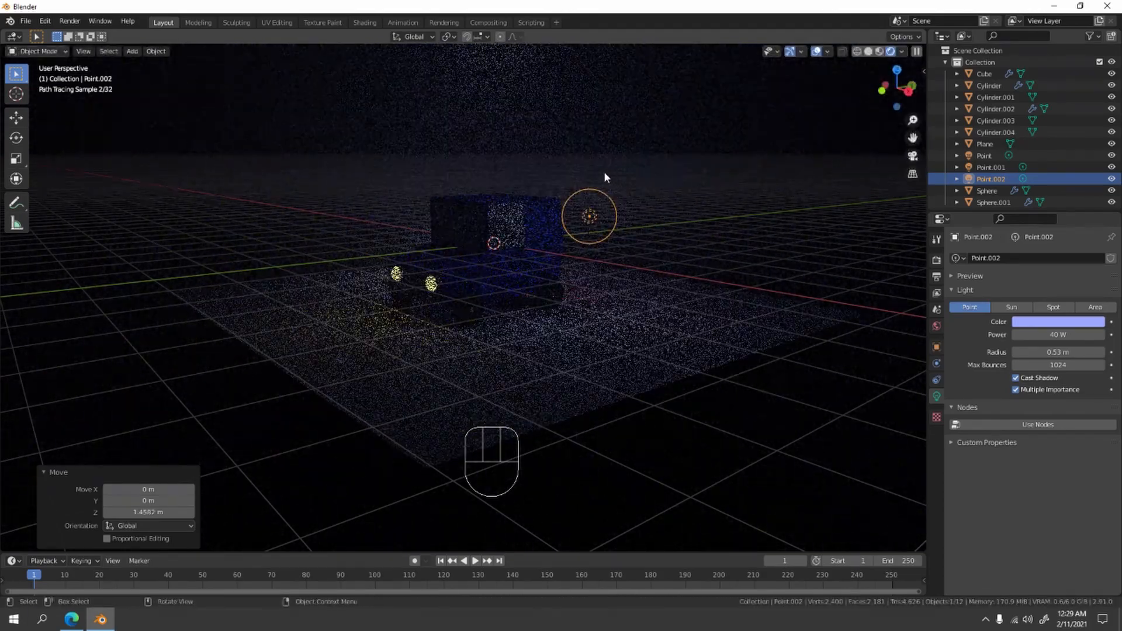
pyautogui.click(698, 153)
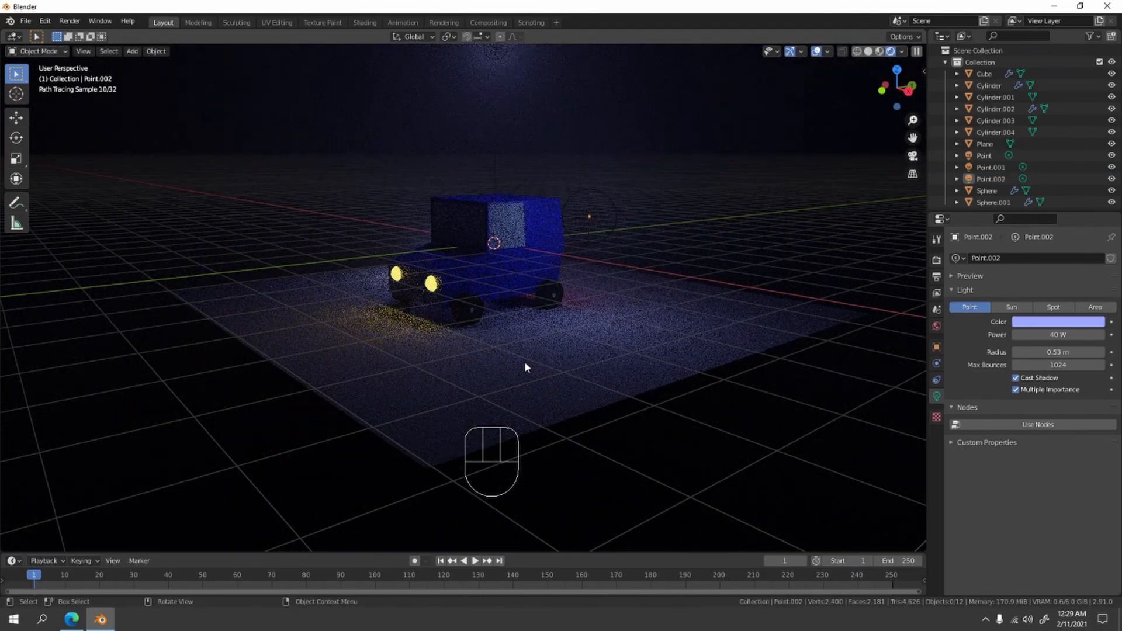
# - Set the Cycles render device to GPU Compute and check the lit car from the other side
pyautogui.moveTo(655, 194); pyautogui.dragTo(666, 231, button='middle')
pyautogui.moveTo(671, 283); pyautogui.dragTo(677, 227, button='middle')
pyautogui.scroll(2, 676, 259)
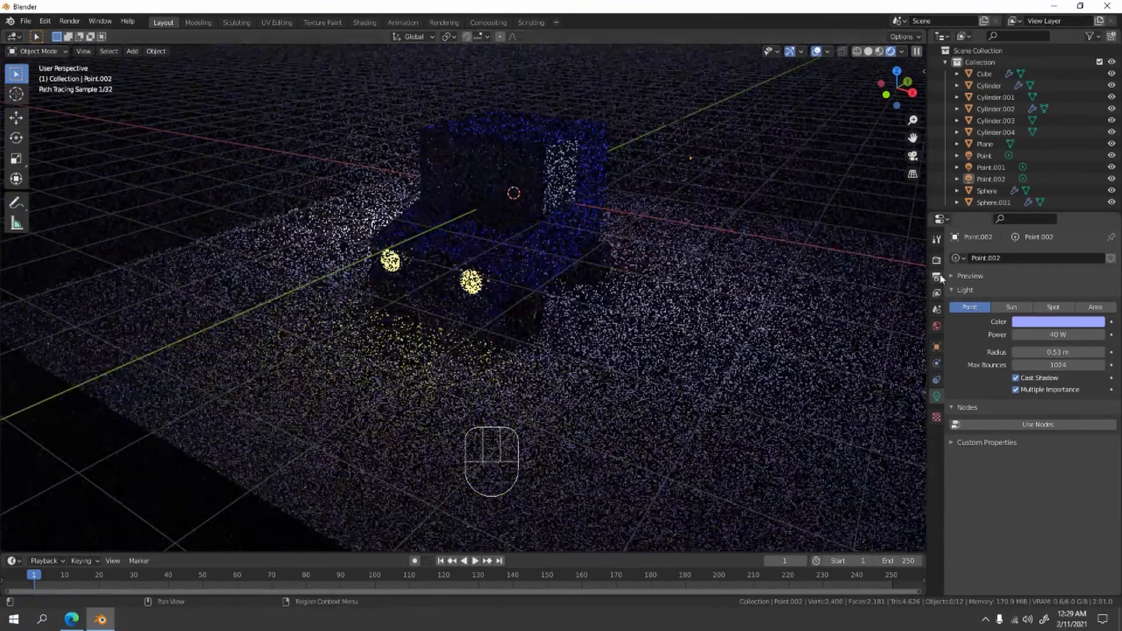
pyautogui.click(937, 277)
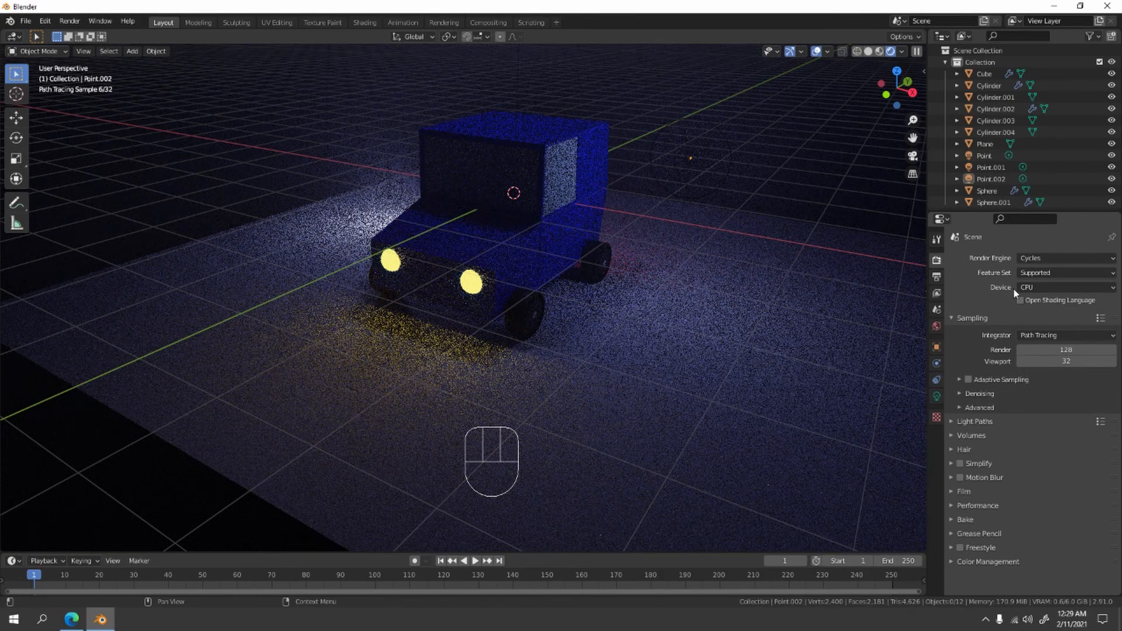
pyautogui.click(1033, 288)
pyautogui.click(1041, 316)
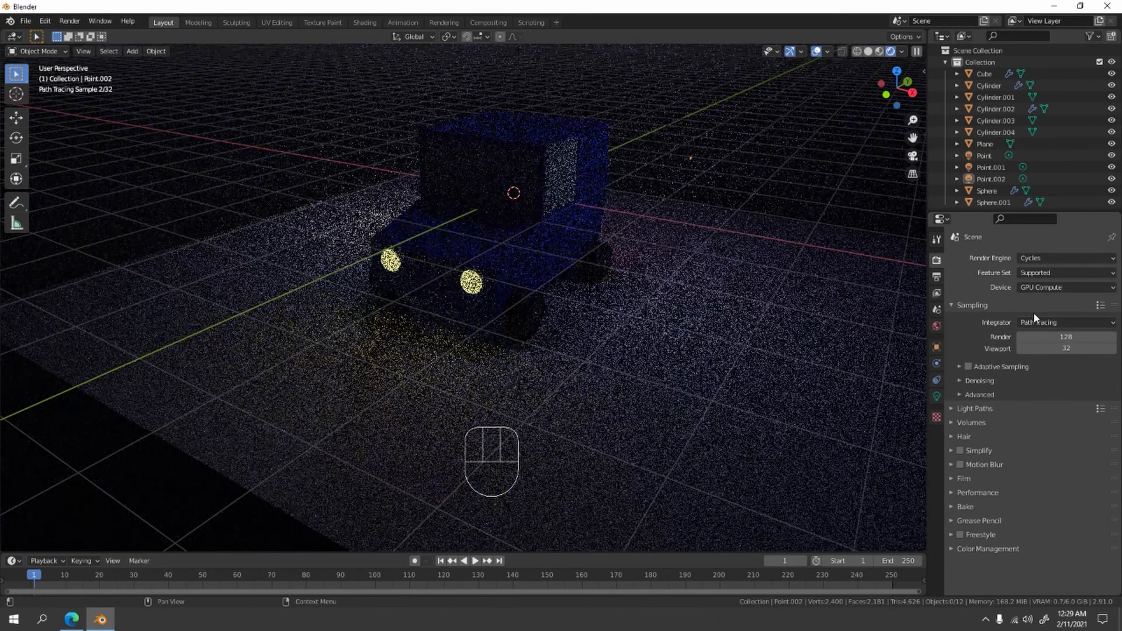
pyautogui.moveTo(710, 249); pyautogui.dragTo(466, 267, button='middle')
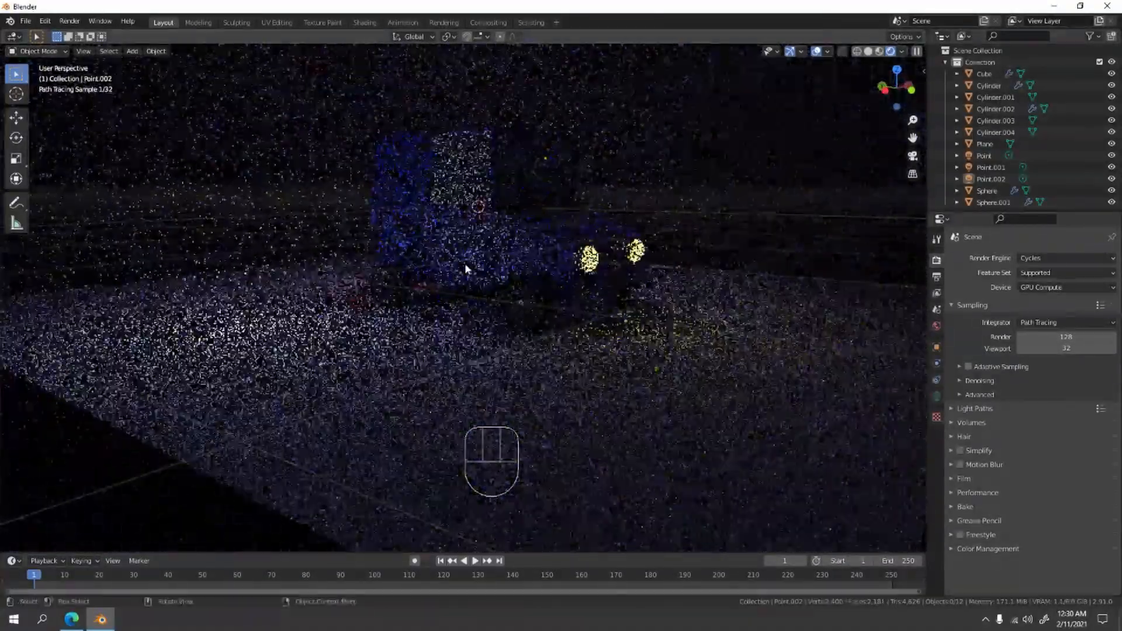